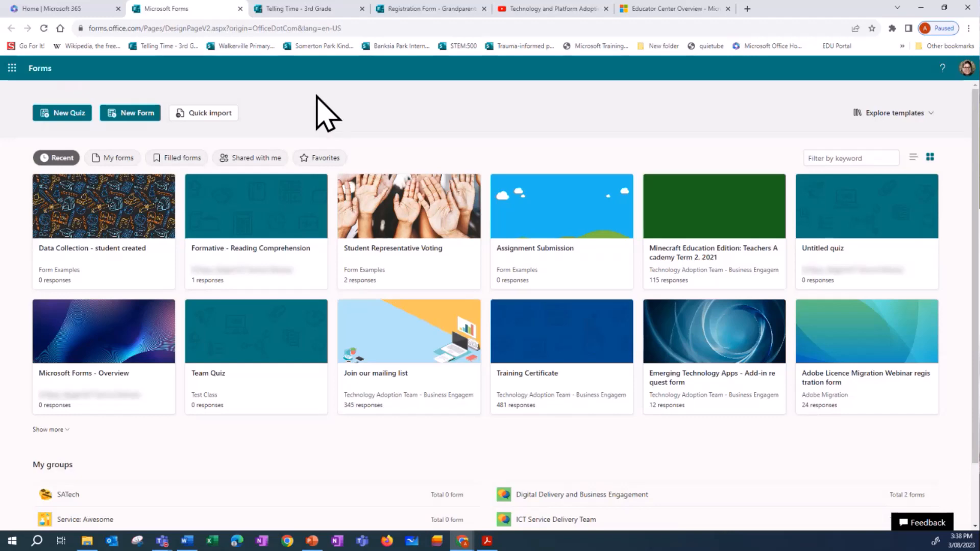
Open the Telling Time - 3rd Grade quiz and answer question 1 about the clock with 12:30
scroll(313, 475, down, 1)
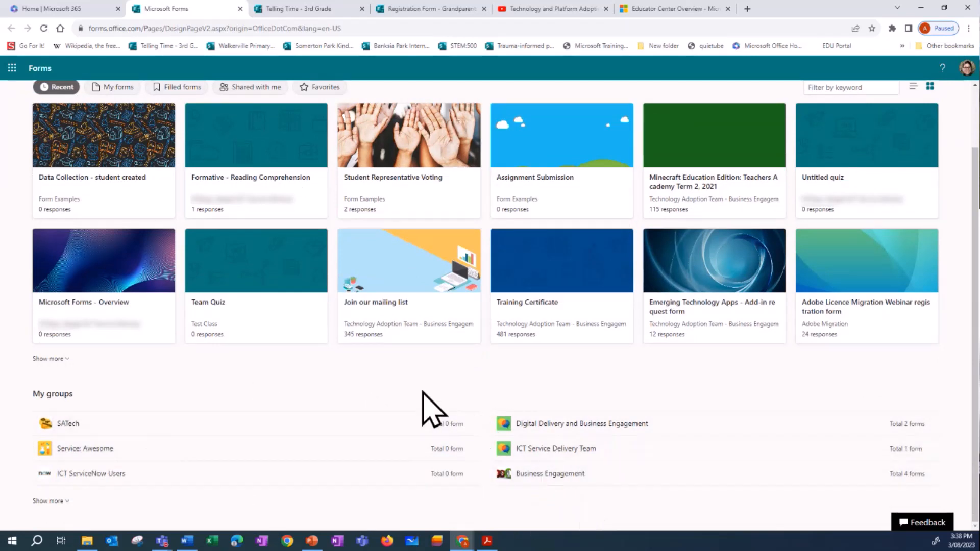
scroll(396, 403, up, 2)
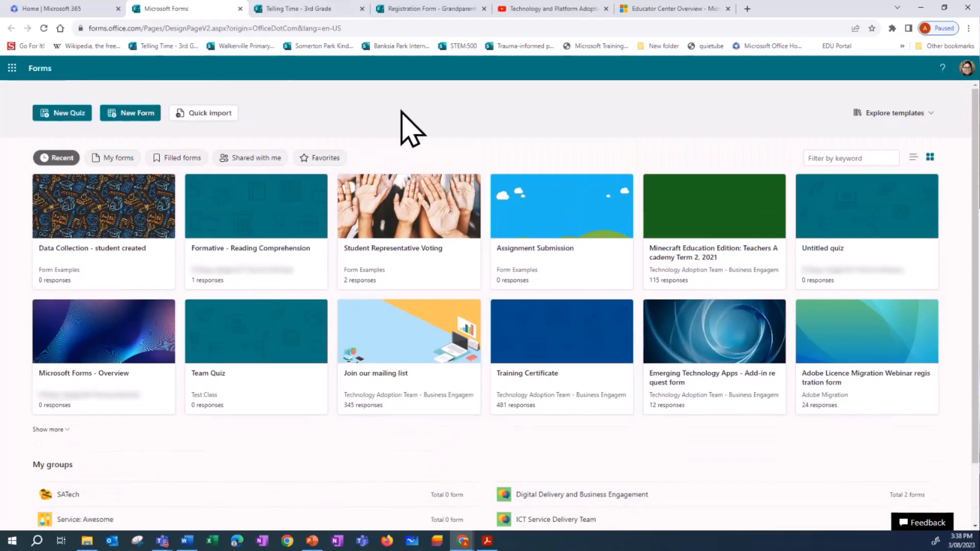
click(289, 11)
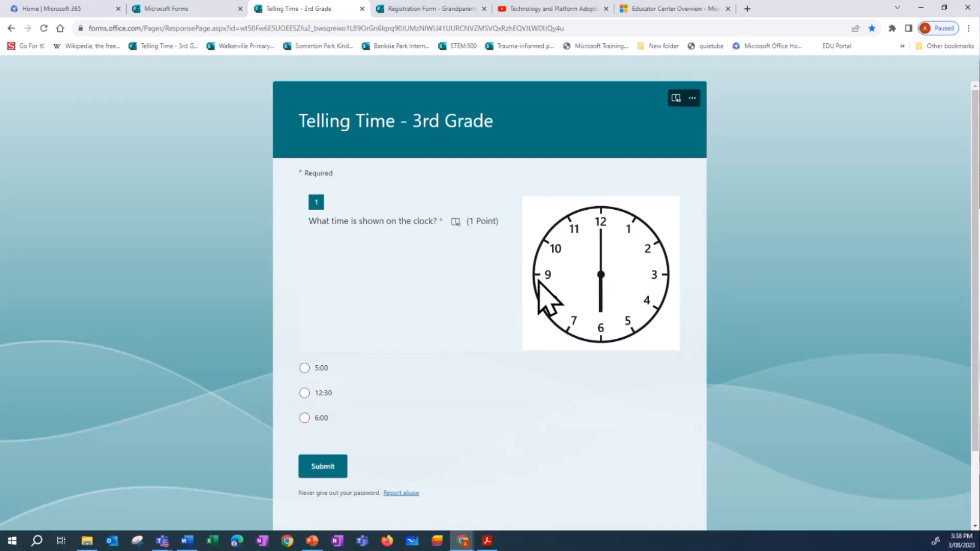
click(305, 393)
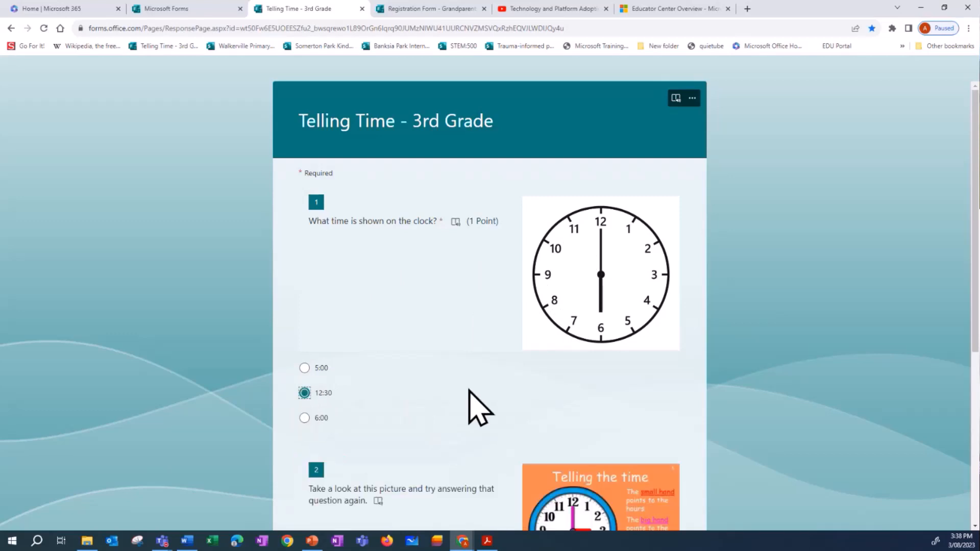
Choose Try again in question 2, answer the repeated clock question with 6:00, and review the quiz's remaining question
scroll(450, 388, down, 4)
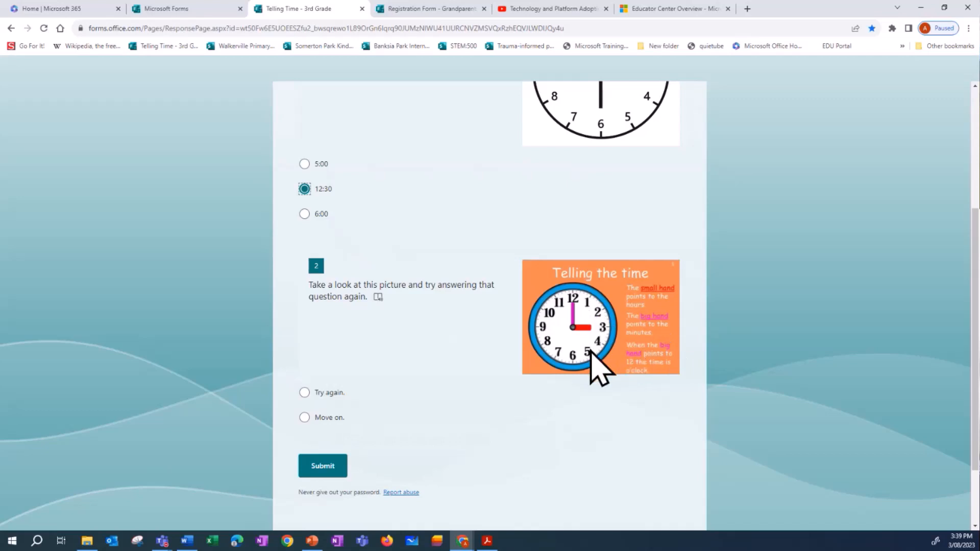
click(305, 393)
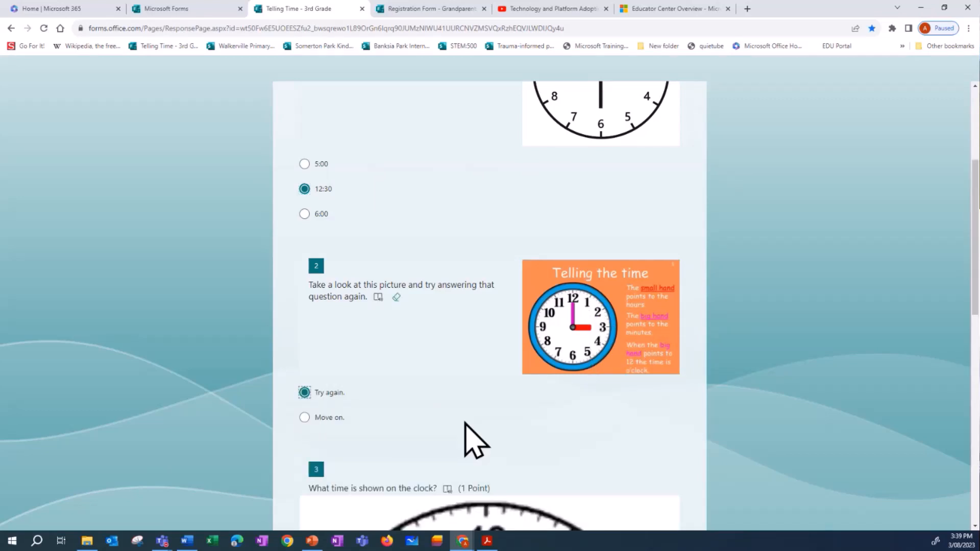
scroll(465, 429, down, 7)
scroll(466, 428, down, 4)
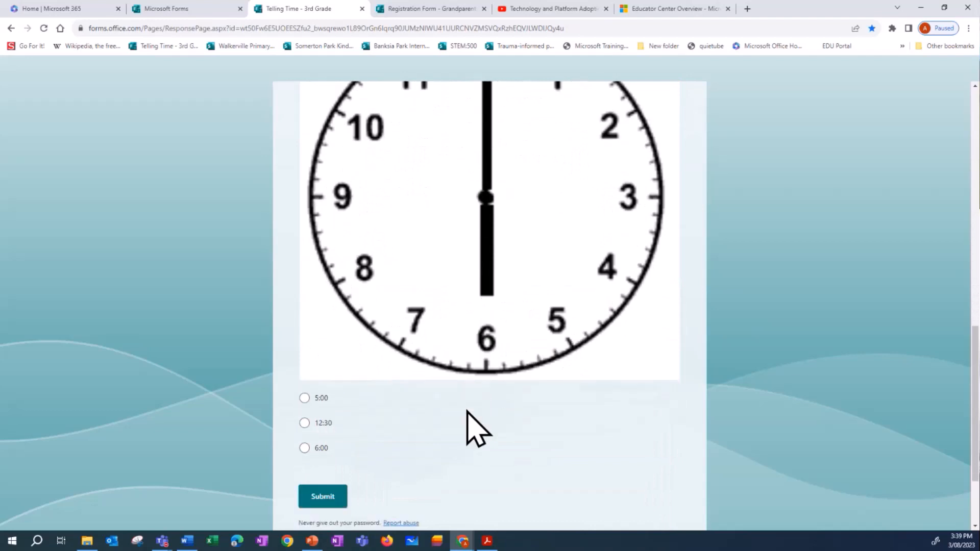
click(305, 369)
scroll(508, 412, down, 6)
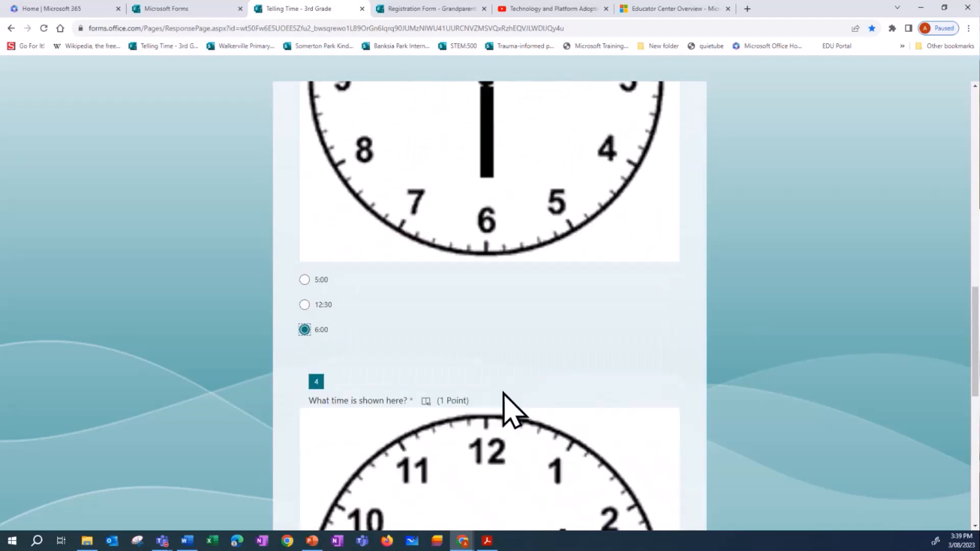
scroll(501, 404, down, 2)
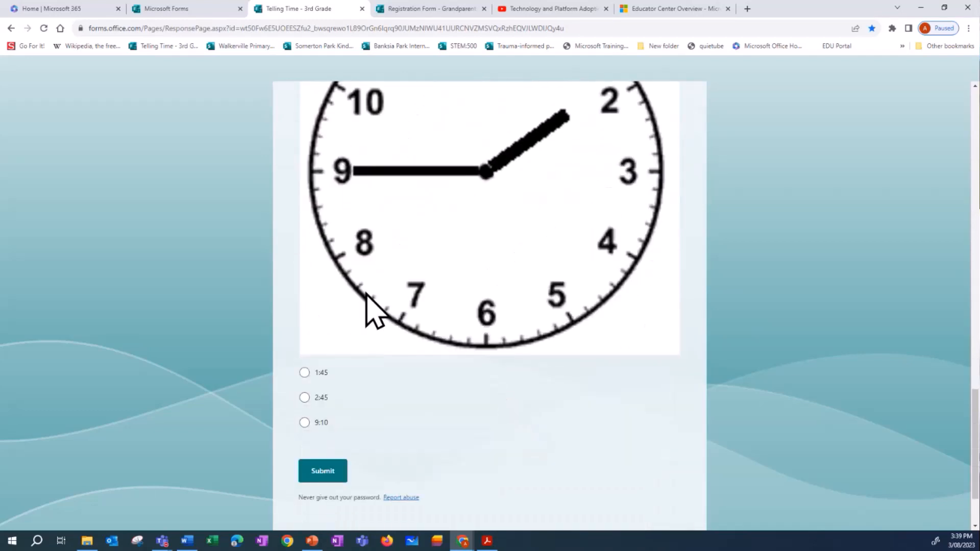
scroll(434, 372, up, 2)
scroll(453, 374, up, 15)
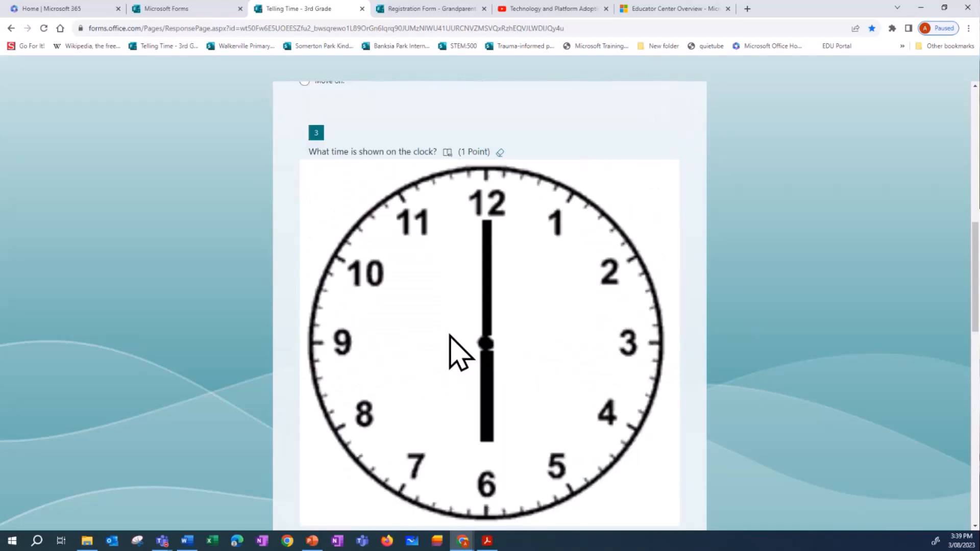
scroll(461, 255, up, 1)
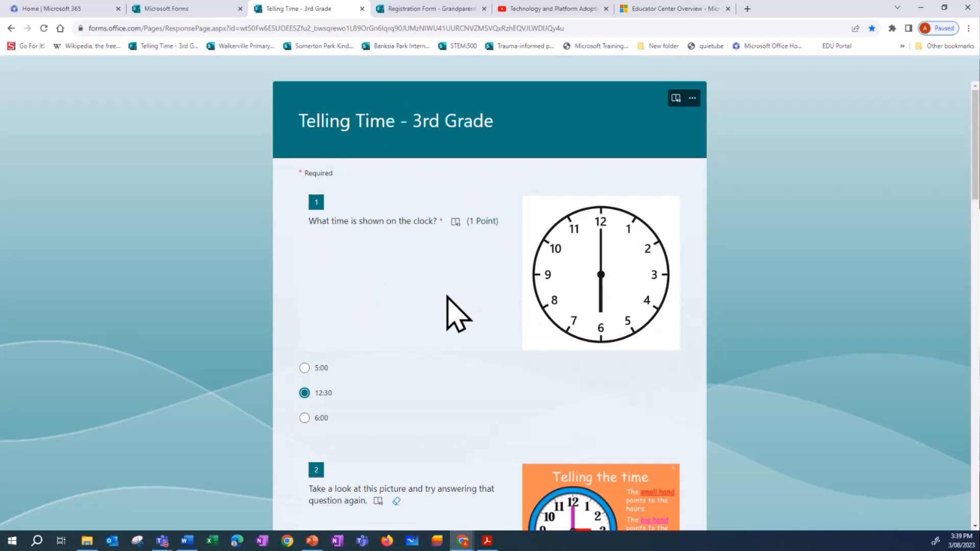
In the Grandparents, Parents, Special Friends Day registration form, answer Yes to helping and select Providing fruit for afternoon tea
click(428, 10)
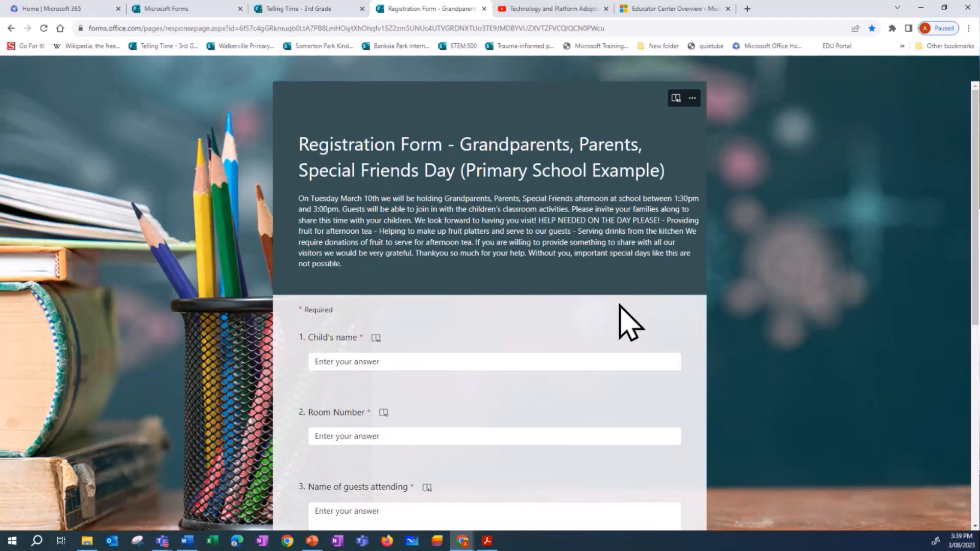
scroll(632, 325, down, 3)
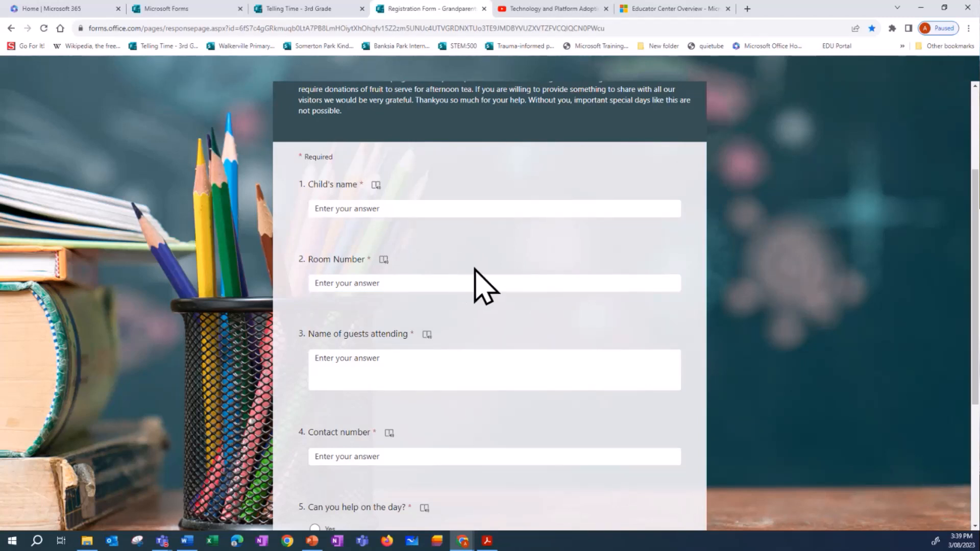
scroll(460, 317, down, 2)
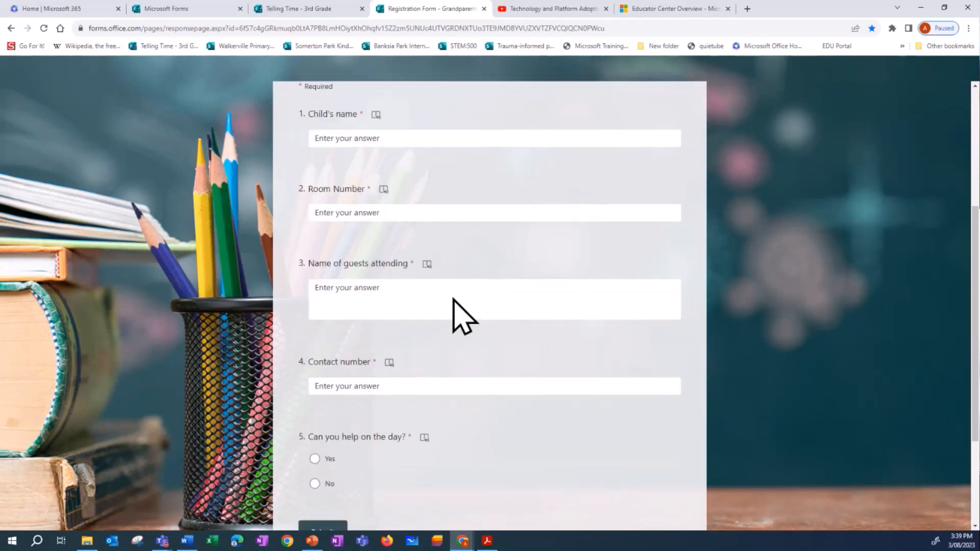
scroll(514, 431, down, 2)
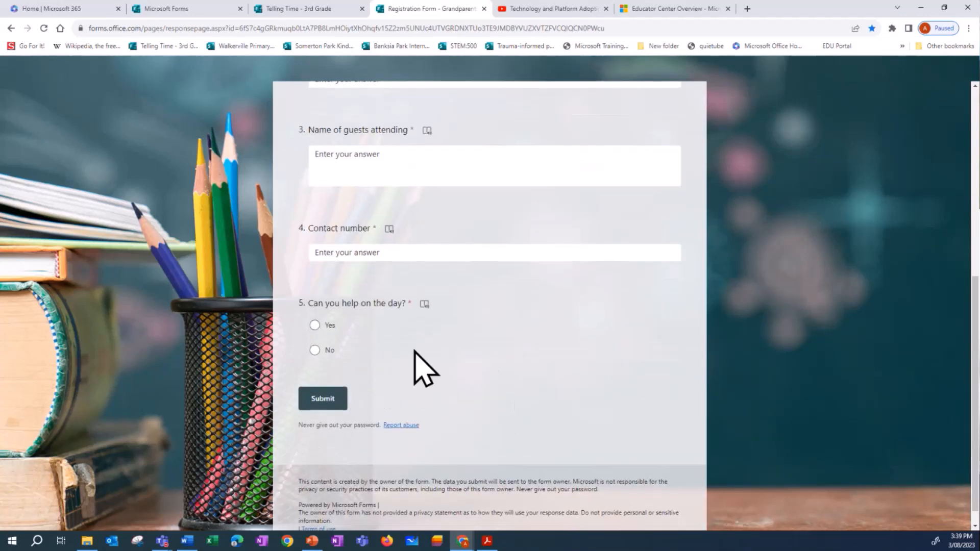
click(314, 325)
scroll(503, 352, down, 2)
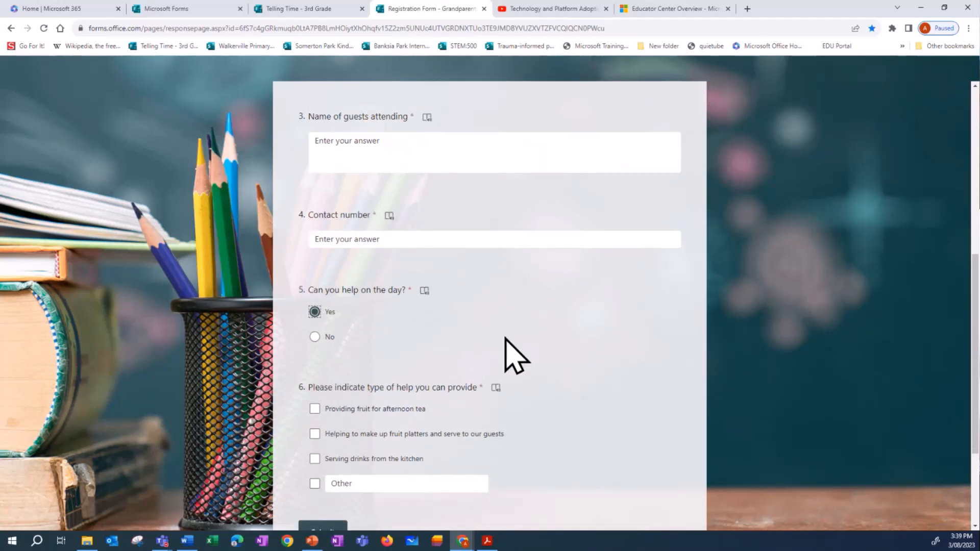
click(313, 321)
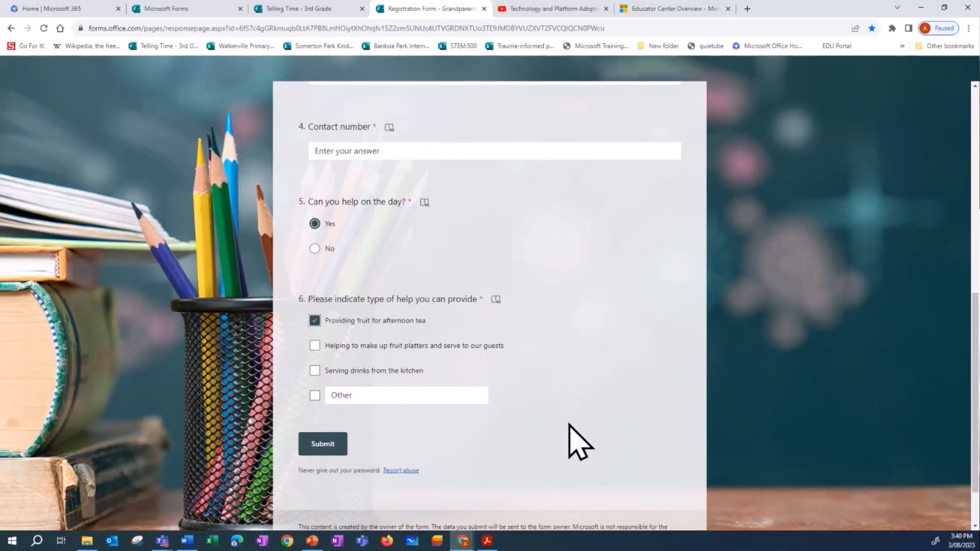
scroll(584, 440, up, 10)
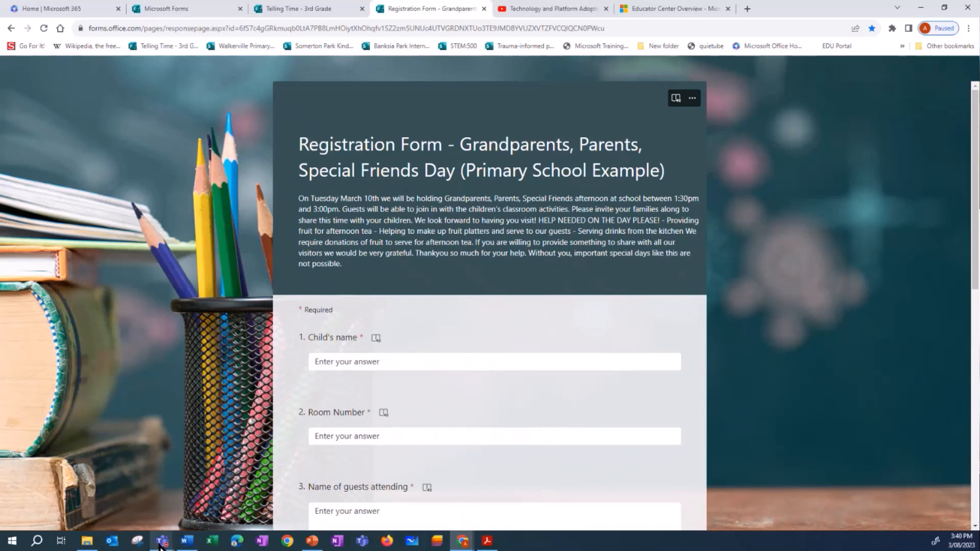
Switch to Microsoft Teams and examine the questions of the Data Collection - student created form
mouse_move(160, 544)
click(127, 502)
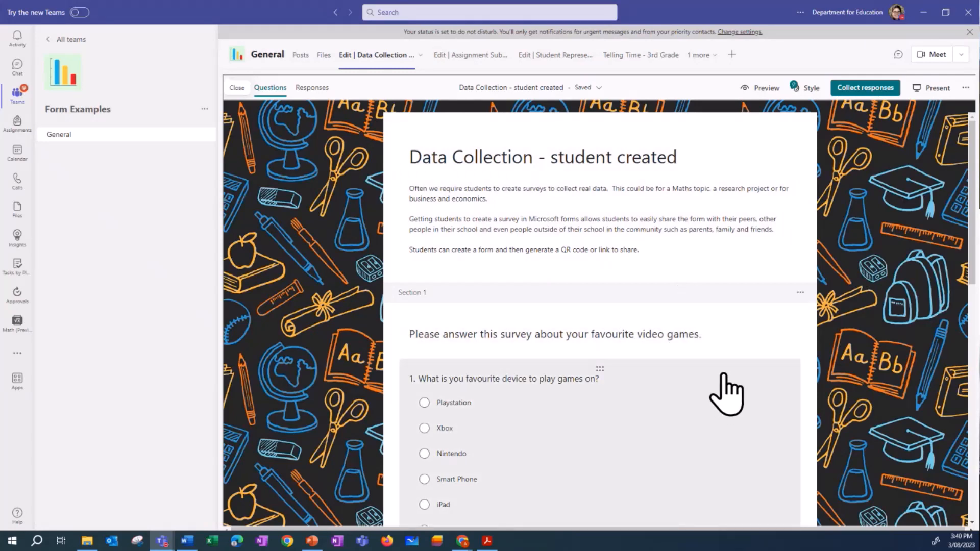
scroll(709, 391, down, 4)
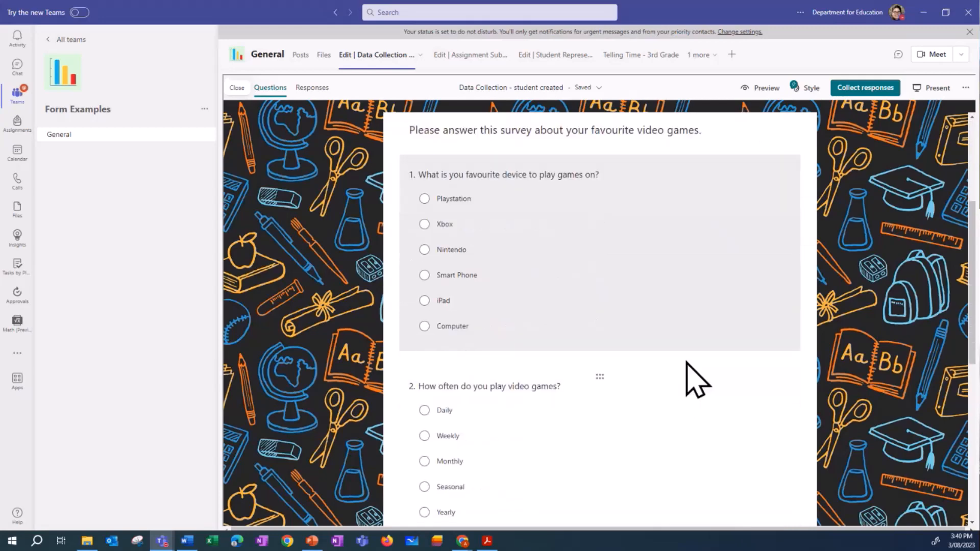
scroll(669, 449, down, 3)
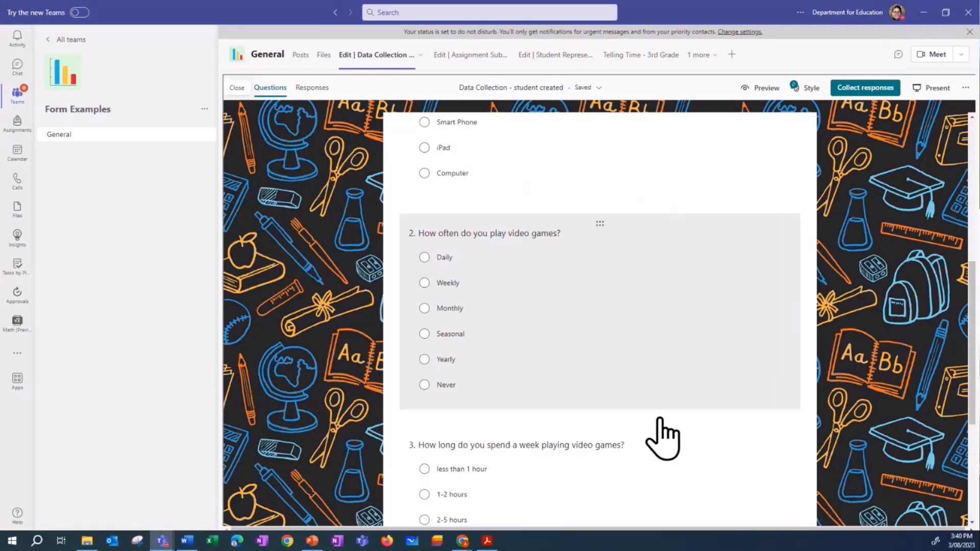
scroll(663, 439, down, 4)
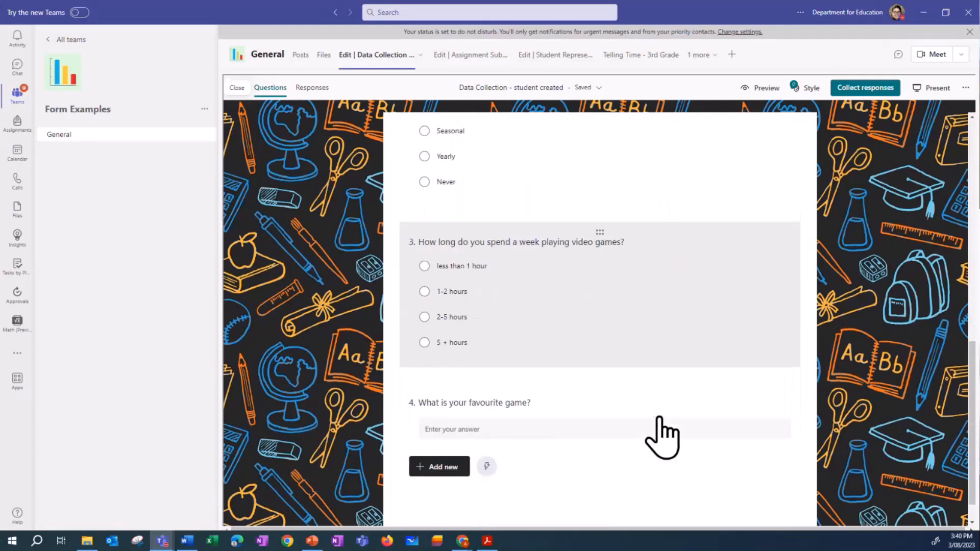
scroll(711, 385, up, 4)
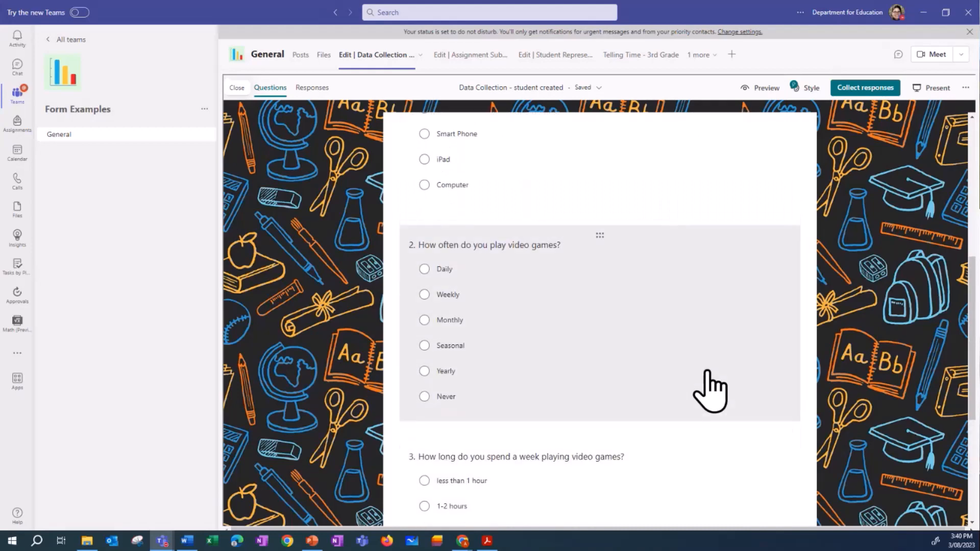
scroll(710, 391, up, 6)
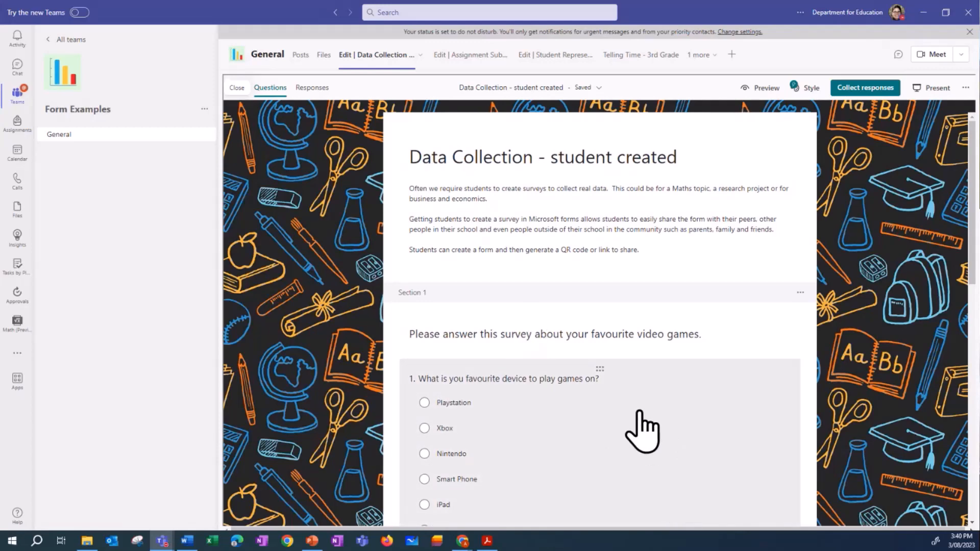
Open the Assignment Submission form in the General channel and read its description and assessment elements
click(466, 55)
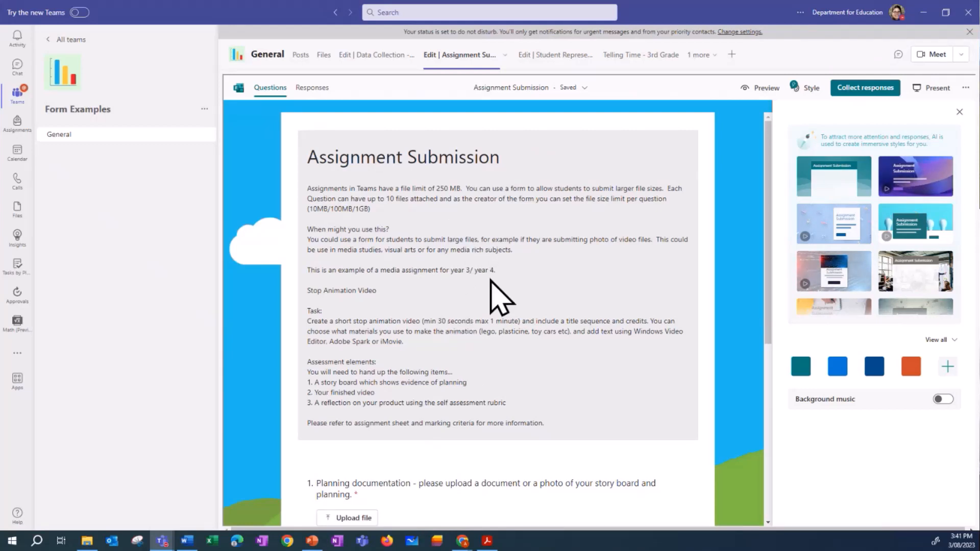
scroll(499, 296, down, 1)
scroll(490, 278, up, 1)
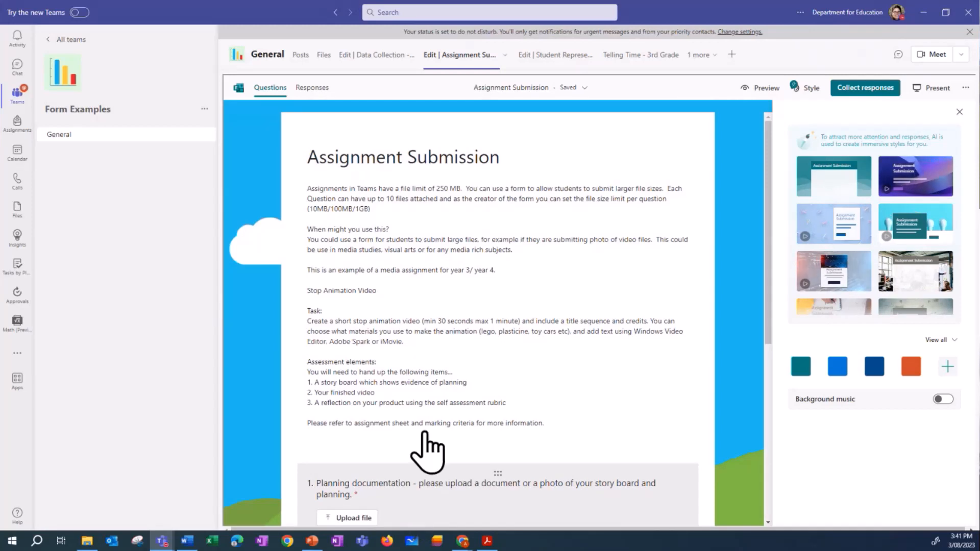
Open the Student Representative Voting form in the General channel and preview it as a respondent
click(550, 57)
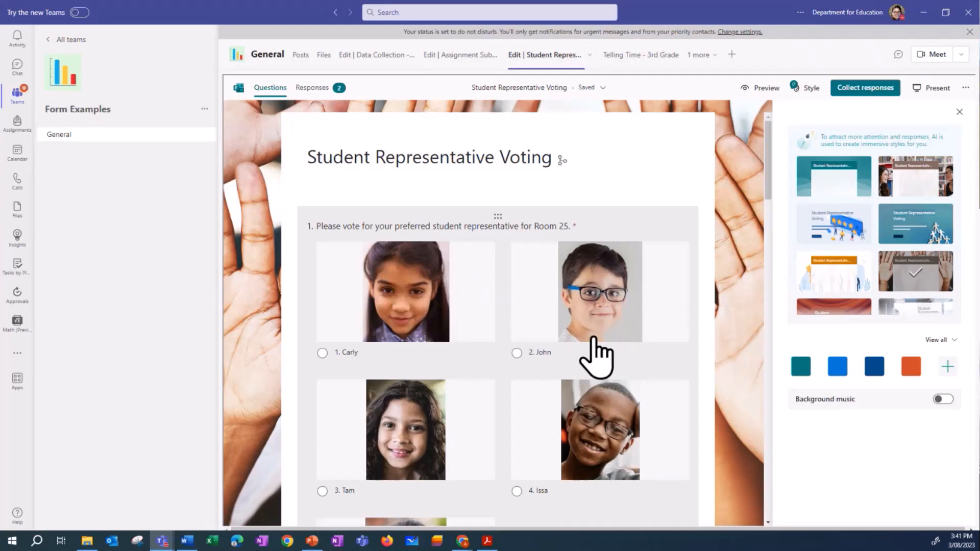
scroll(444, 373, down, 1)
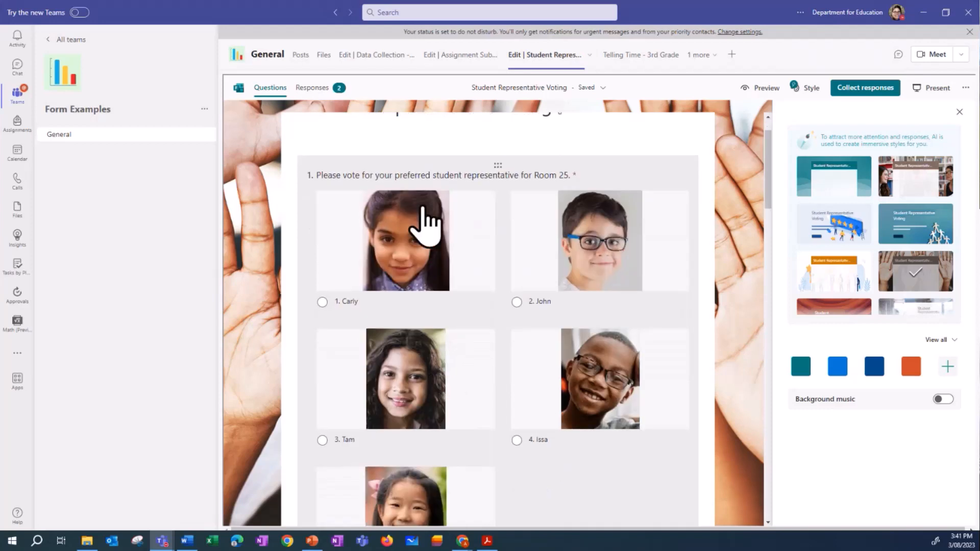
click(323, 302)
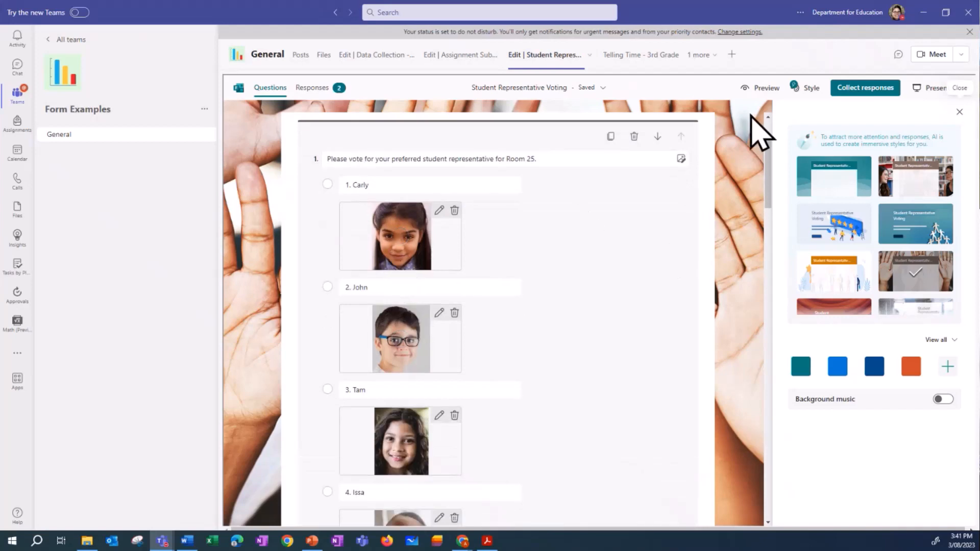
click(759, 87)
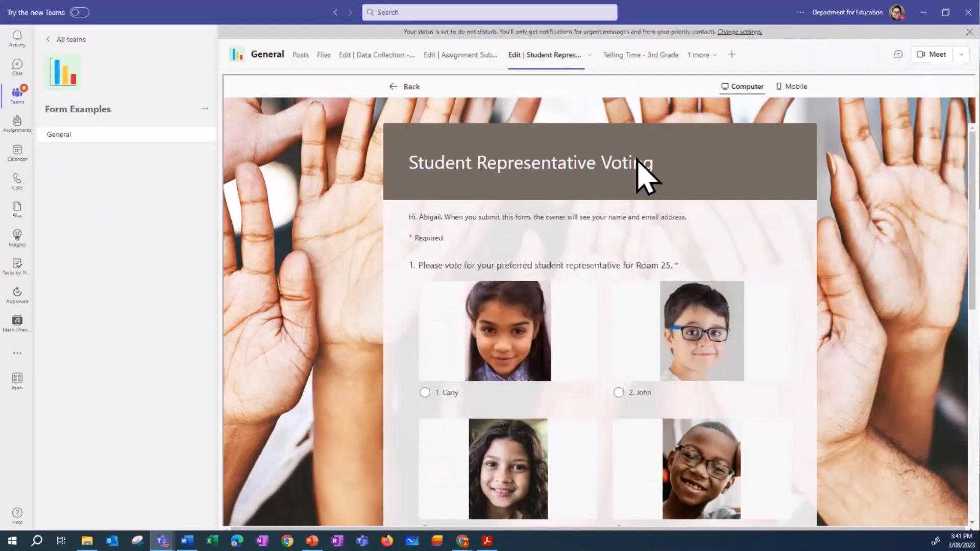
In the preview, vote for the first Room 25 candidate, choose Waratah Wrens as the house, and vote for its first captain candidate
click(425, 393)
scroll(633, 378, down, 3)
scroll(634, 388, down, 5)
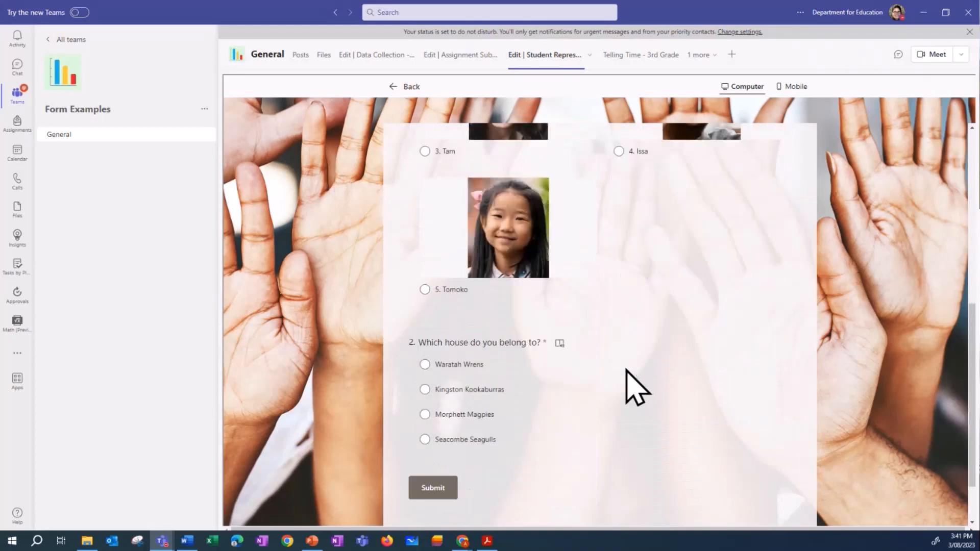
click(424, 337)
scroll(614, 386, down, 6)
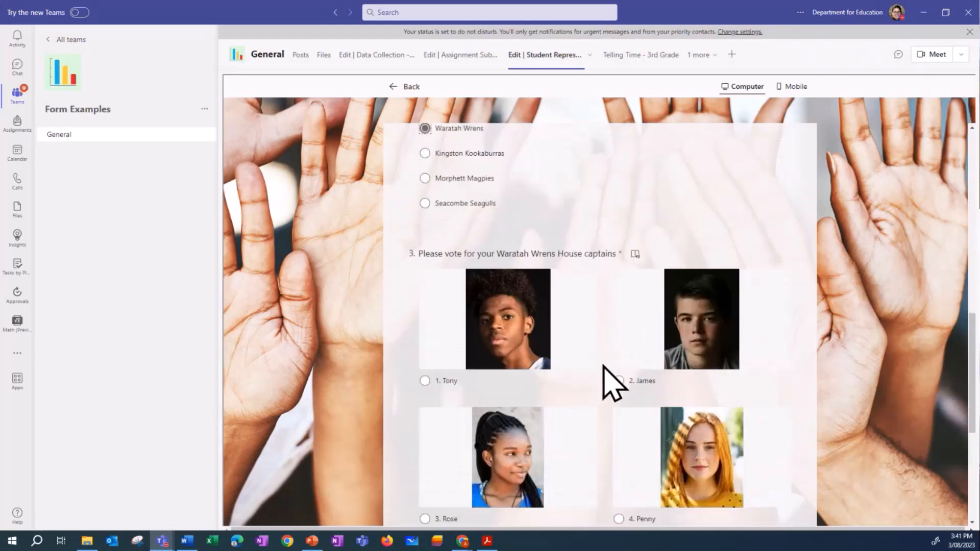
click(424, 283)
scroll(610, 389, down, 3)
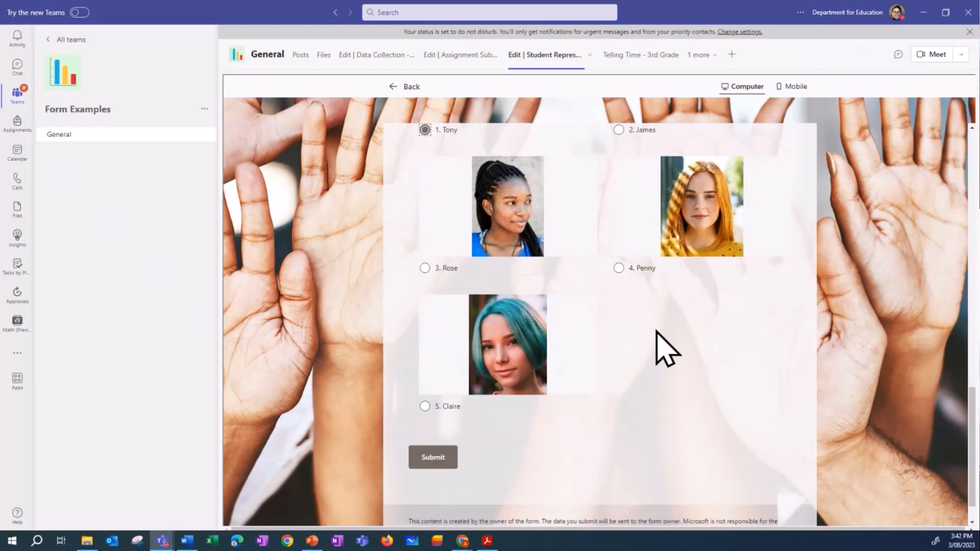
Open the Formative - Reading Comprehension quiz in the General channel
click(713, 56)
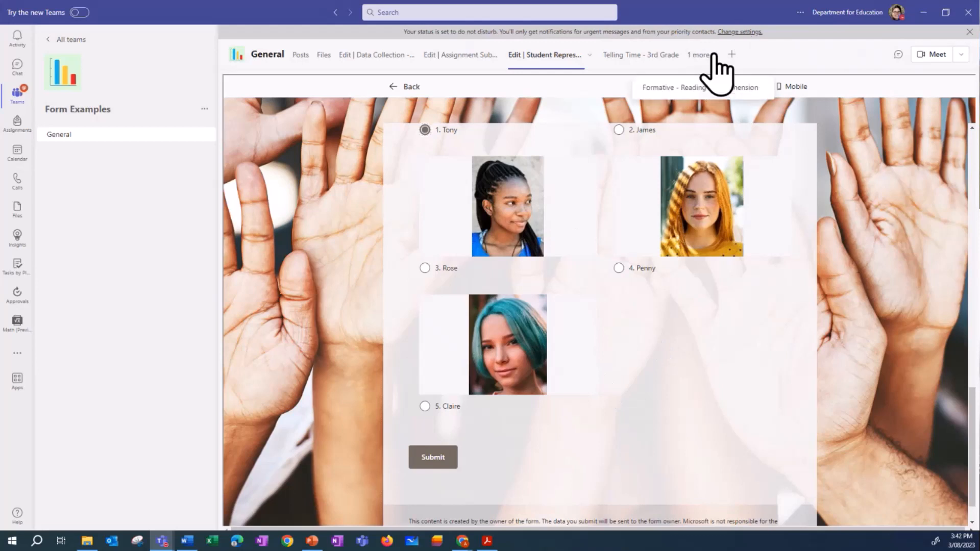
click(686, 88)
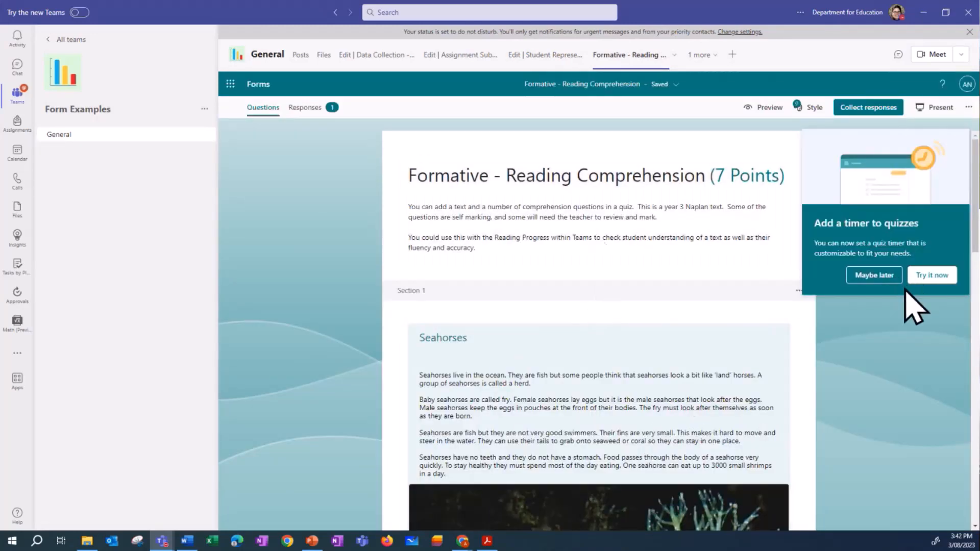
Dismiss the quiz timer suggestion and review the Seahorses passage, the comprehension questions and their marked correct answers
click(875, 290)
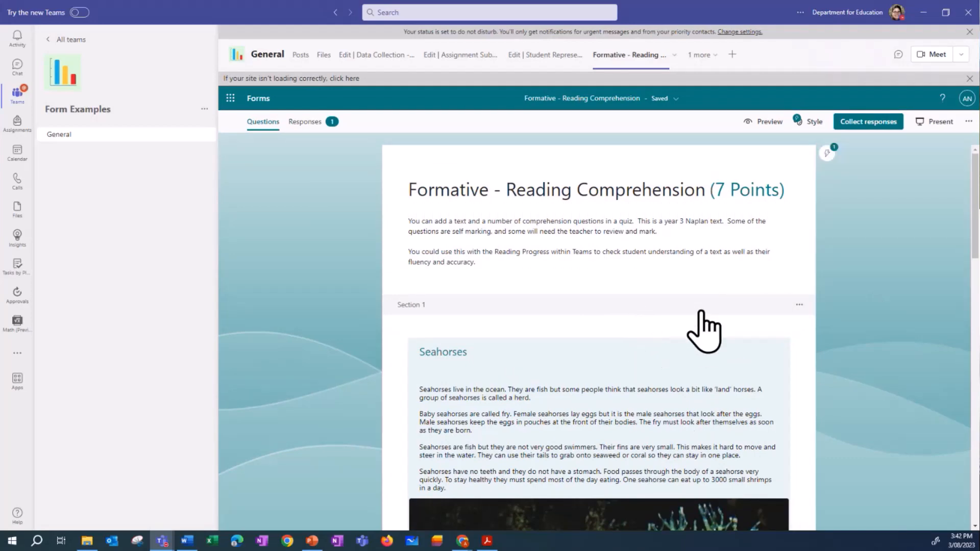
scroll(705, 332, down, 6)
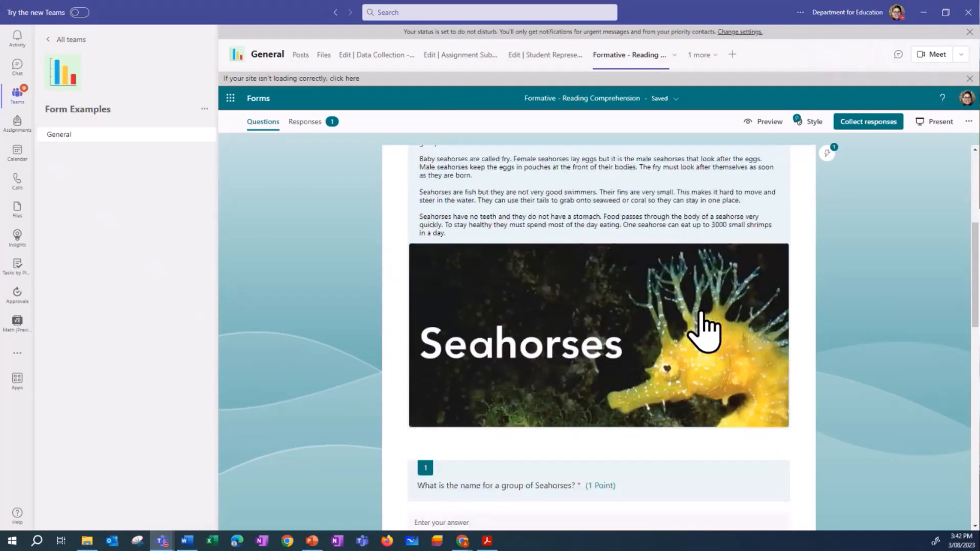
scroll(705, 332, down, 1)
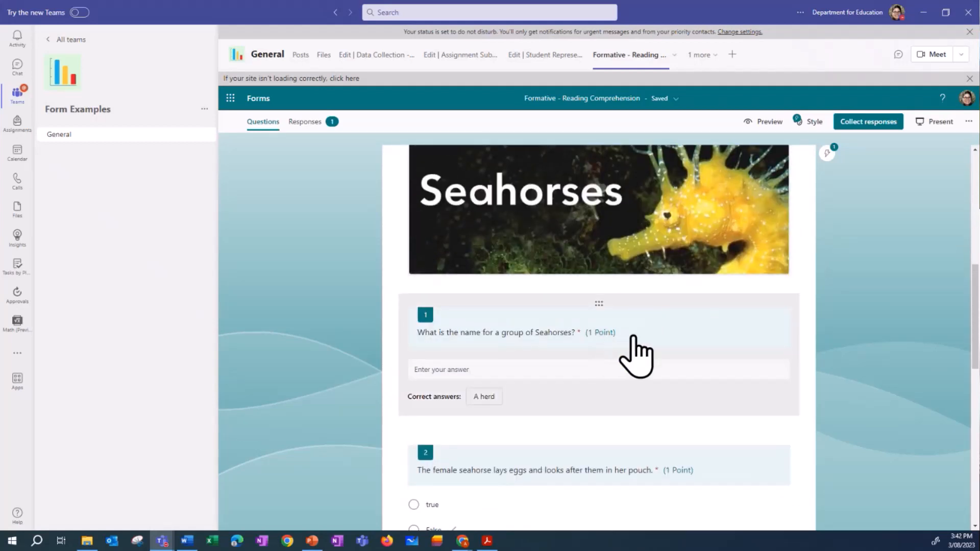
scroll(708, 358, down, 2)
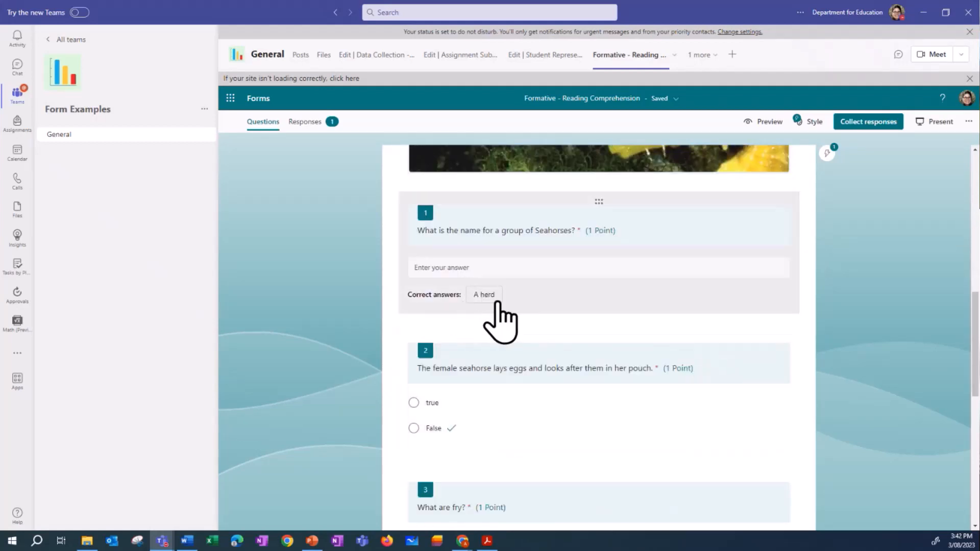
scroll(511, 357, down, 1)
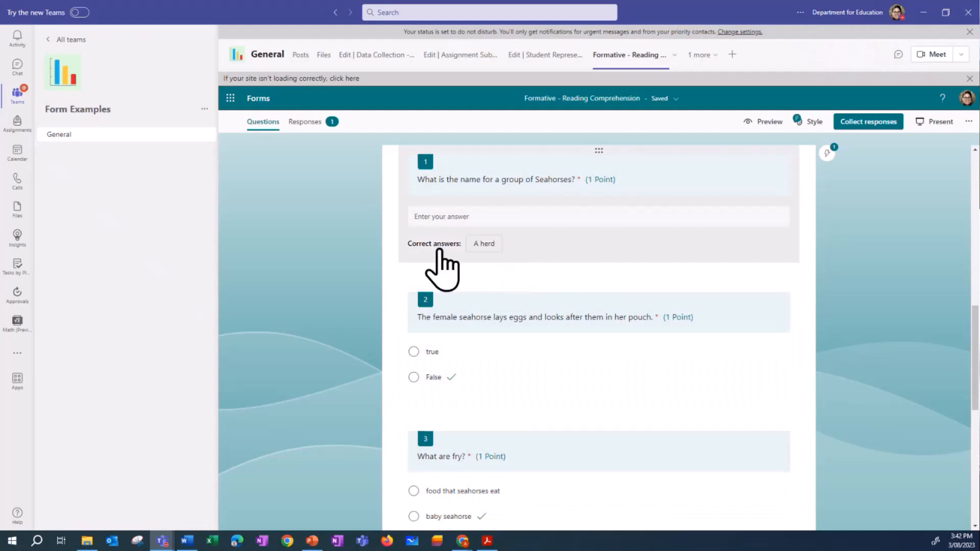
scroll(582, 416, down, 2)
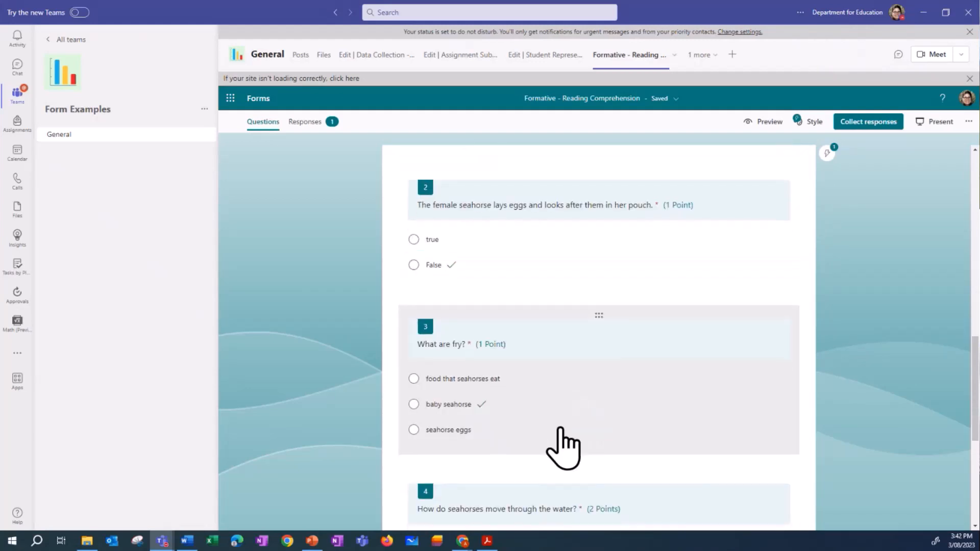
scroll(565, 436, down, 1)
scroll(573, 415, up, 2)
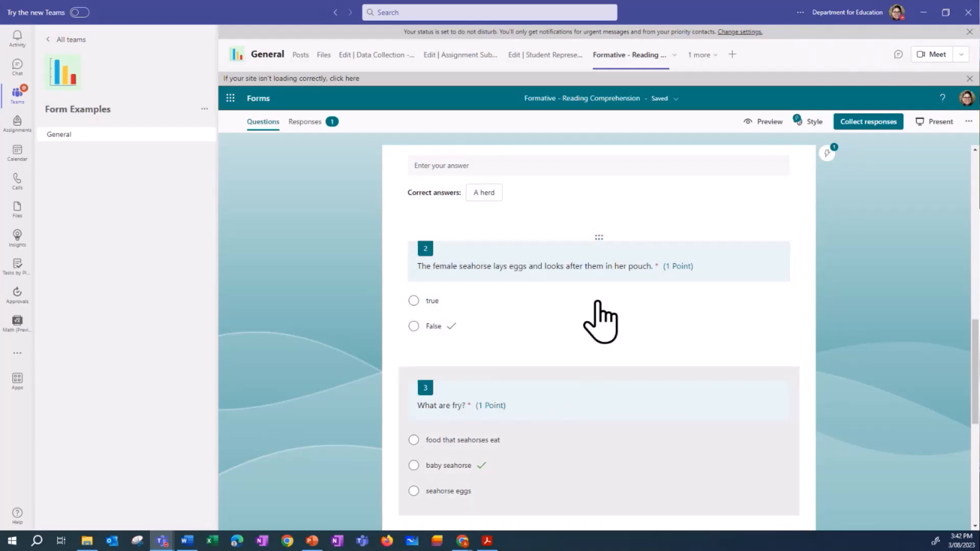
scroll(593, 396, down, 4)
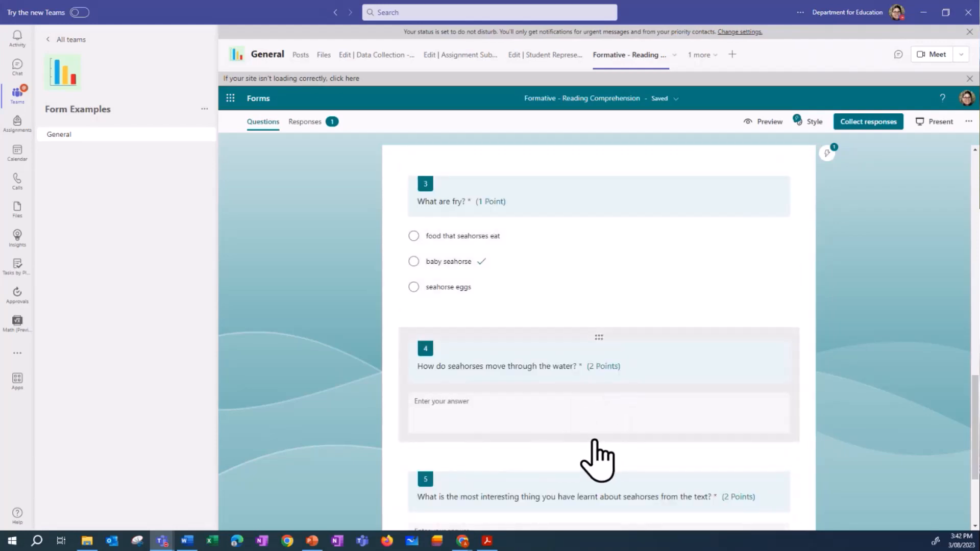
scroll(594, 440, down, 2)
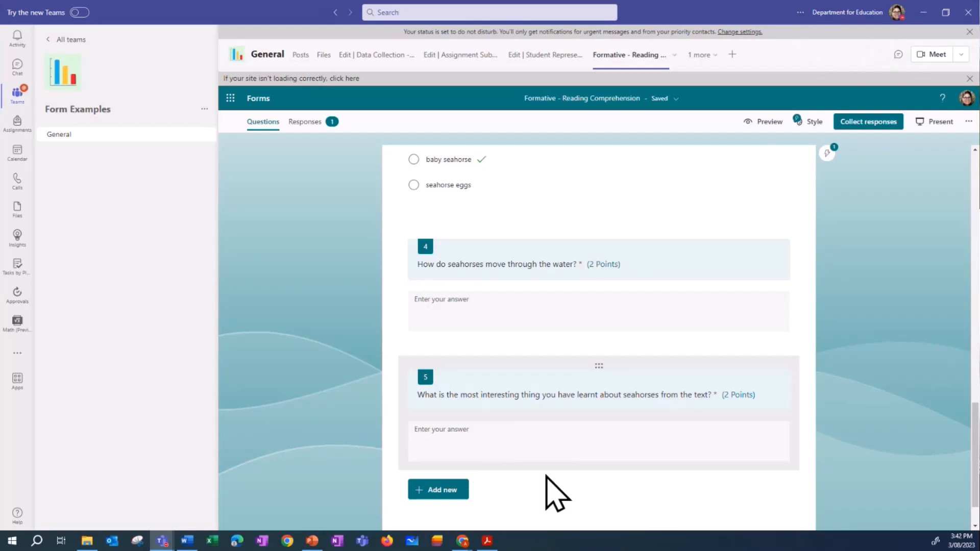
scroll(562, 492, up, 4)
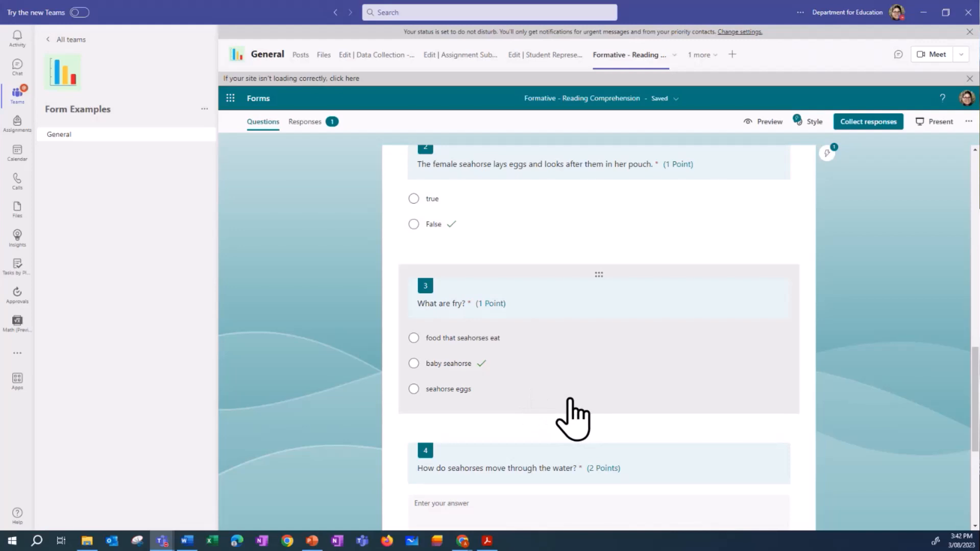
scroll(573, 419, up, 10)
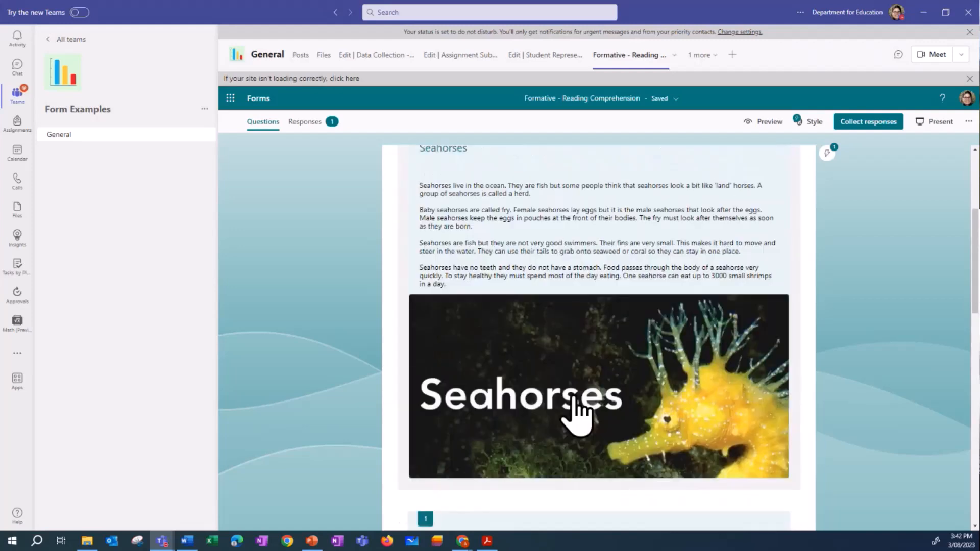
scroll(576, 413, up, 4)
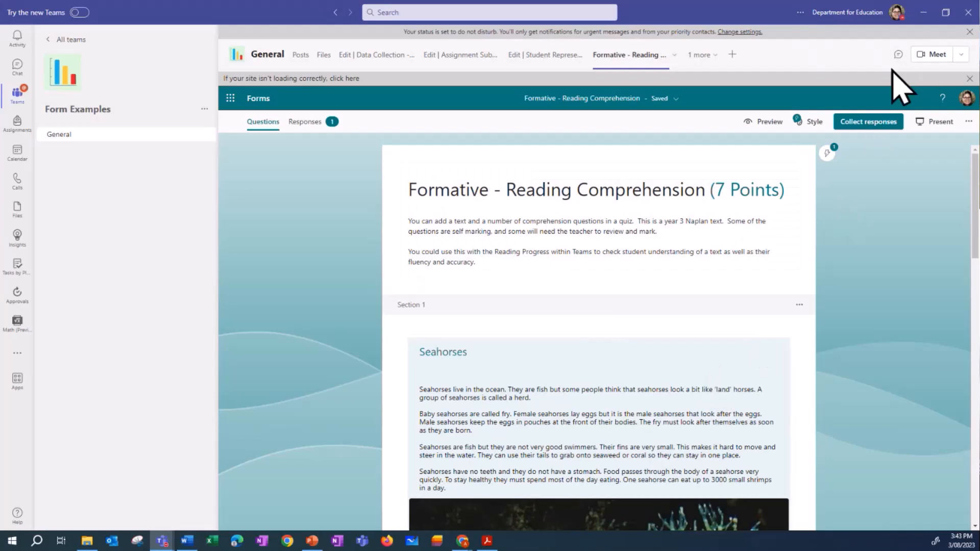
Switch to Microsoft Forms in the browser and open the responses of the Minecraft Education Edition: Teachers Academy Term 2, 2021 form
click(925, 11)
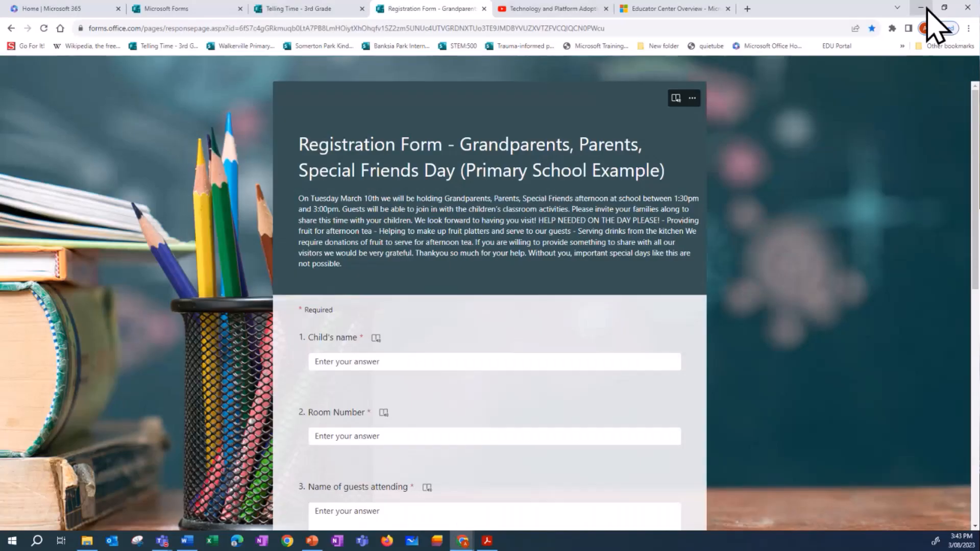
click(153, 11)
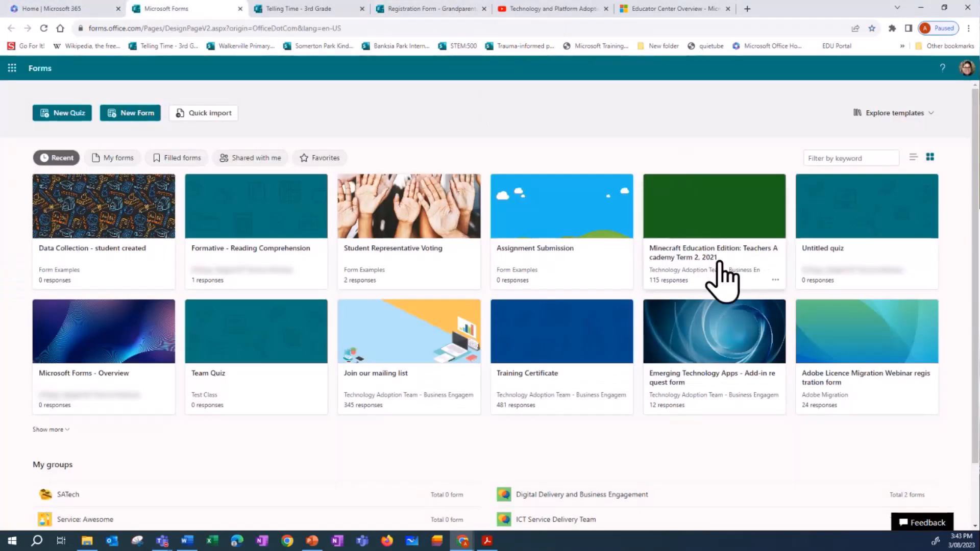
click(692, 265)
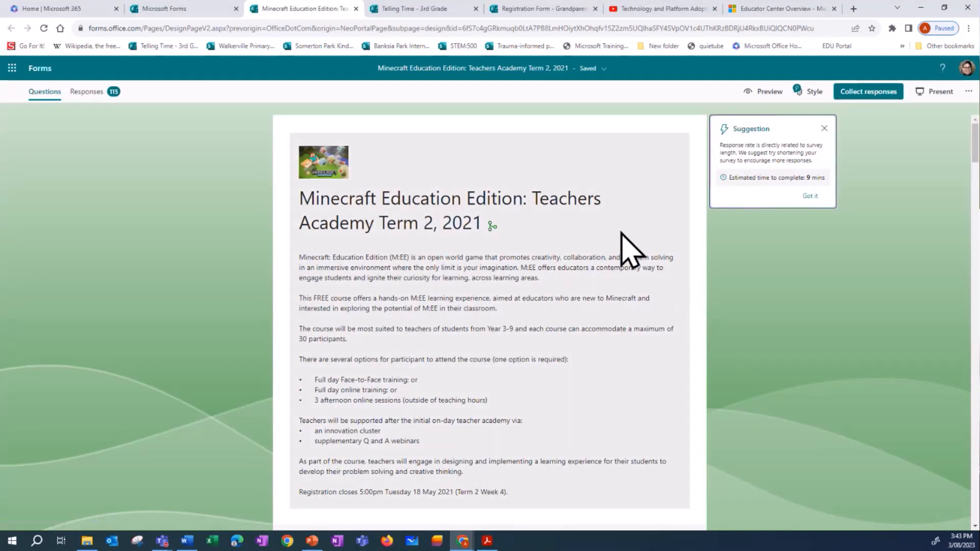
click(88, 94)
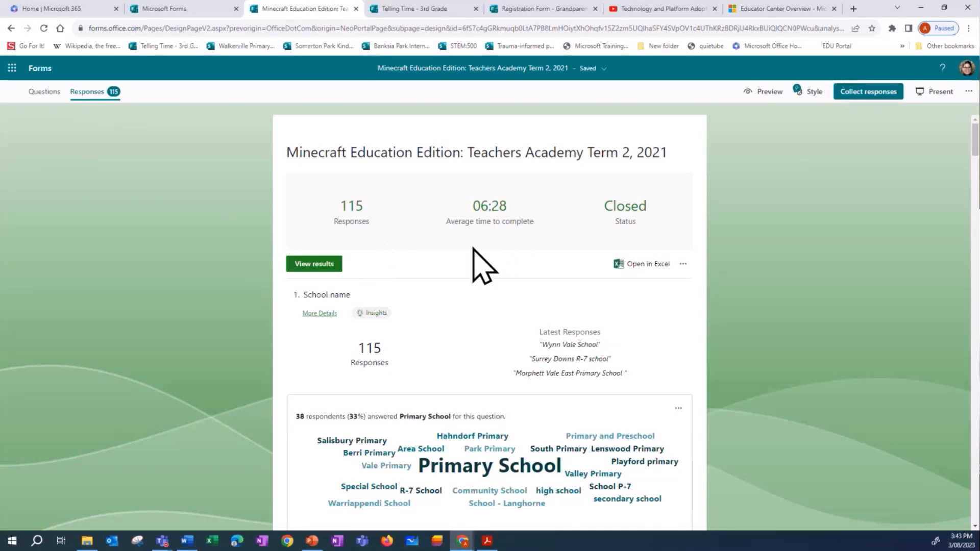
Examine the response summaries, word clouds and charts for school name, participants, preferred date and location, dietary requirements and year level taught
scroll(473, 247, down, 1)
scroll(475, 255, down, 3)
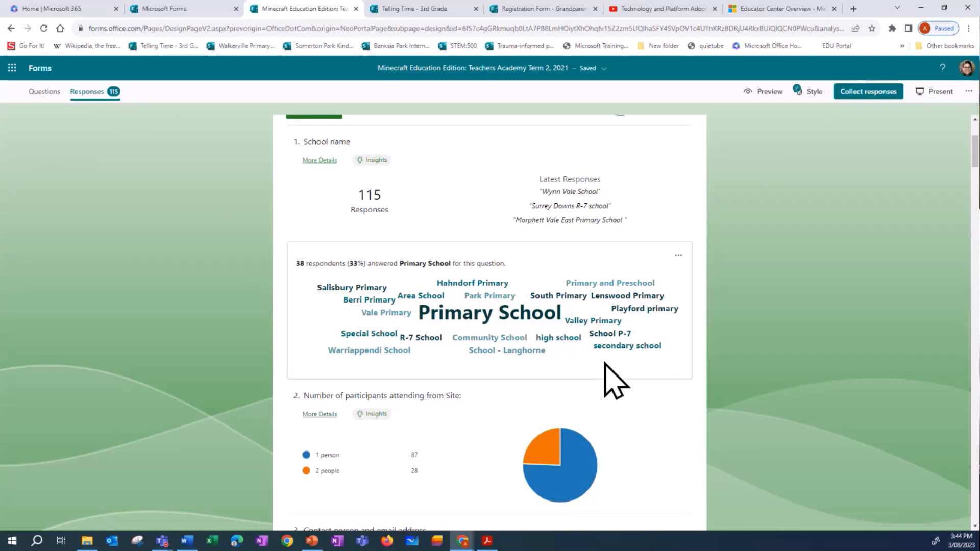
scroll(617, 383, down, 2)
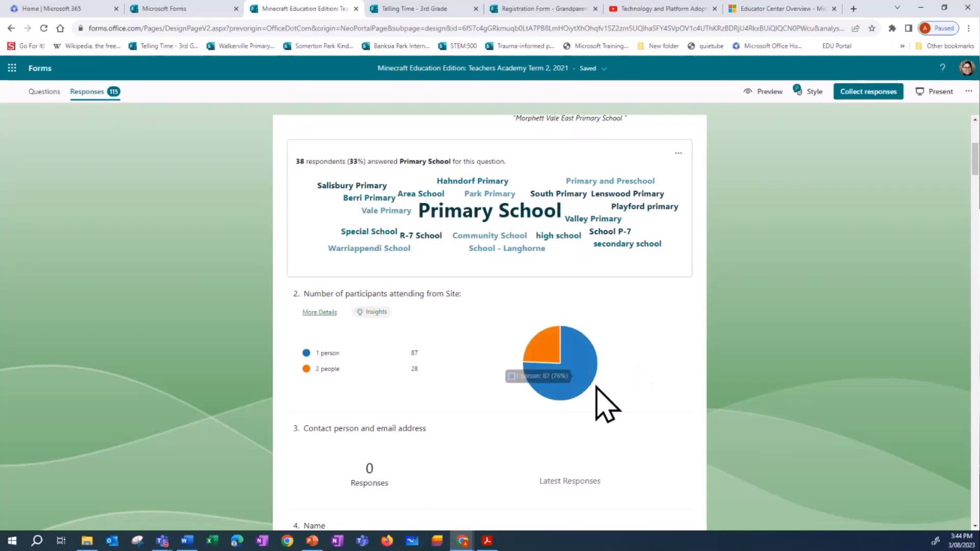
scroll(606, 404, down, 1)
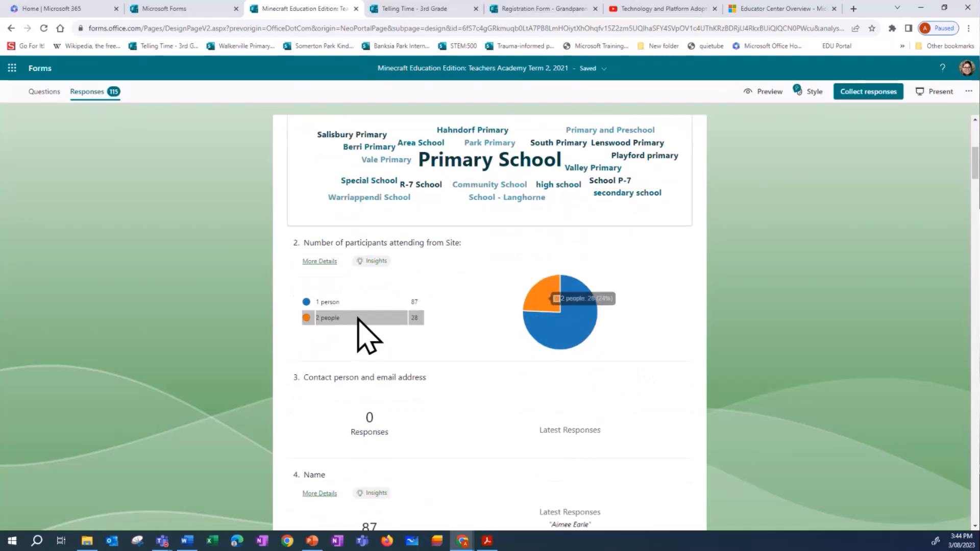
scroll(630, 382, down, 9)
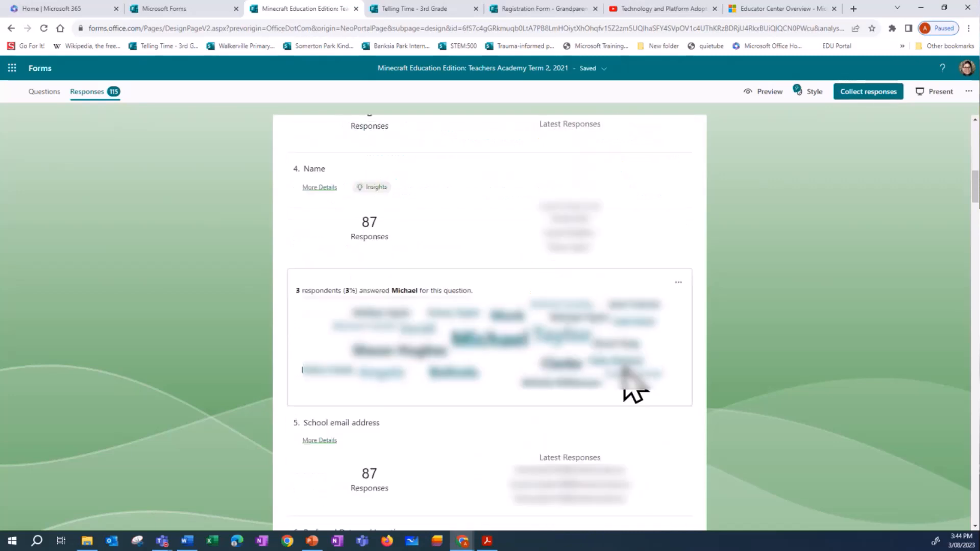
scroll(623, 370, down, 10)
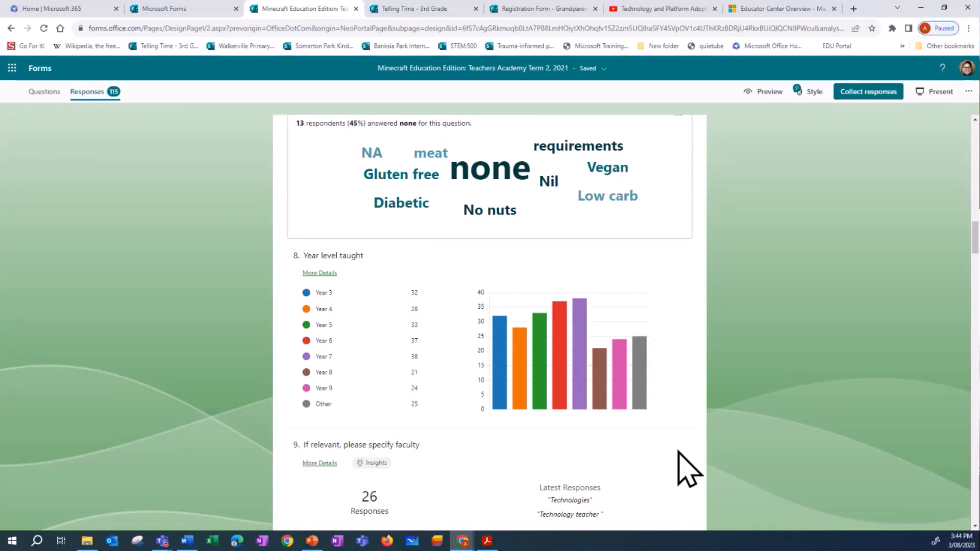
scroll(794, 347, up, 10)
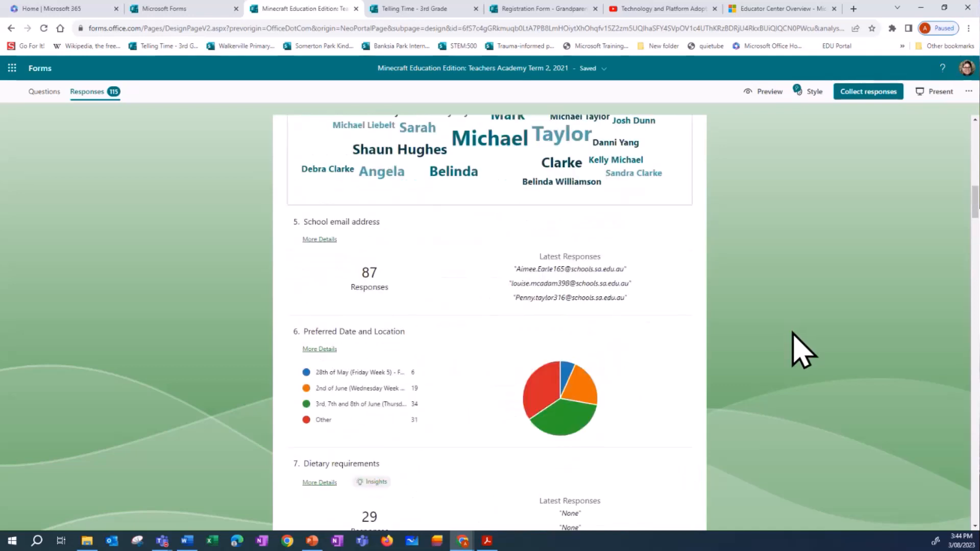
scroll(800, 351, up, 15)
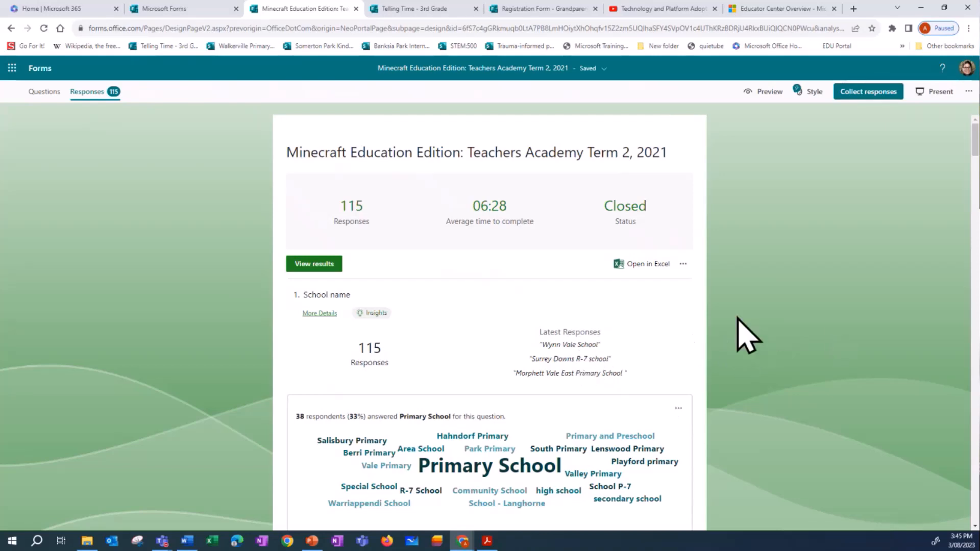
From the Forms home page, create a form titled "Training Test form" with the description "This is some examples of different questions you can use."
click(192, 11)
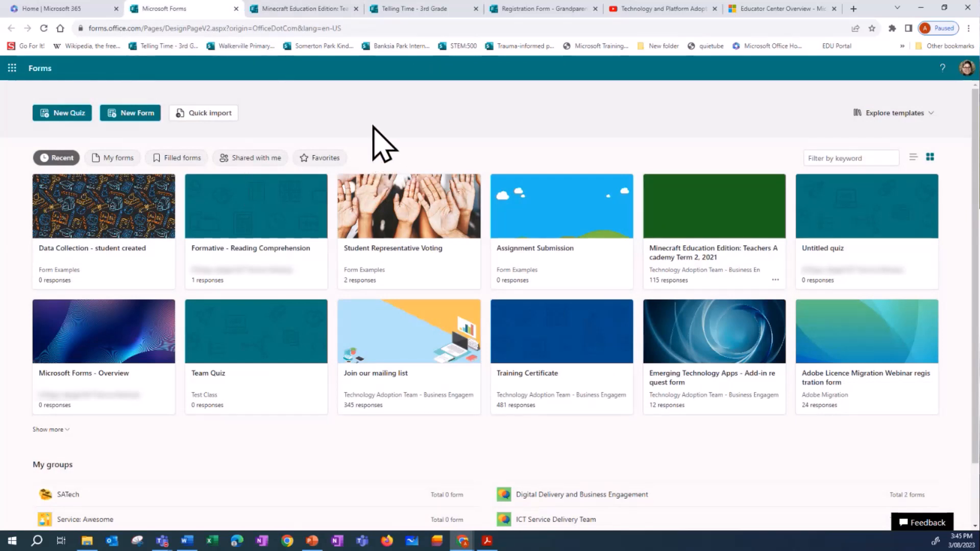
drag(144, 29, 87, 28)
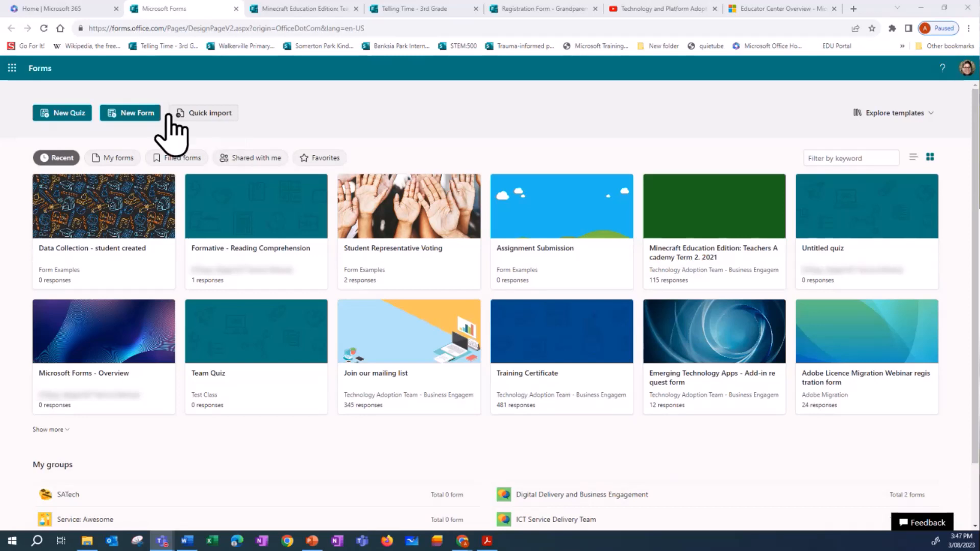
click(128, 120)
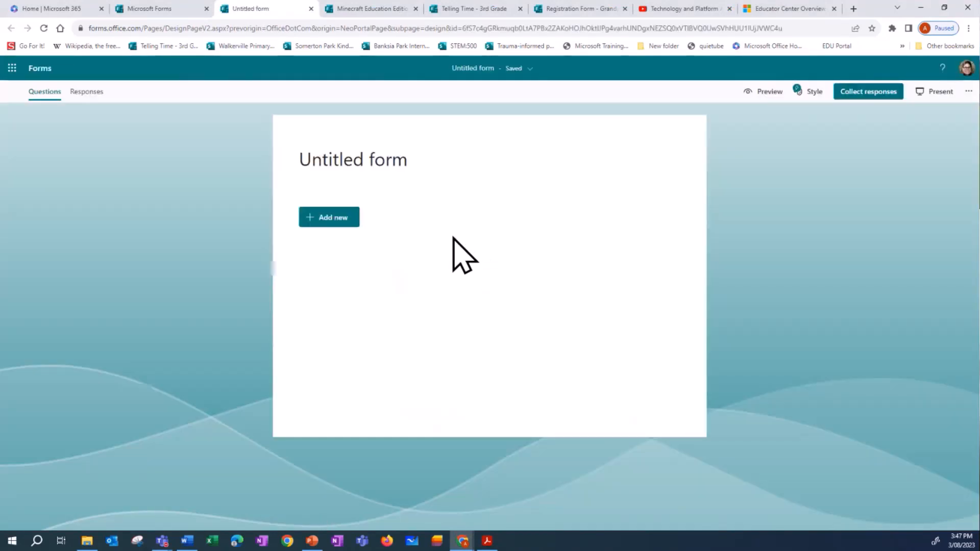
click(378, 162)
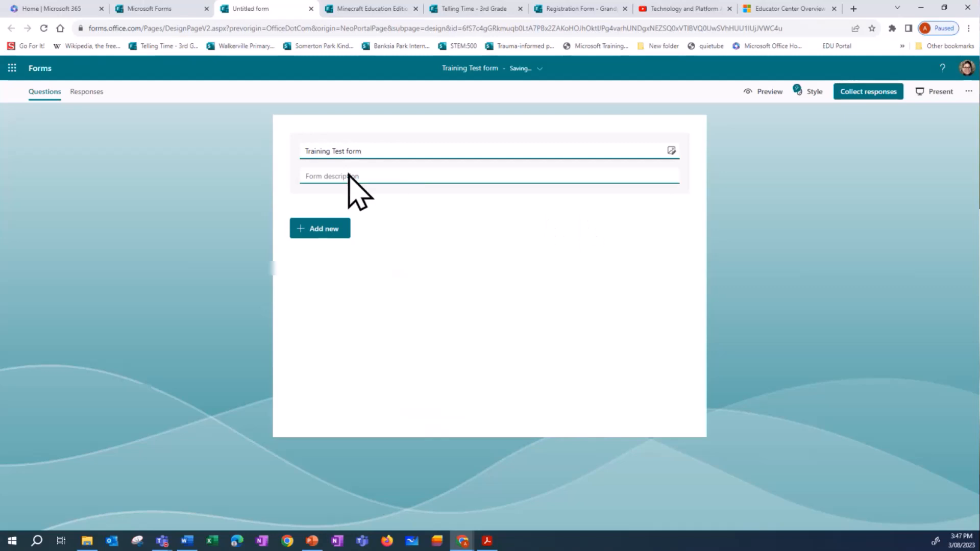
click(326, 176)
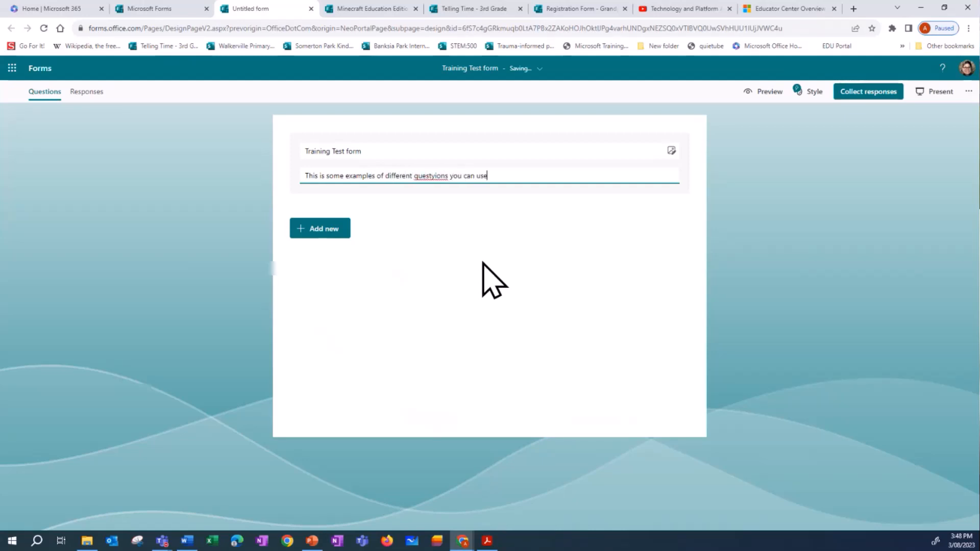
right_click(433, 176)
click(459, 184)
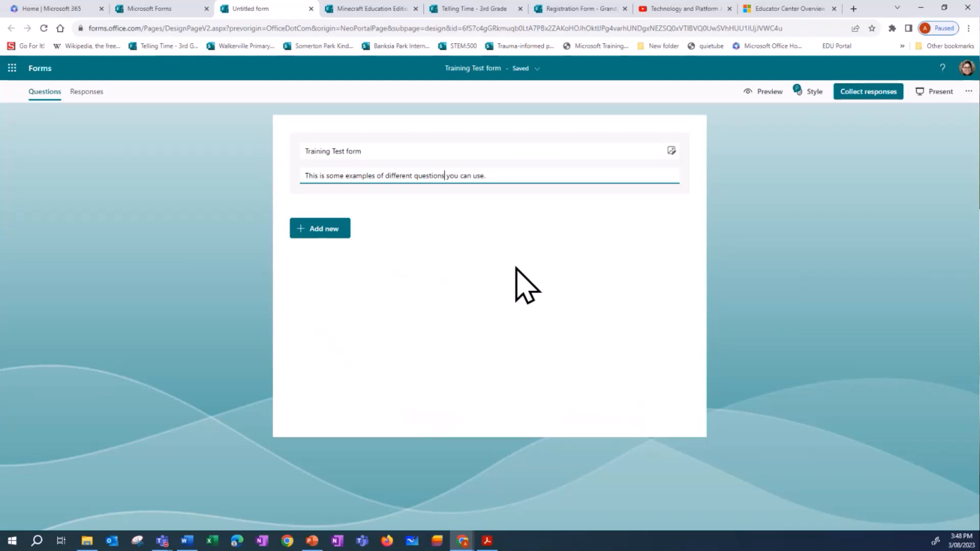
Add a Choice question "What is your favourite colour?" with all suggested options: Green, Red, Purple, Blue and Yellow
click(339, 234)
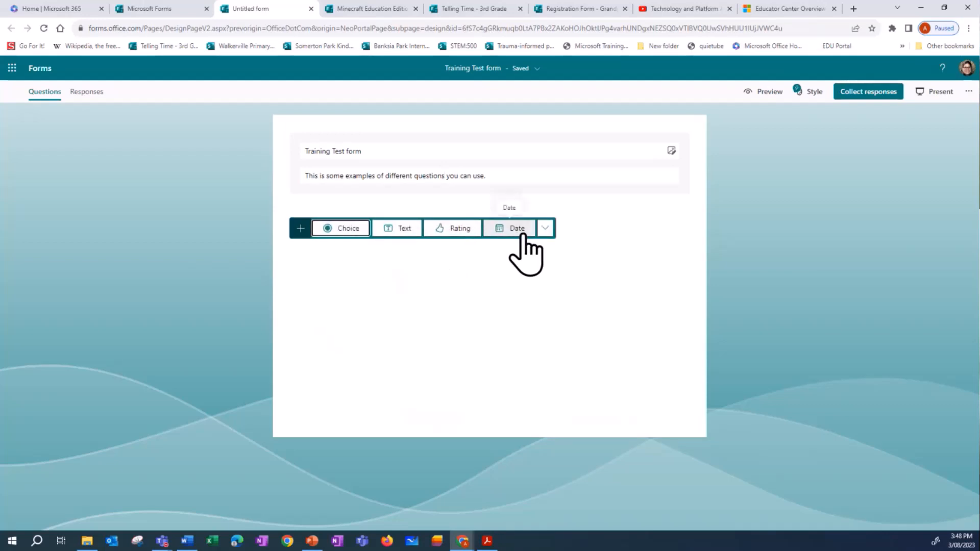
click(544, 229)
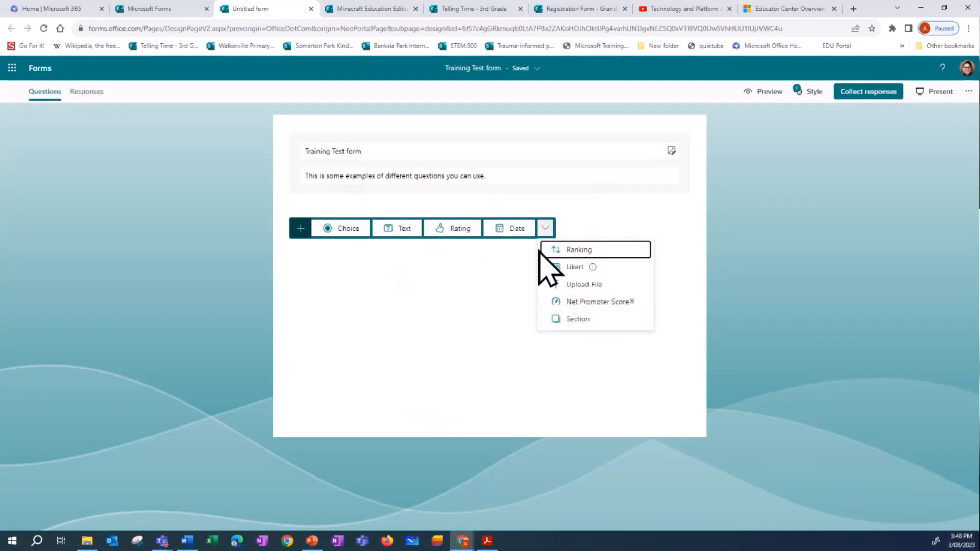
click(423, 282)
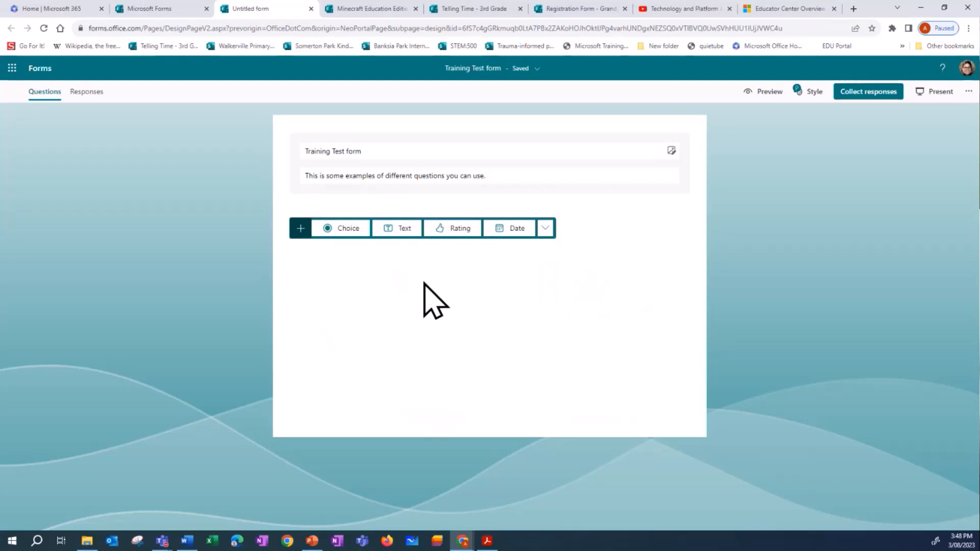
click(347, 231)
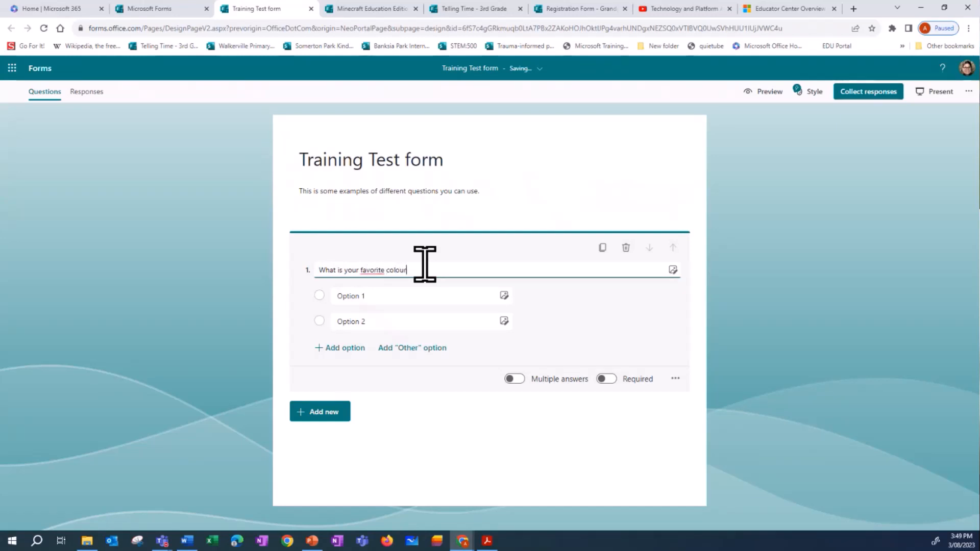
right_click(373, 269)
click(404, 275)
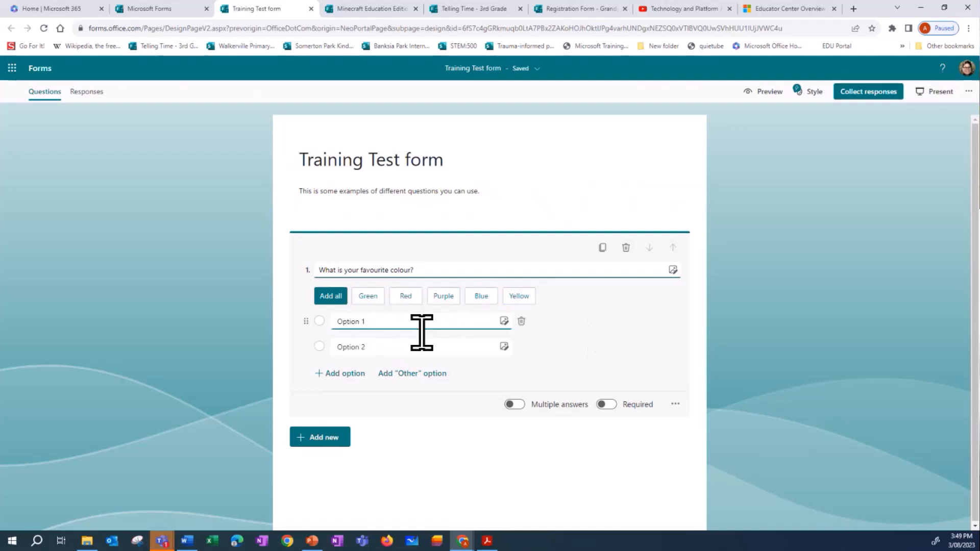
click(332, 296)
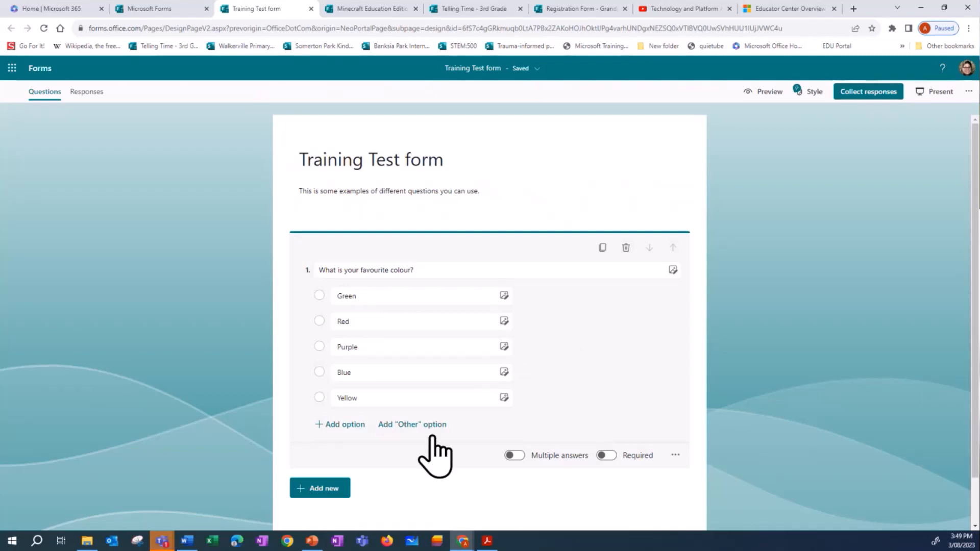
Add an "Other" option to the favourite colour question and allow multiple answers with total options equal to 2
click(410, 425)
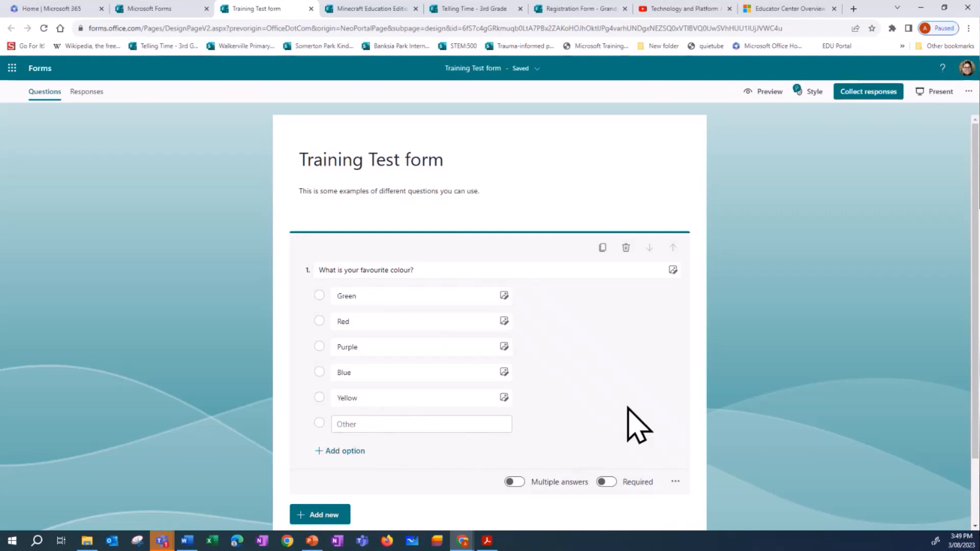
scroll(625, 404, down, 1)
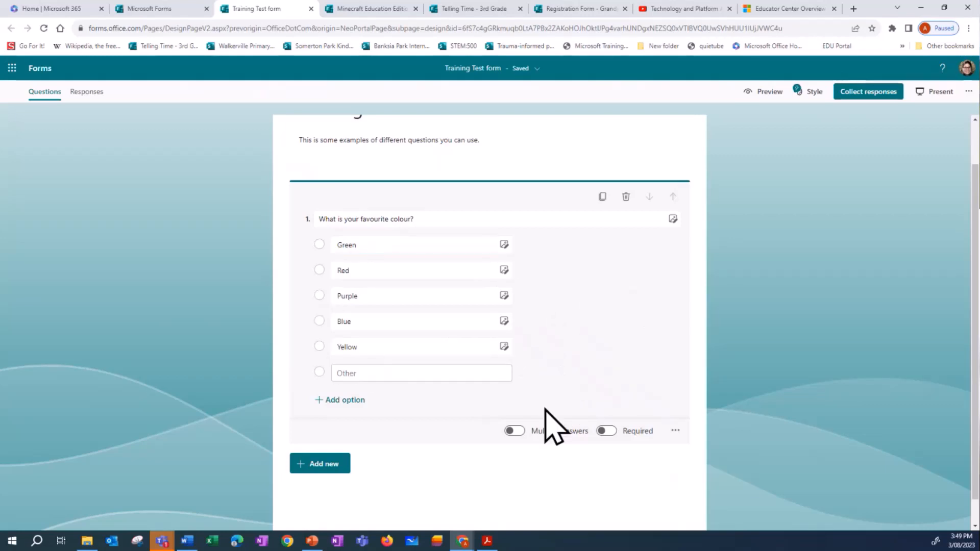
click(515, 431)
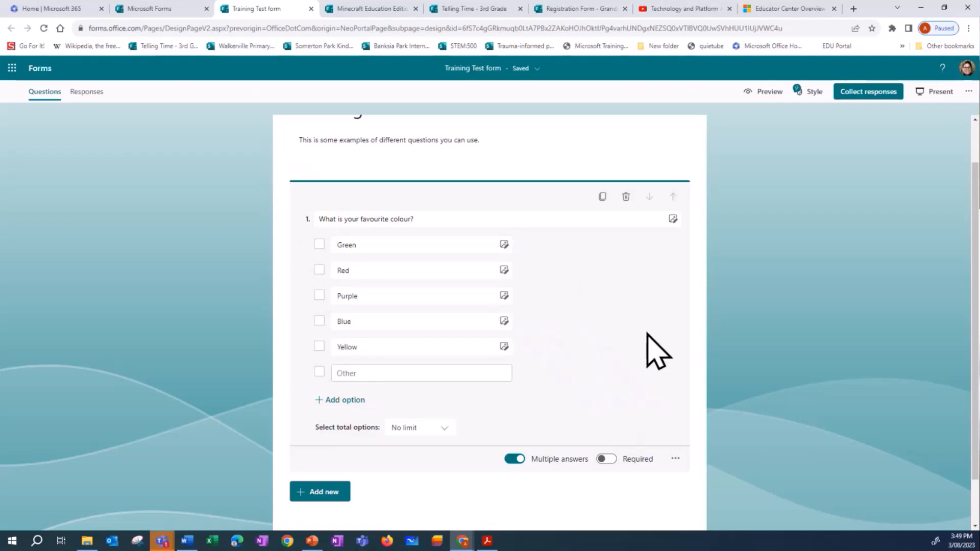
click(445, 429)
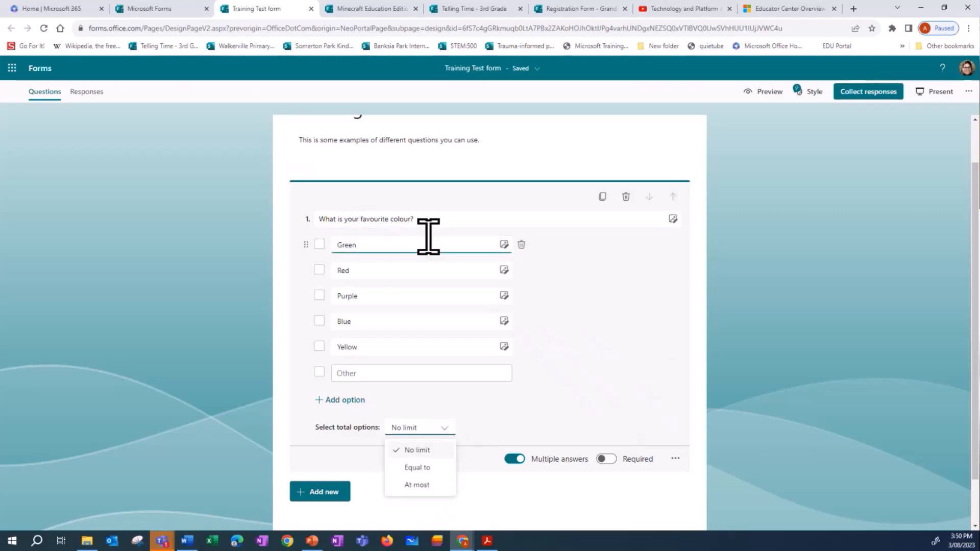
click(425, 472)
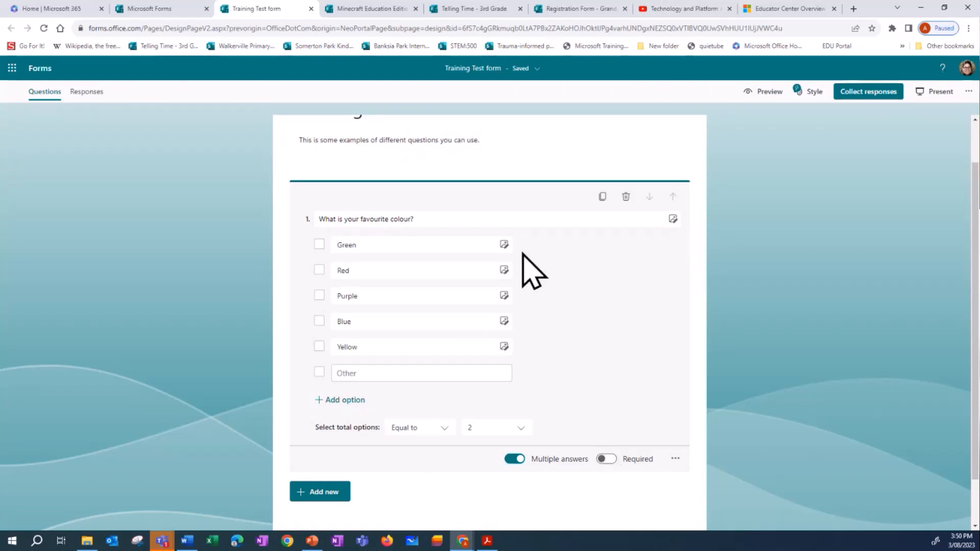
Make the favourite colour question required and shuffle its options
click(606, 459)
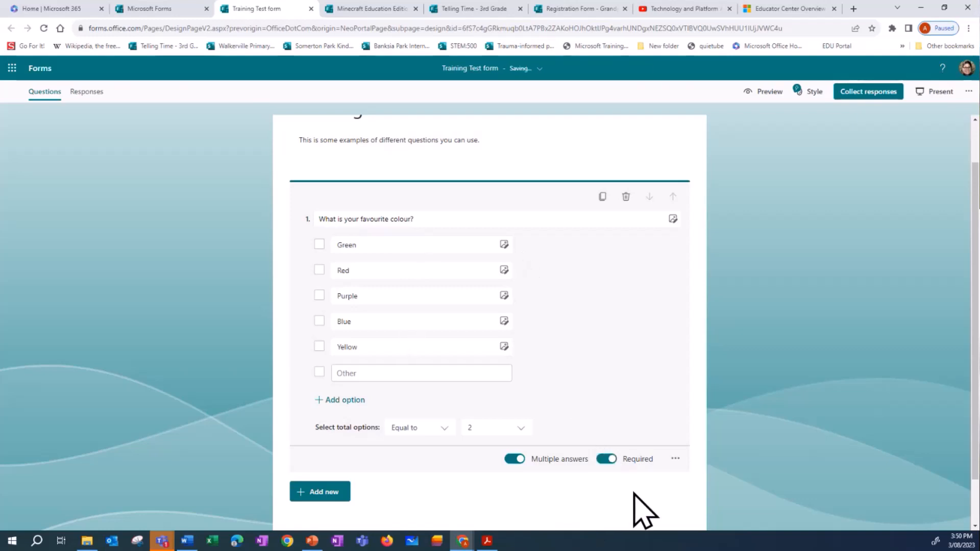
click(676, 459)
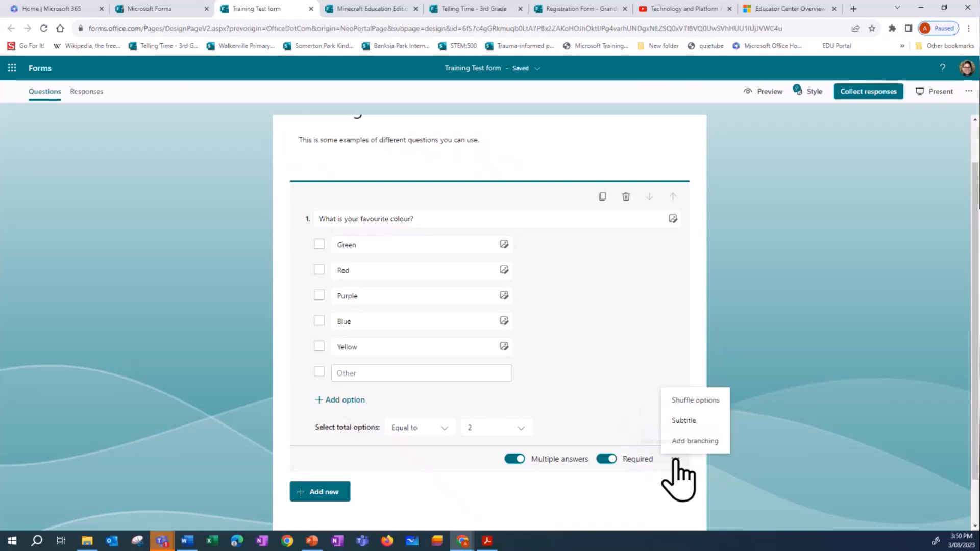
click(703, 403)
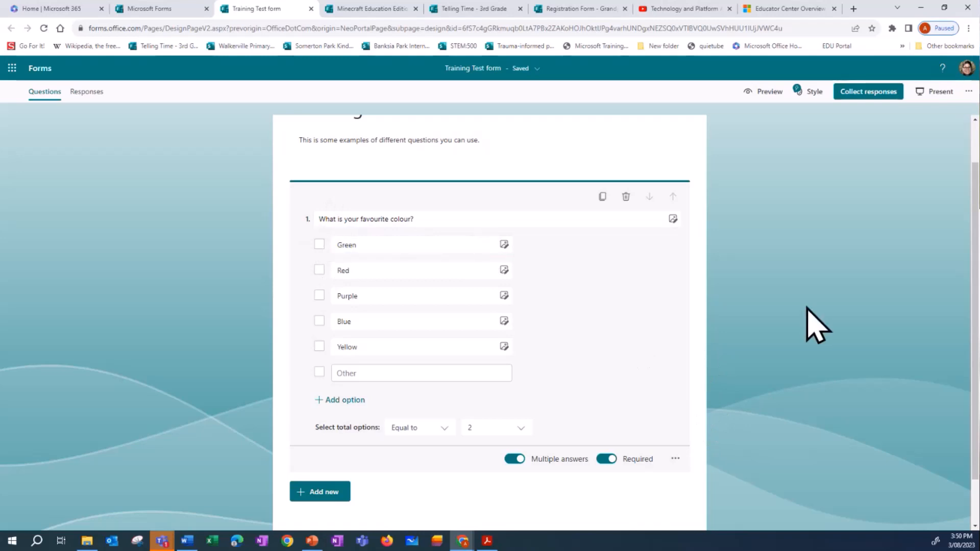
Add the subtitle "Pick the top two from this list." to the favourite colour question
click(675, 458)
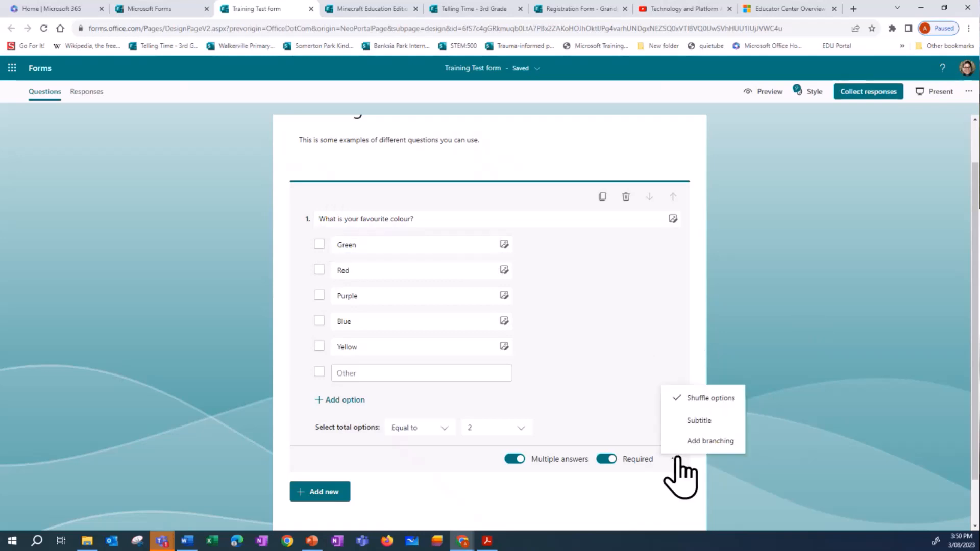
click(705, 428)
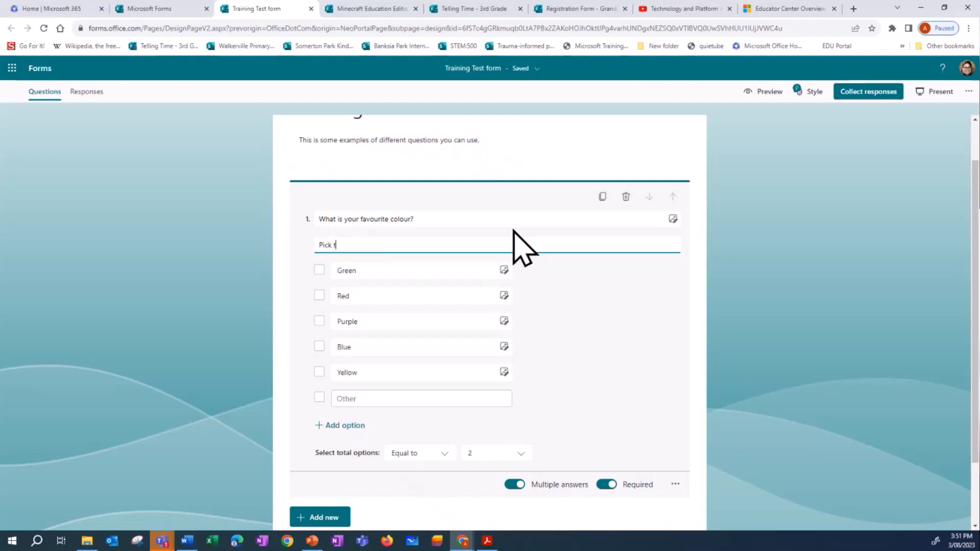
text(he top two from this list)
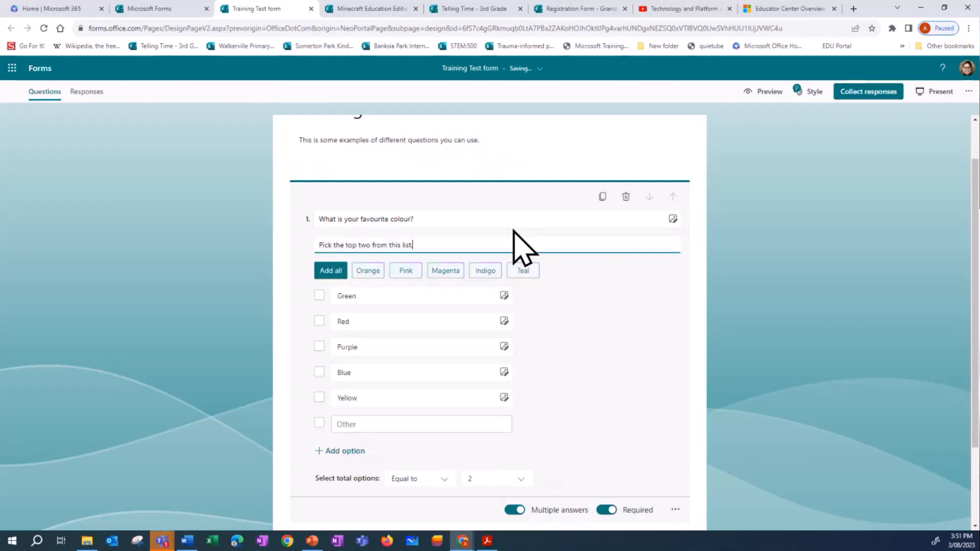
text(.)
scroll(750, 353, down, 2)
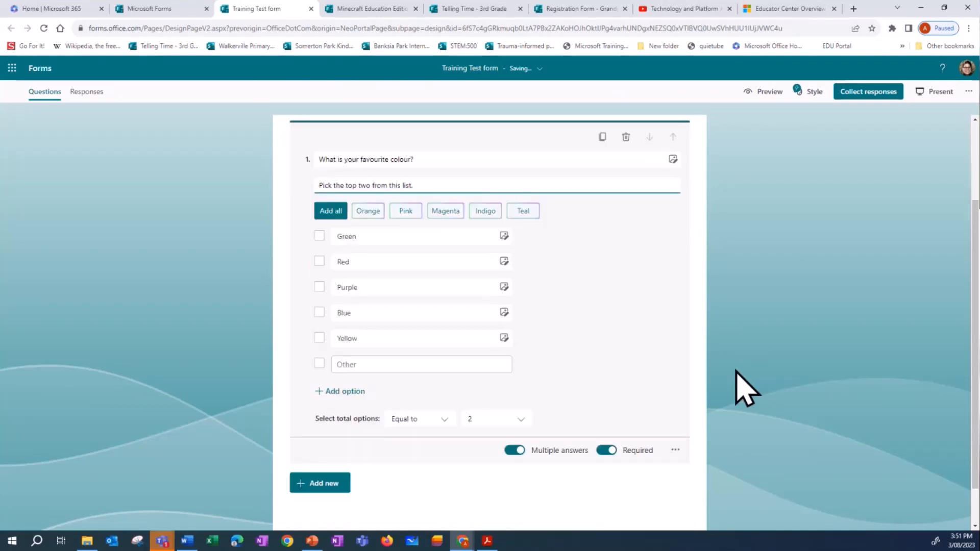
click(675, 408)
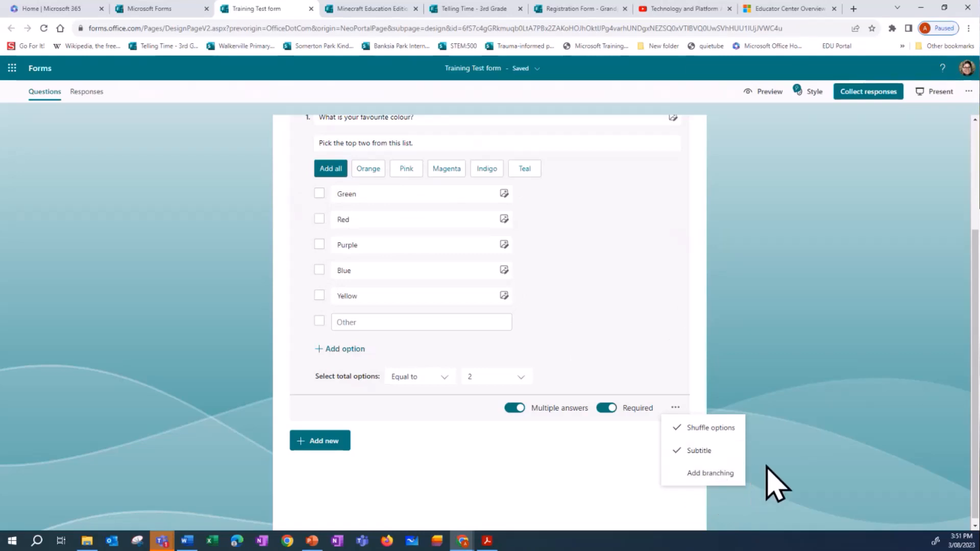
click(746, 371)
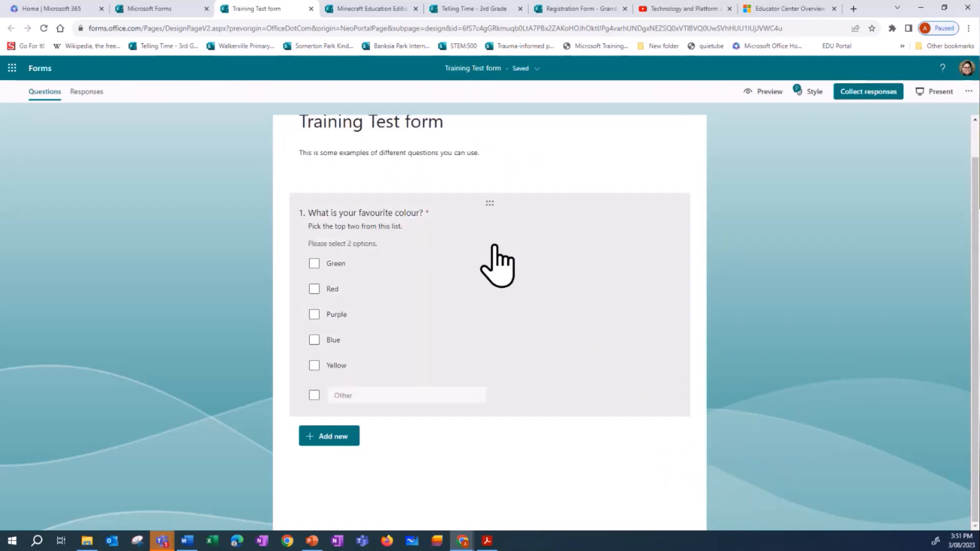
Preview the form, submit a test response with Purple and "Rainbow" as the other colour, and return to editing
scroll(668, 342, up, 1)
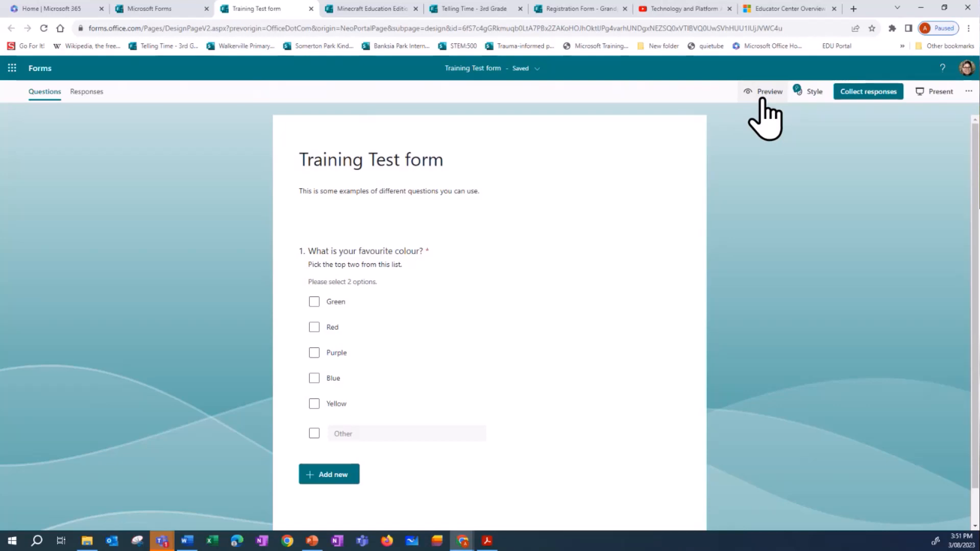
click(765, 102)
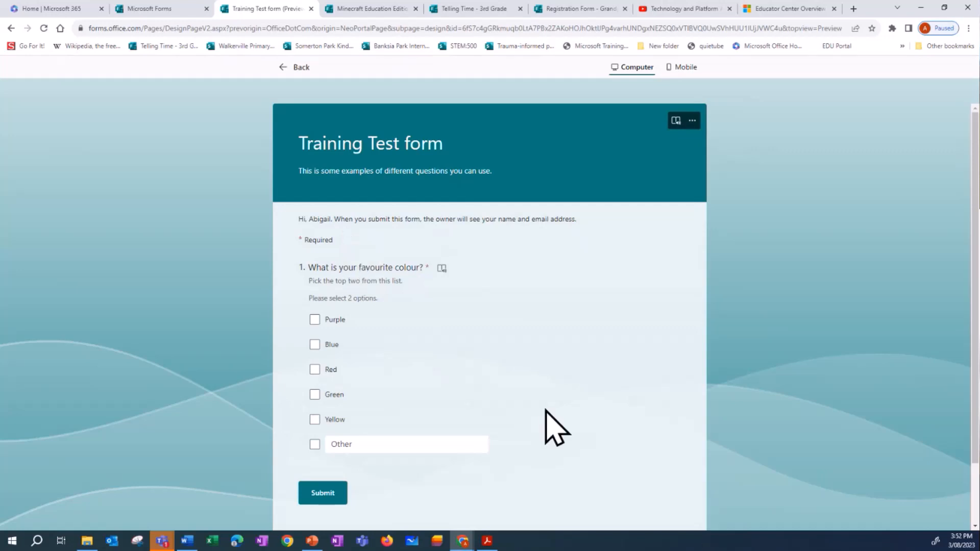
click(314, 320)
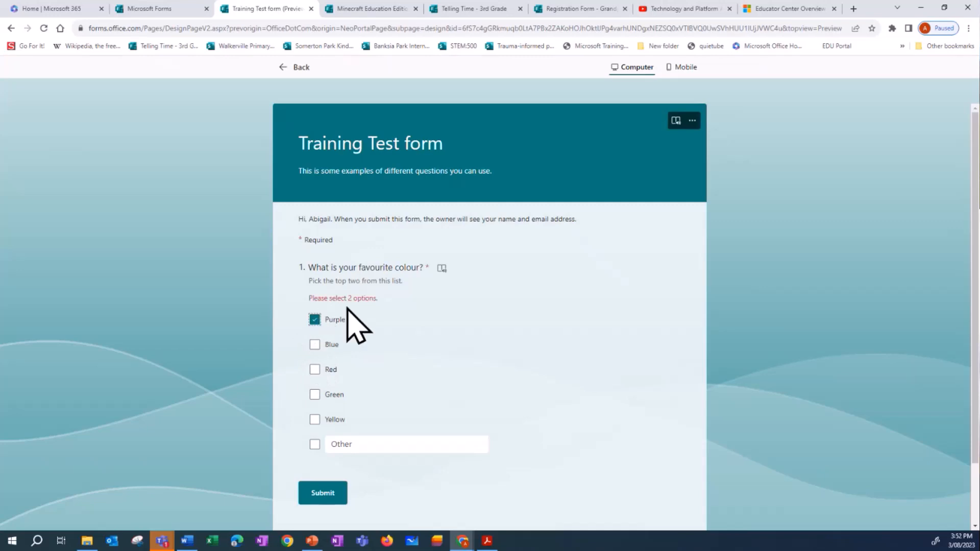
click(314, 345)
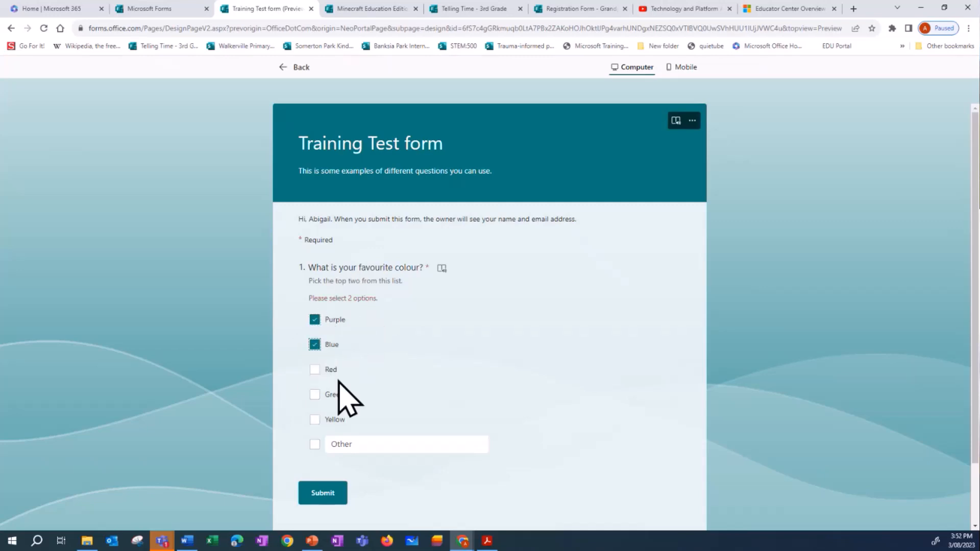
click(338, 447)
click(314, 345)
click(368, 445)
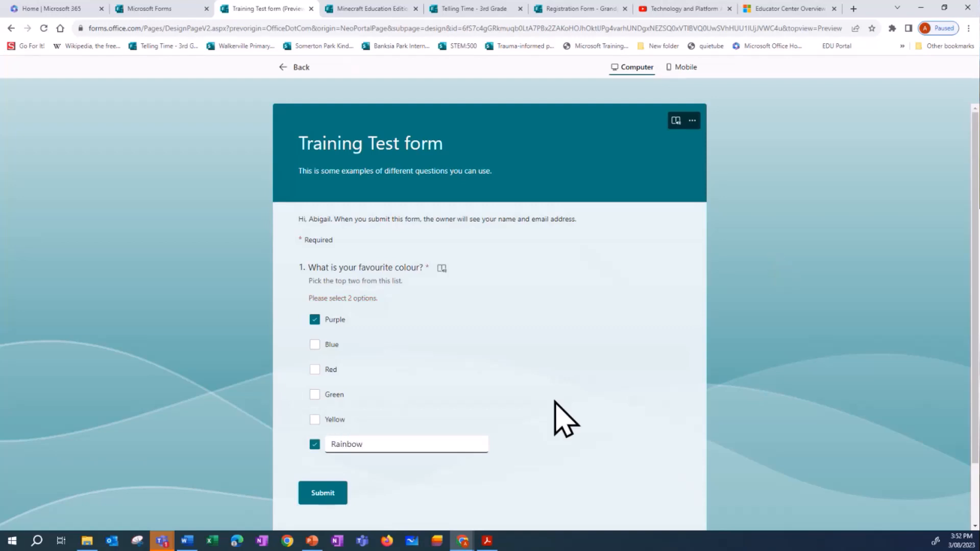
click(340, 494)
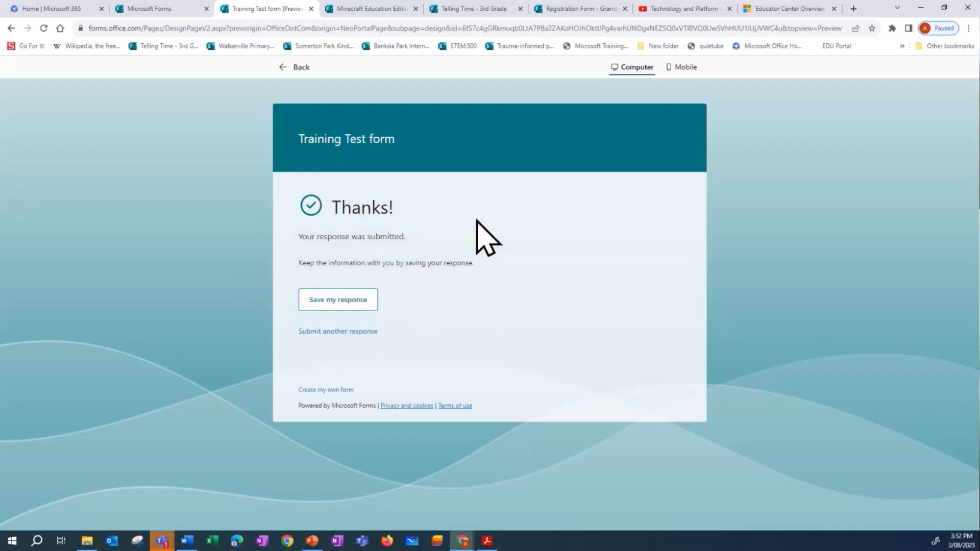
click(287, 75)
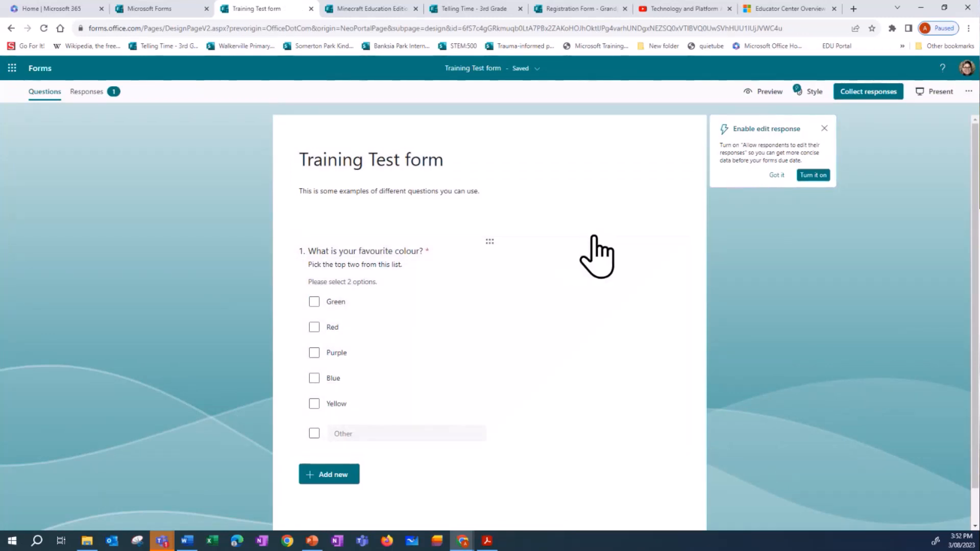
Add a Text question "What are you having for dinner?" below the colour question and remove its subtitle
scroll(563, 378, down, 1)
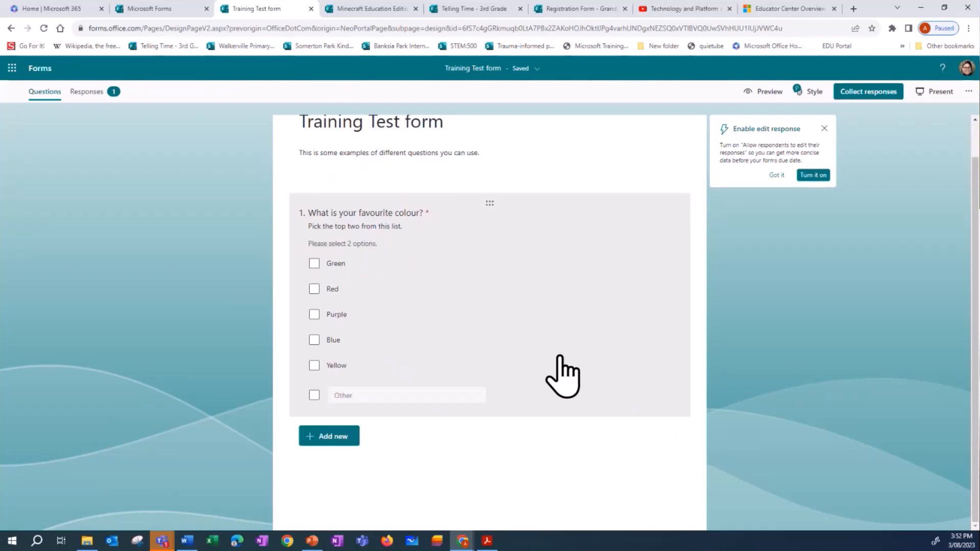
click(330, 440)
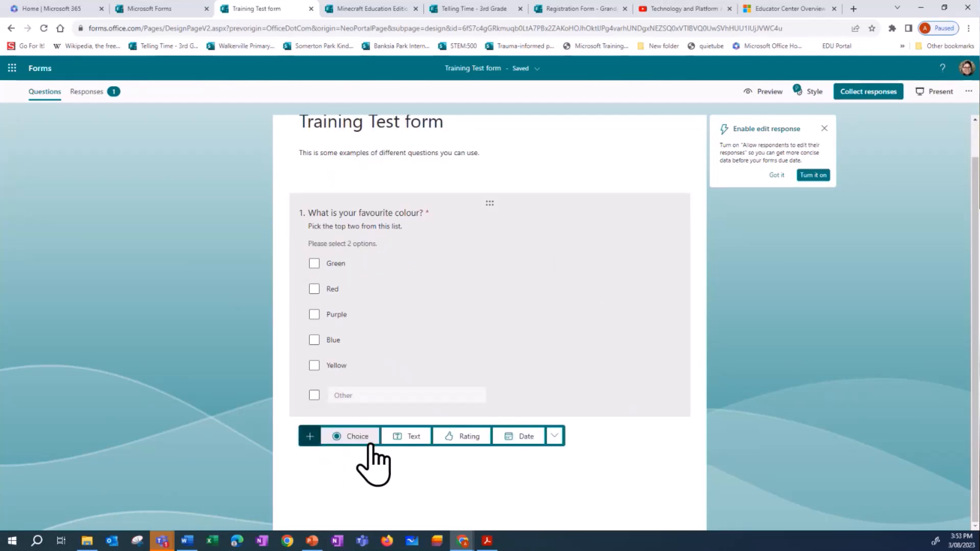
click(396, 443)
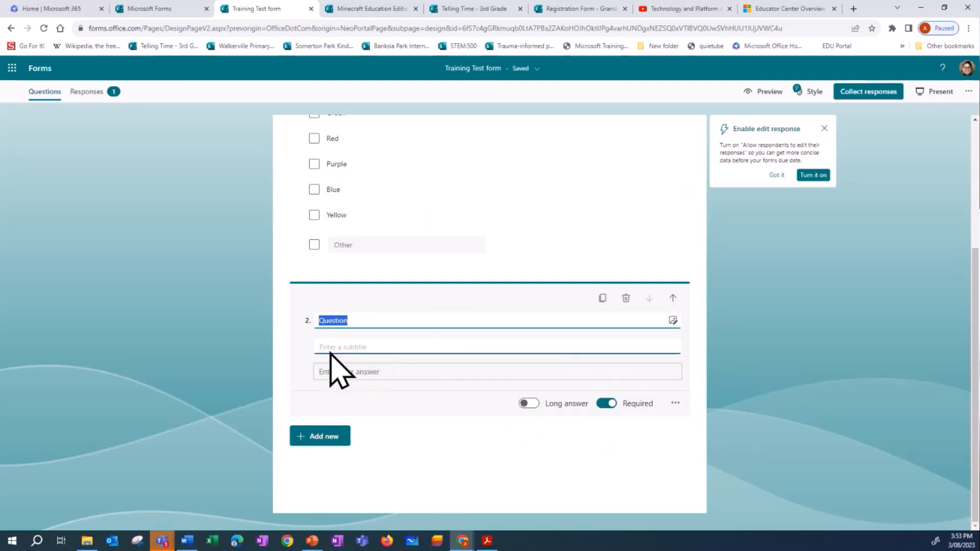
scroll(531, 220, up, 2)
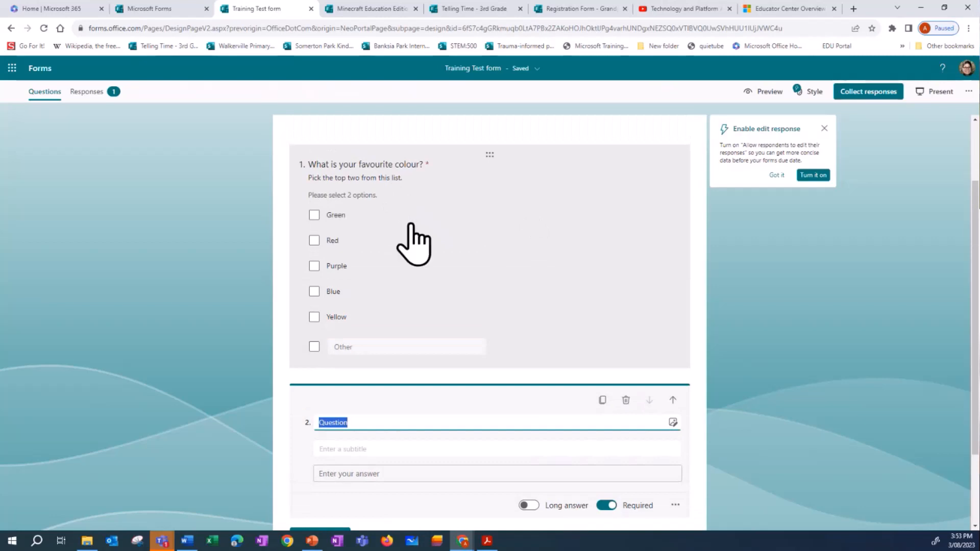
scroll(440, 311, down, 2)
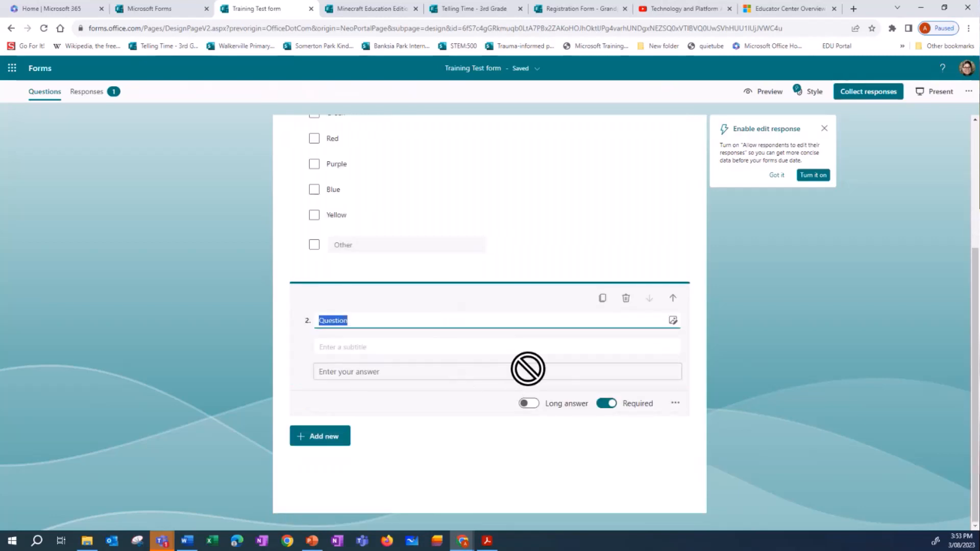
click(675, 404)
click(692, 426)
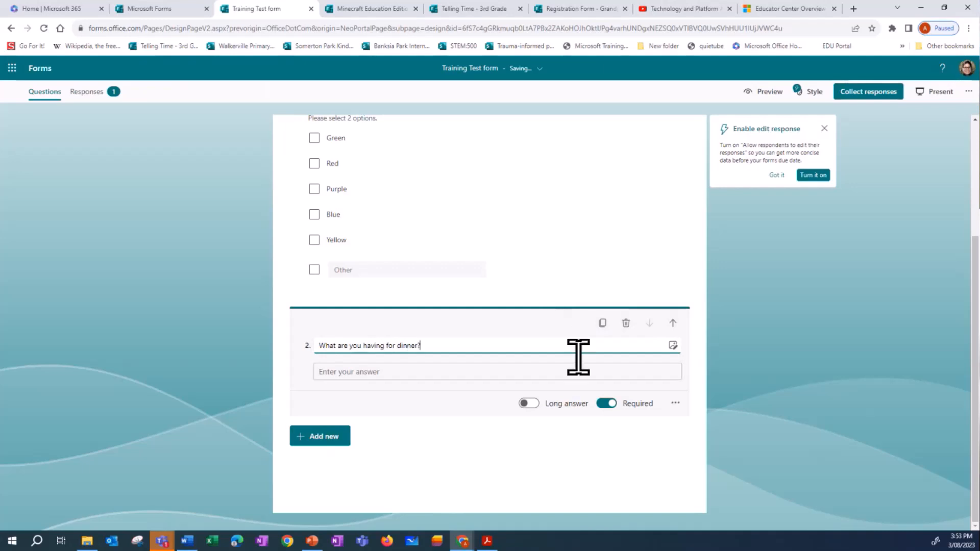
Allow a long answer for the dinner question and make it optional
click(535, 406)
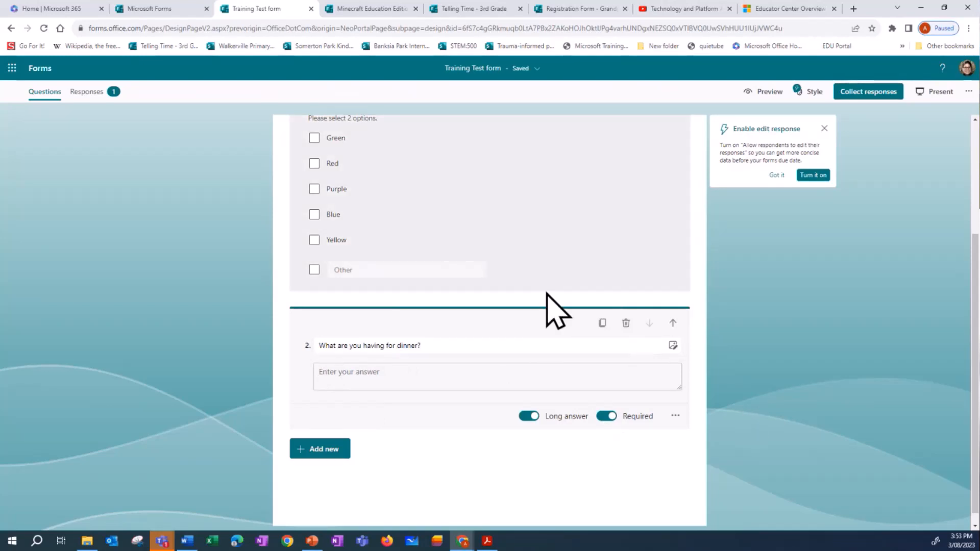
scroll(539, 296, up, 2)
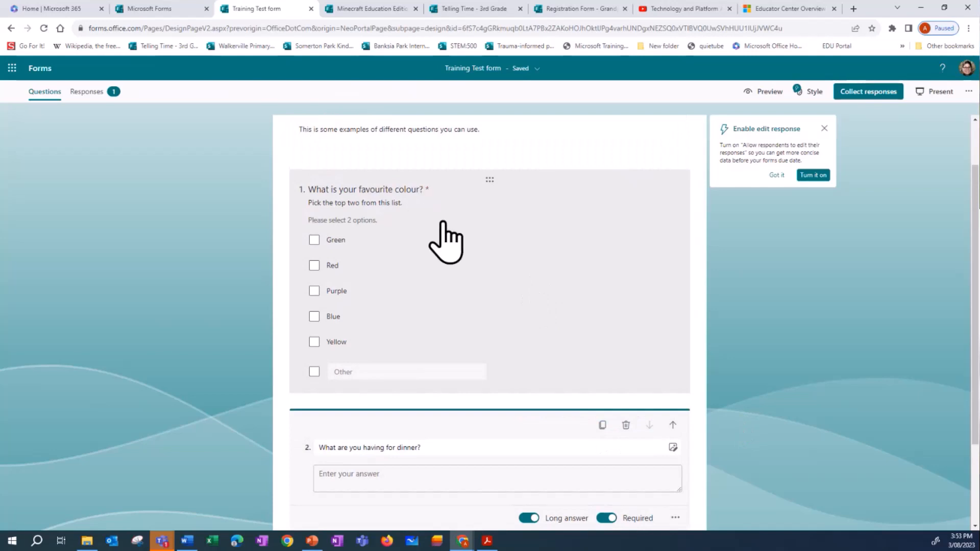
scroll(531, 357, down, 2)
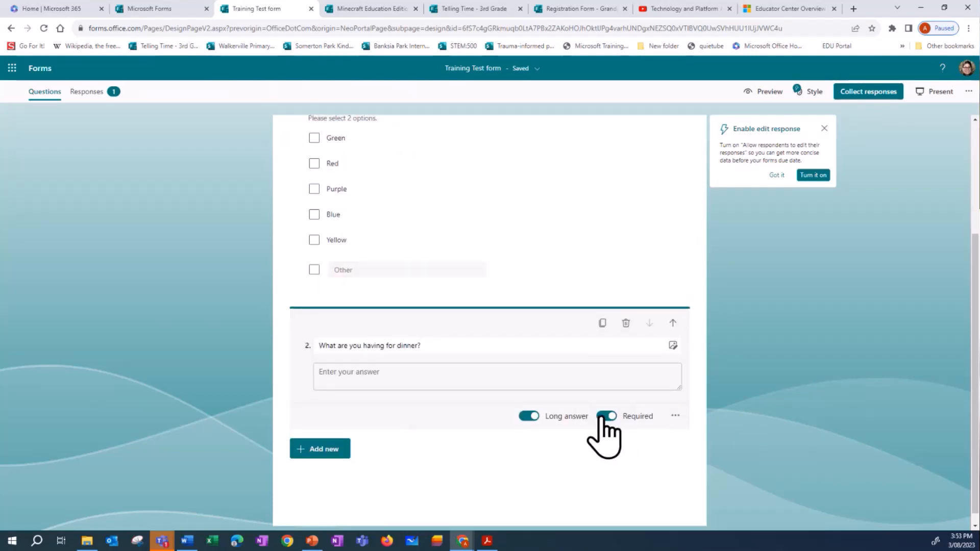
click(602, 416)
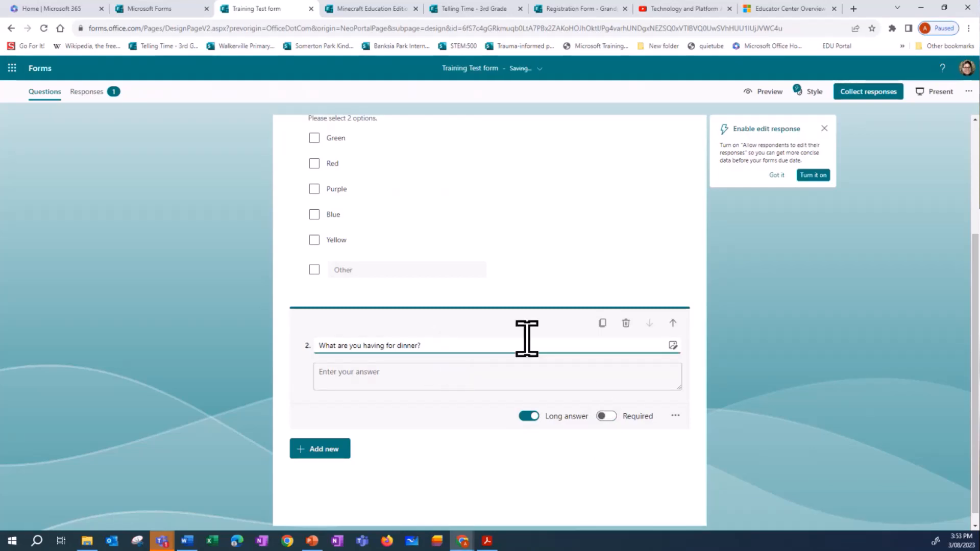
Add a Number restriction to the dinner question's answer
scroll(526, 335, up, 1)
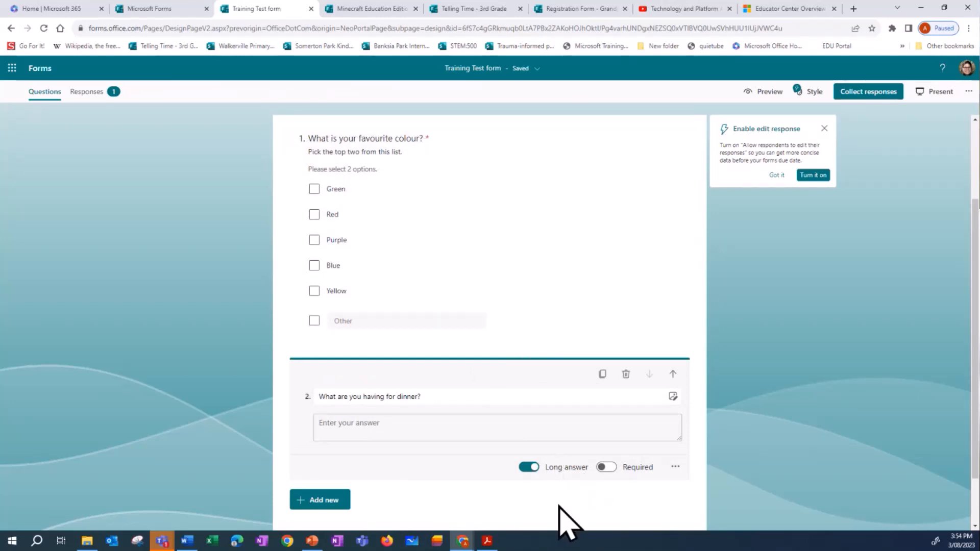
scroll(560, 503, down, 1)
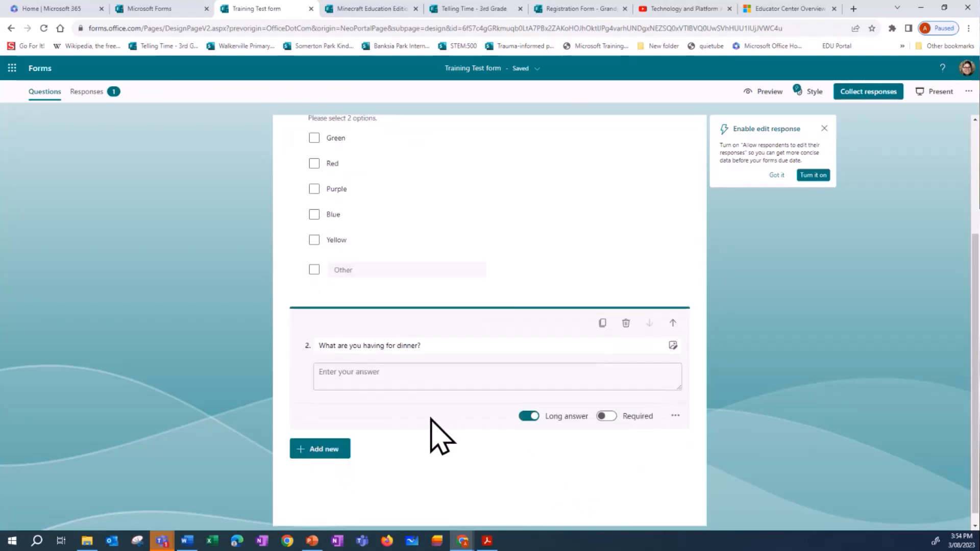
click(674, 416)
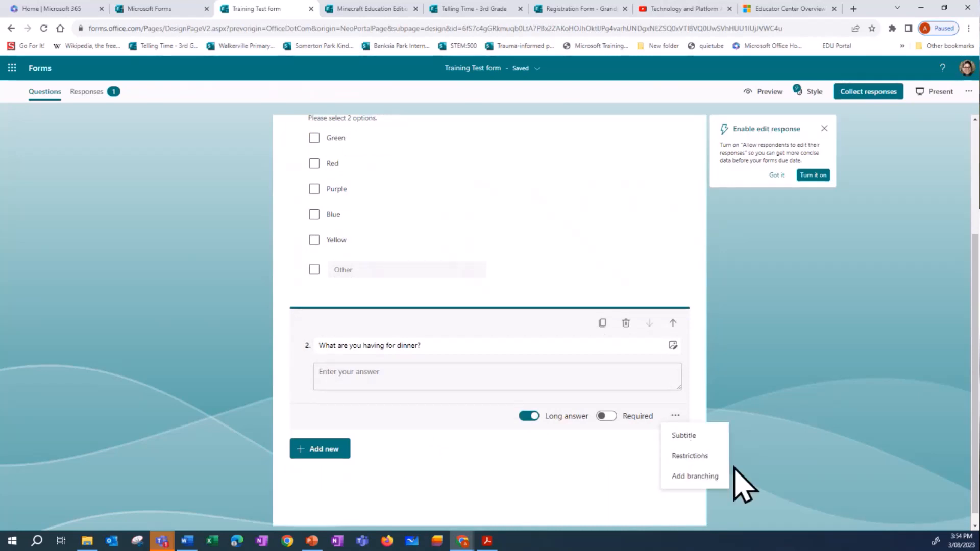
click(690, 456)
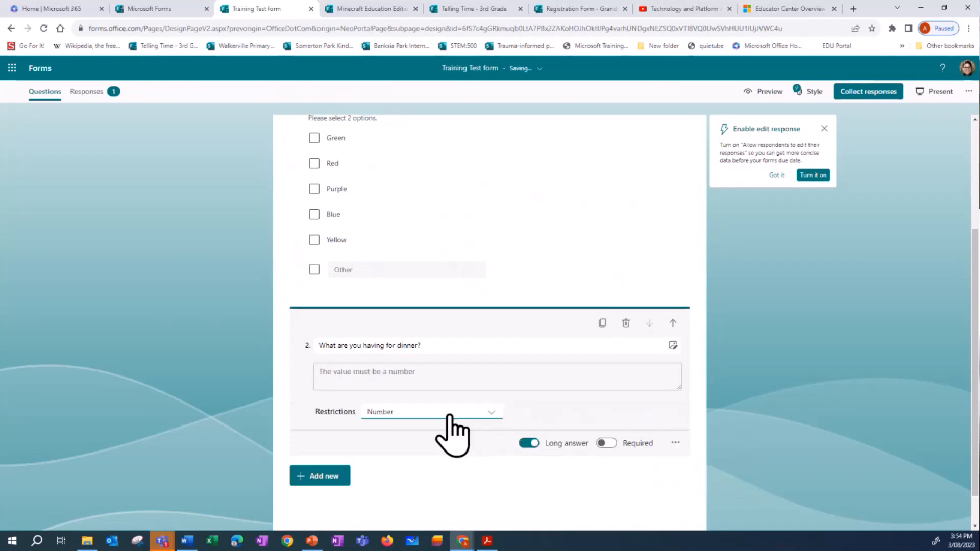
Examine the numeric restriction types available for the dinner question's answer, from Greater than to Not between, without changing the restriction
click(491, 415)
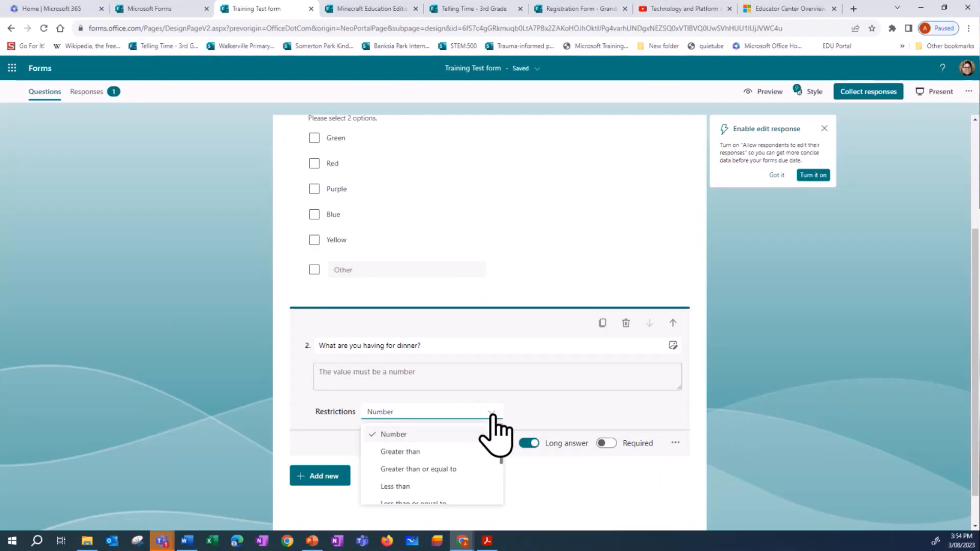
scroll(482, 454, down, 3)
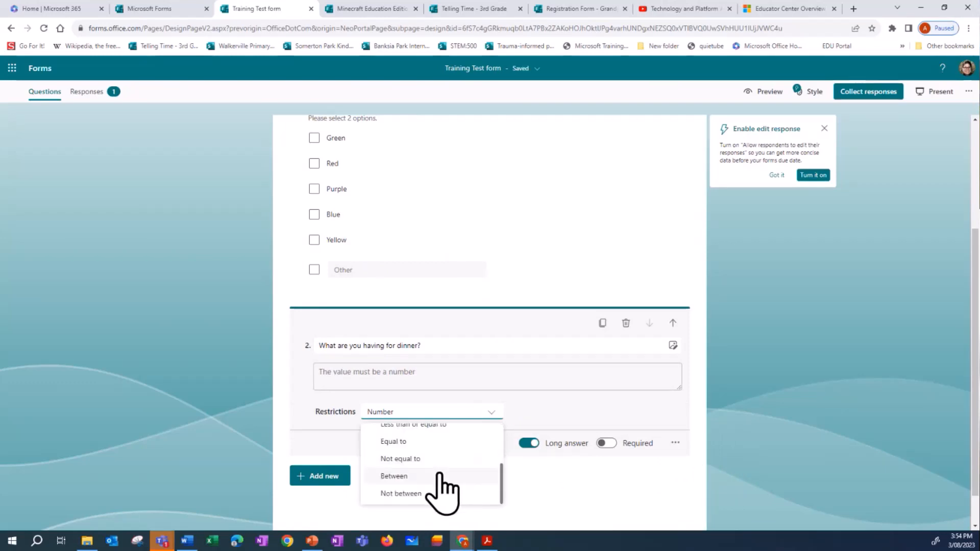
scroll(435, 468, up, 3)
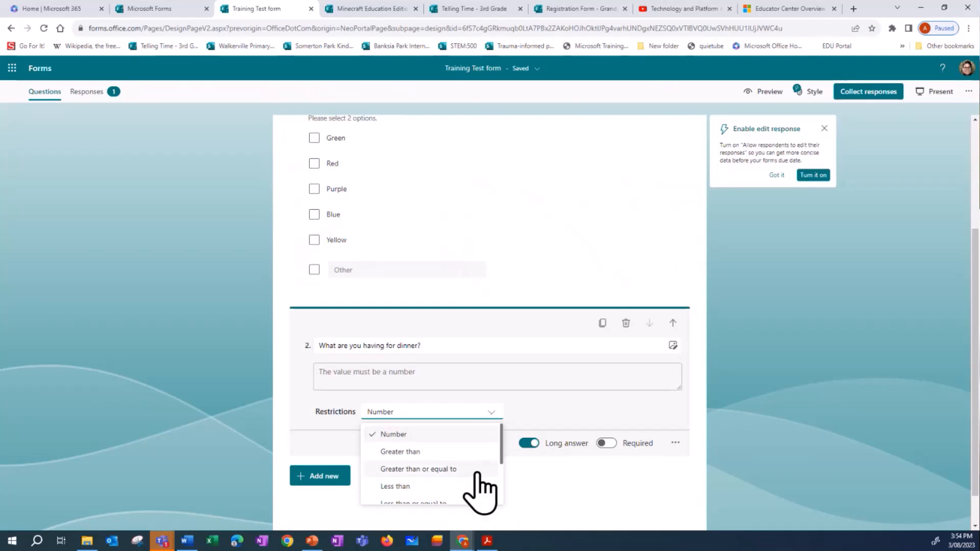
scroll(467, 491, down, 3)
scroll(426, 467, down, 2)
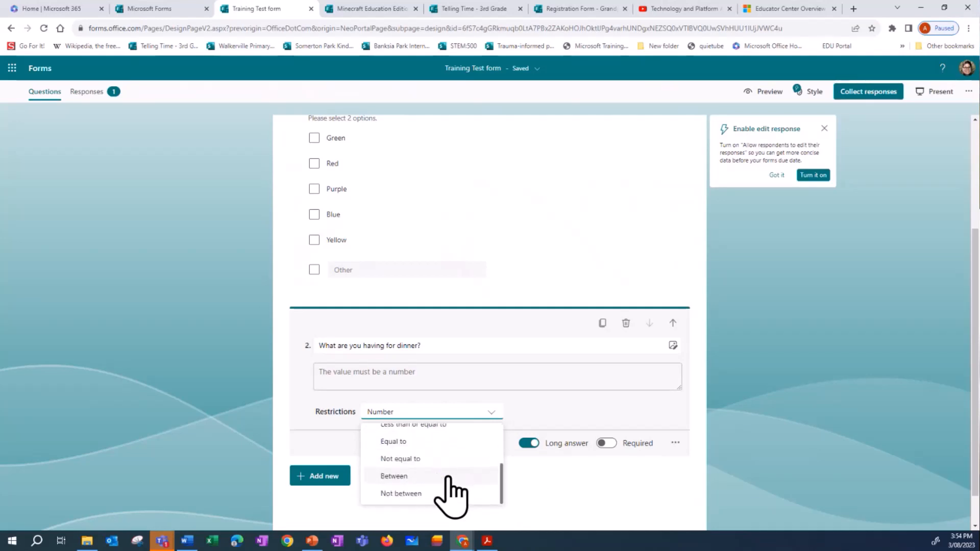
scroll(431, 484, up, 2)
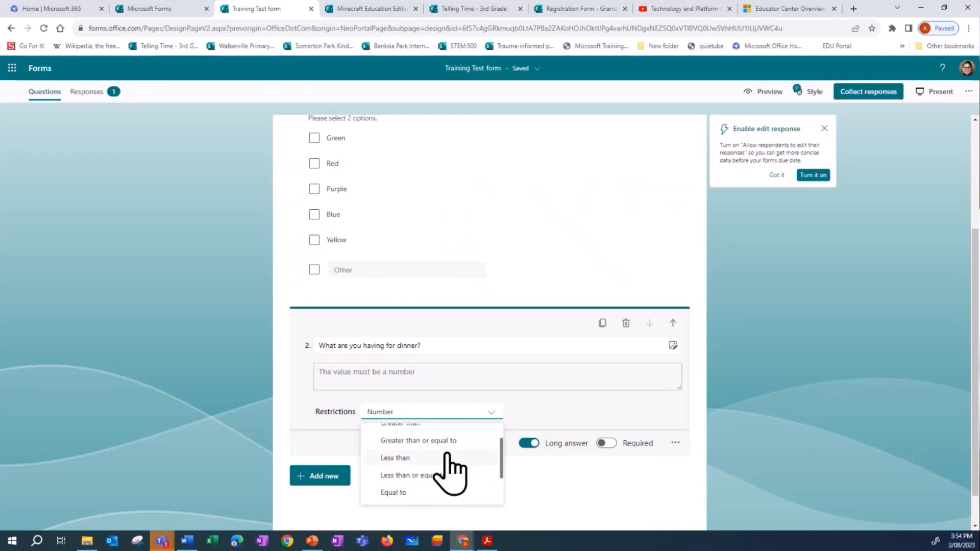
click(563, 505)
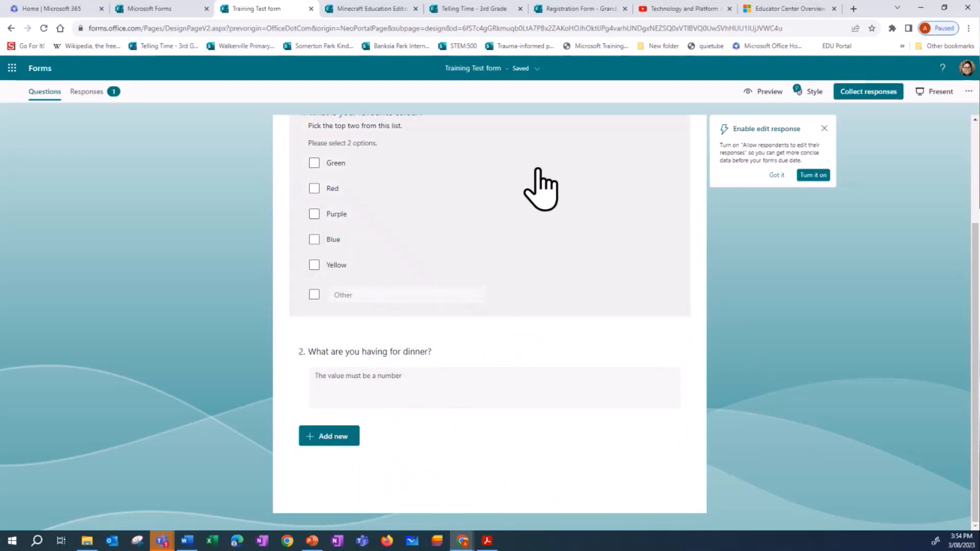
Preview the form to check the colour and dinner questions, and return to editing
click(757, 92)
scroll(546, 431, down, 2)
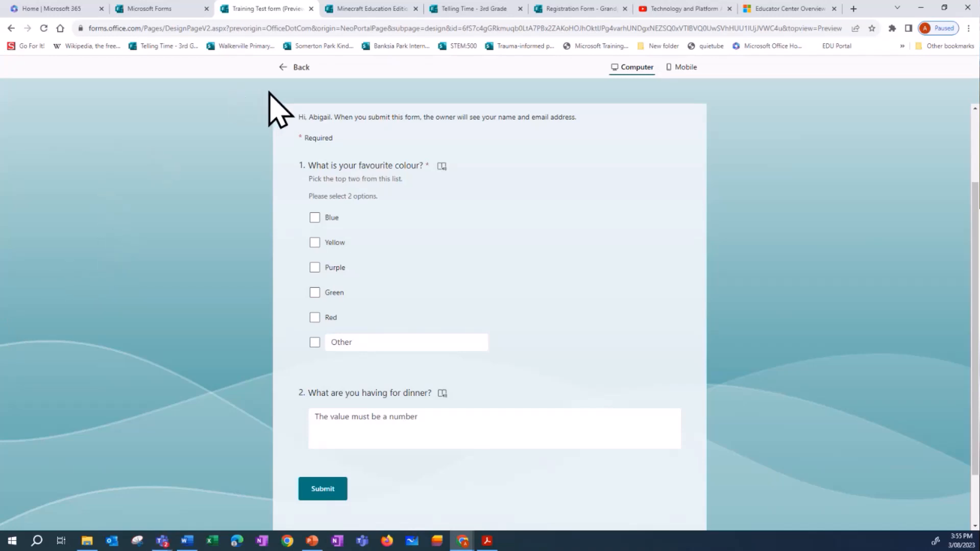
click(301, 69)
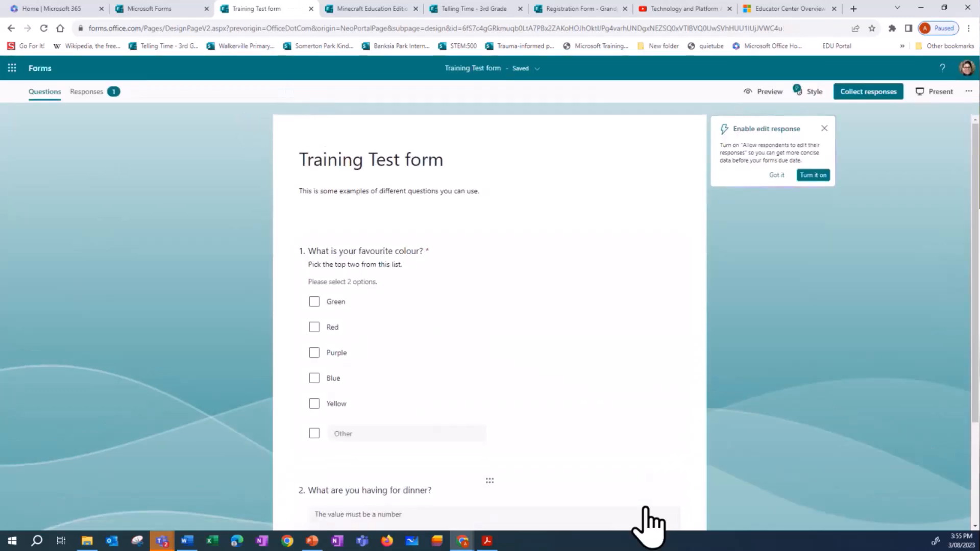
Add a Rating question "How good was your day?" below the dinner question
scroll(470, 324, down, 1)
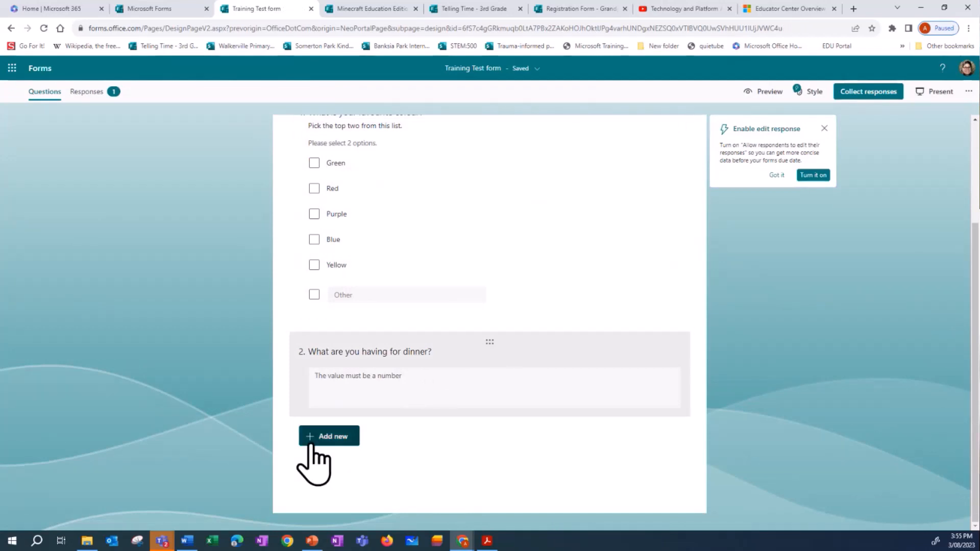
click(327, 439)
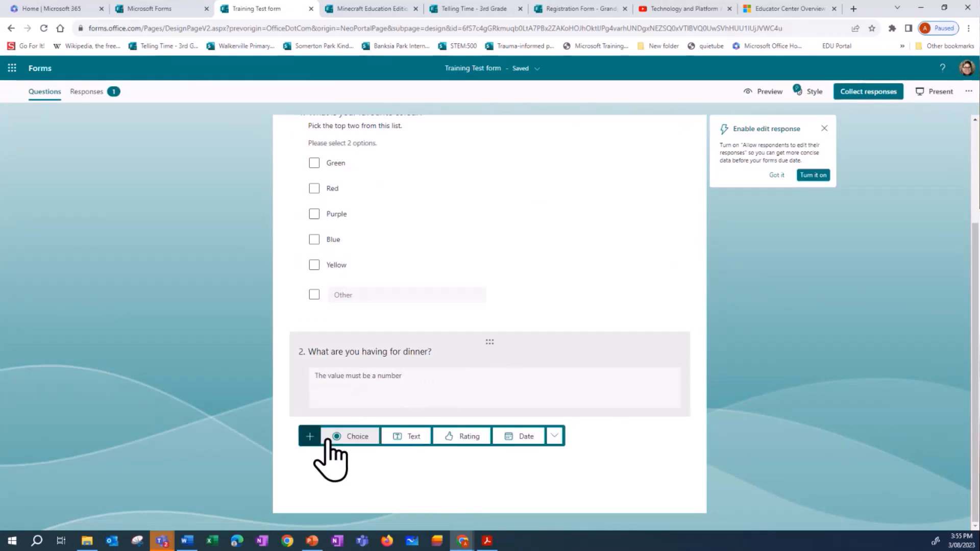
click(450, 438)
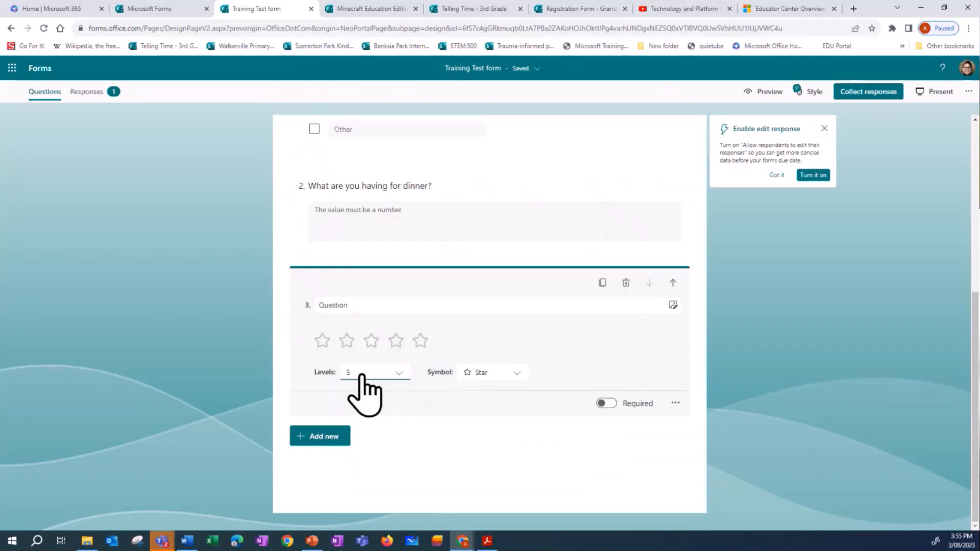
double_click(365, 305)
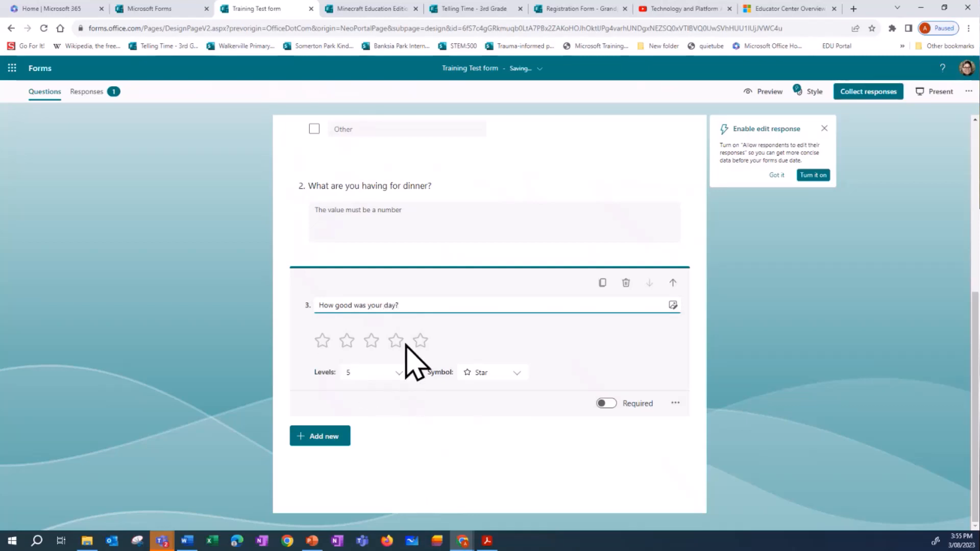
Set the day rating to 10 levels and try the Number symbol before choosing Heart
click(398, 373)
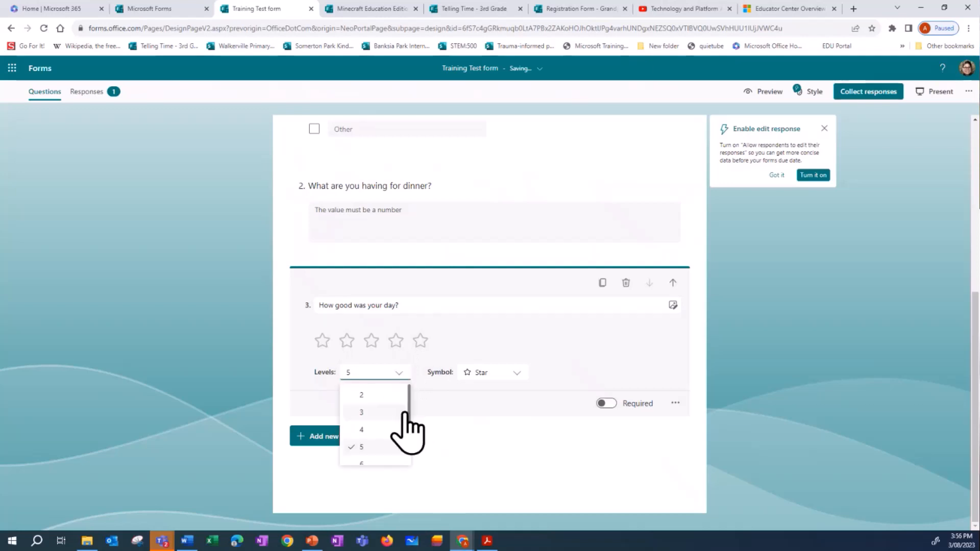
drag(411, 416, 411, 464)
click(364, 456)
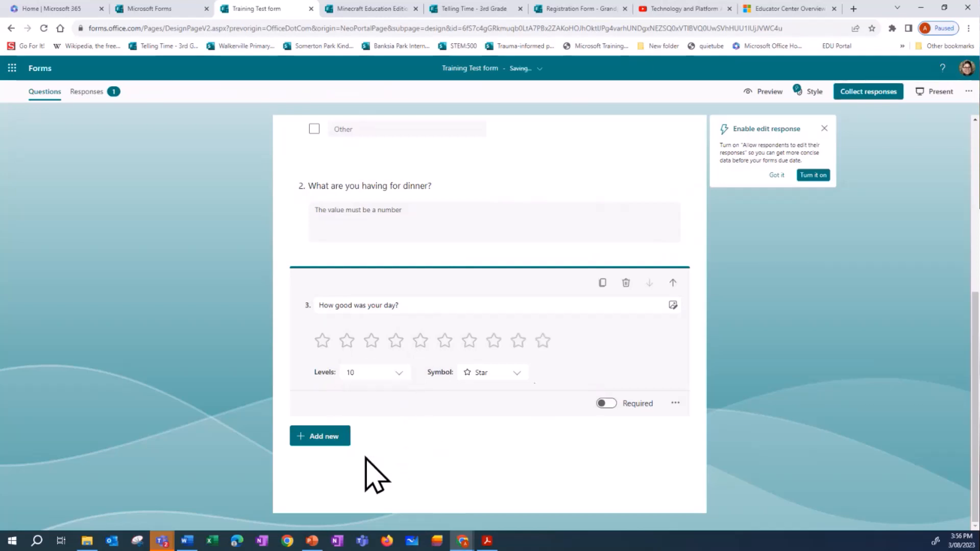
click(517, 374)
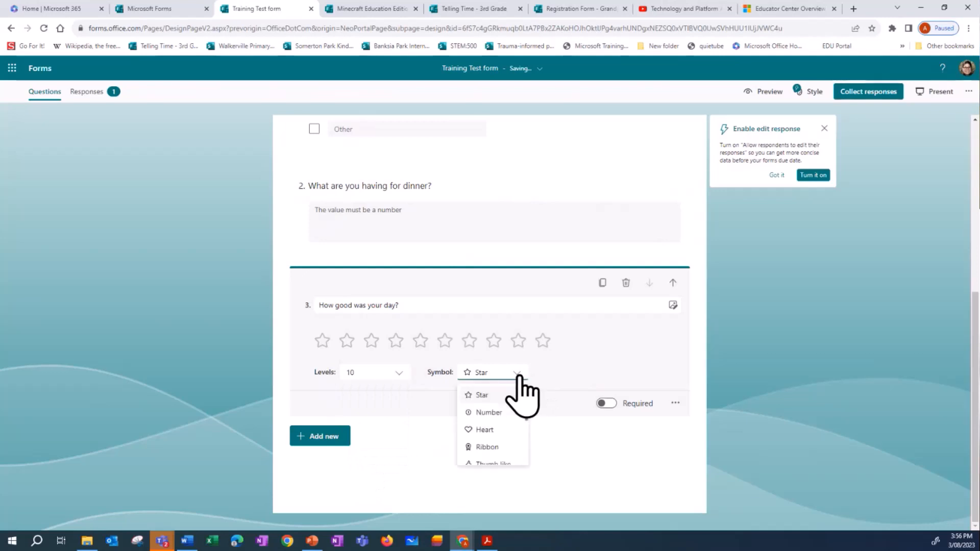
click(499, 413)
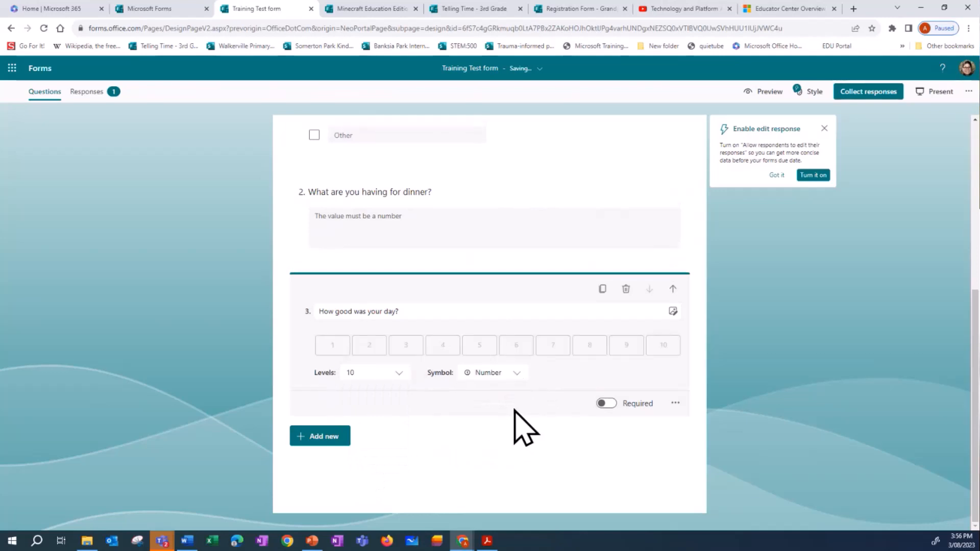
click(512, 375)
click(493, 431)
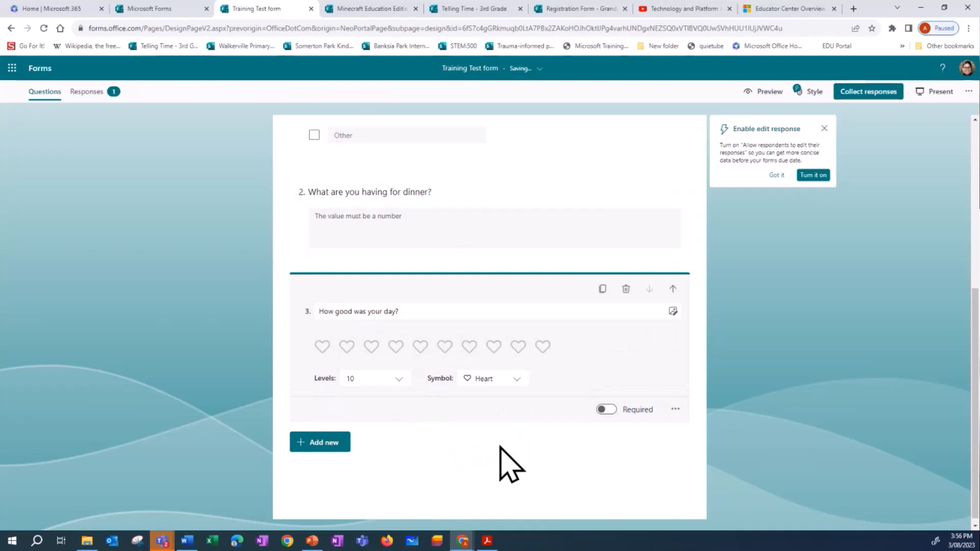
Add labels to the day rating: "terrible" for 1 heart and "The best day ever!" for 10 hearts
click(675, 410)
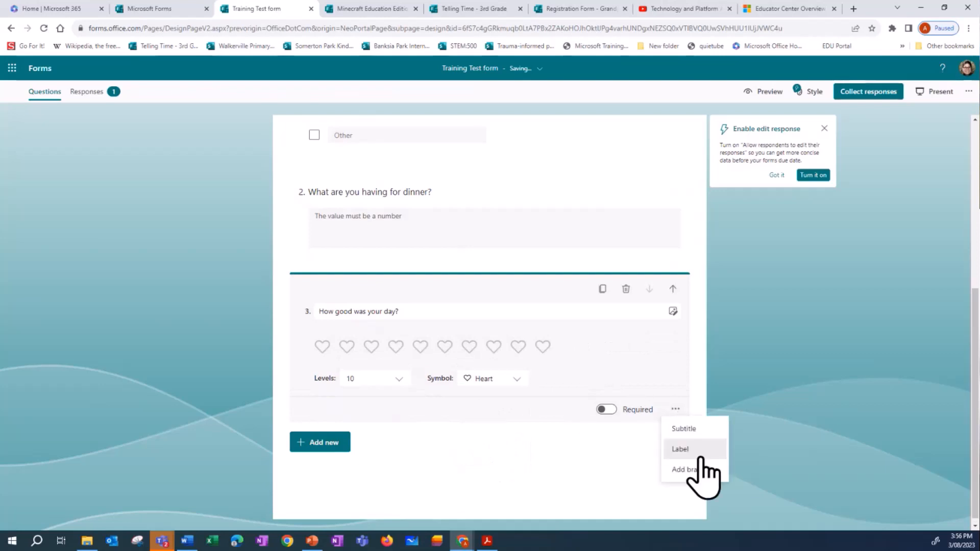
click(675, 449)
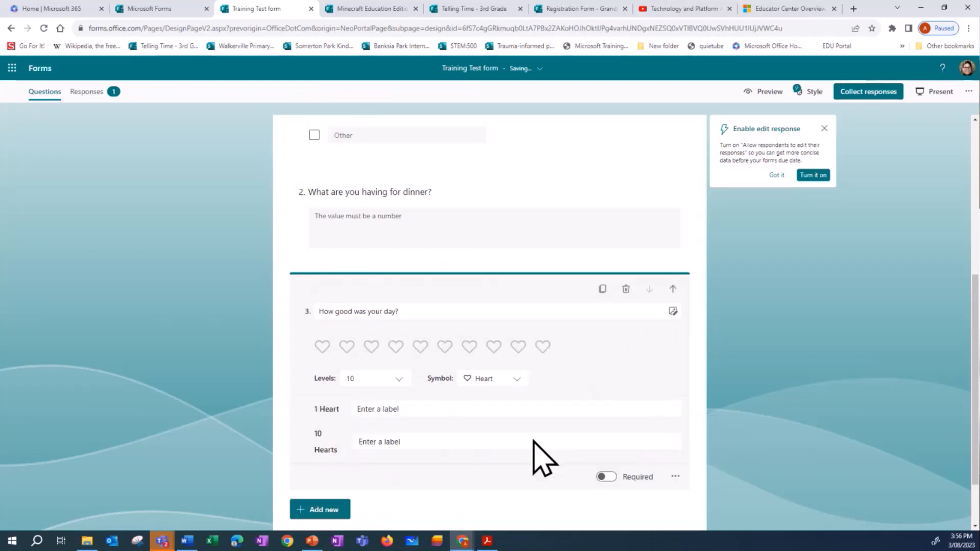
click(408, 408)
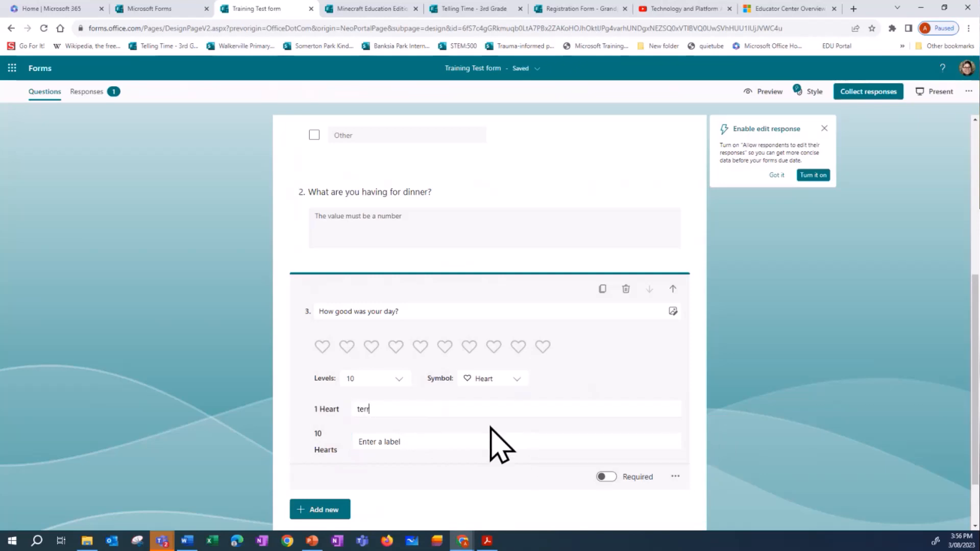
click(424, 439)
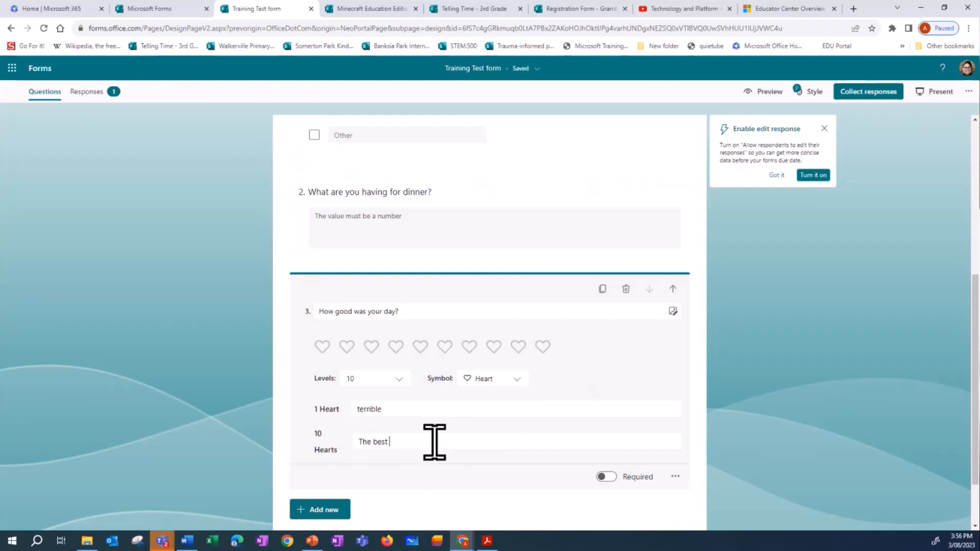
text(The best day ever)
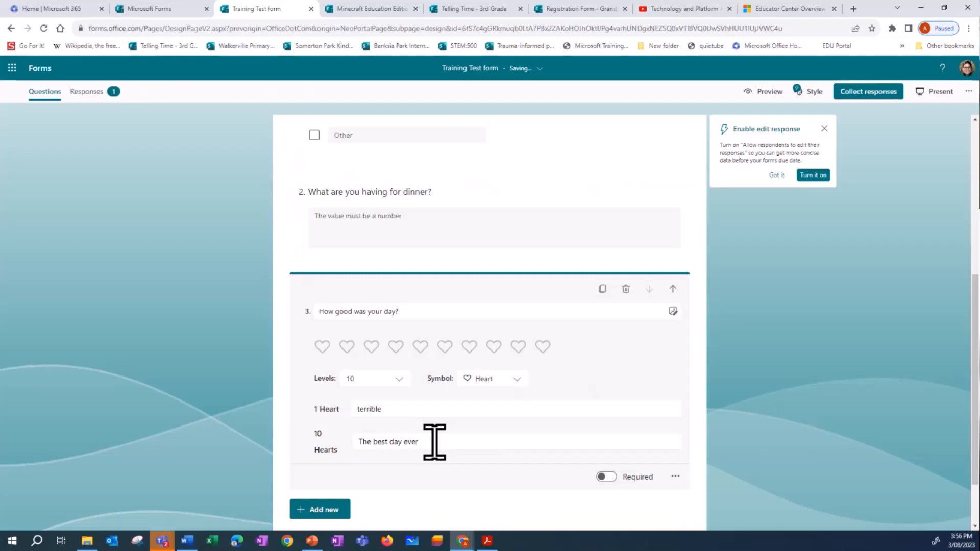
text(!)
click(676, 477)
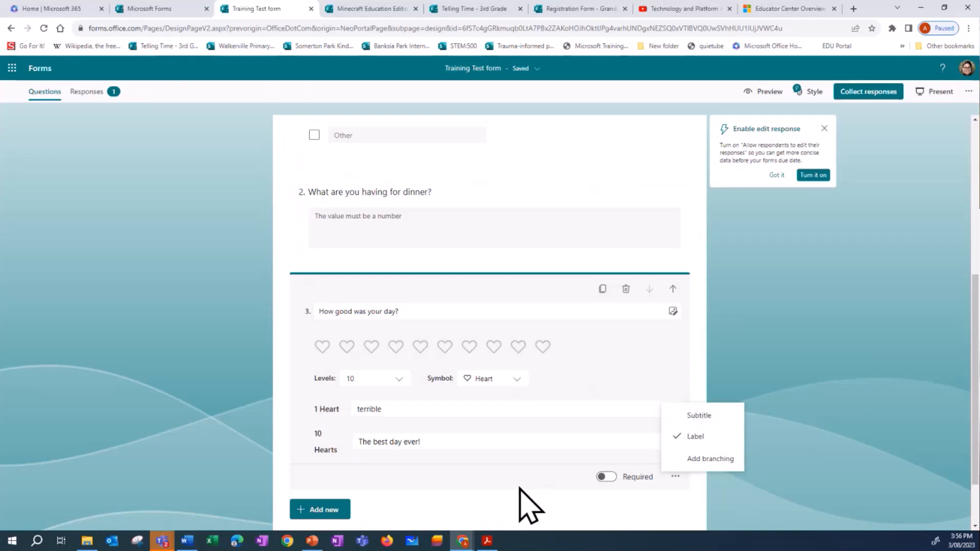
click(519, 488)
Add a Date question "What is the day tomorrow?" below the rating and check its additional options
scroll(523, 449, down, 1)
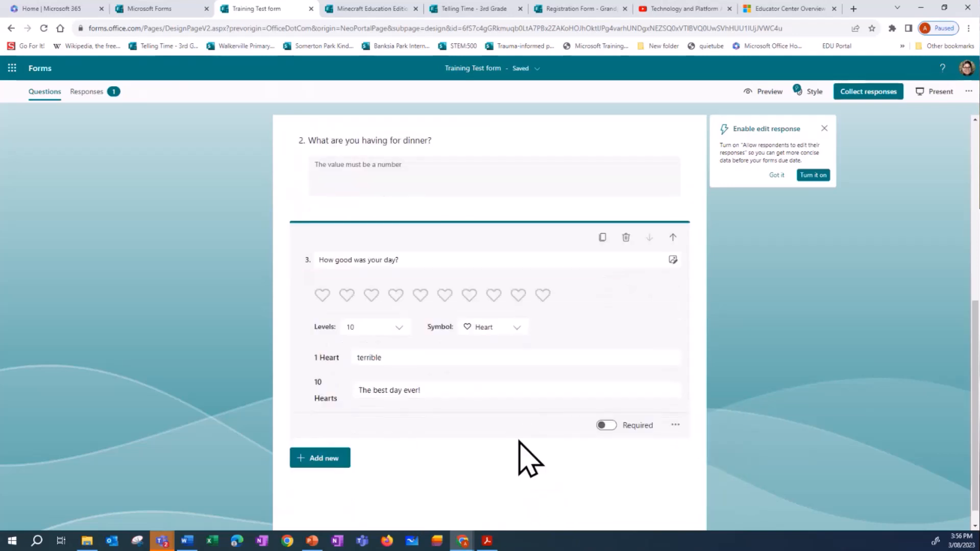
scroll(519, 442, down, 1)
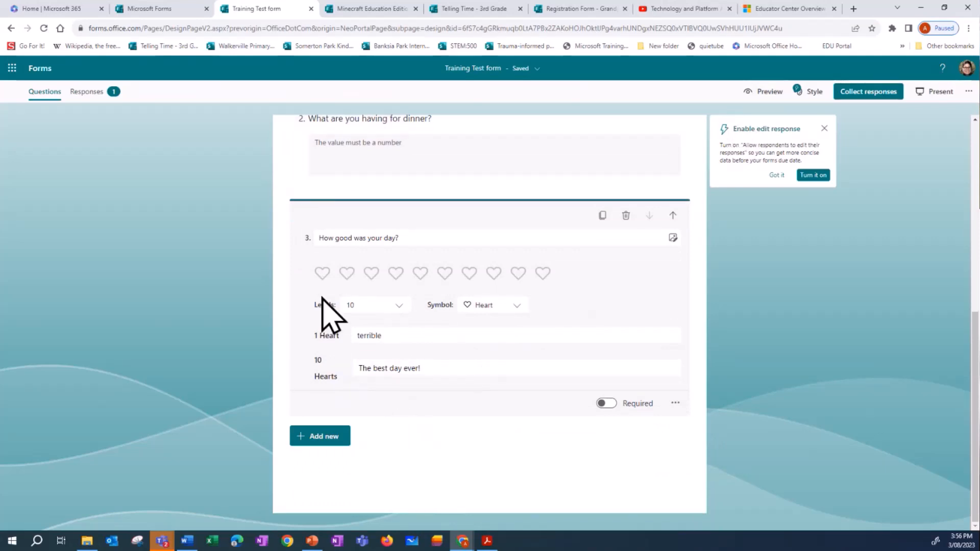
click(324, 438)
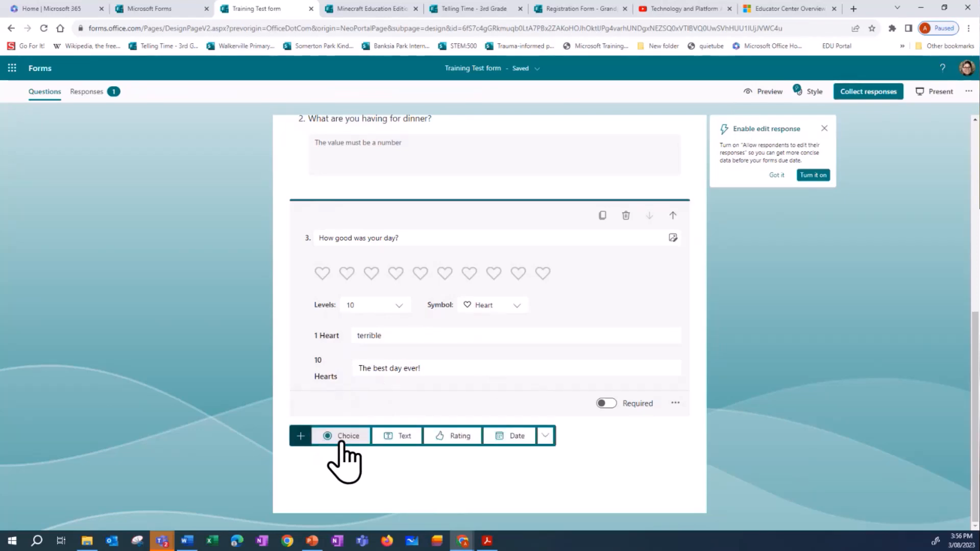
click(506, 438)
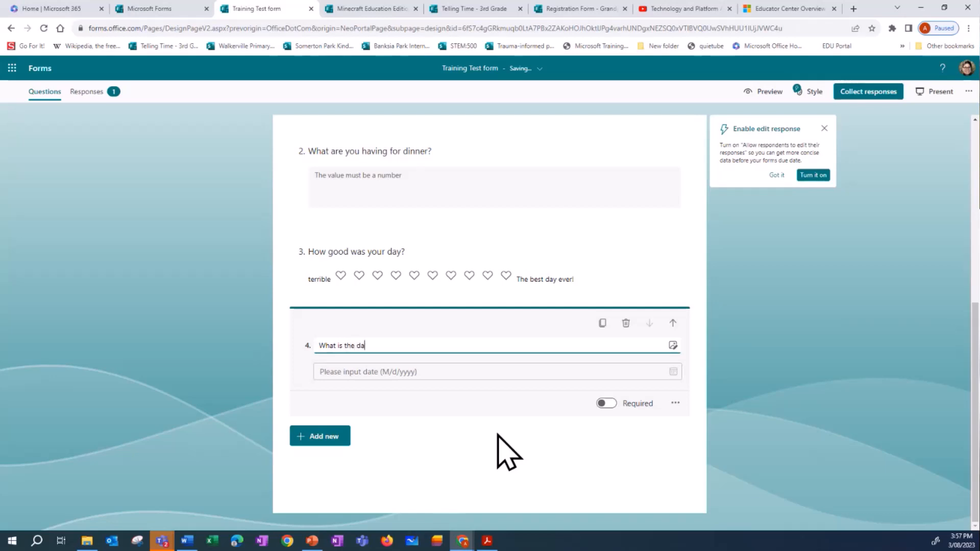
text(y tomorrow?)
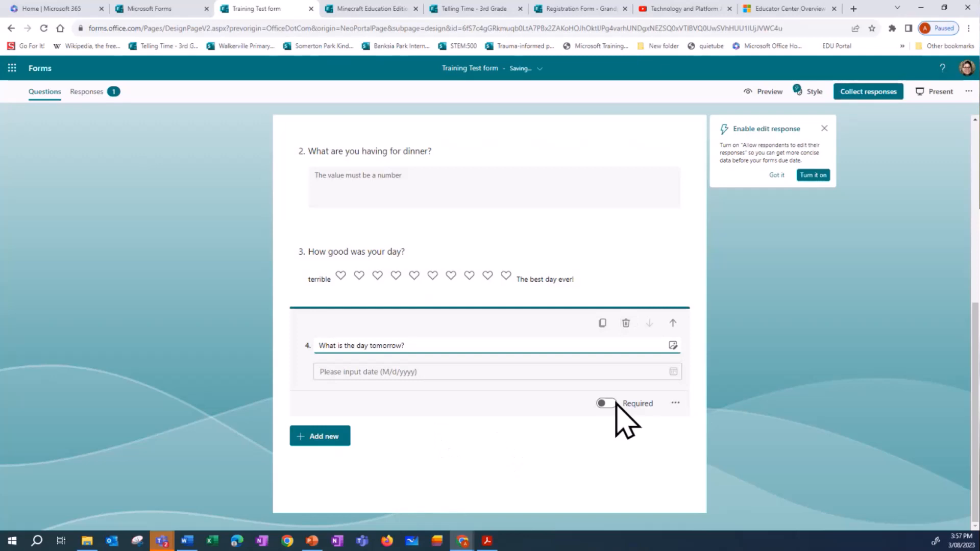
click(675, 403)
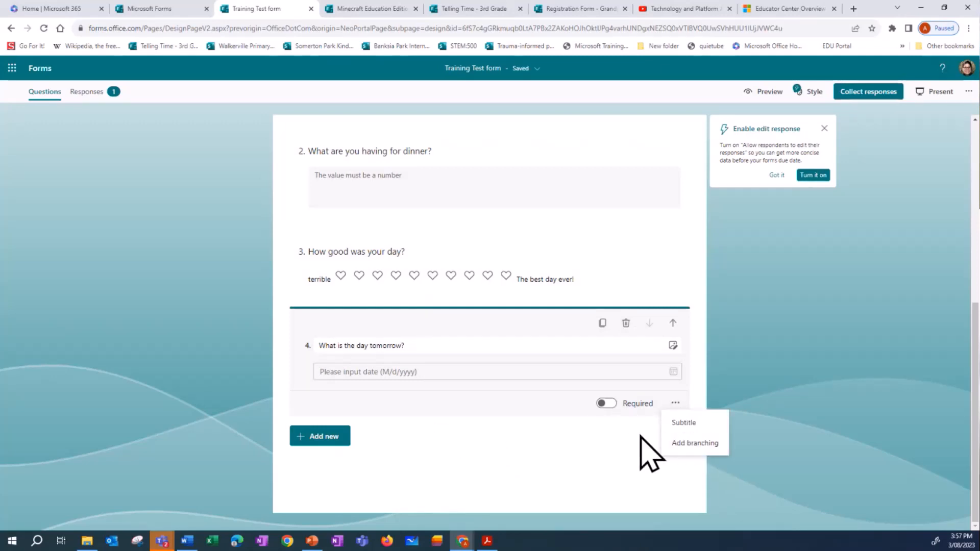
click(600, 435)
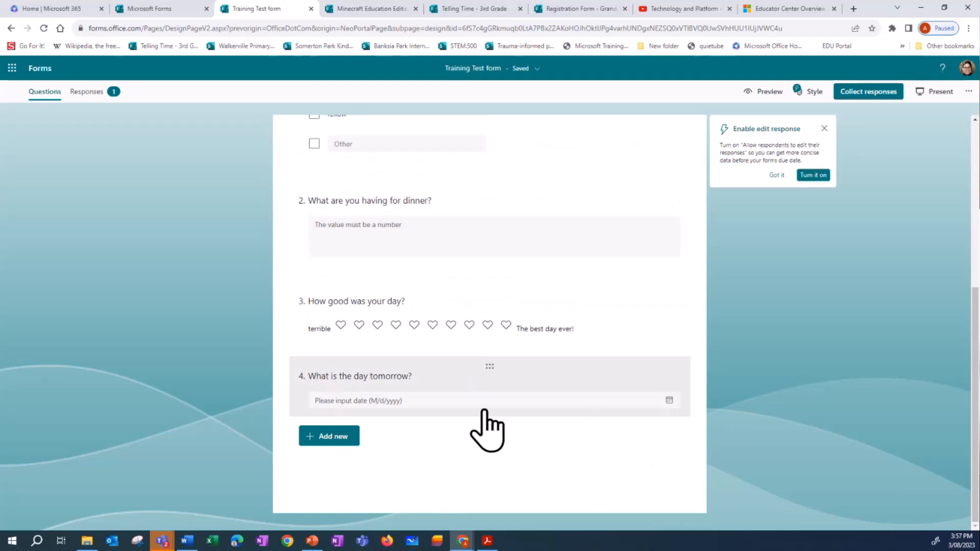
Preview the form, pick 8/24/2023 as a trial answer to the date question, and return to editing without submitting
click(770, 92)
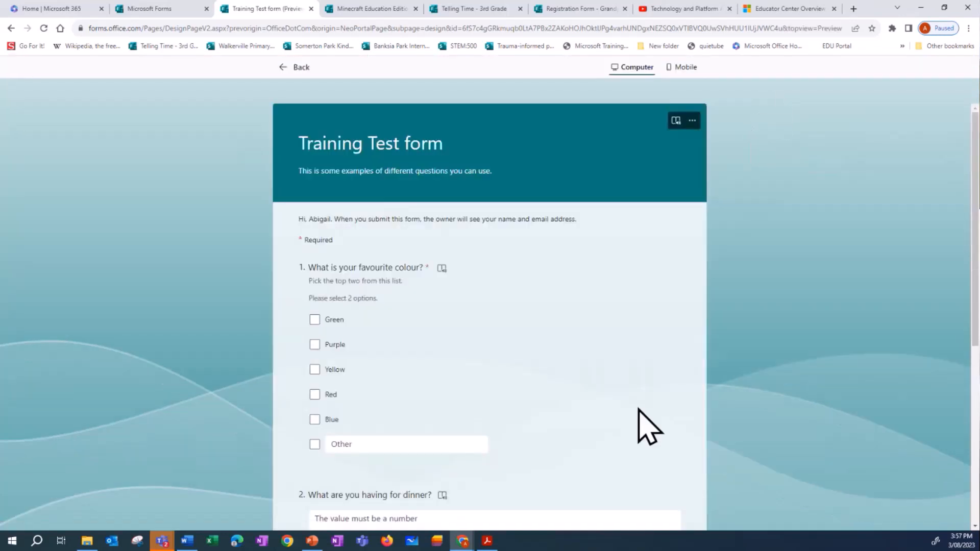
scroll(622, 408, down, 4)
scroll(605, 363, down, 2)
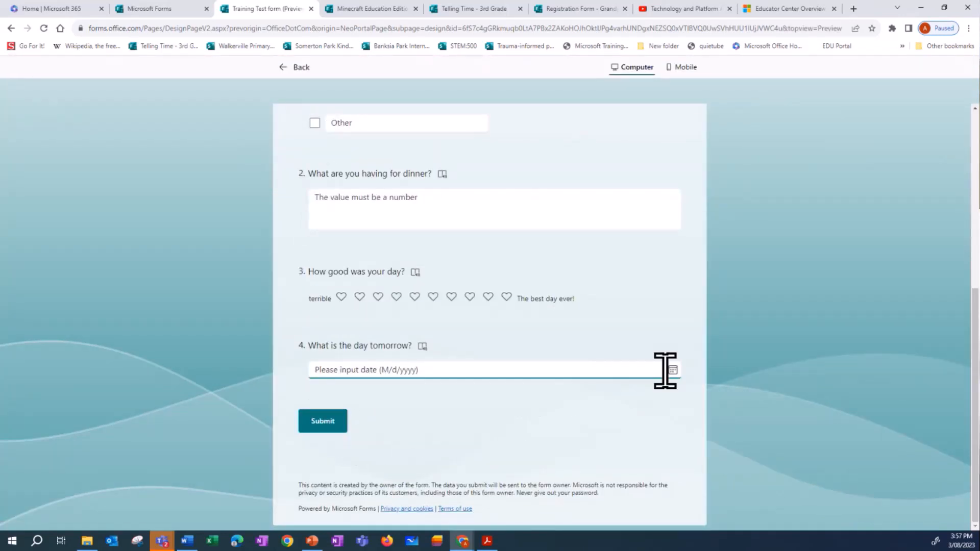
click(483, 369)
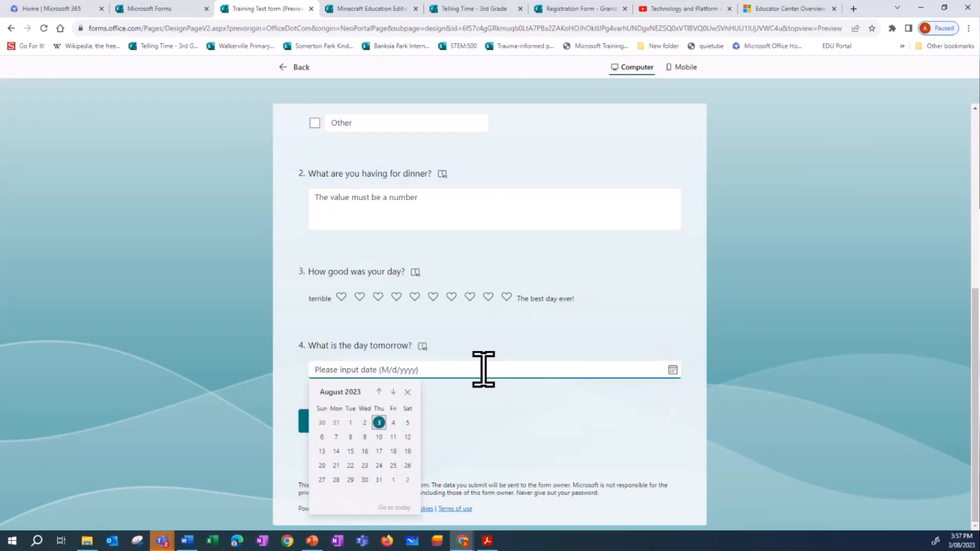
click(379, 465)
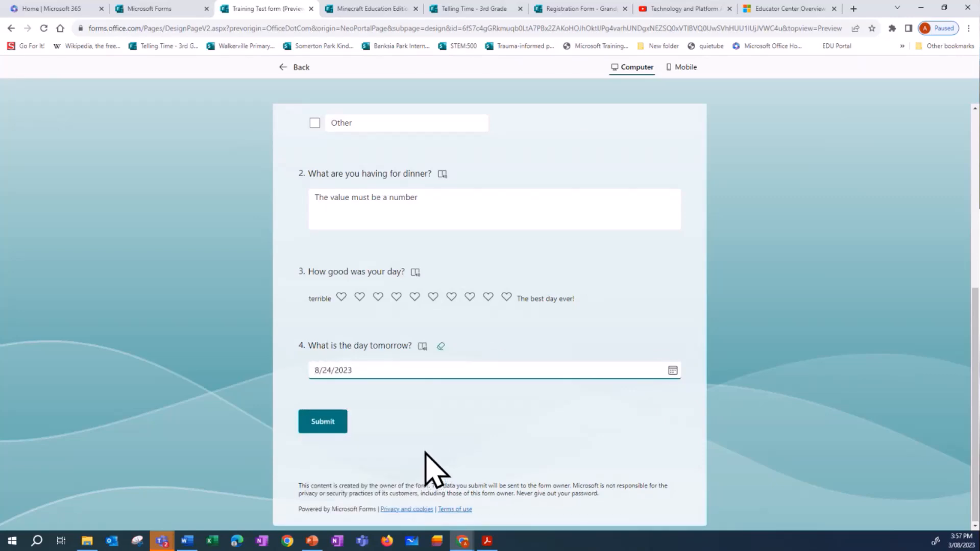
click(298, 72)
scroll(518, 411, down, 5)
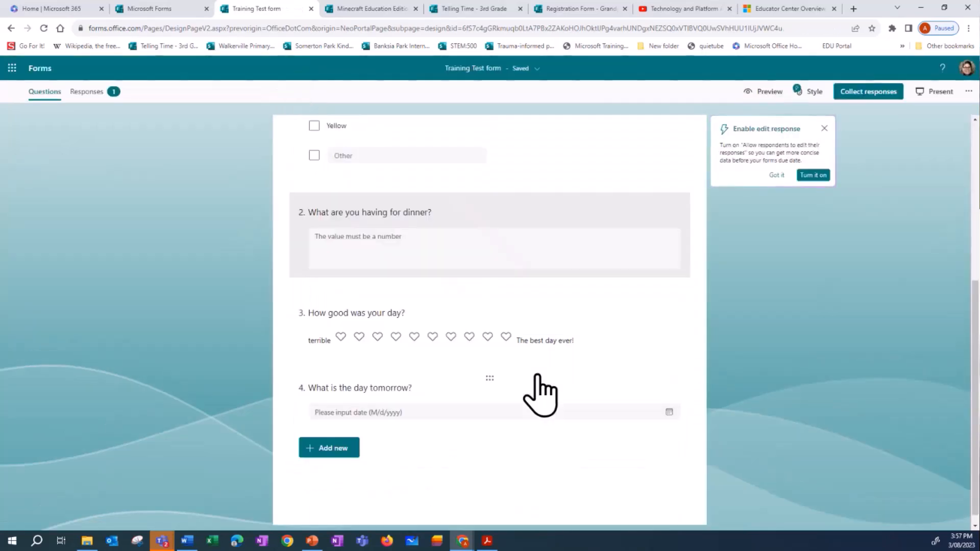
Add a Ranking question "What is the best day of the week?" below the date question
click(325, 440)
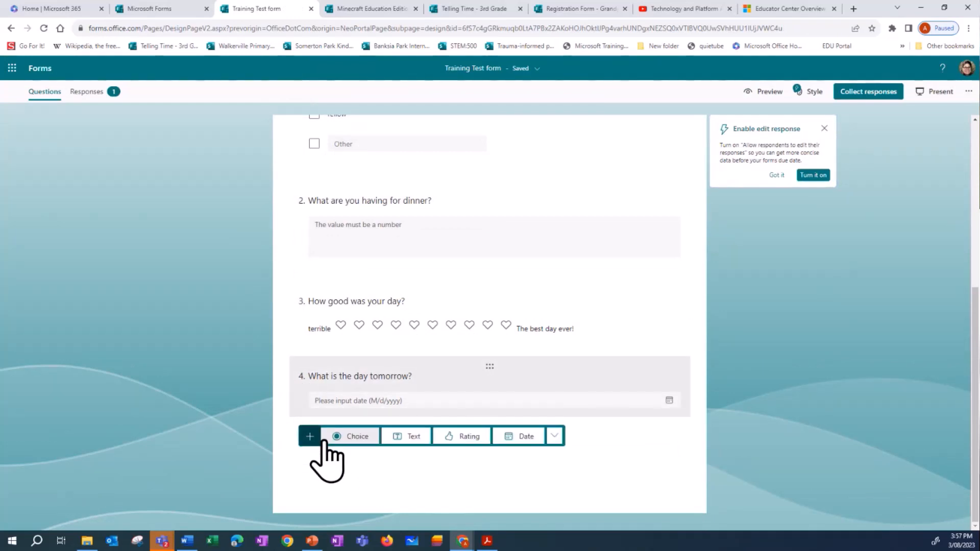
click(553, 439)
click(582, 347)
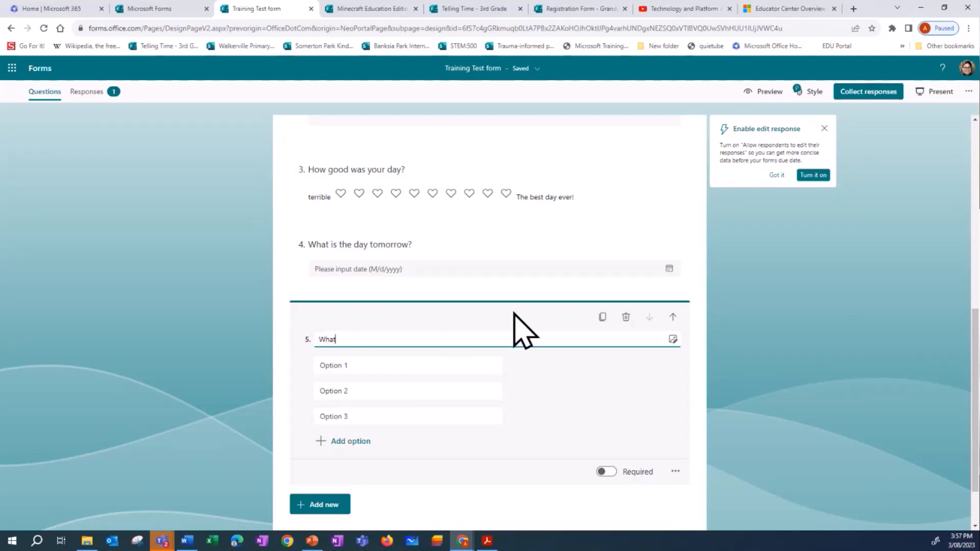
text(the best day of the week?)
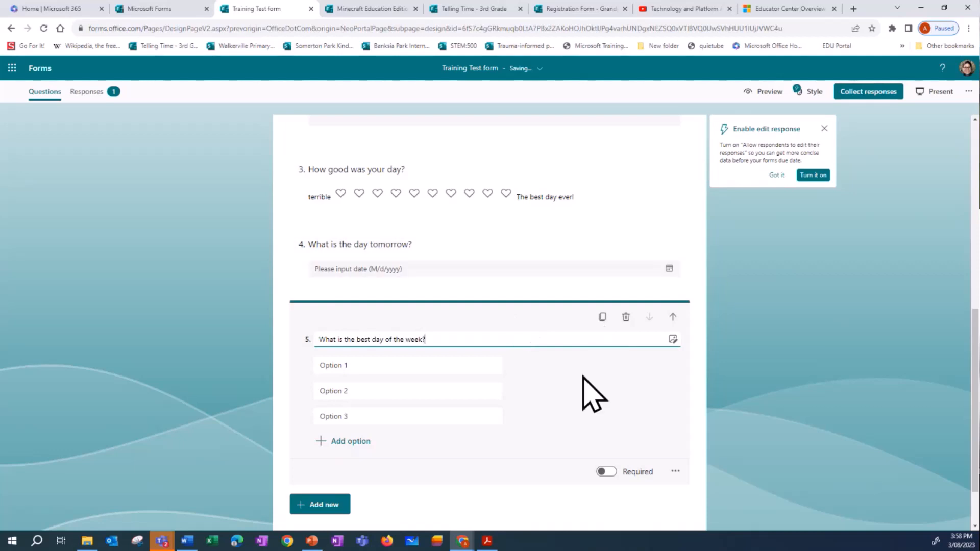
Fill in the ranking question's choices as Monday, Tuesday, Wednesday and Thursday, adding a fourth option
click(411, 365)
text(Monday)
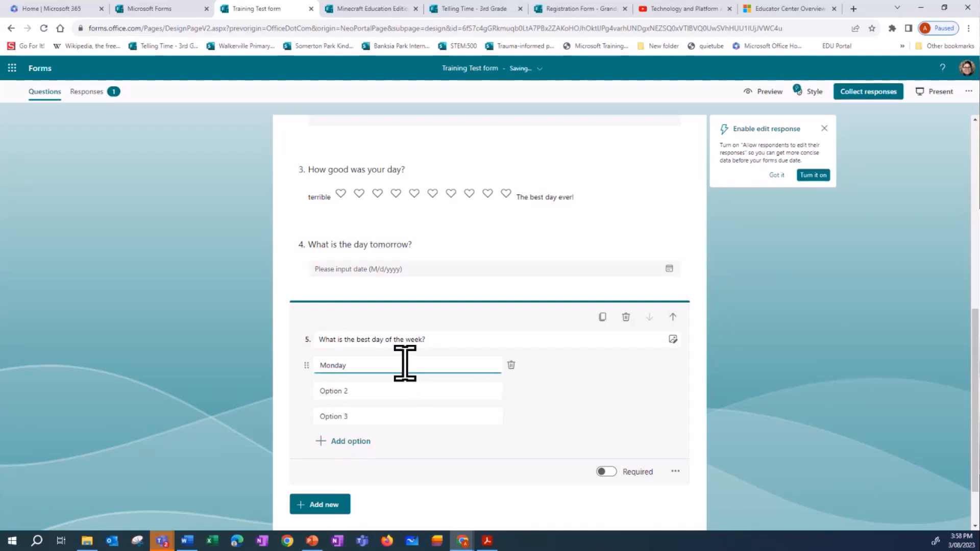
click(416, 391)
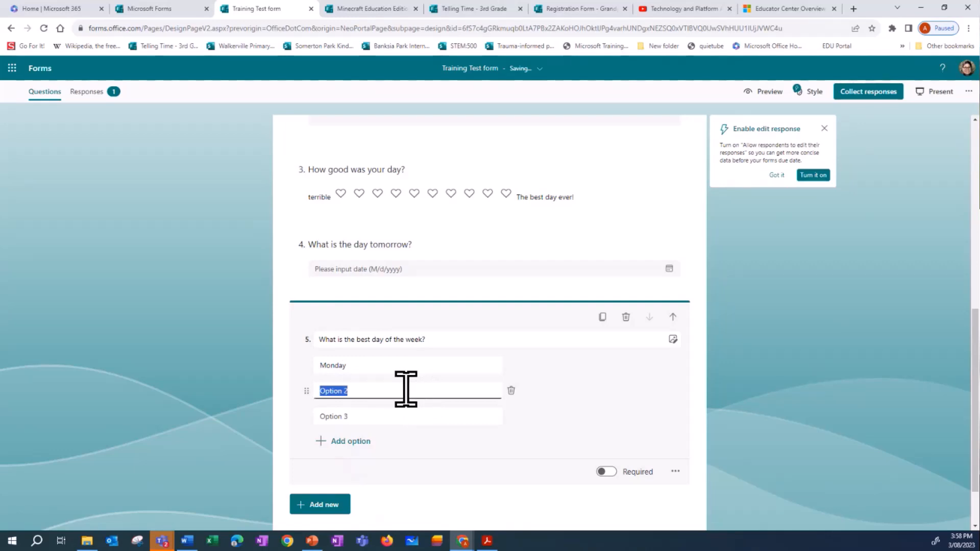
text(Tuesday)
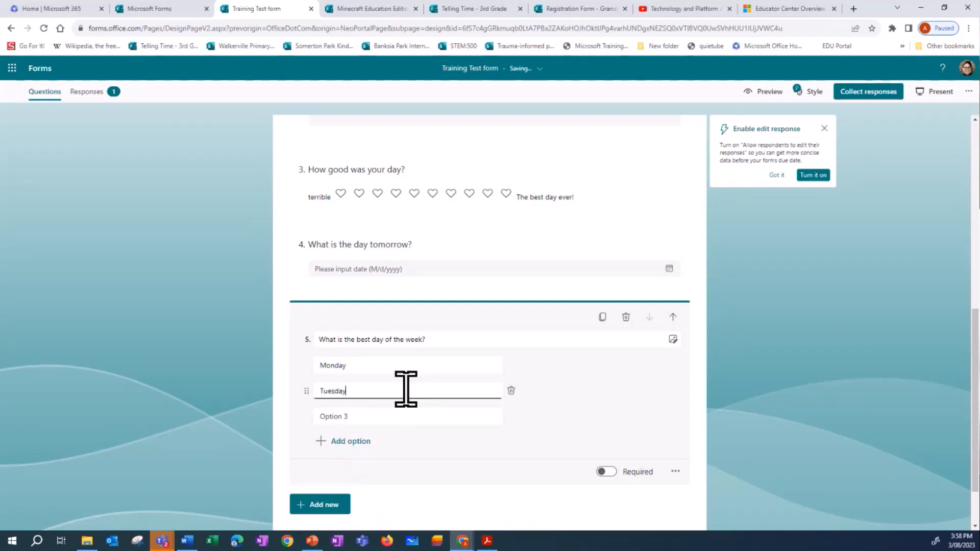
click(384, 416)
text(Wednesday)
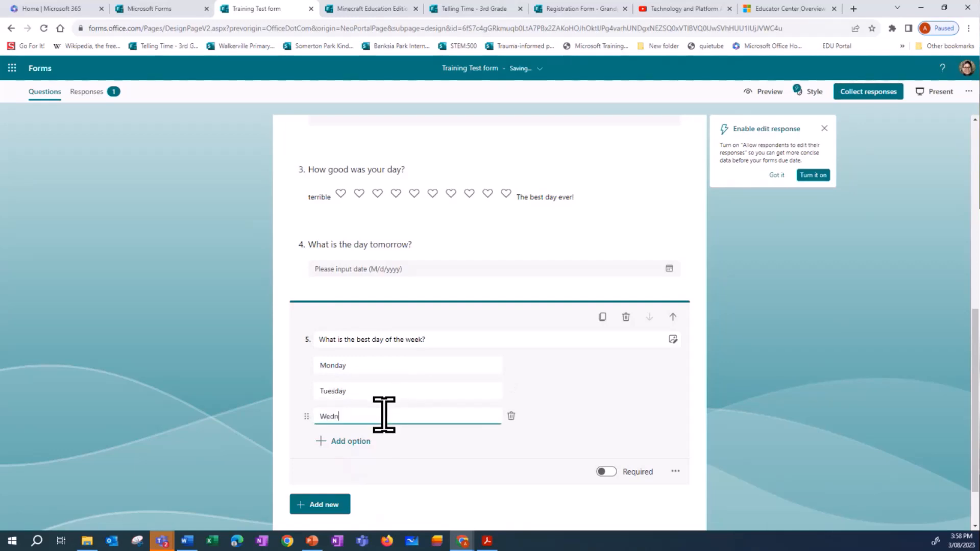
click(364, 442)
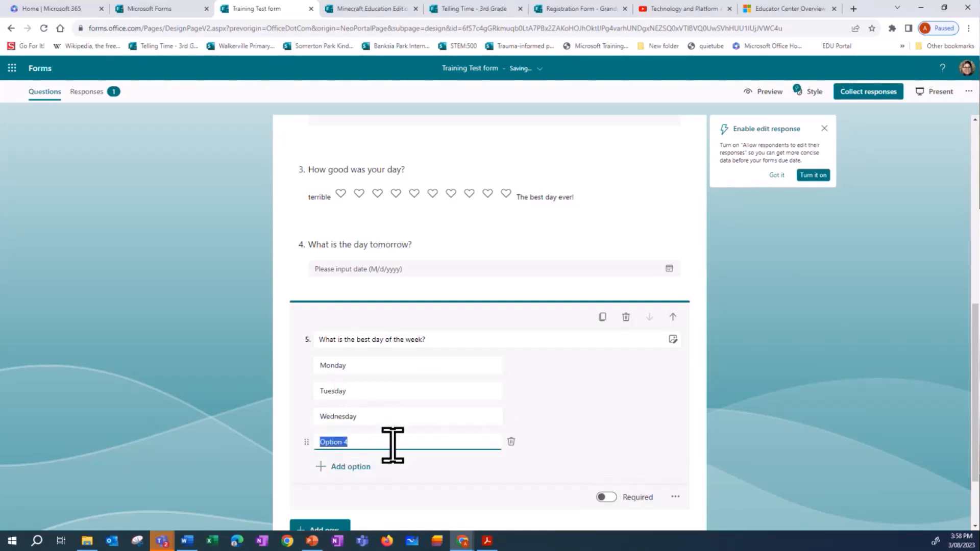
text(Thursday)
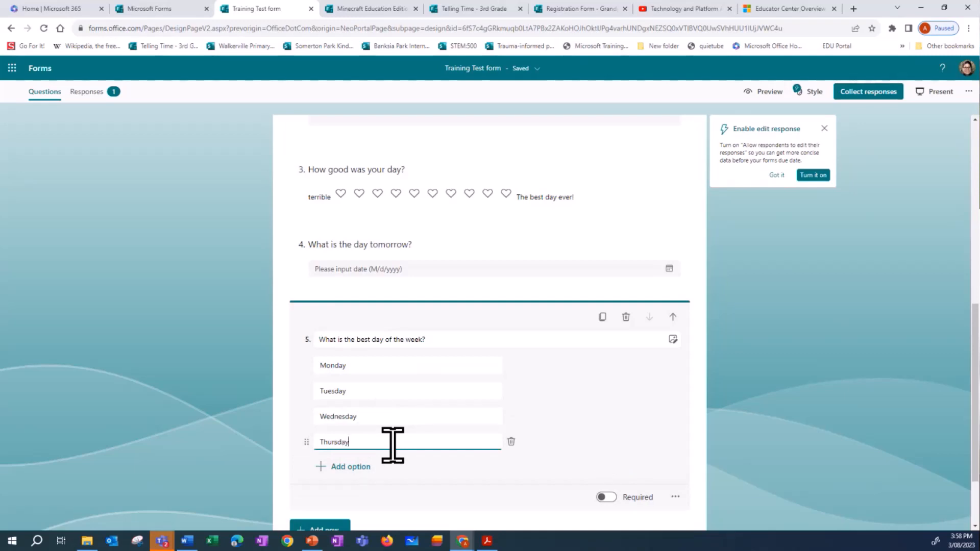
click(350, 466)
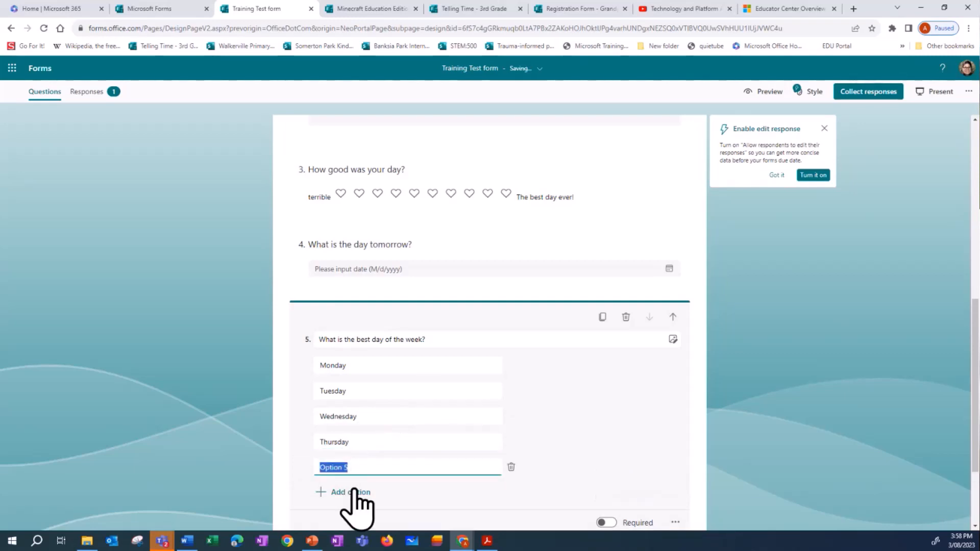
click(353, 492)
click(357, 518)
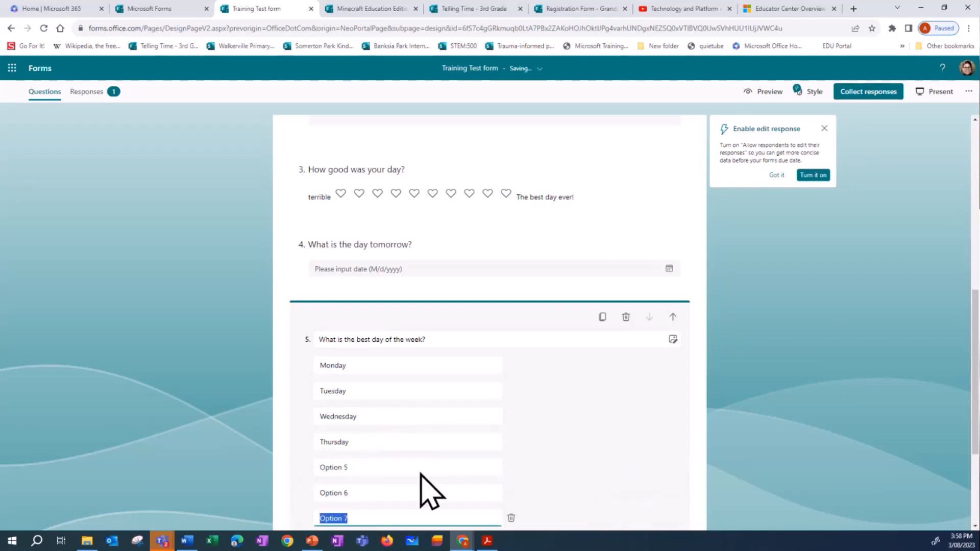
scroll(430, 478, down, 2)
click(351, 441)
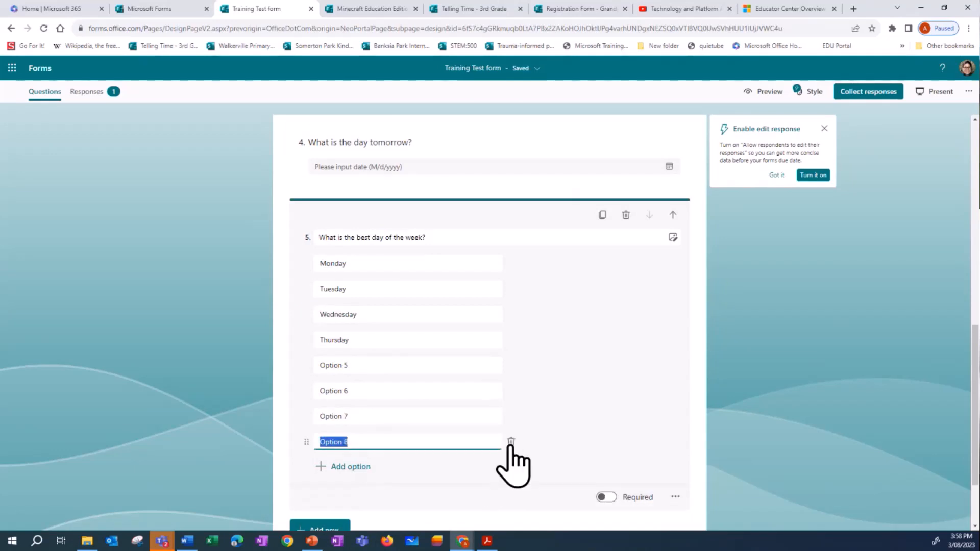
click(510, 441)
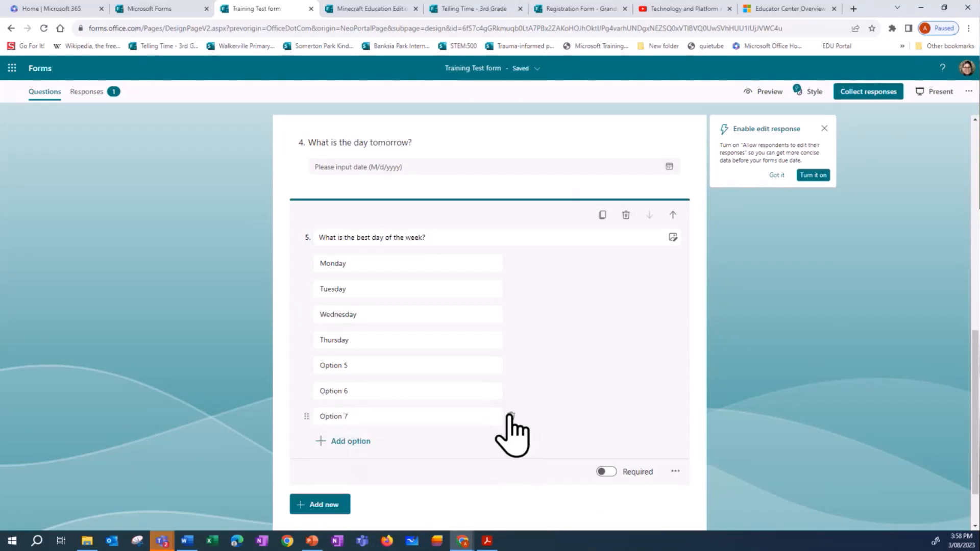
click(511, 417)
click(511, 391)
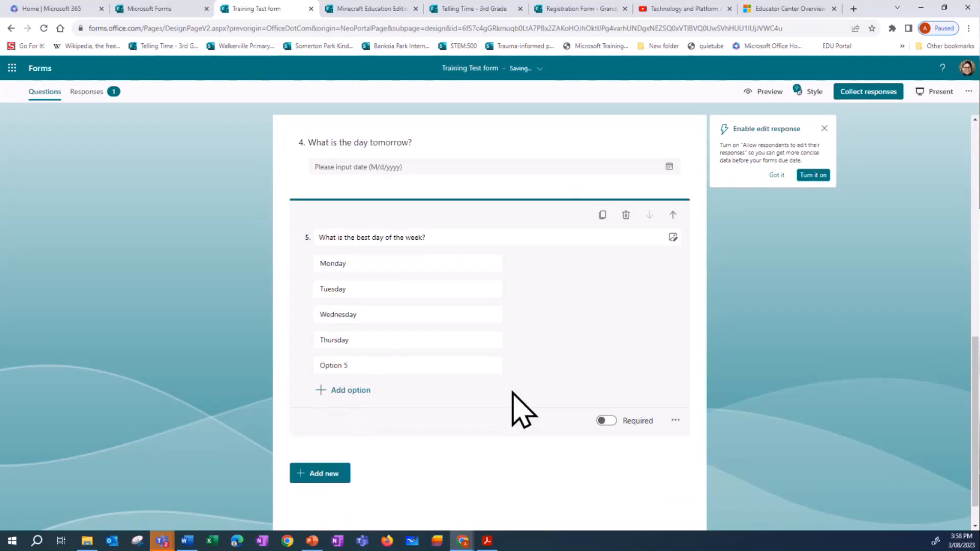
click(511, 365)
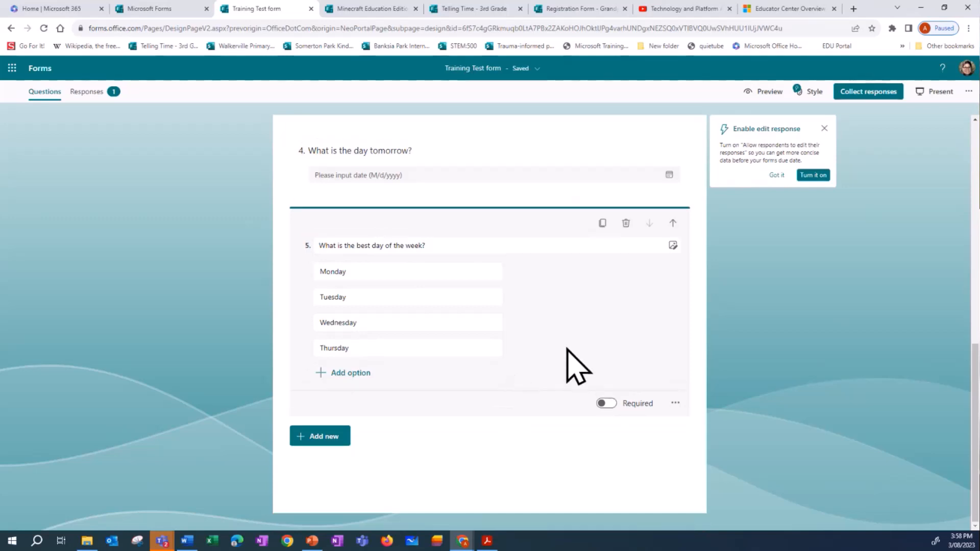
Make the ranking question required and choose to shuffle its options
click(613, 406)
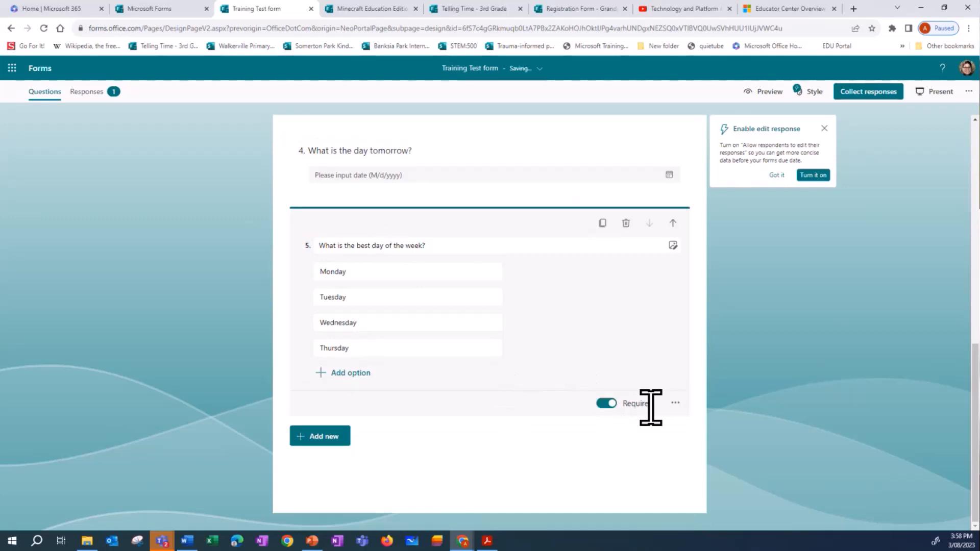
click(675, 403)
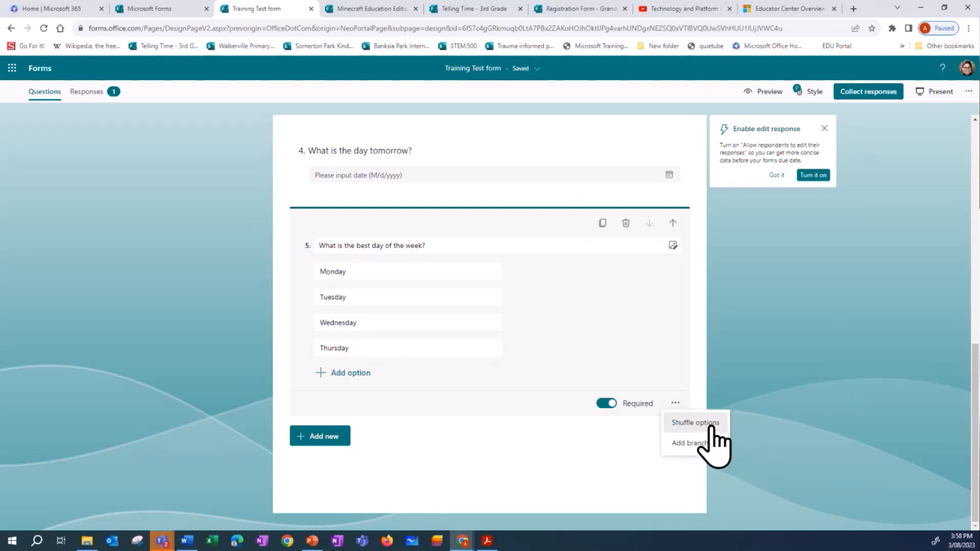
click(710, 424)
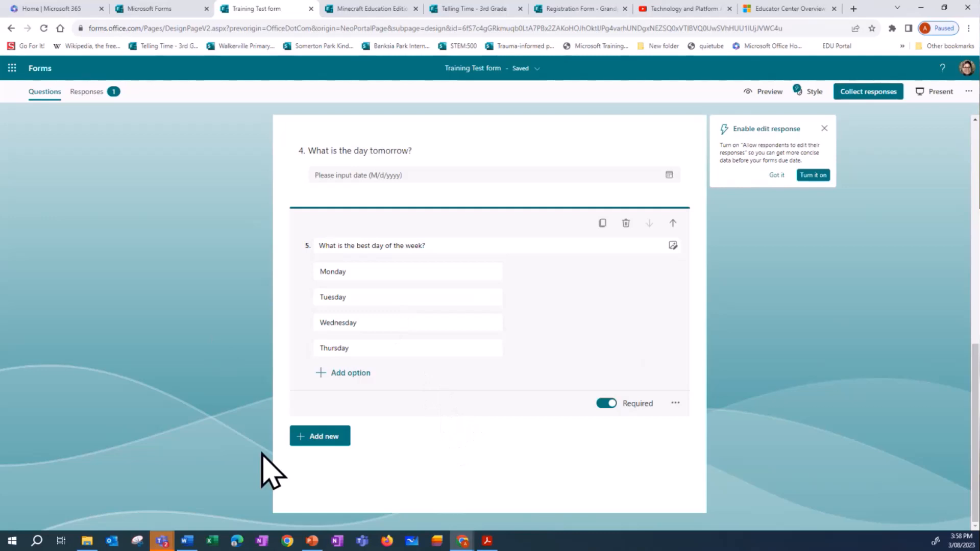
Add a Likert question after the ranking question and enter "My favourite person is" as its first statement
click(323, 442)
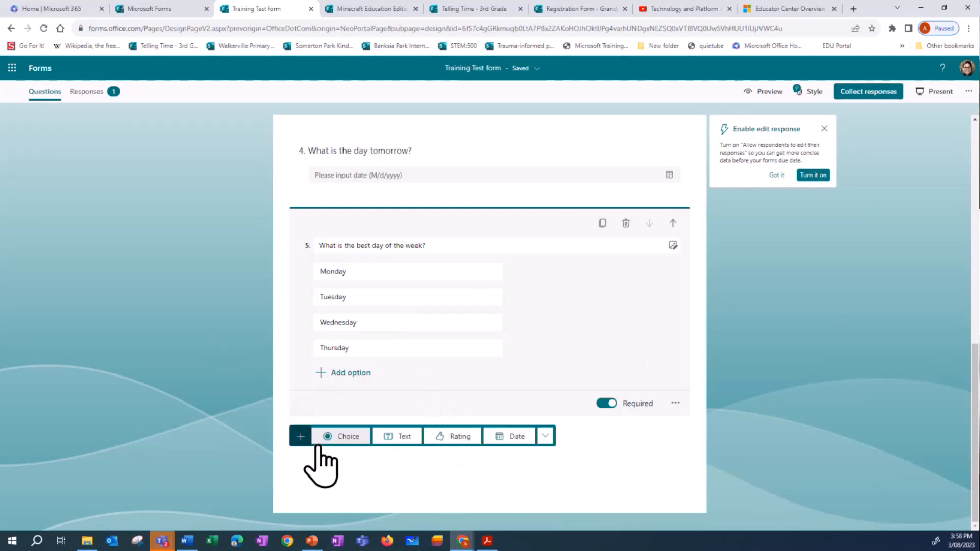
click(545, 437)
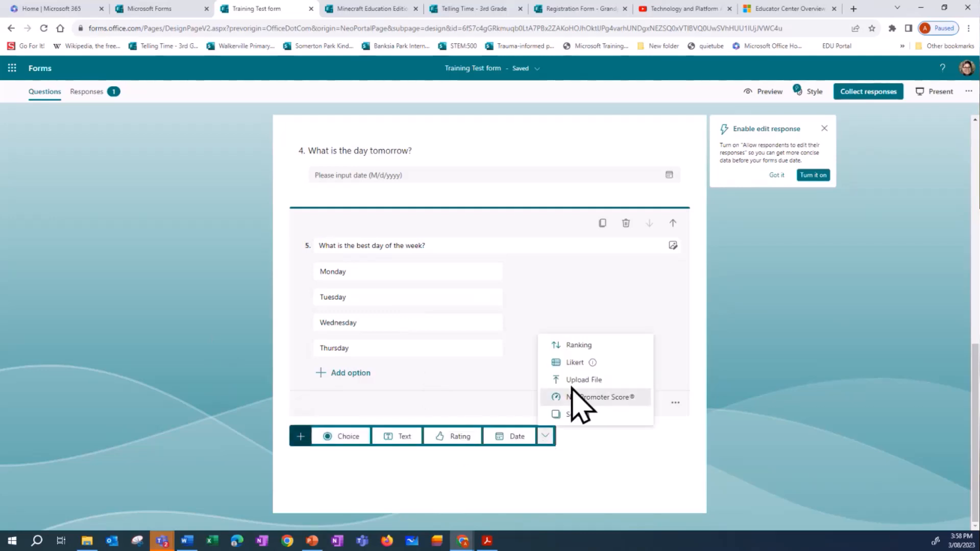
click(573, 370)
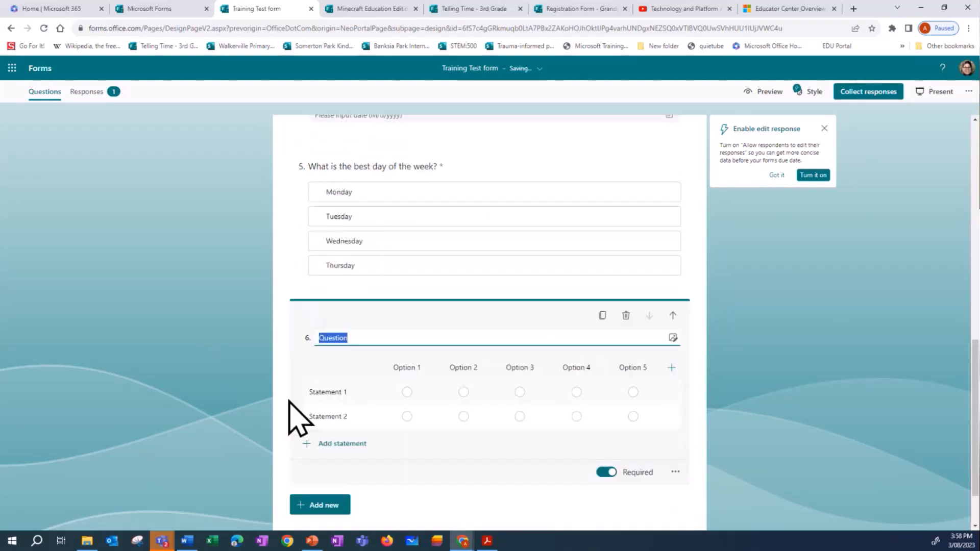
click(351, 396)
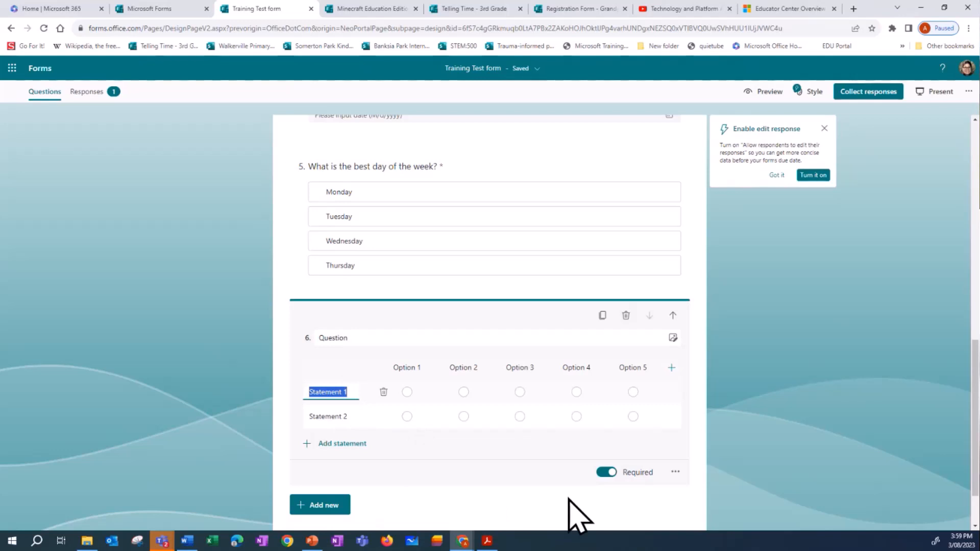
text(M)
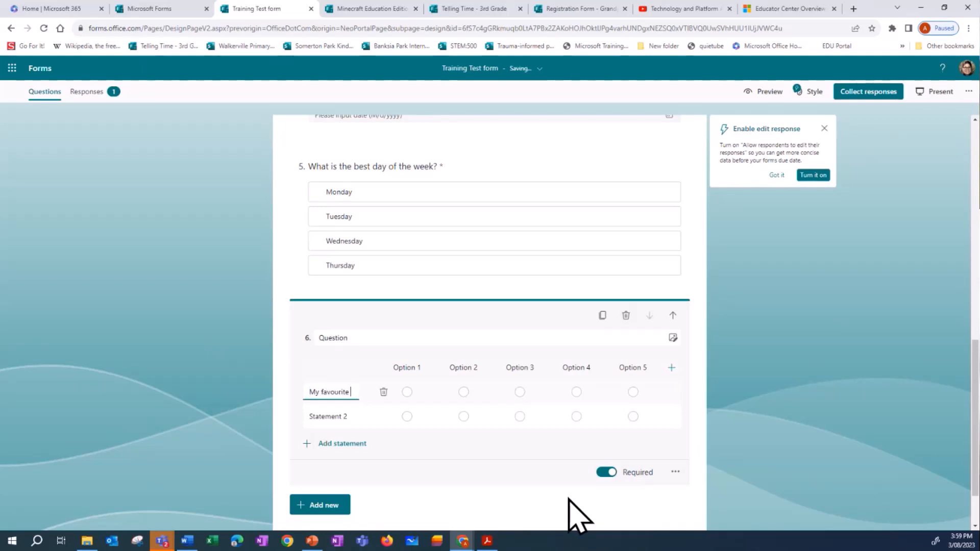
text(y favourite person is)
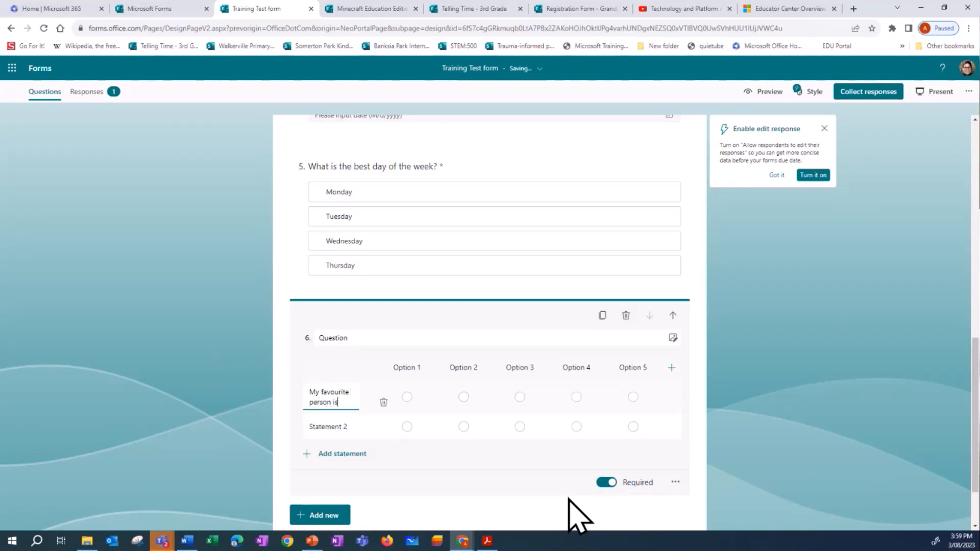
Label the first three Likert answer columns with people's first names, each capitalised
click(406, 368)
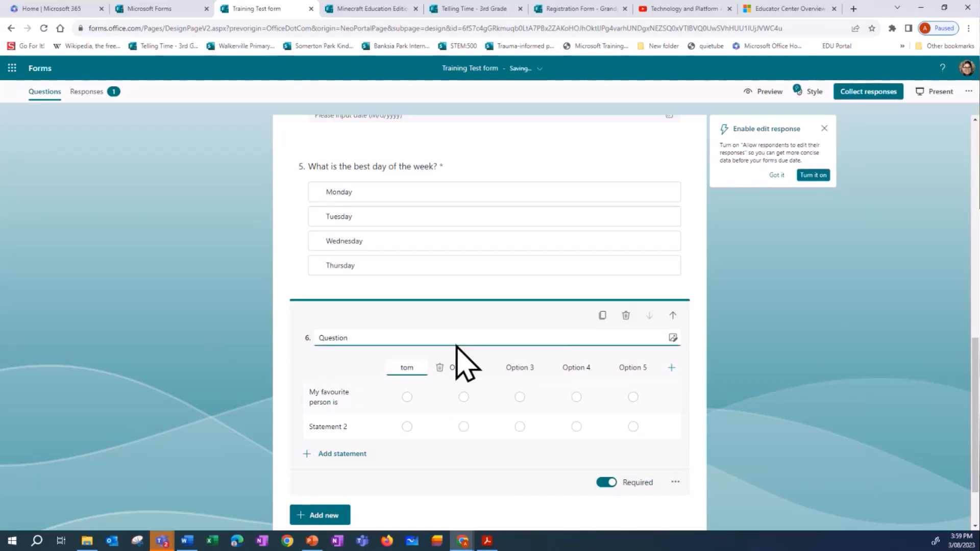
click(401, 366)
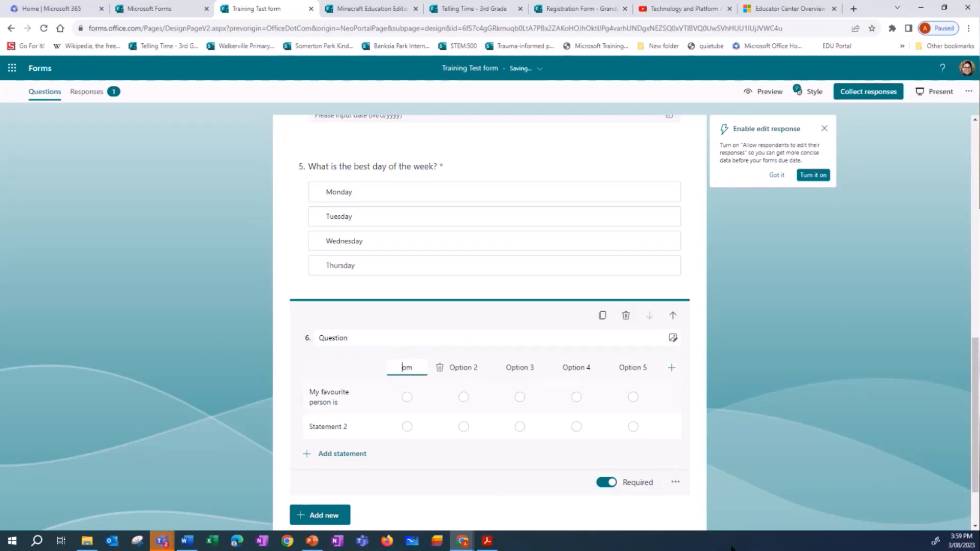
click(468, 370)
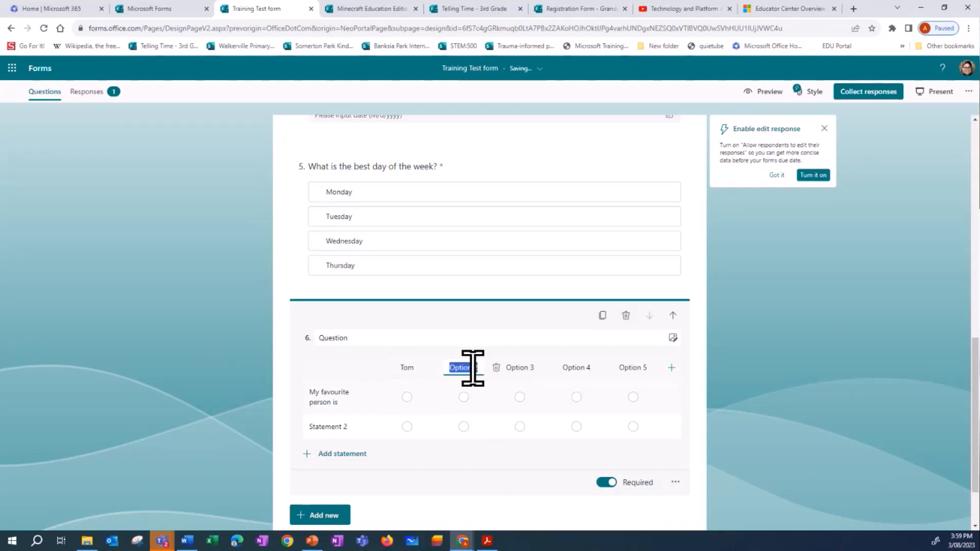
text(Kelly)
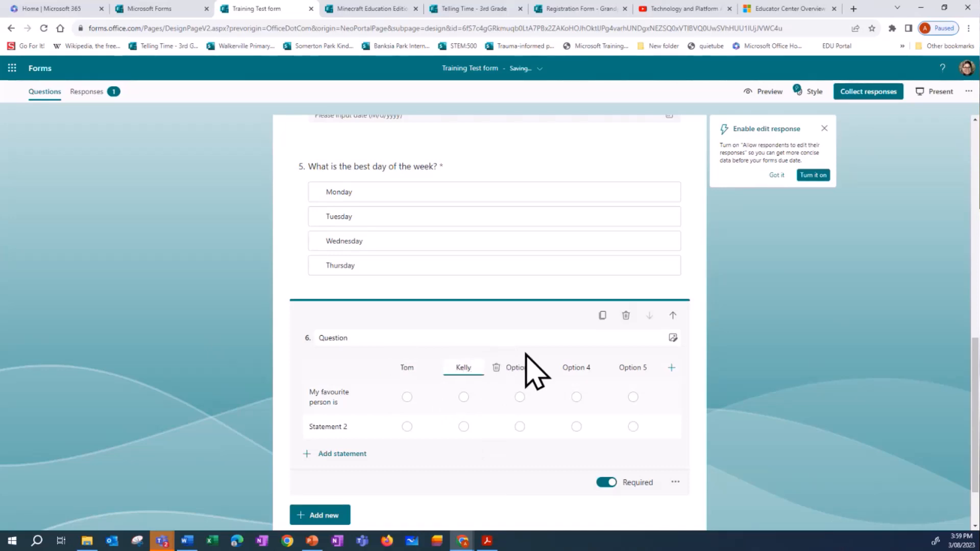
click(521, 368)
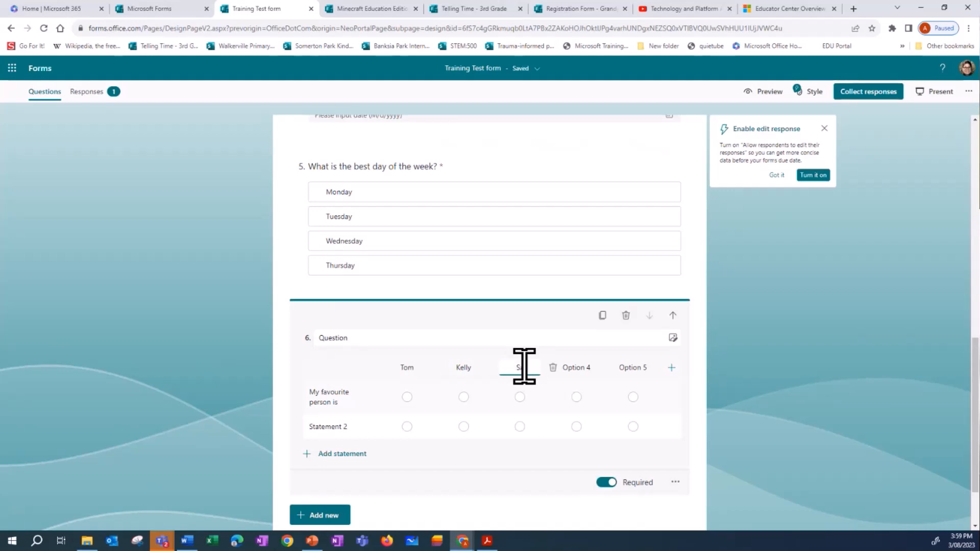
Delete the unused Option 4 and Option 5 columns from the Likert question
click(578, 367)
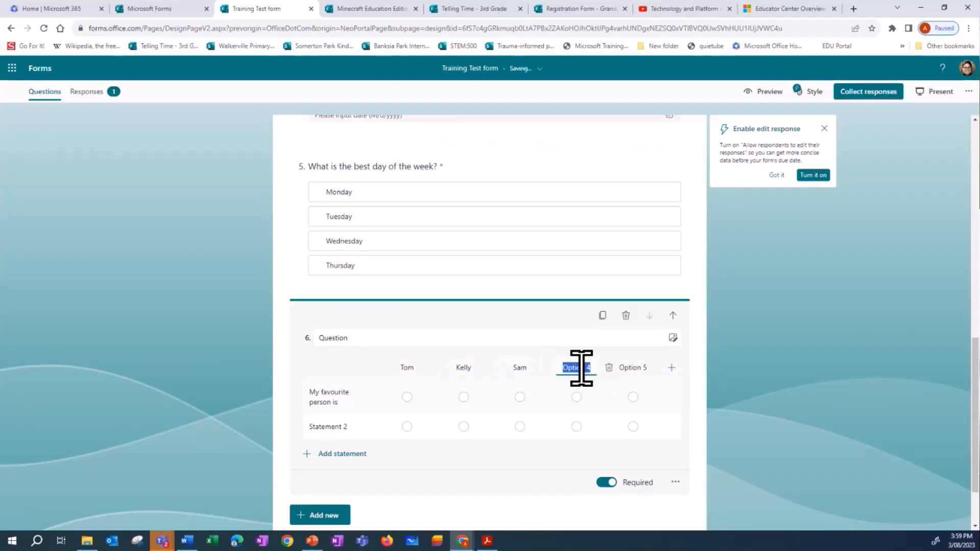
click(609, 372)
click(633, 369)
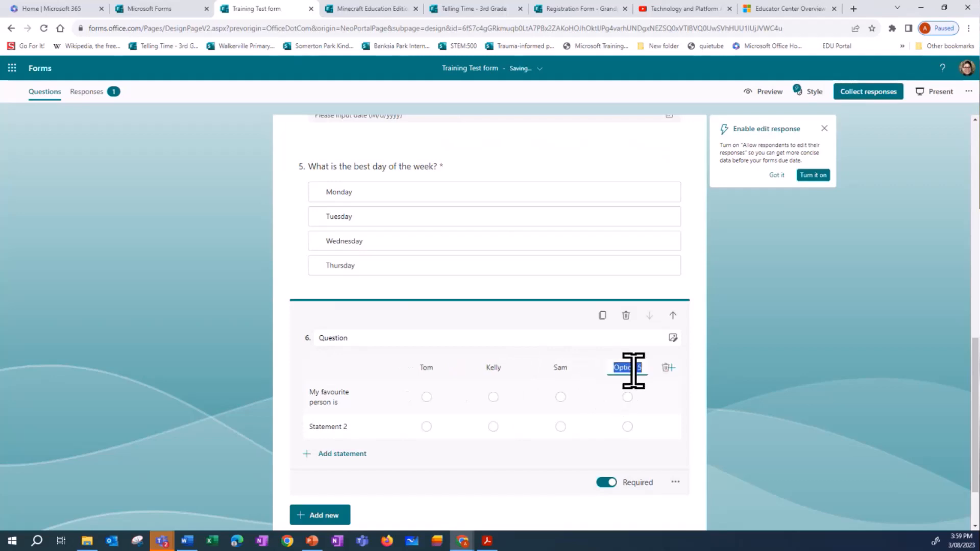
click(665, 369)
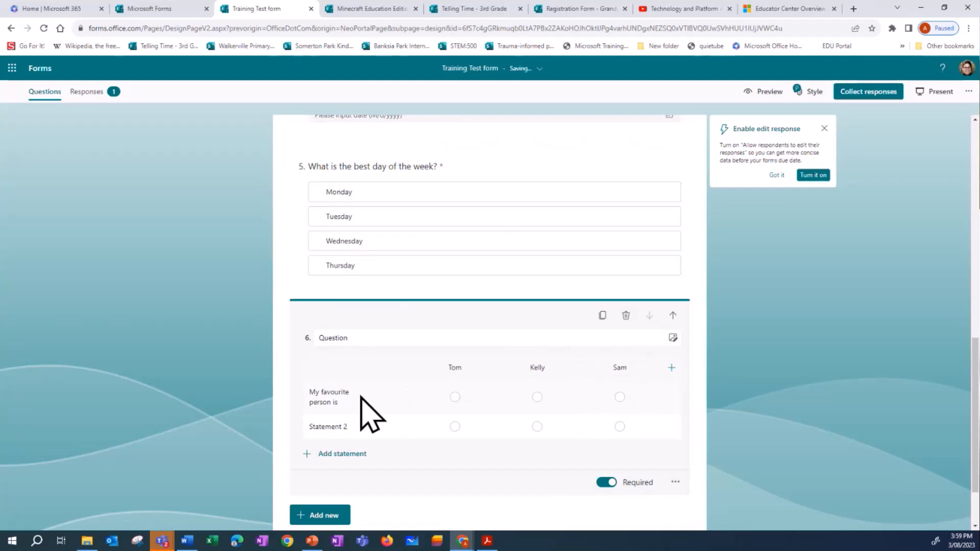
Enter "The person who makes me laugh the most" as the second statement of the Likert question
click(328, 427)
text(The )
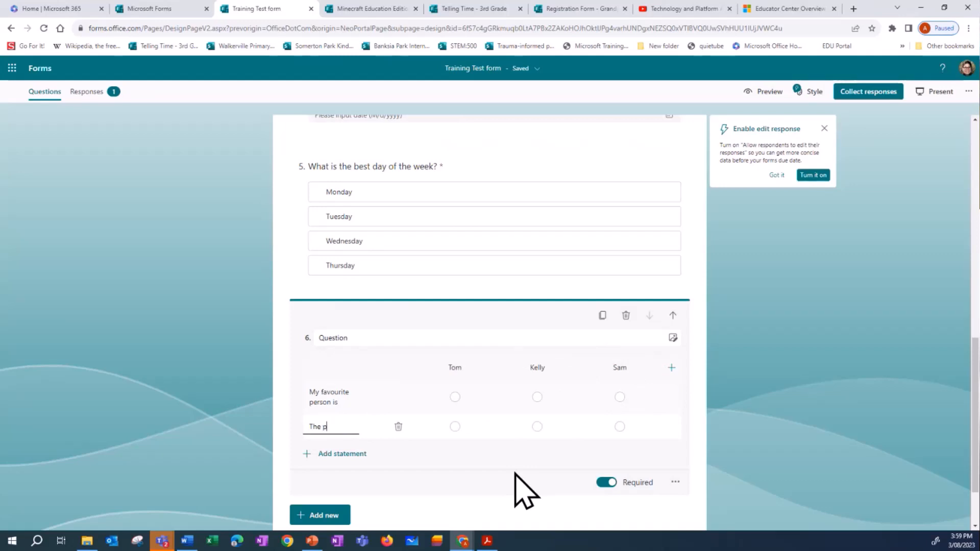
text(person who make)
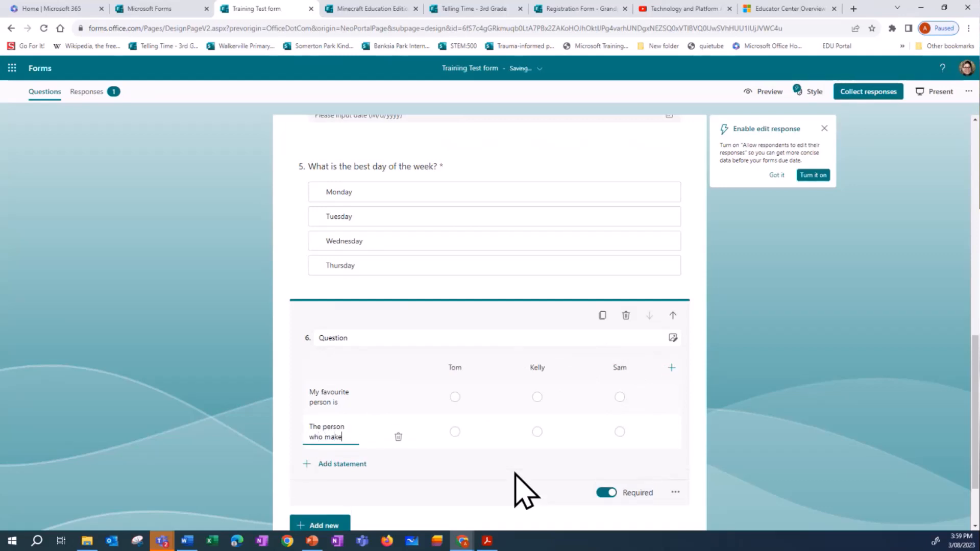
text(s me)
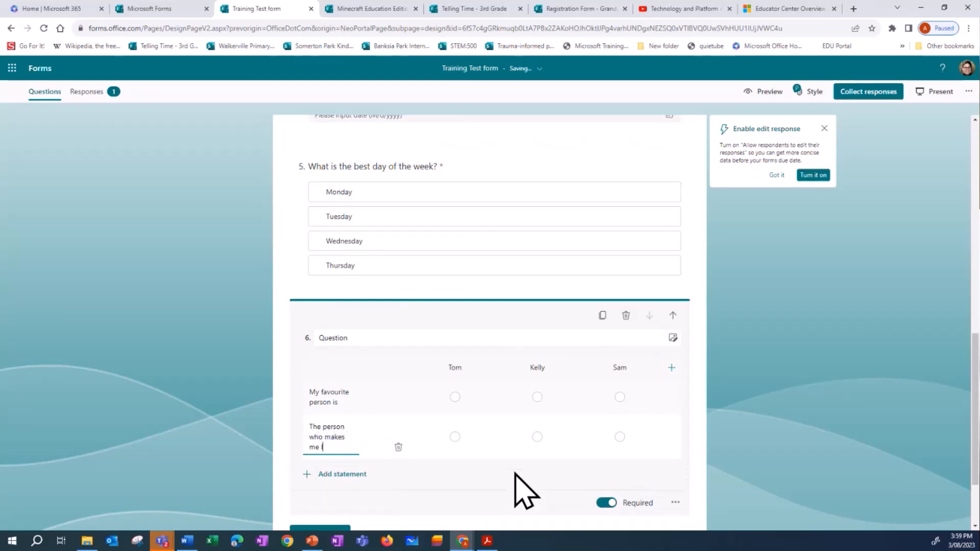
text( laugh the most)
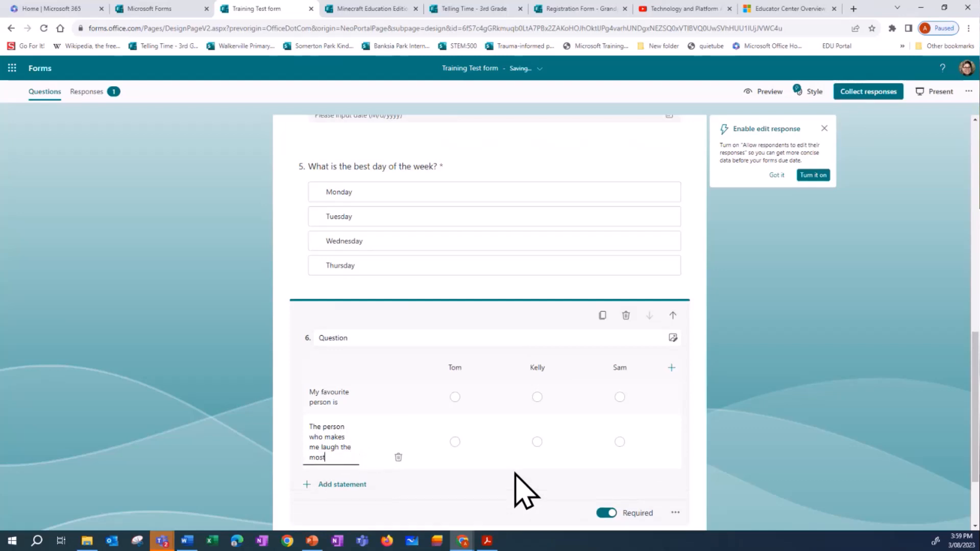
Add a third statement, "The person I sit next to", to the Likert question and finish editing it
click(334, 484)
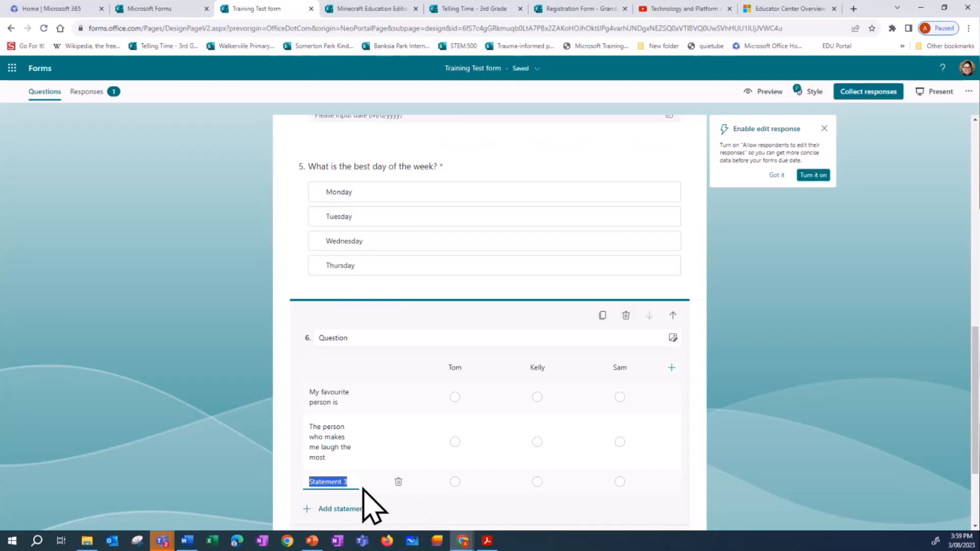
text(The person I )
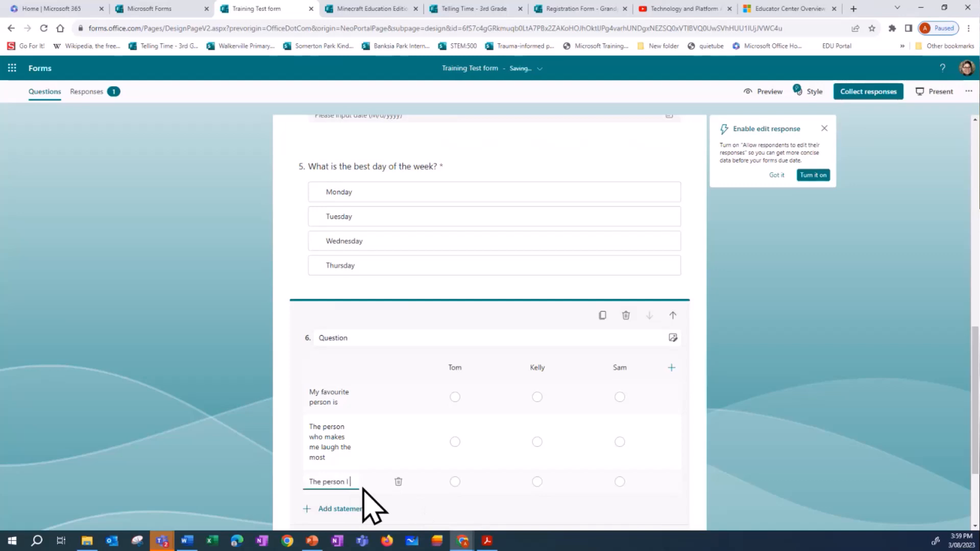
text(se)
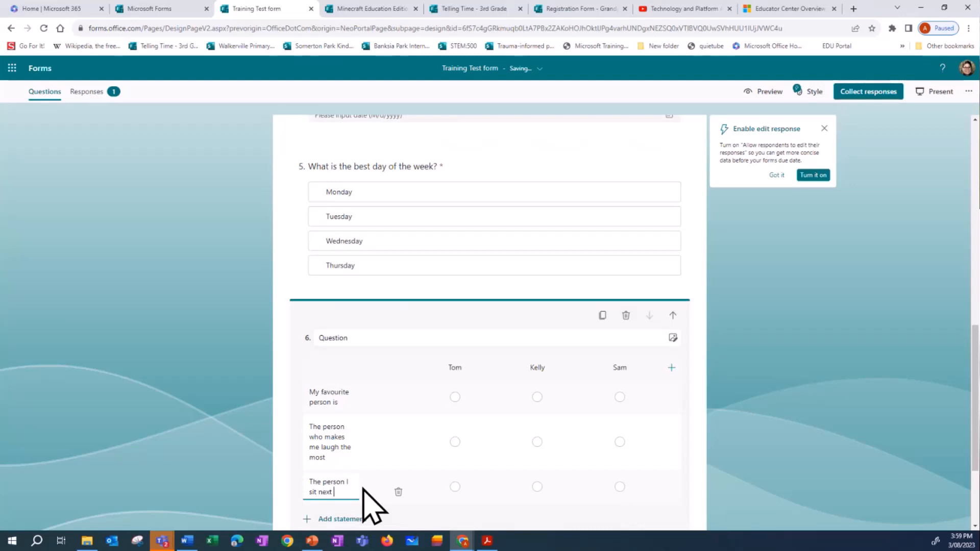
text(t next to)
click(743, 470)
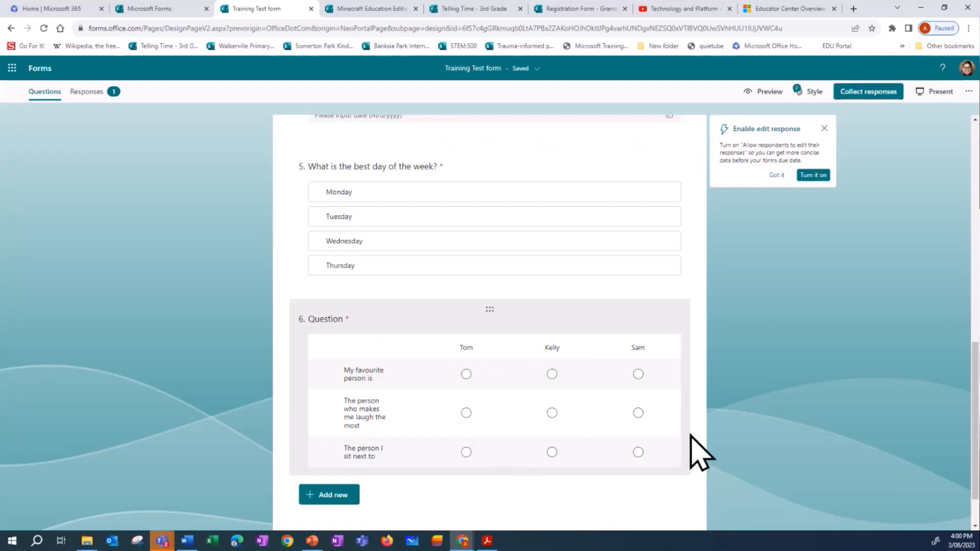
Add a file upload question after the Likert question, titled "Please upload a photo of your favourite animal"
scroll(647, 361, down, 1)
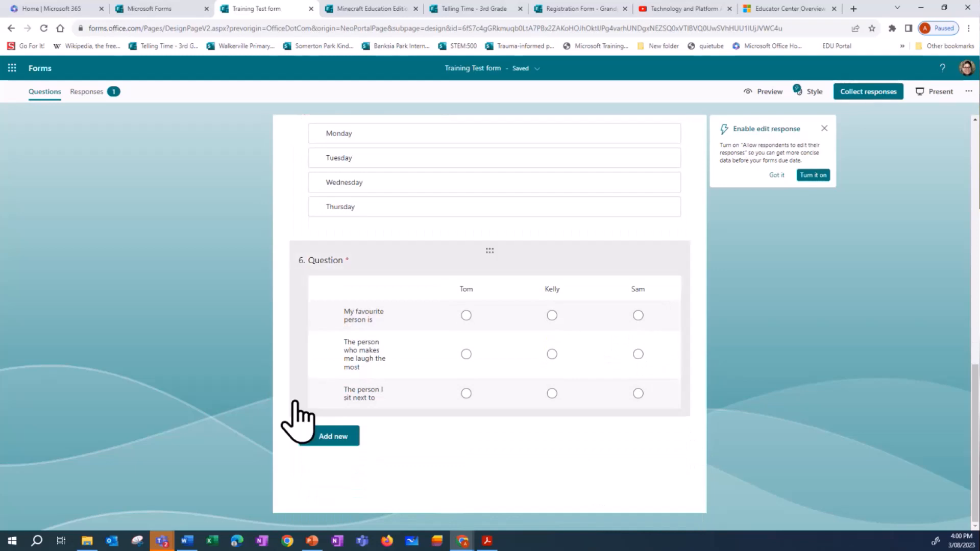
click(335, 442)
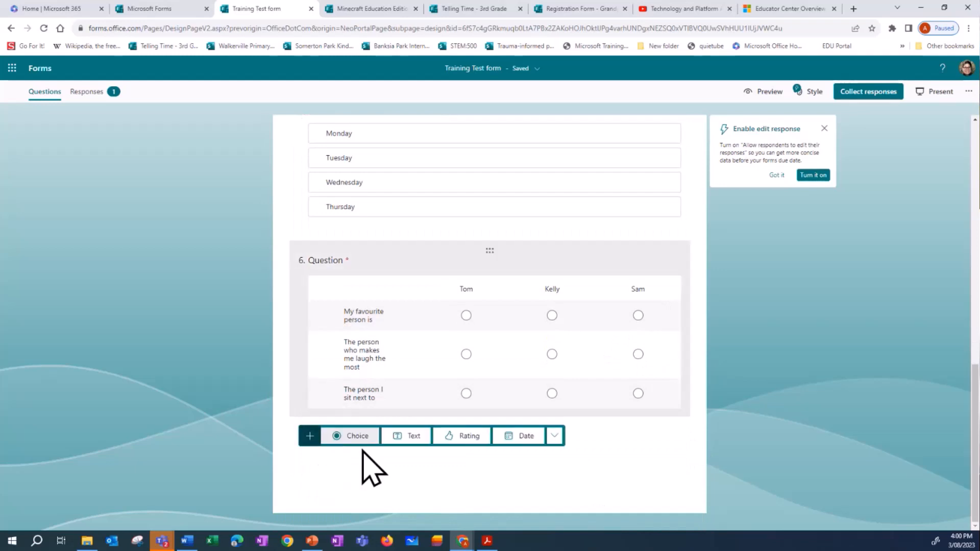
click(555, 439)
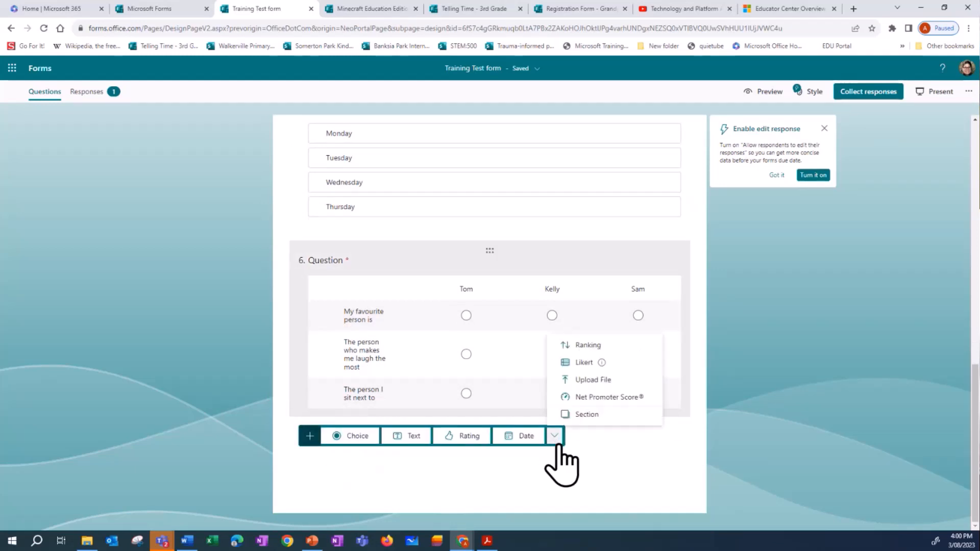
mouse_move(585, 368)
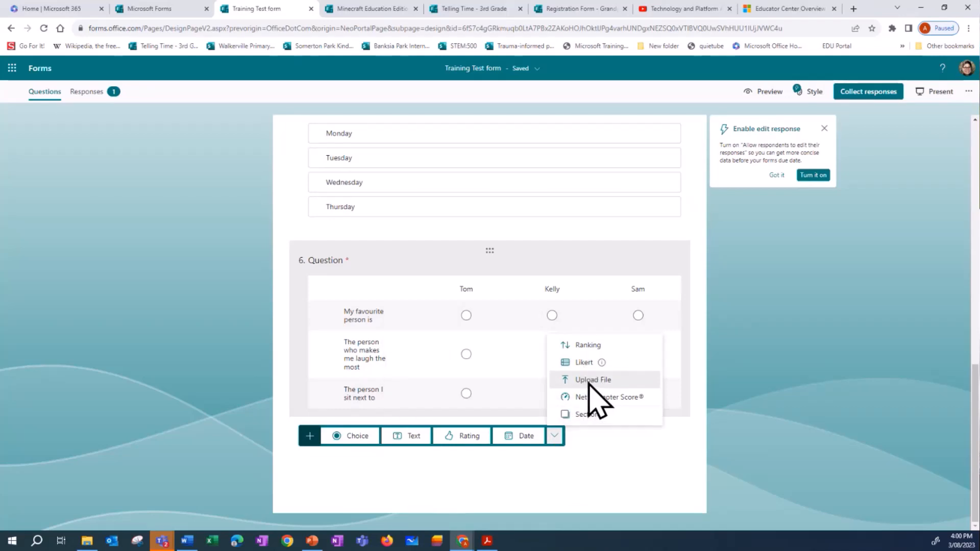
click(588, 381)
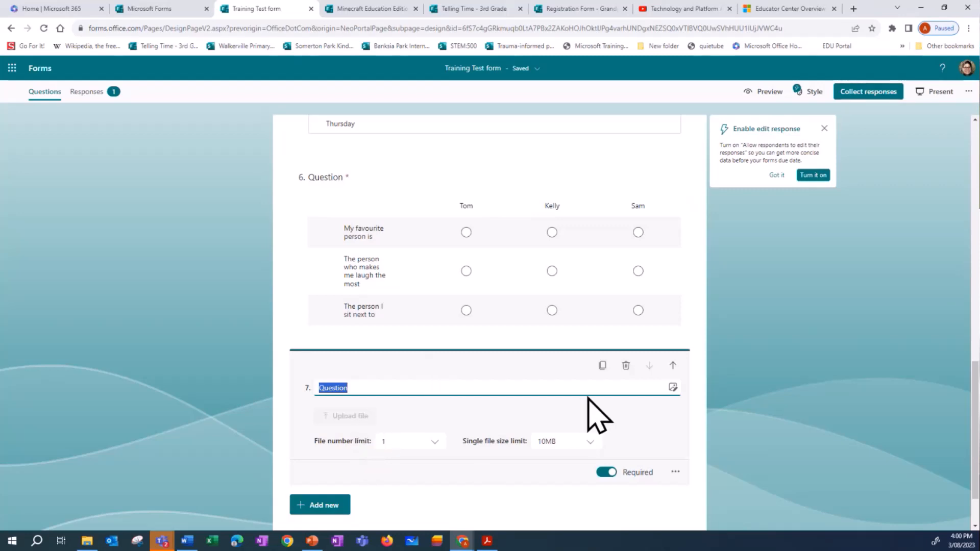
text(Please upload a photo o)
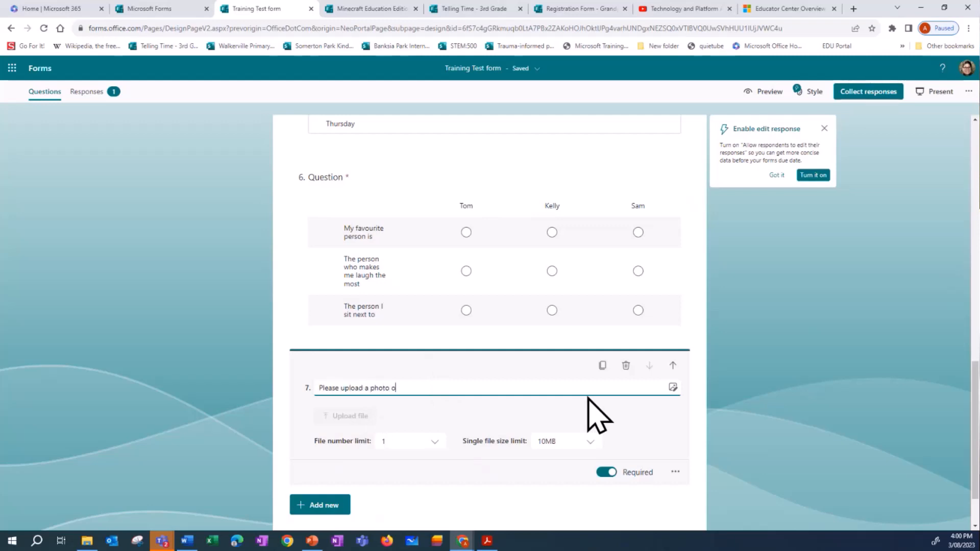
text(f your fvourite)
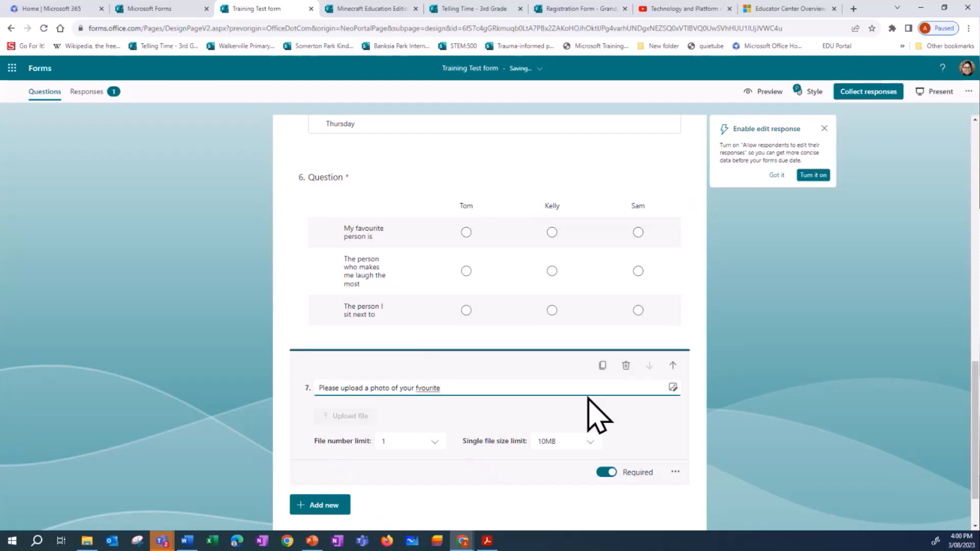
click(418, 388)
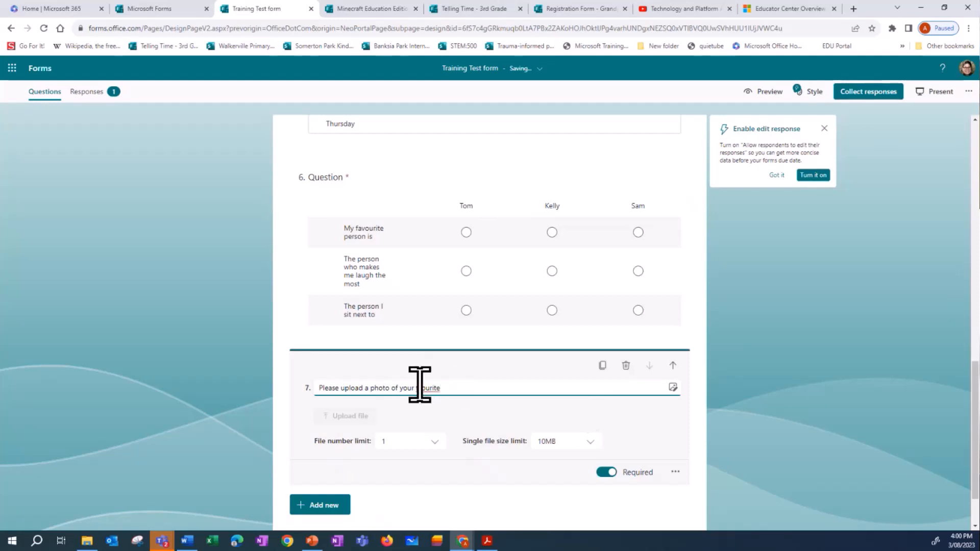
text(a)
click(521, 389)
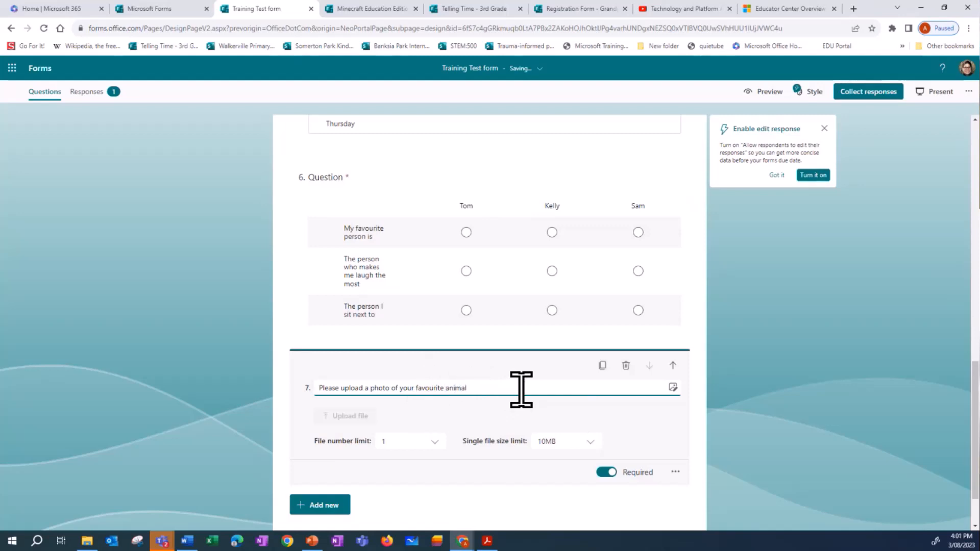
Keep the upload question's file number limit at 1 and set its single file size limit to 1GB
click(438, 443)
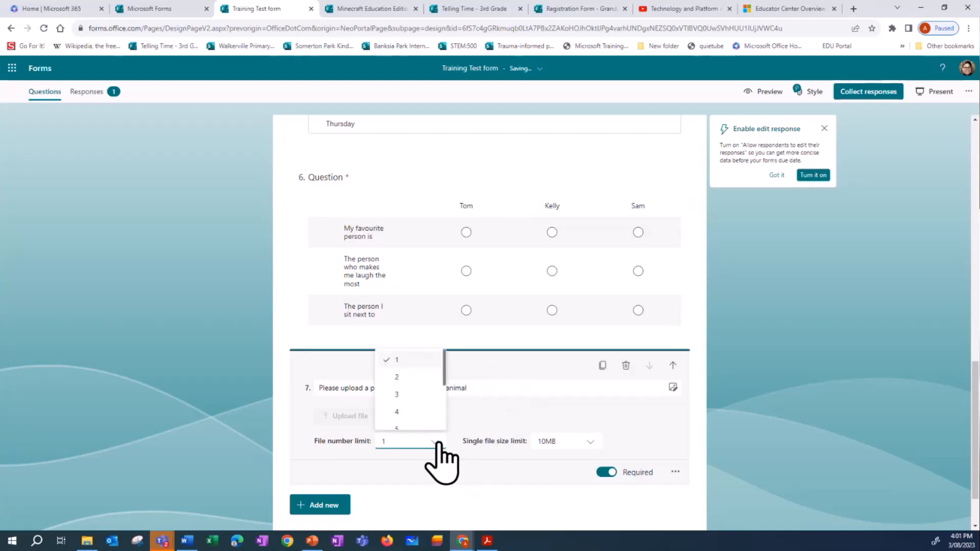
click(412, 363)
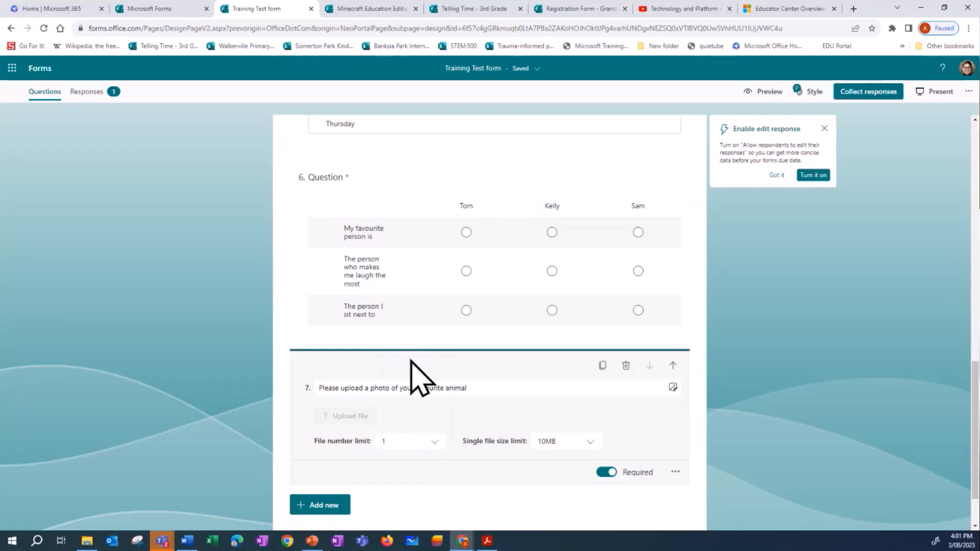
click(587, 443)
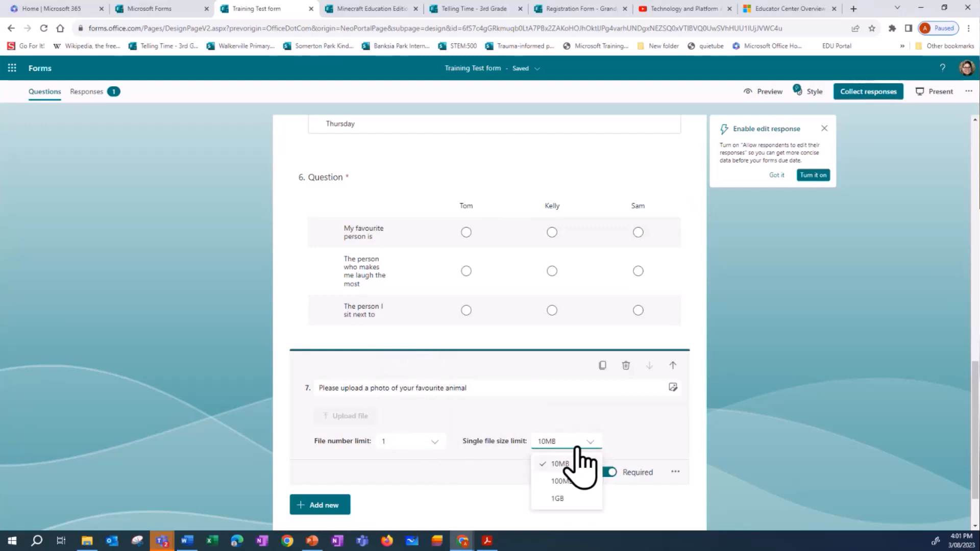
click(555, 503)
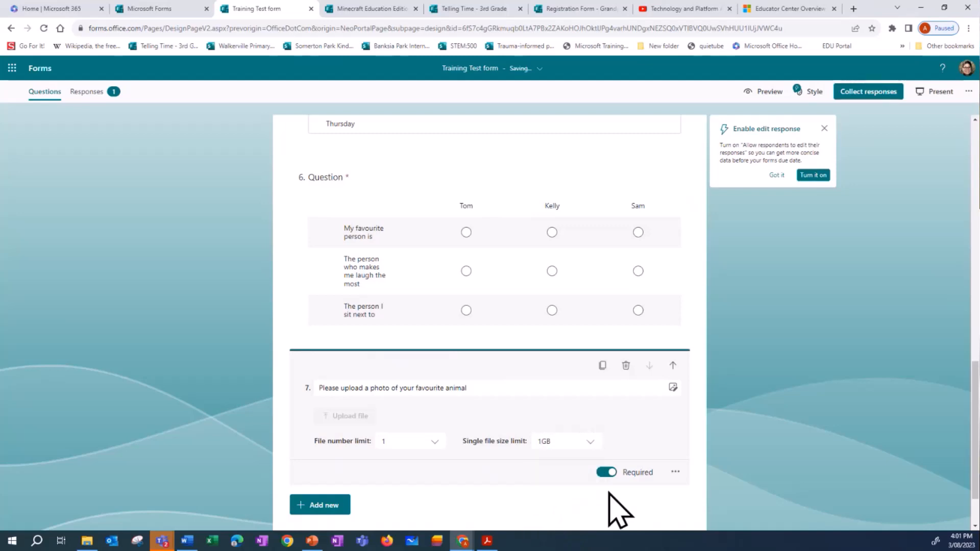
Restrict the upload question's file types to Image only, excluding Word, Excel, PPT, PDF, Video and Audio
click(676, 473)
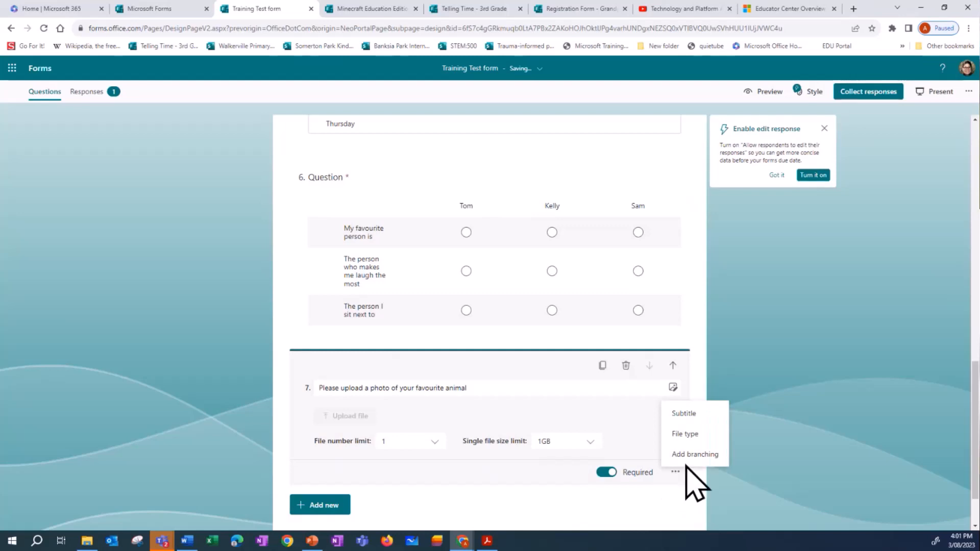
click(684, 434)
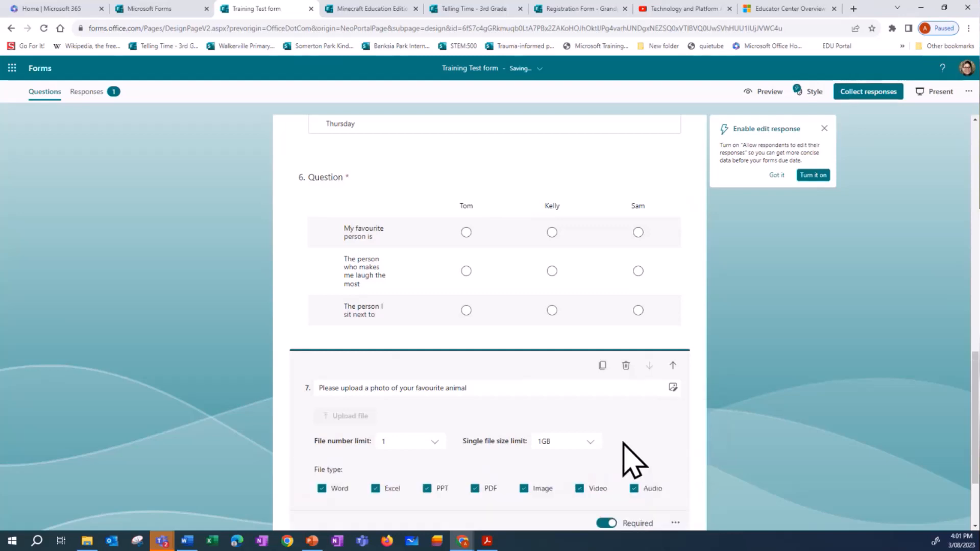
scroll(634, 454, down, 2)
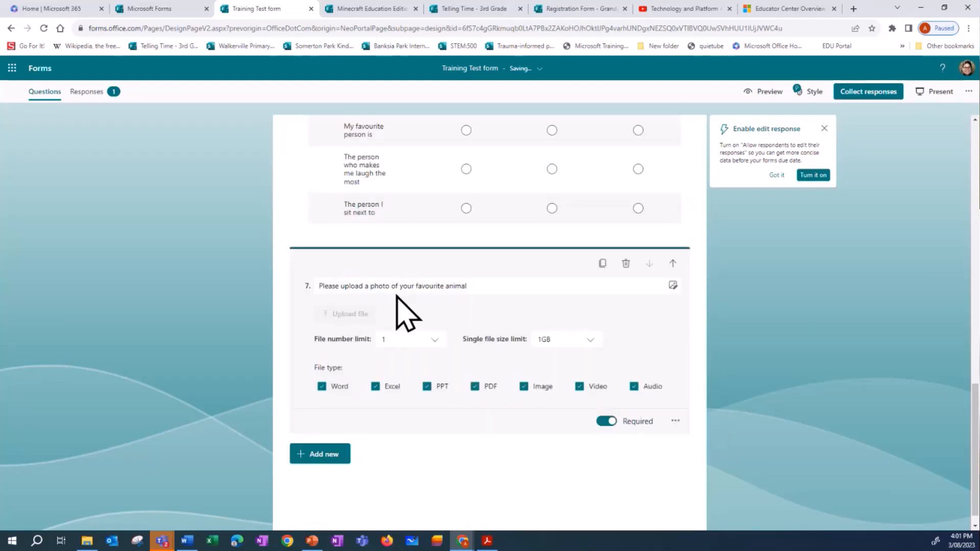
click(322, 387)
click(375, 387)
click(475, 387)
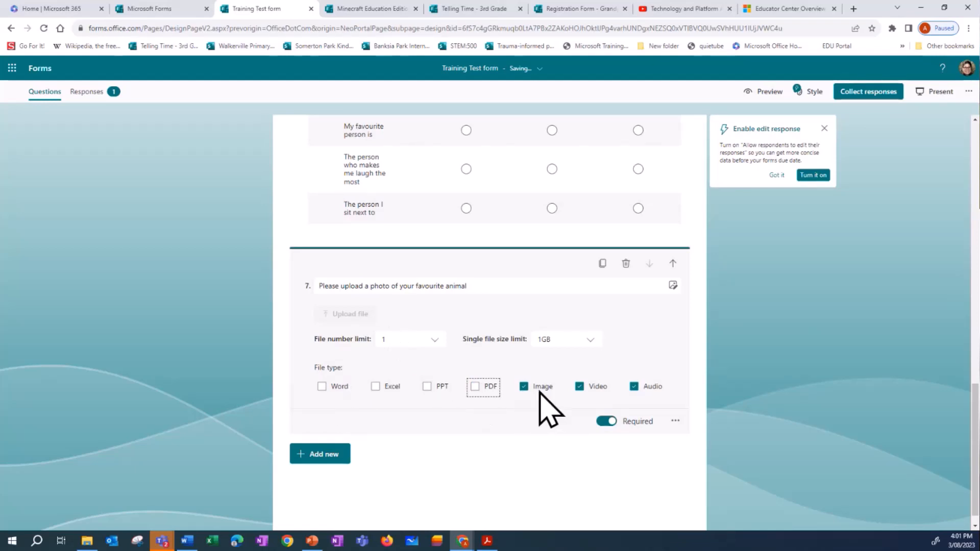
click(580, 386)
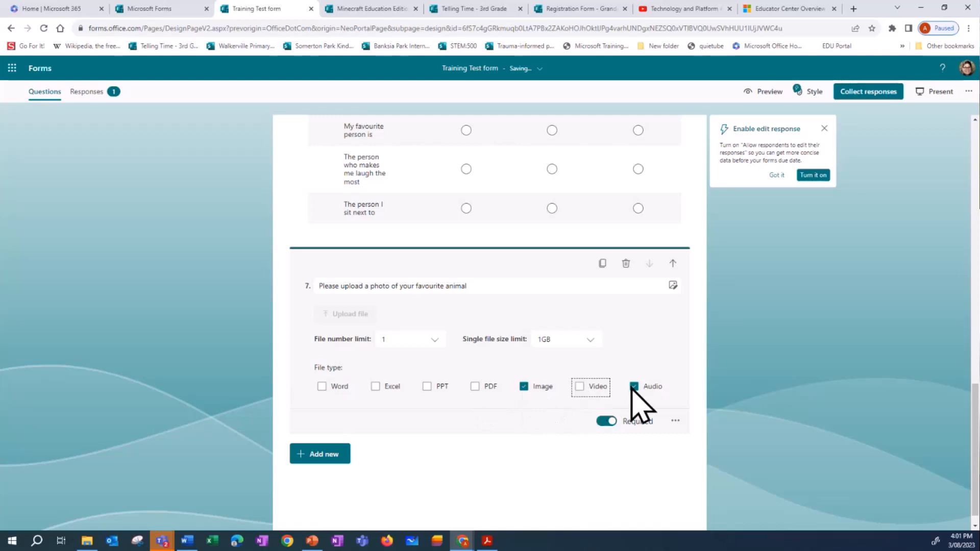
click(635, 388)
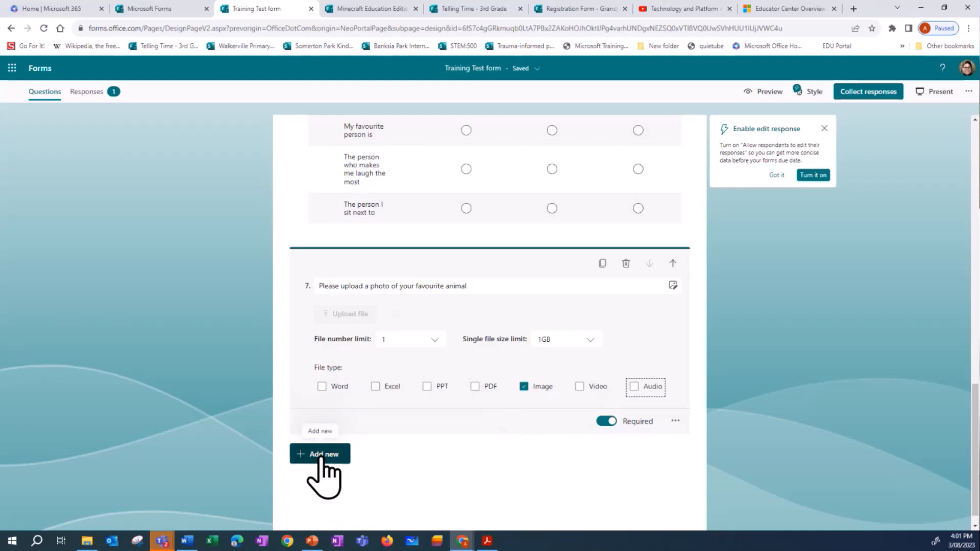
Add a Net Promoter Score question after the upload question, keeping its default wording
click(322, 458)
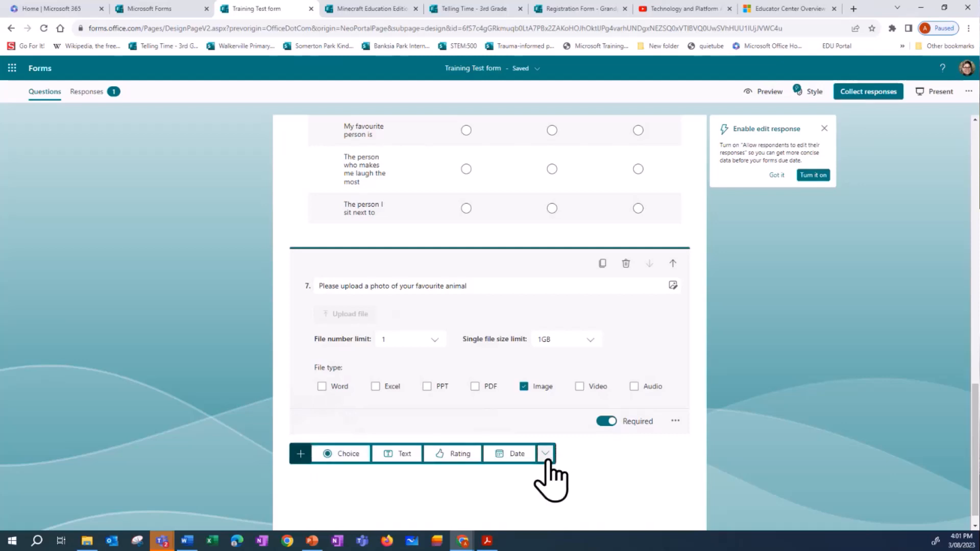
click(548, 456)
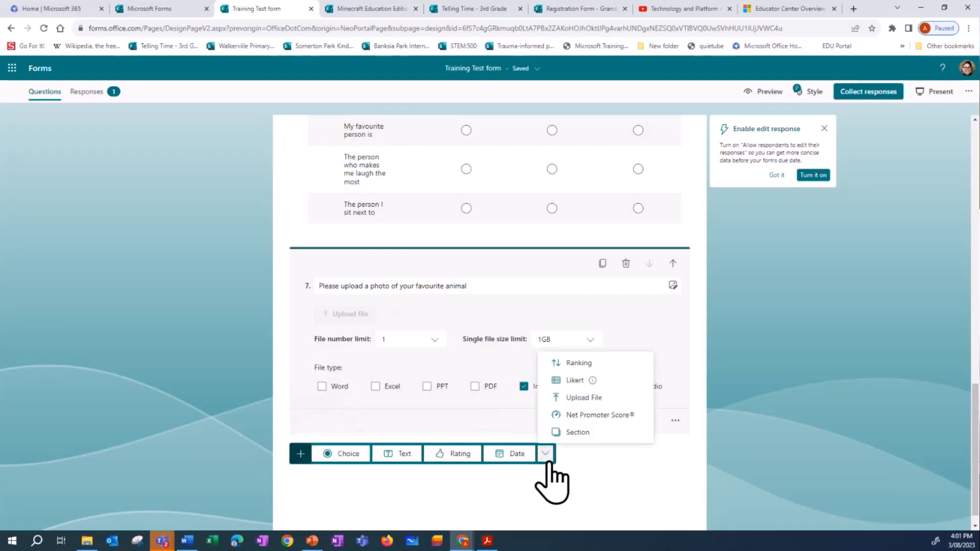
click(570, 418)
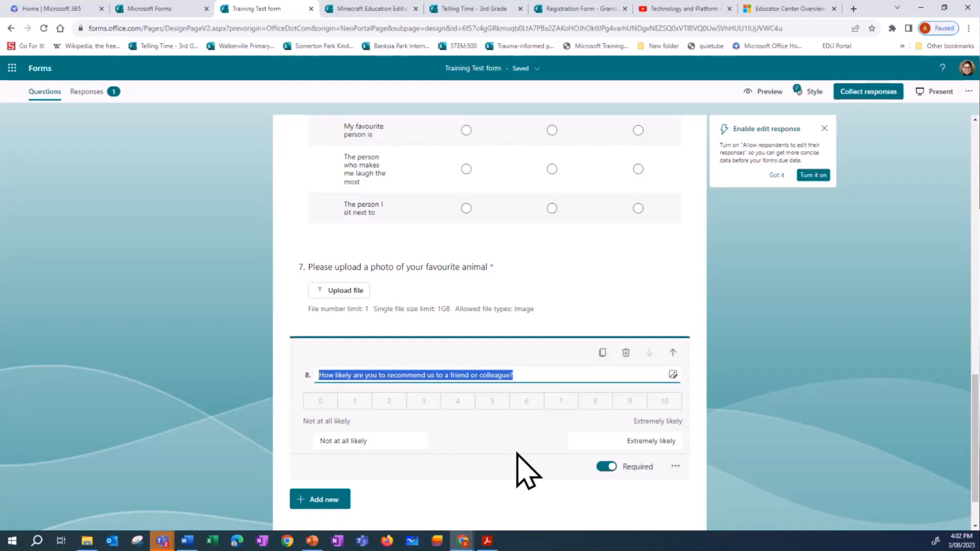
click(503, 428)
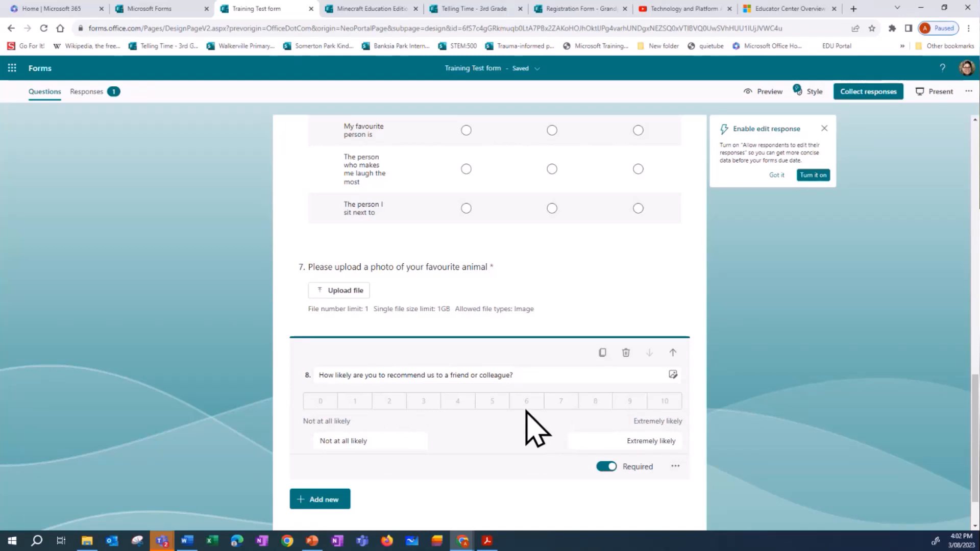
Add a new section after the Net Promoter Score question and title it "Favourite activities"
scroll(524, 423, up, 7)
scroll(526, 405, up, 1)
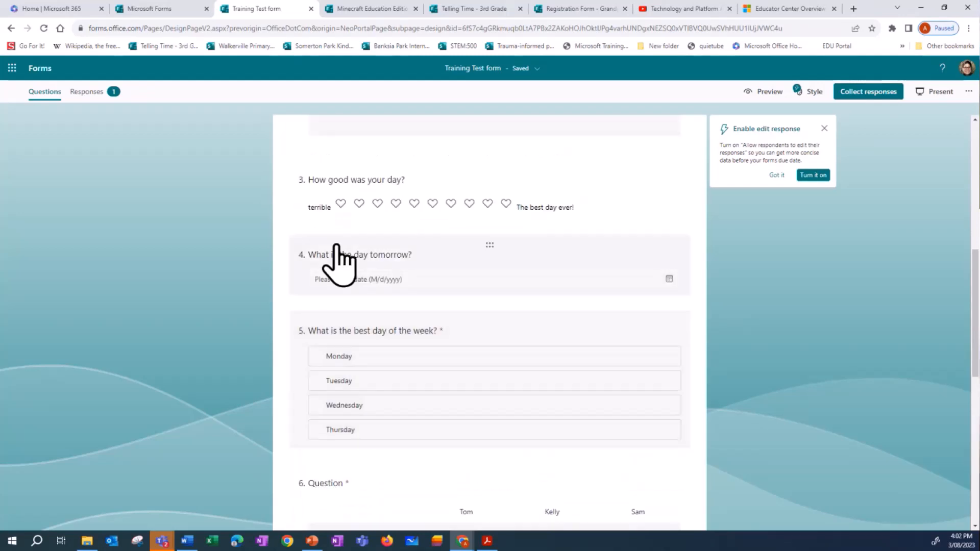
scroll(519, 433, down, 9)
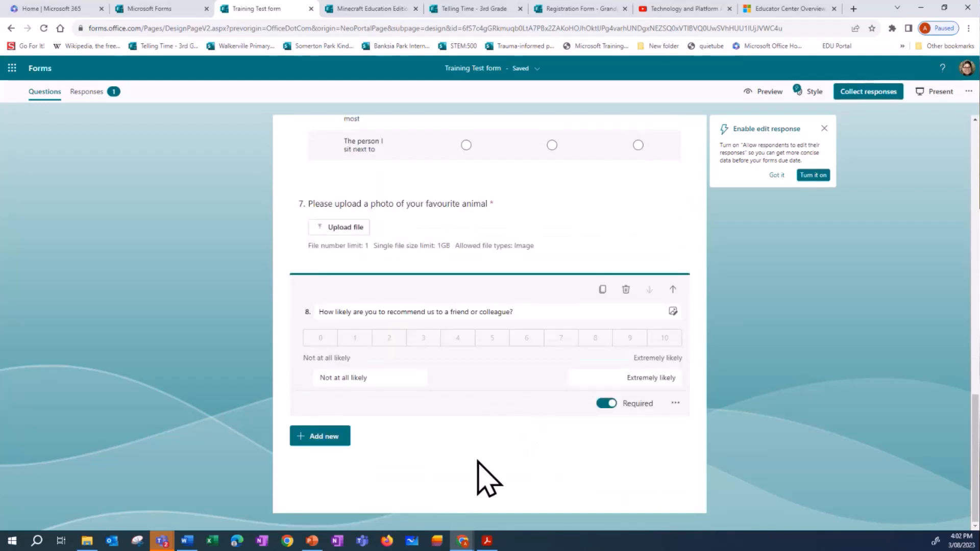
click(329, 442)
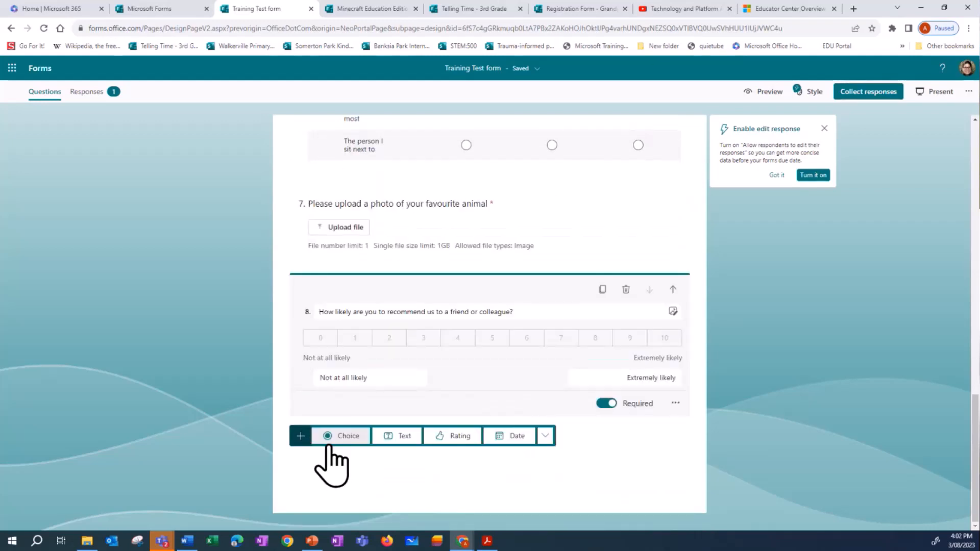
click(545, 437)
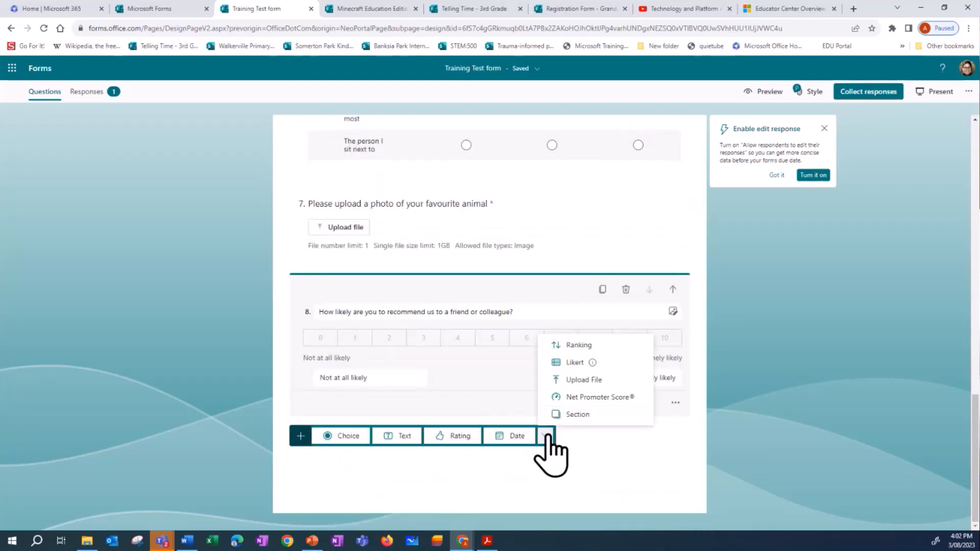
click(570, 414)
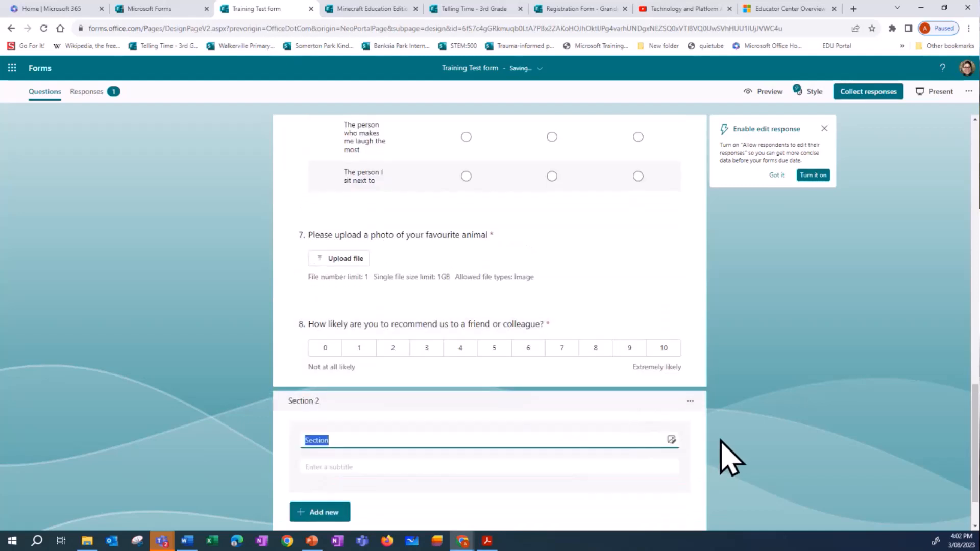
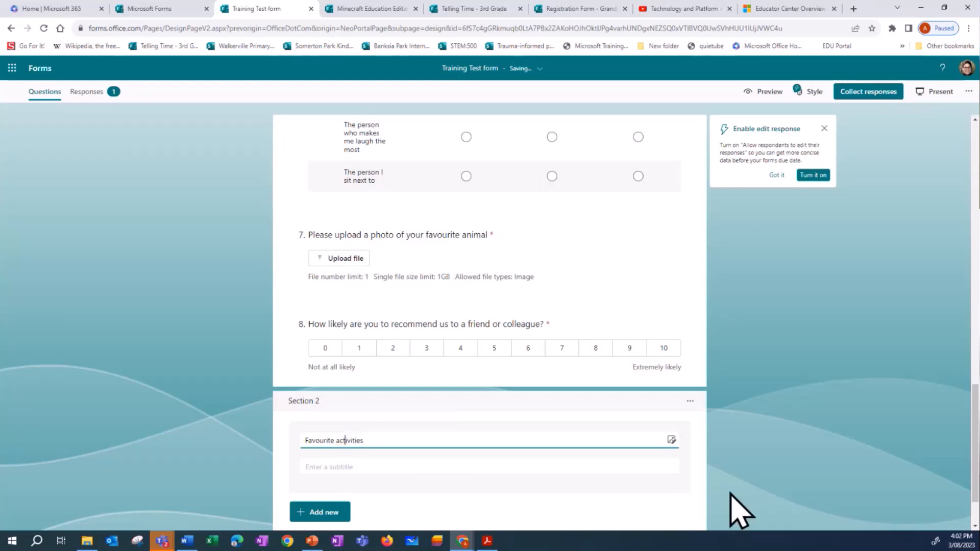
click(730, 476)
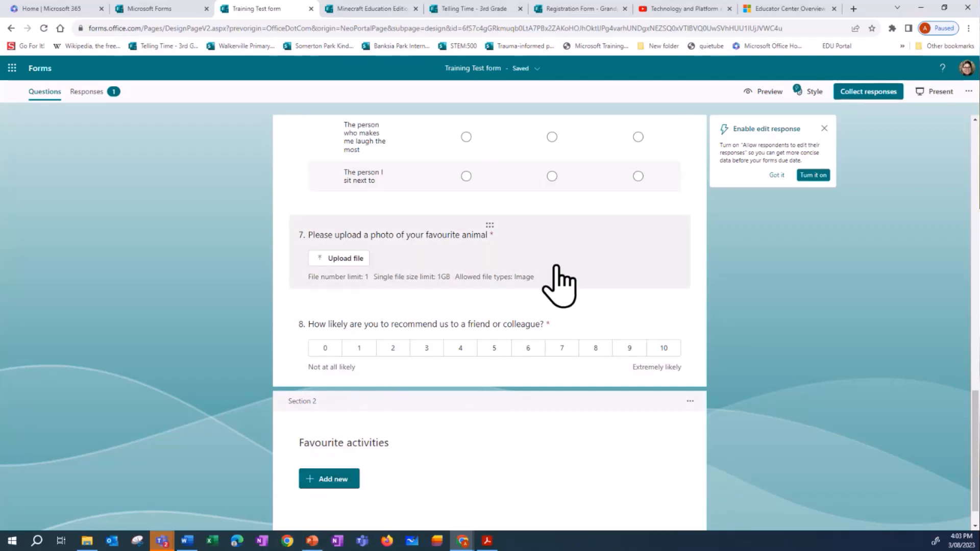
Move the favourite animal photo upload question down past the recommendation question and into the Favourite activities section
click(625, 258)
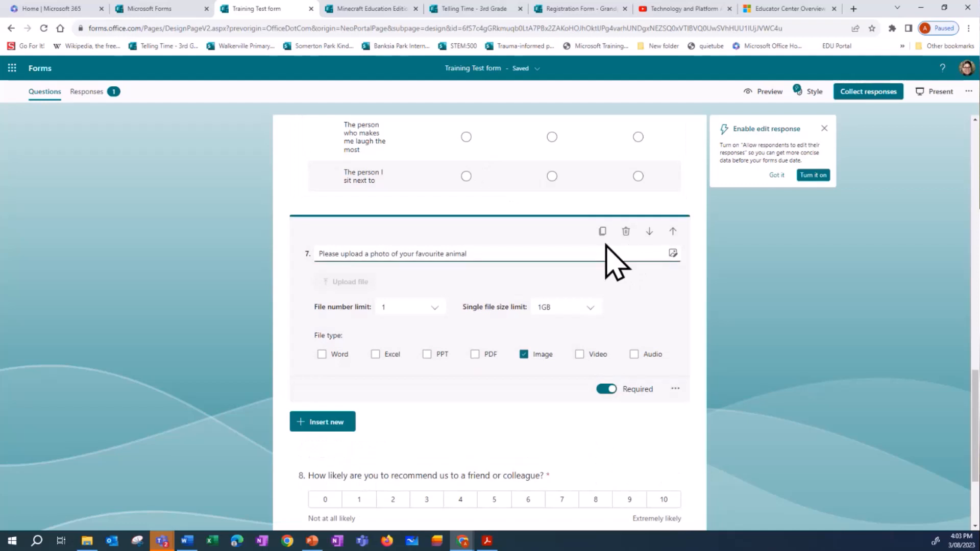
click(650, 232)
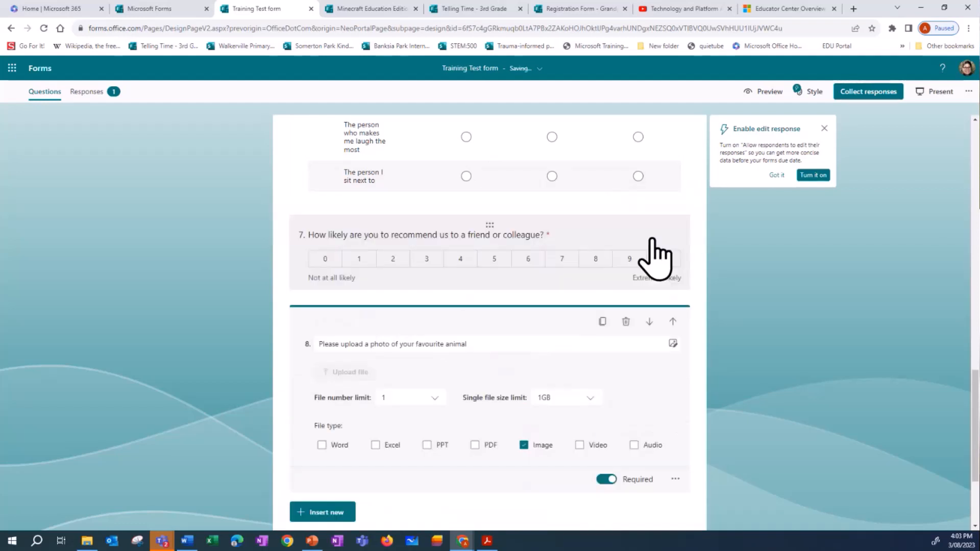
click(649, 321)
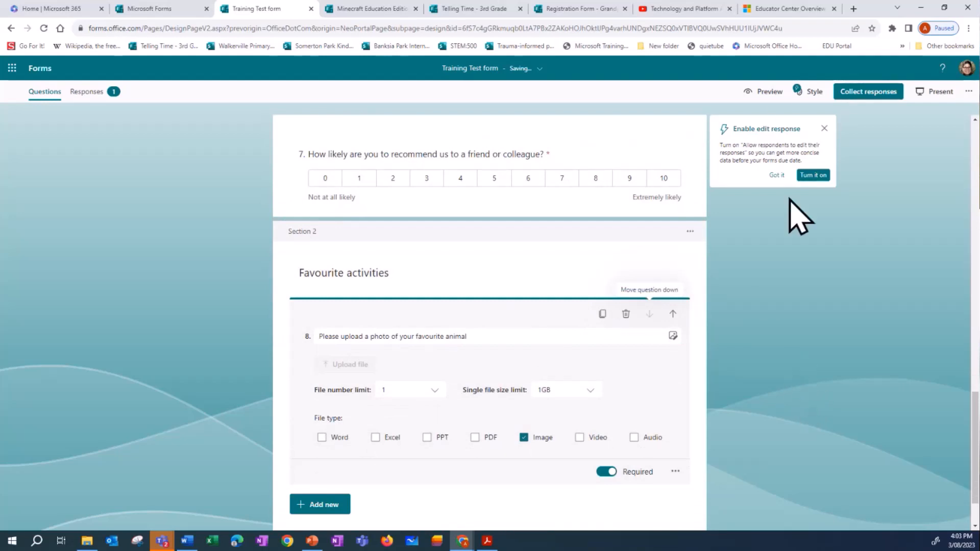
Preview the form as a respondent and rate the question about recommending us to a friend or colleague 3
click(767, 97)
scroll(508, 302, down, 10)
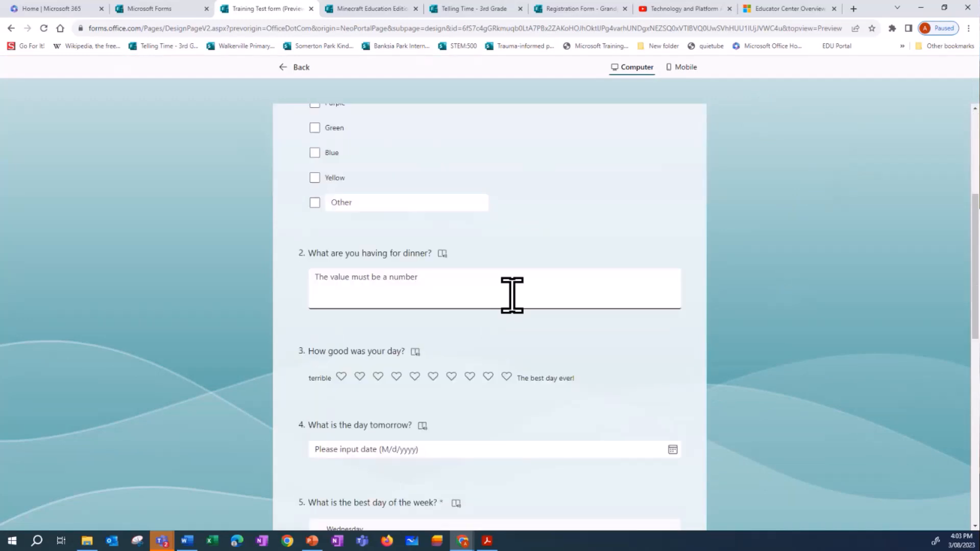
scroll(512, 295, down, 3)
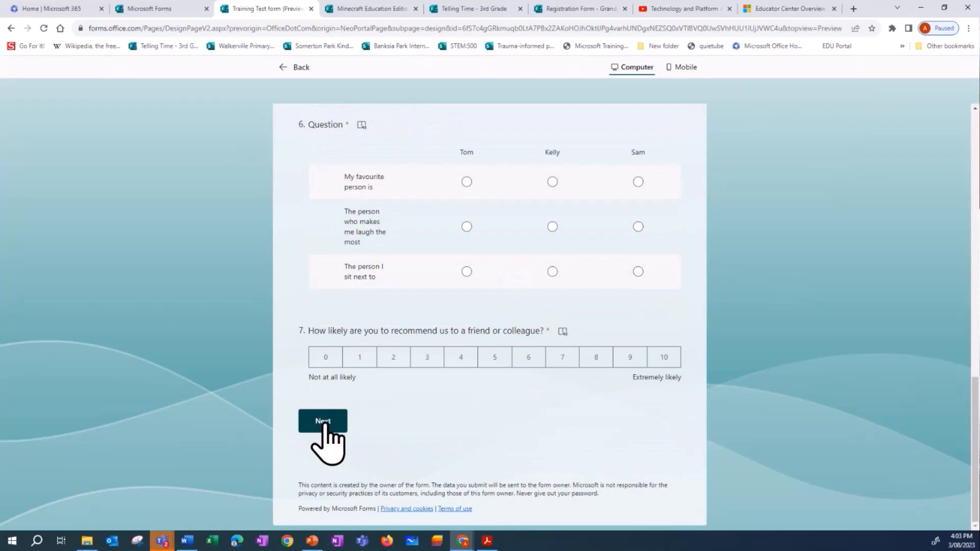
click(434, 360)
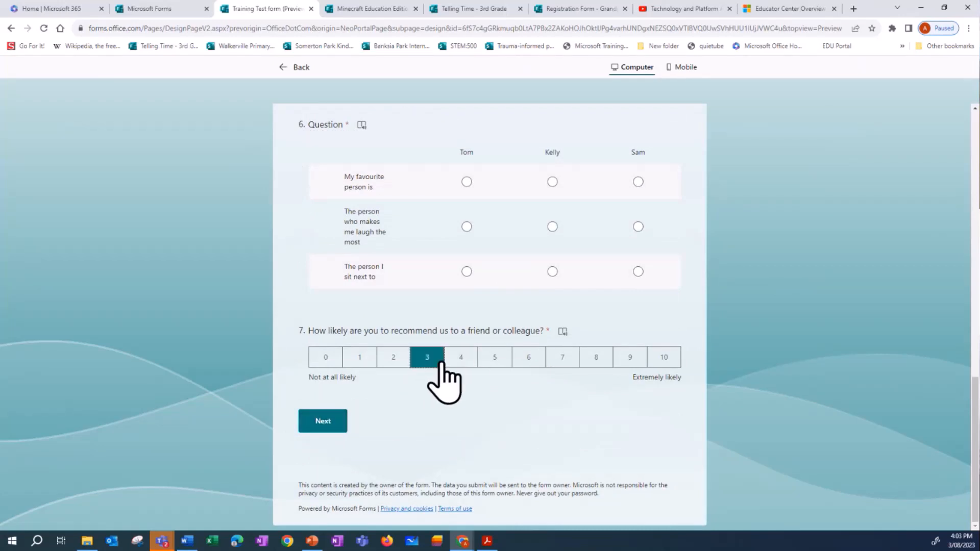
Answer the Likert question with the second column for the favourite person and sit-next-to rows, and the first column for the laugh row
scroll(546, 338, up, 3)
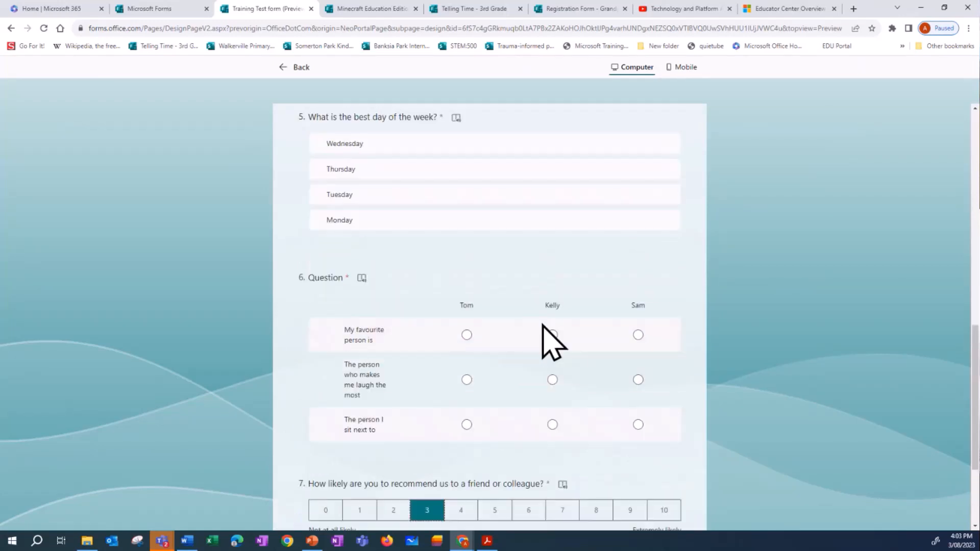
click(552, 334)
click(466, 379)
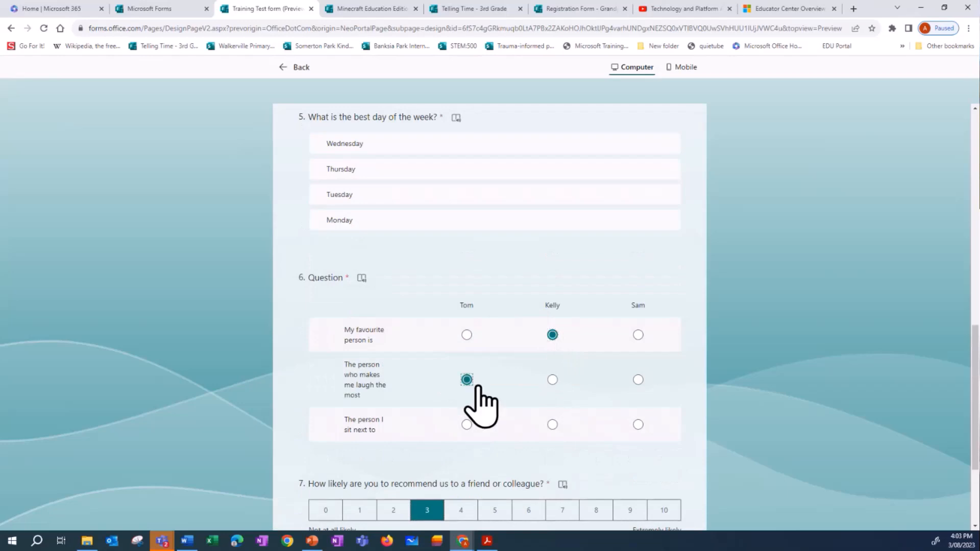
click(552, 424)
Rank the best days of the week in the preview as Thursday, Tuesday, Wednesday, Monday
scroll(605, 367, up, 4)
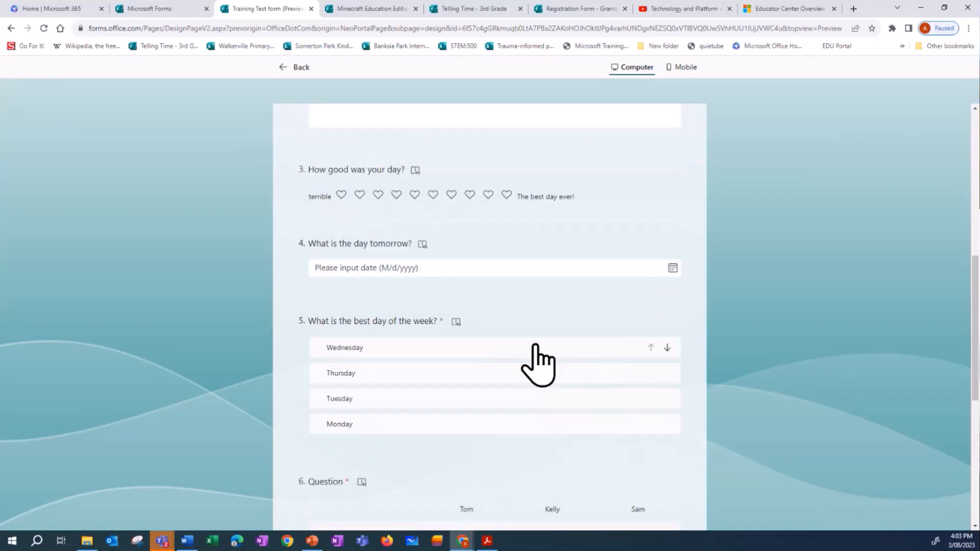
click(651, 373)
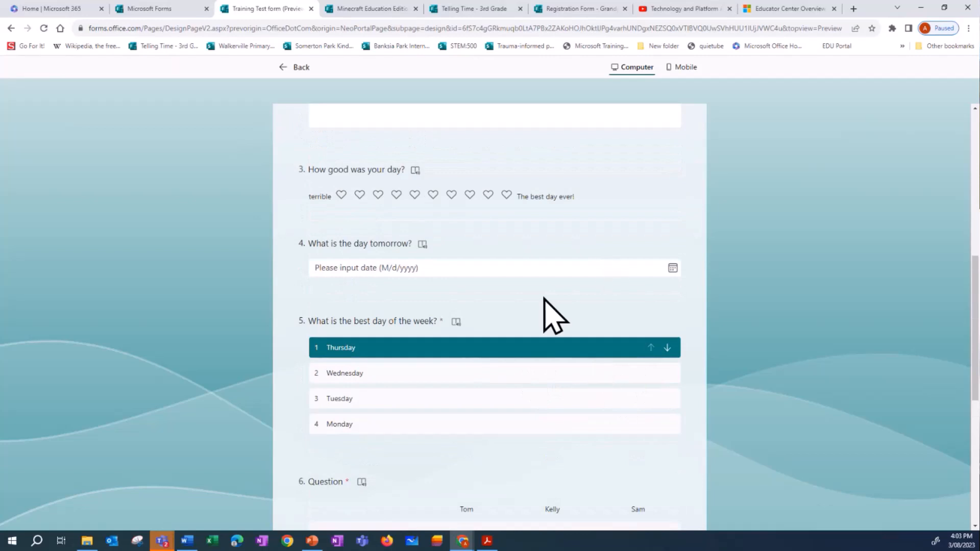
click(666, 373)
scroll(500, 274, up, 3)
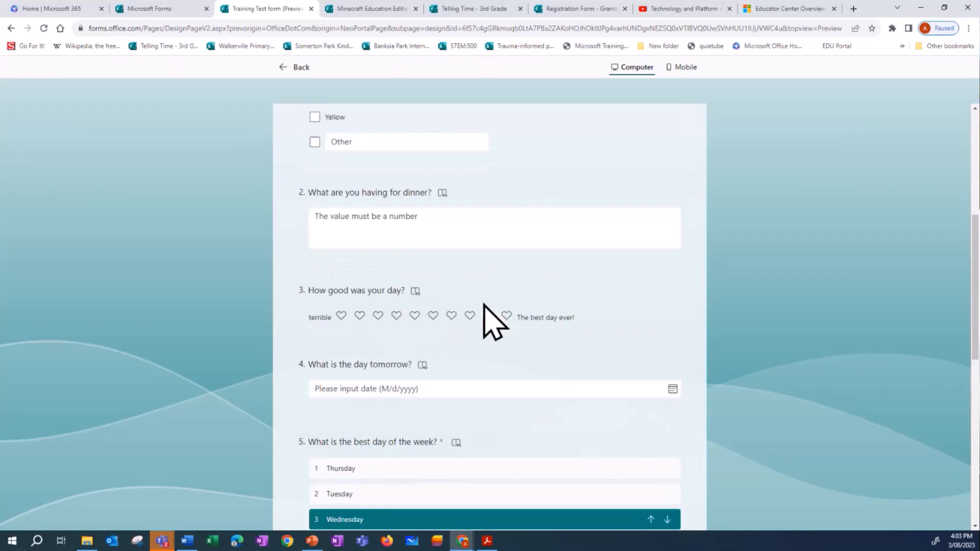
scroll(426, 325, up, 4)
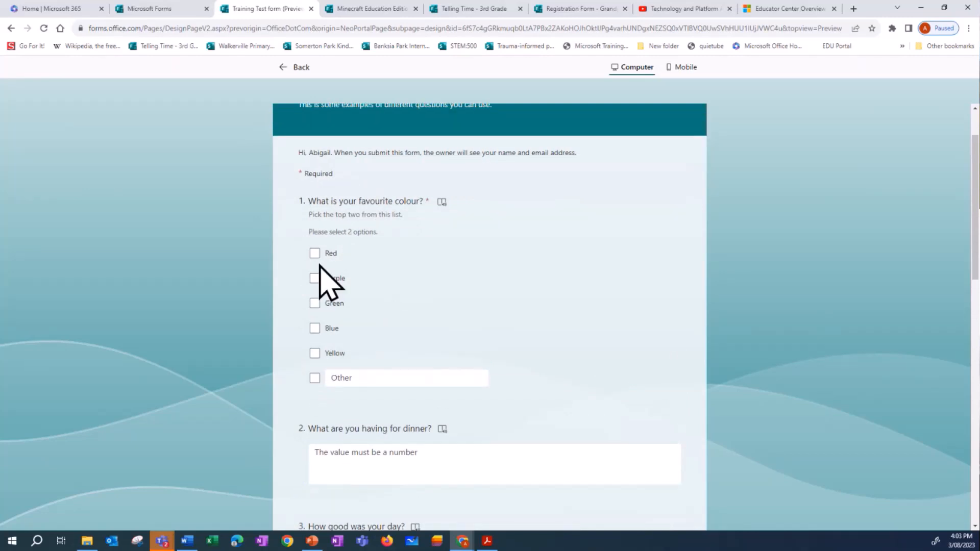
Preview the form's questions through to the Favourite activities section and return to the question editor
click(315, 254)
click(314, 278)
scroll(603, 327, down, 11)
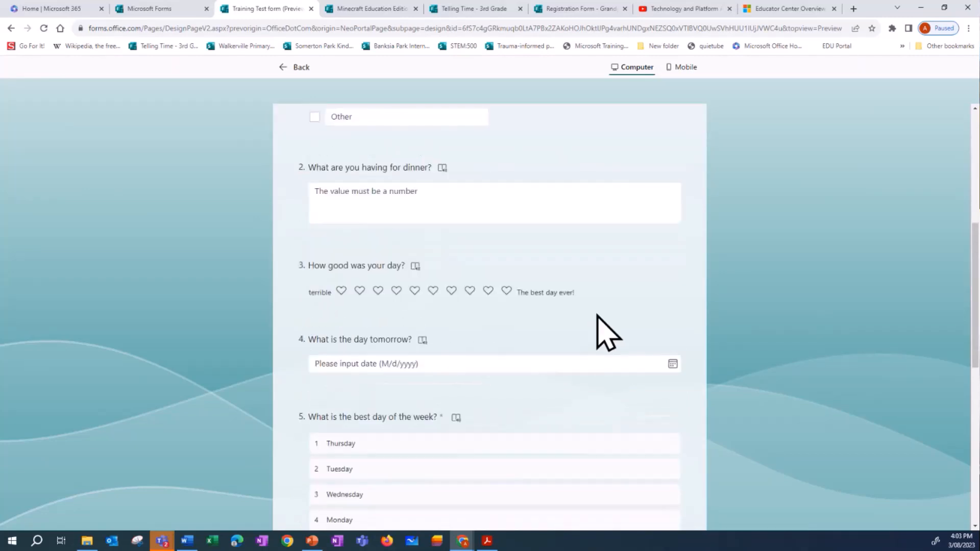
scroll(596, 317, down, 3)
click(321, 423)
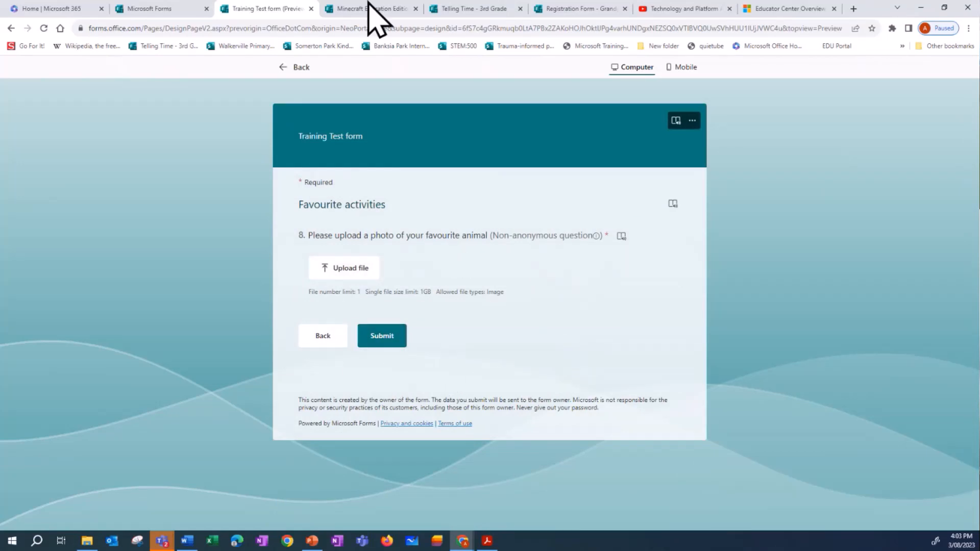
click(282, 70)
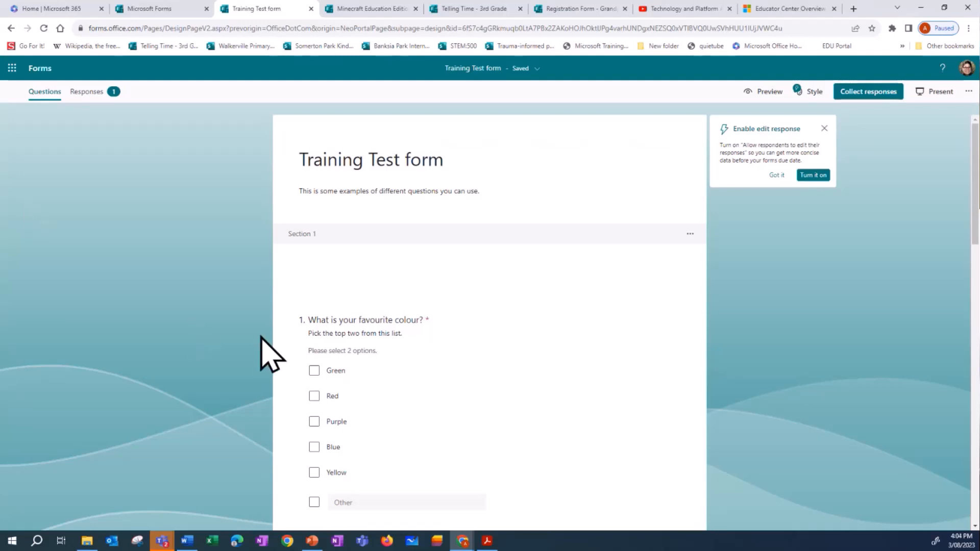
Open the "How good was your day?" question for editing, select its title text, and close it
scroll(511, 352, down, 2)
scroll(513, 348, down, 4)
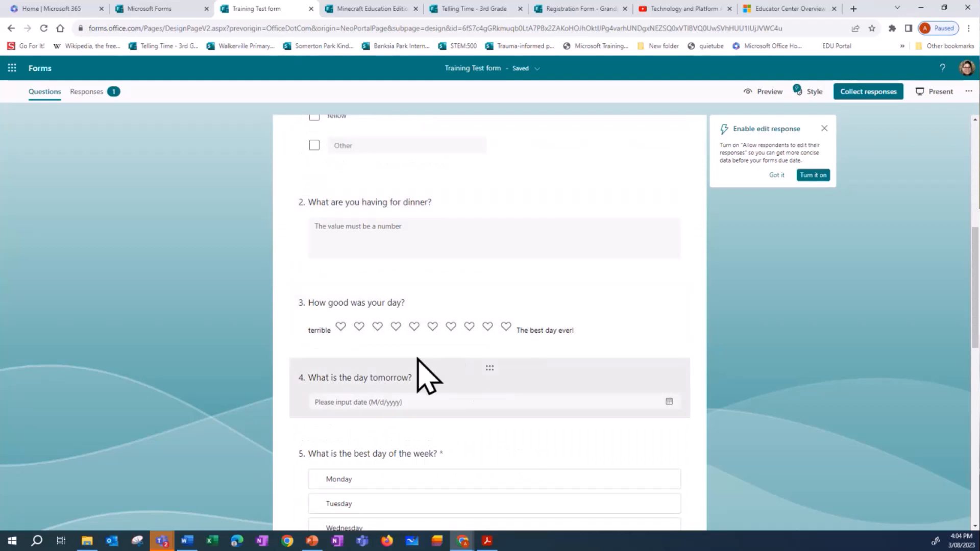
click(381, 321)
triple_click(407, 312)
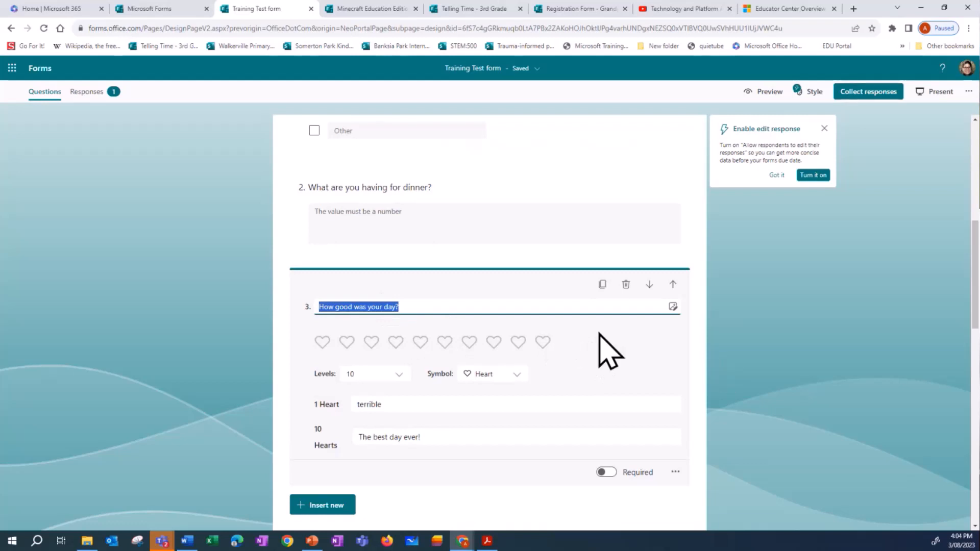
click(744, 376)
Delete the "Please upload a photo of your favourite animal" question from Section 2, including its collected response data
scroll(612, 363, down, 7)
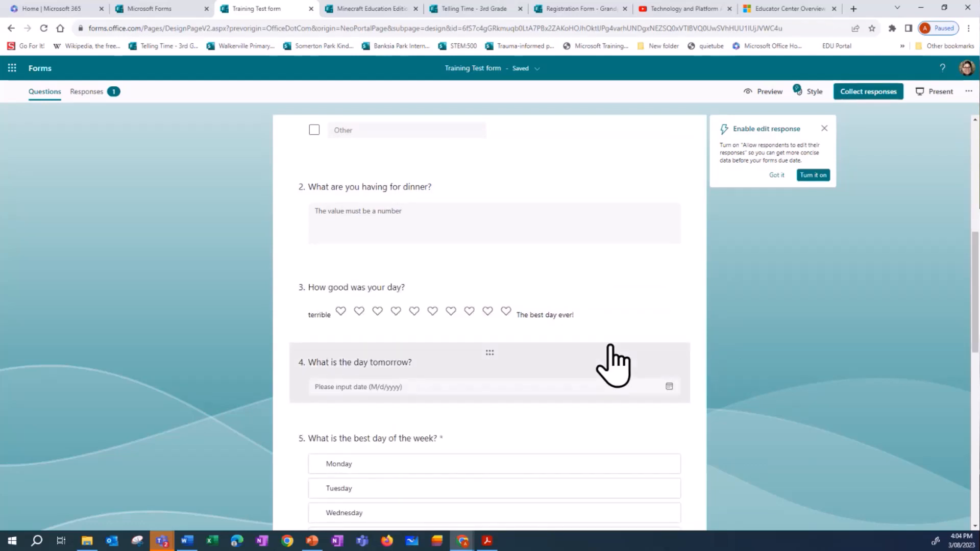
scroll(610, 348, down, 7)
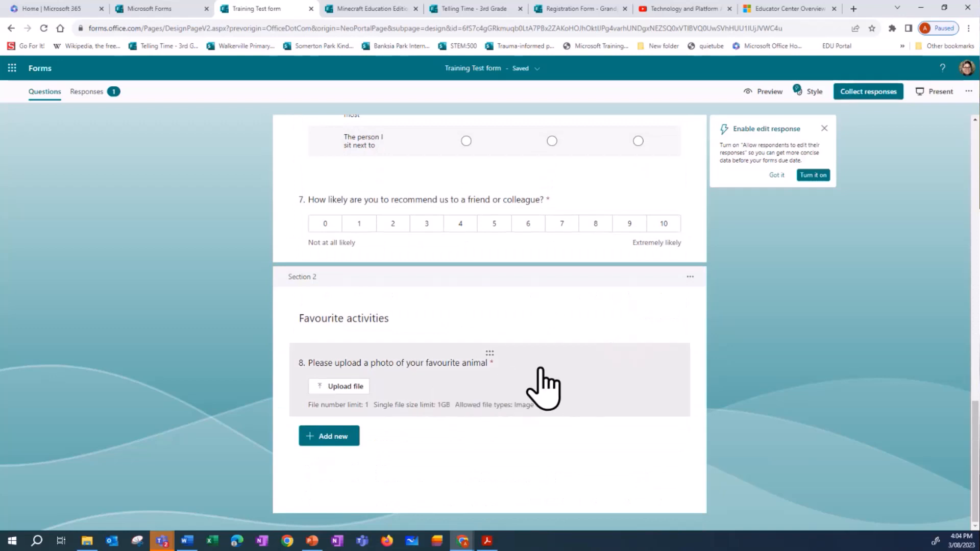
click(533, 388)
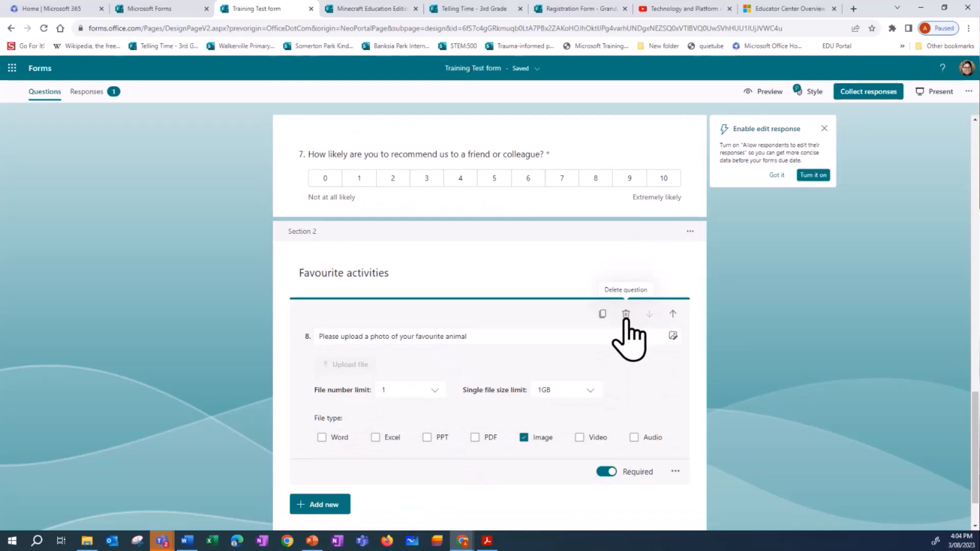
click(626, 314)
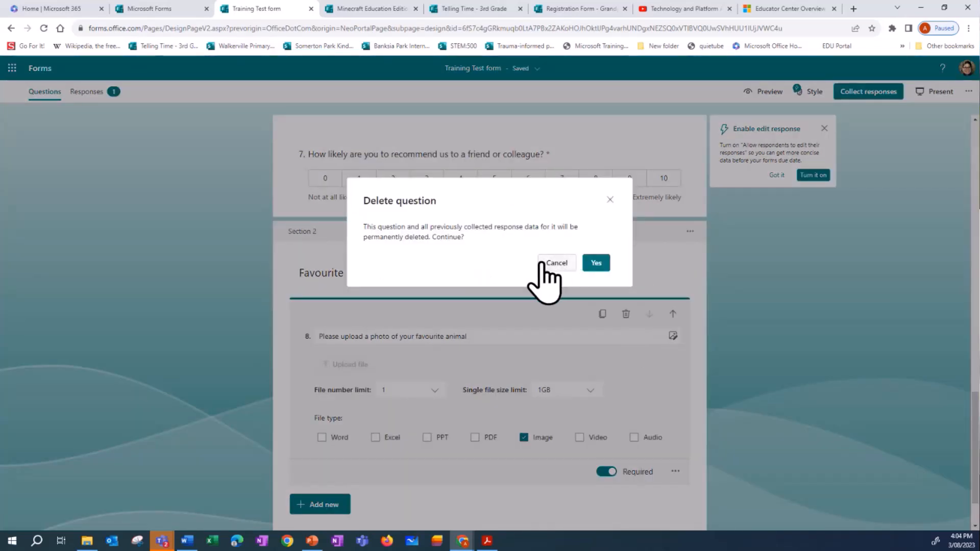
click(597, 264)
Duplicate the "What is the best day of the week?" ranking question
scroll(661, 337, up, 4)
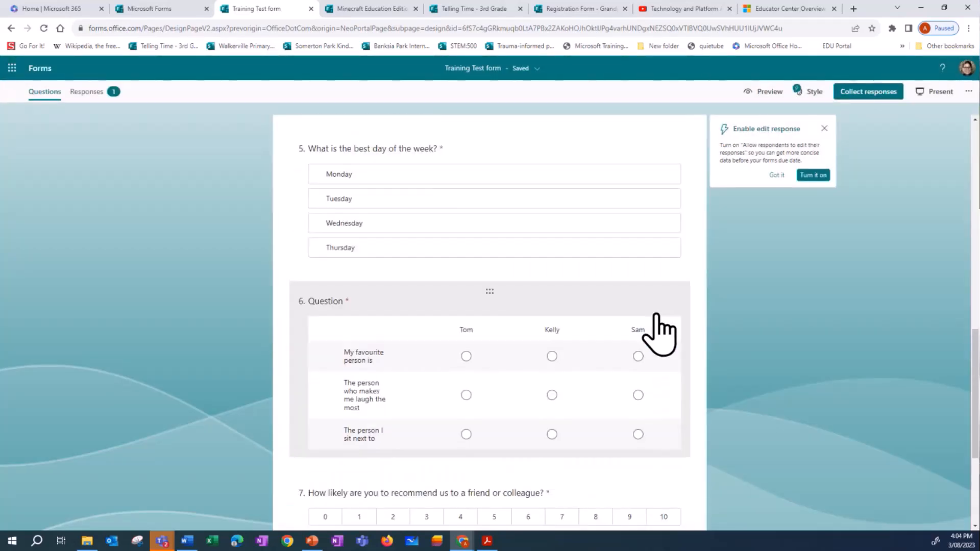
scroll(656, 327, up, 1)
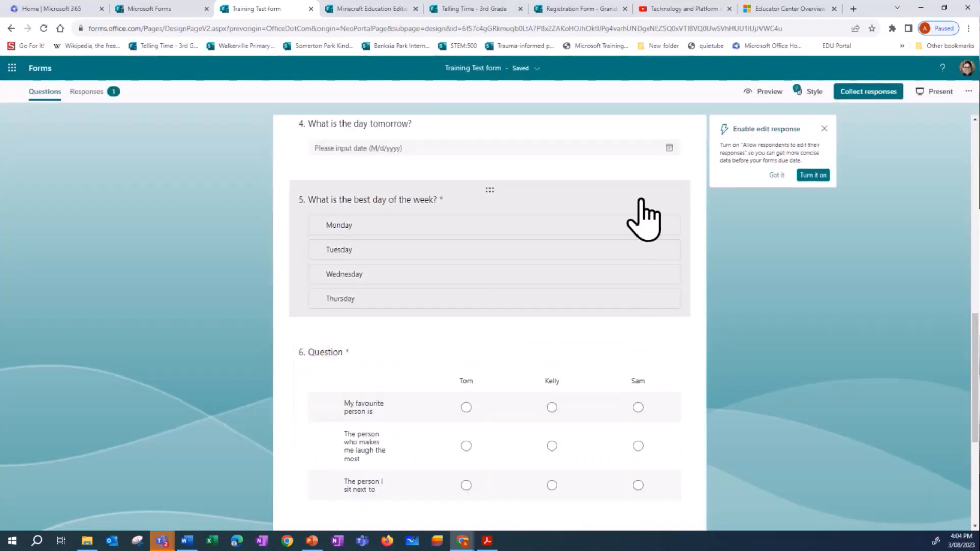
click(640, 200)
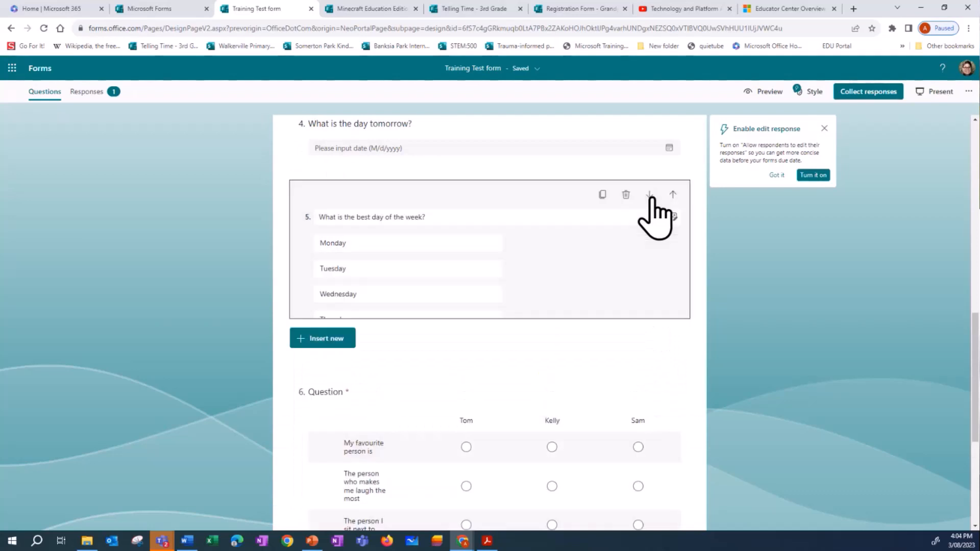
click(602, 196)
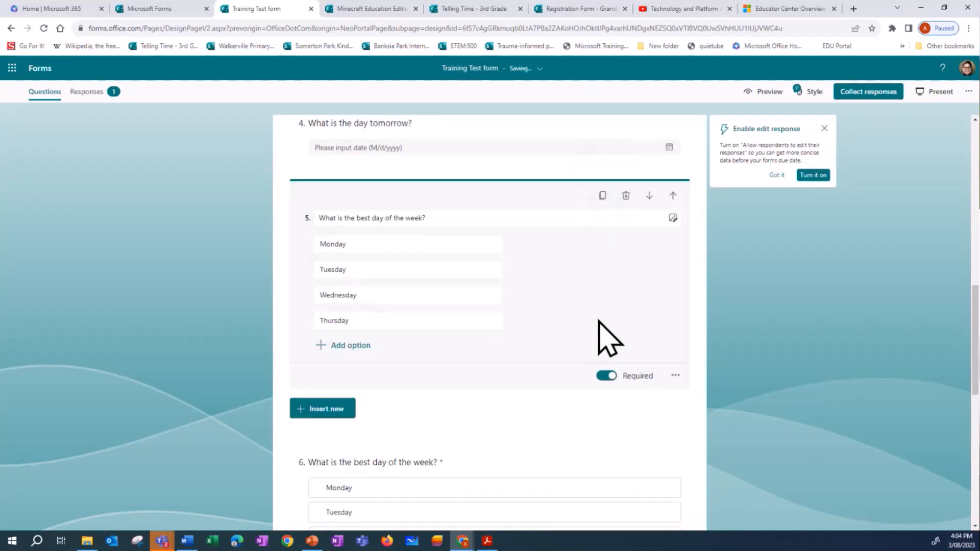
Reword the duplicated question's title to "What is the worst day of the week?"
scroll(587, 319, down, 2)
click(408, 357)
double_click(365, 271)
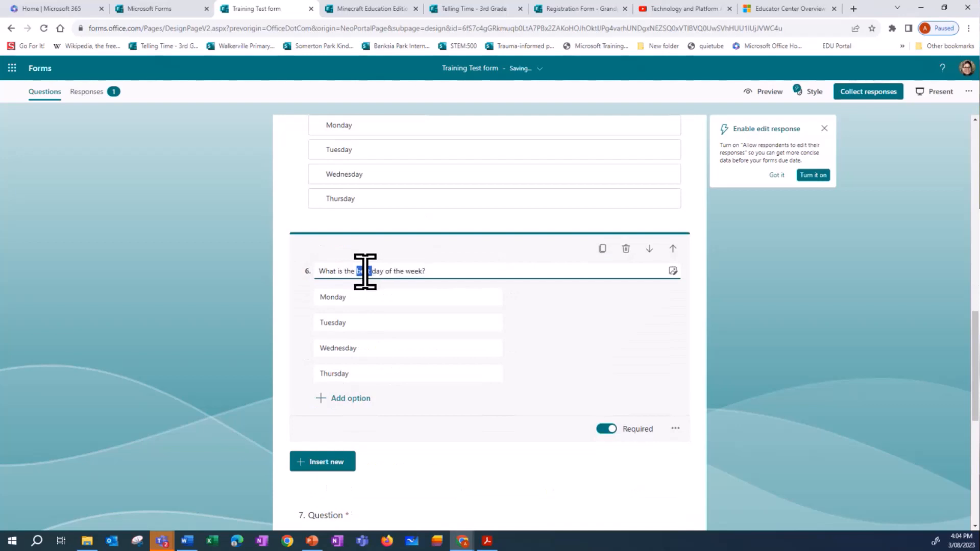
text(wor)
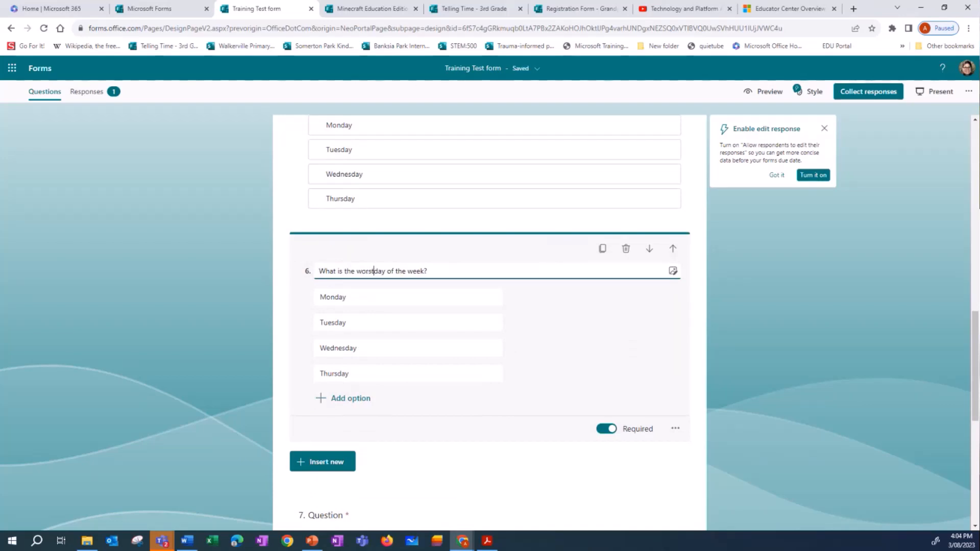
click(736, 330)
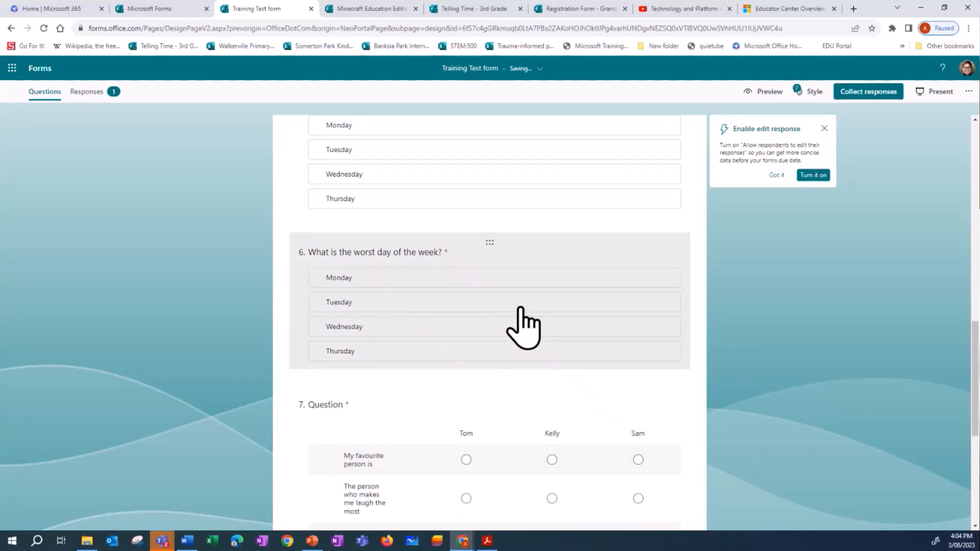
Turn off multiple answers for "What is your favourite colour?" and display its choices as a drop-down
scroll(521, 327, up, 10)
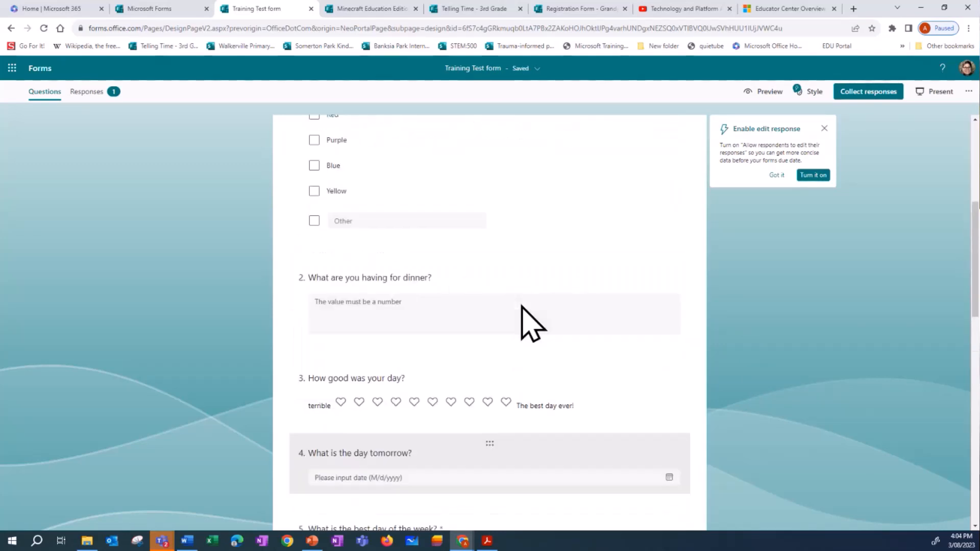
click(427, 291)
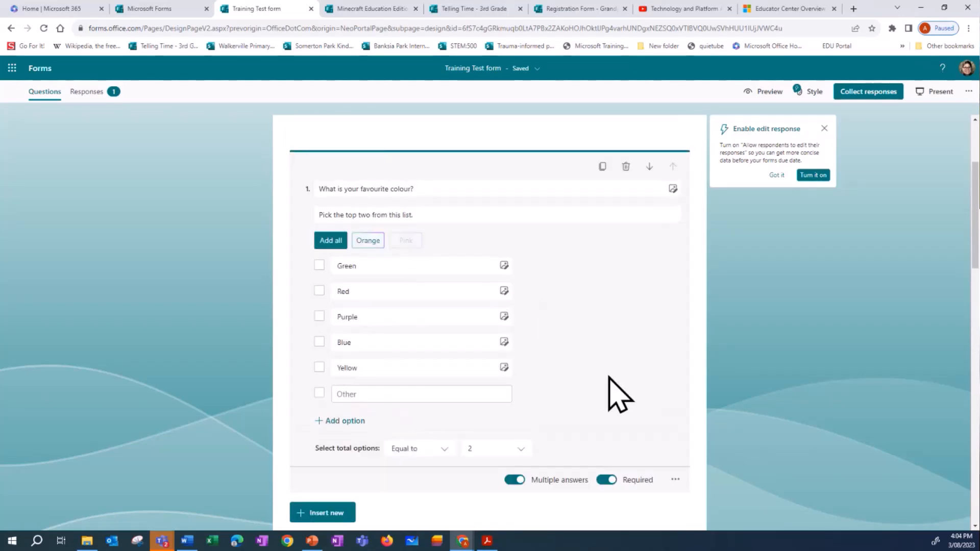
click(514, 480)
click(675, 451)
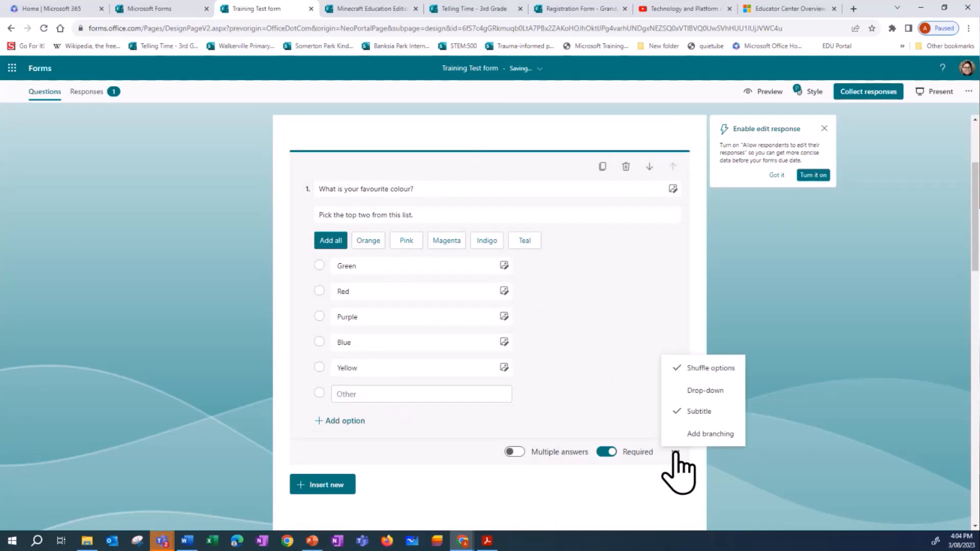
click(683, 393)
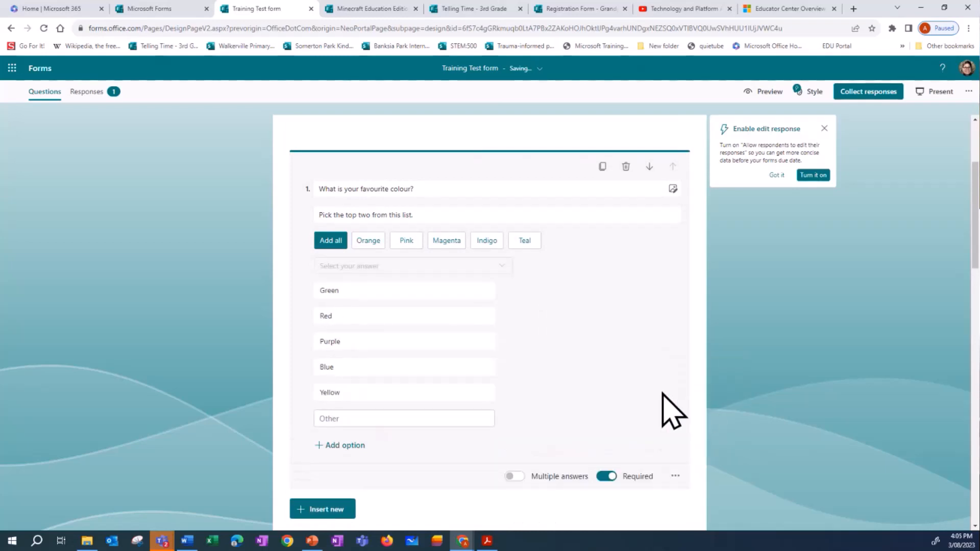
Add another answer option to the favourite colour question and open its branching settings
click(345, 448)
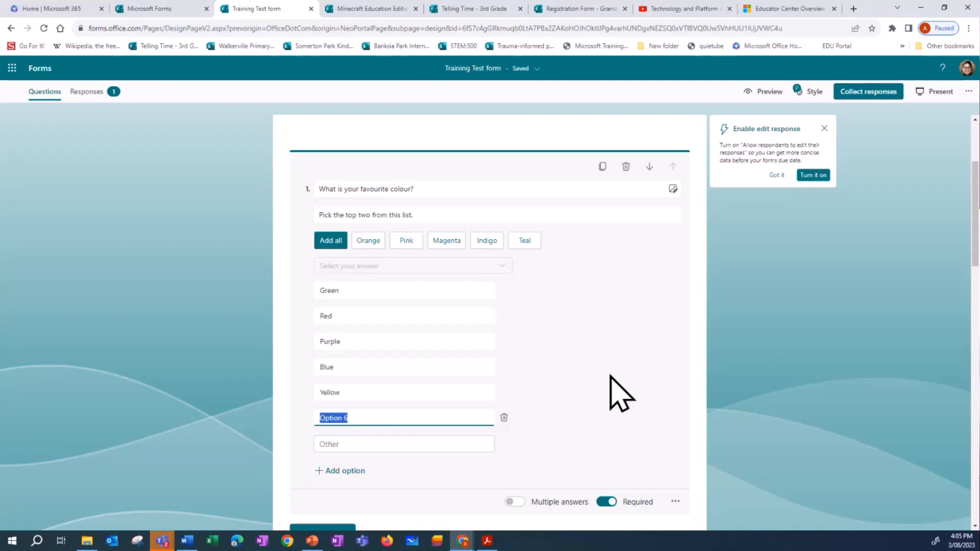
scroll(740, 460, down, 2)
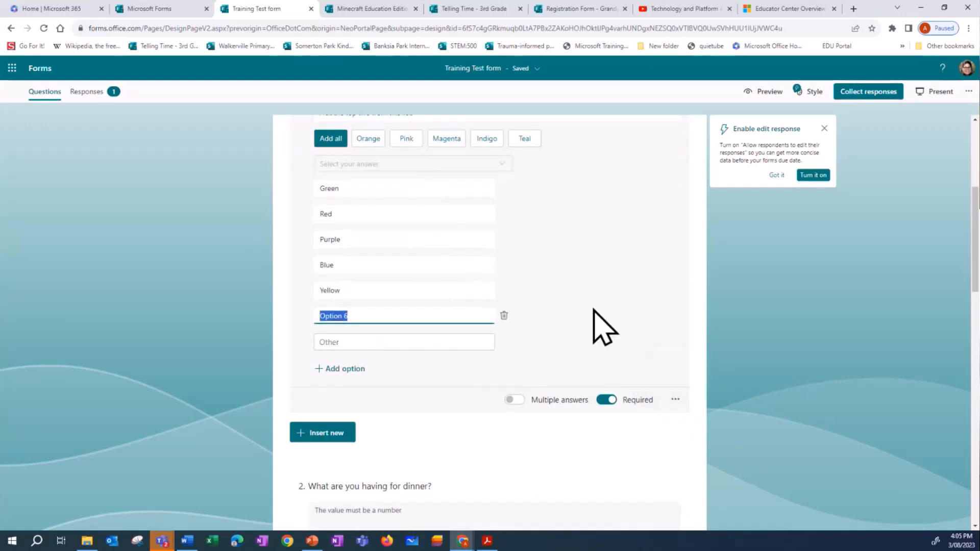
click(675, 402)
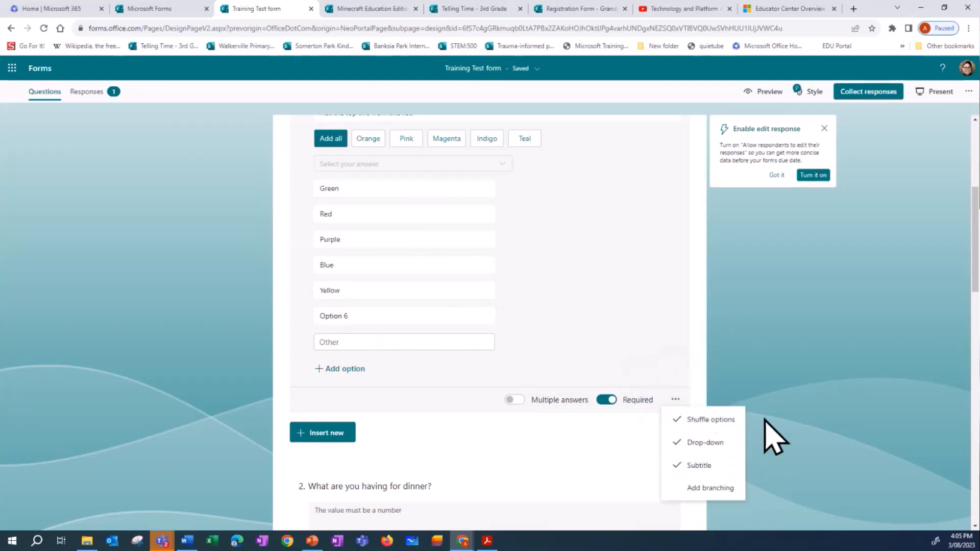
click(699, 488)
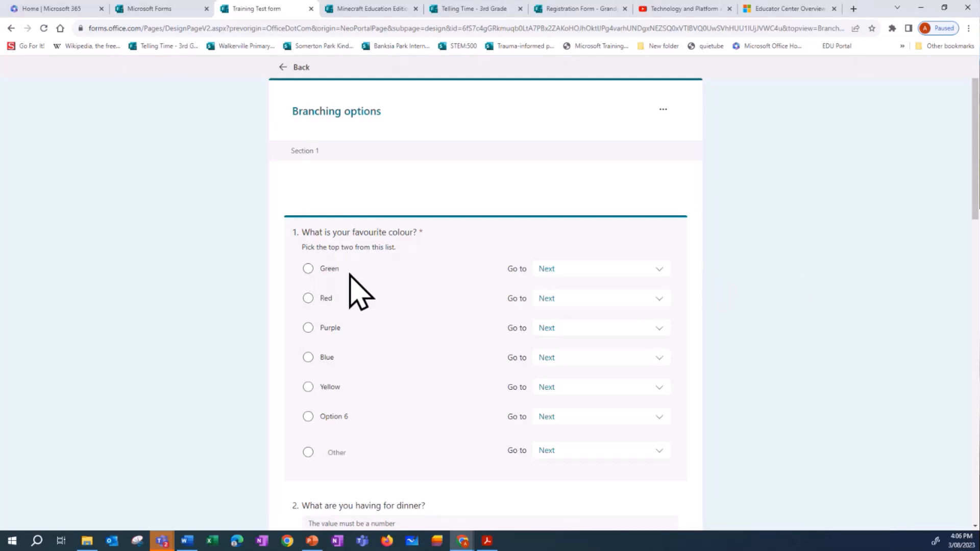
Branch the favourite colour answers: Green to "How good was your day?", Red to the end of the form, Purple to "What are you having for dinner?"
click(651, 269)
scroll(781, 286, down, 1)
scroll(782, 298, down, 1)
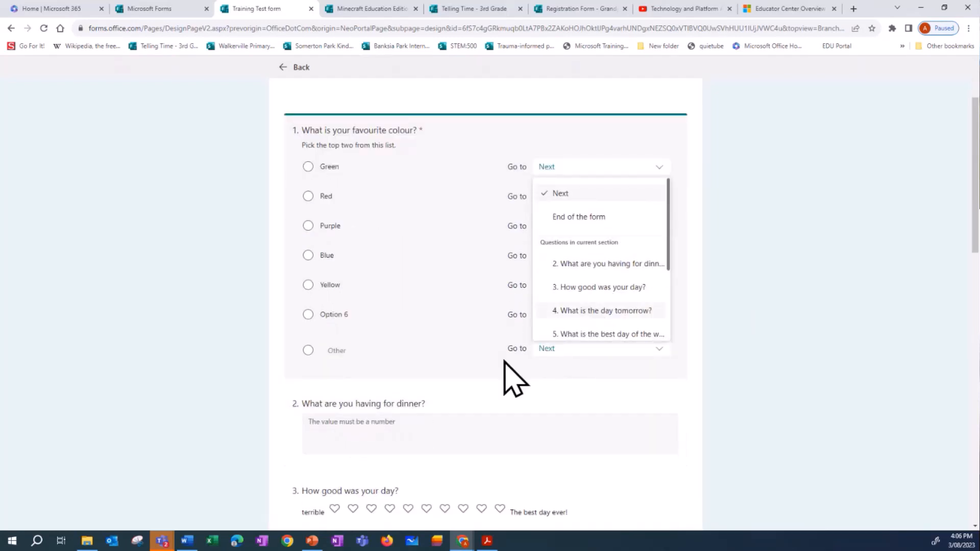
click(614, 289)
click(658, 198)
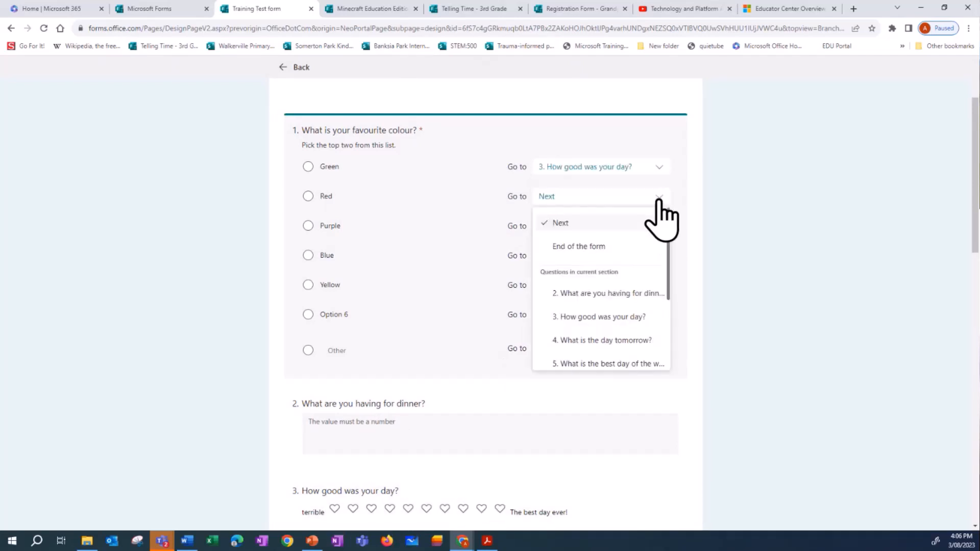
click(584, 247)
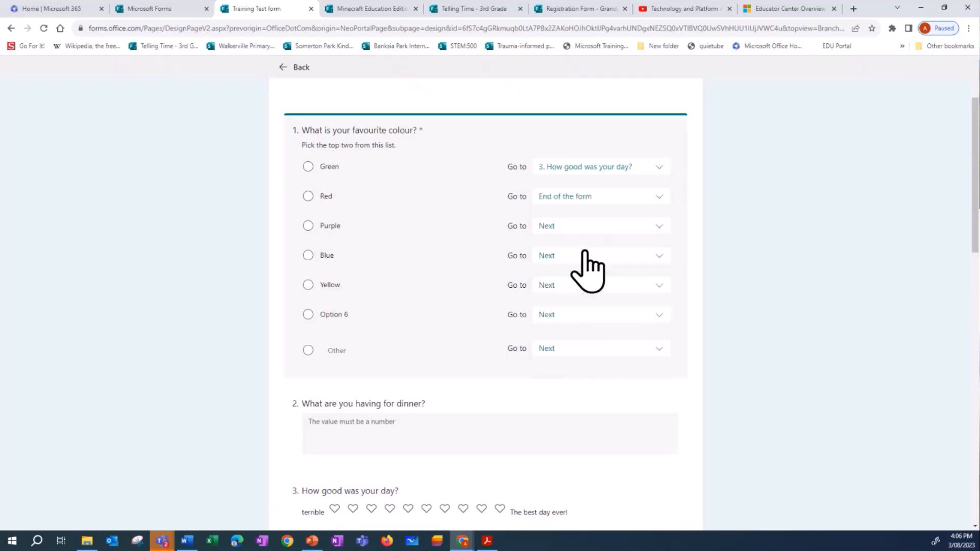
click(658, 227)
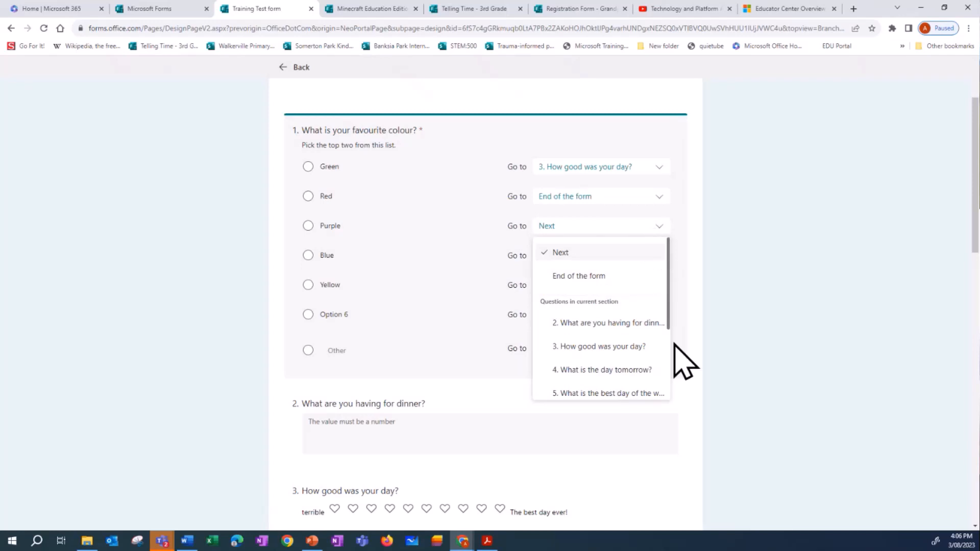
click(607, 326)
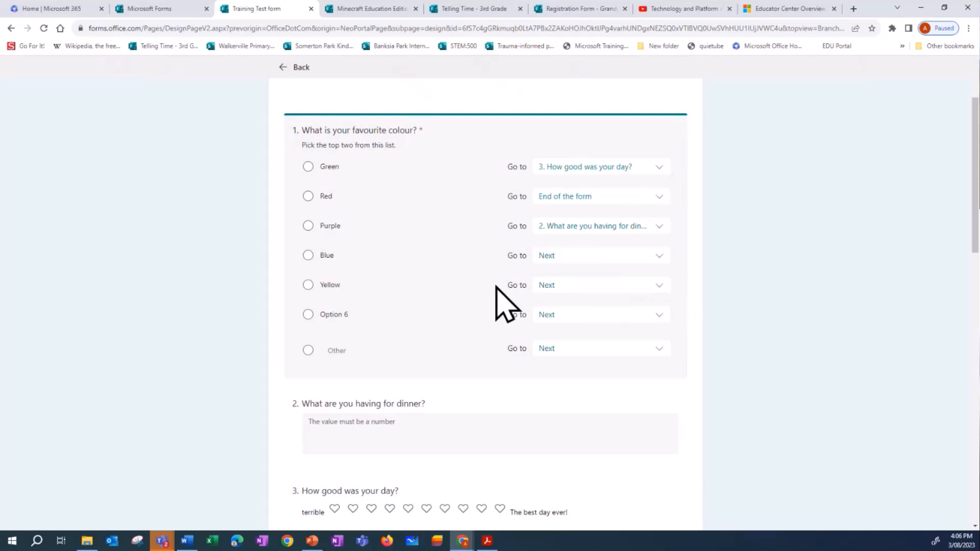
Set the "What is the best day of the week?" question to branch to "What is your favourite colour?"
scroll(490, 296, down, 6)
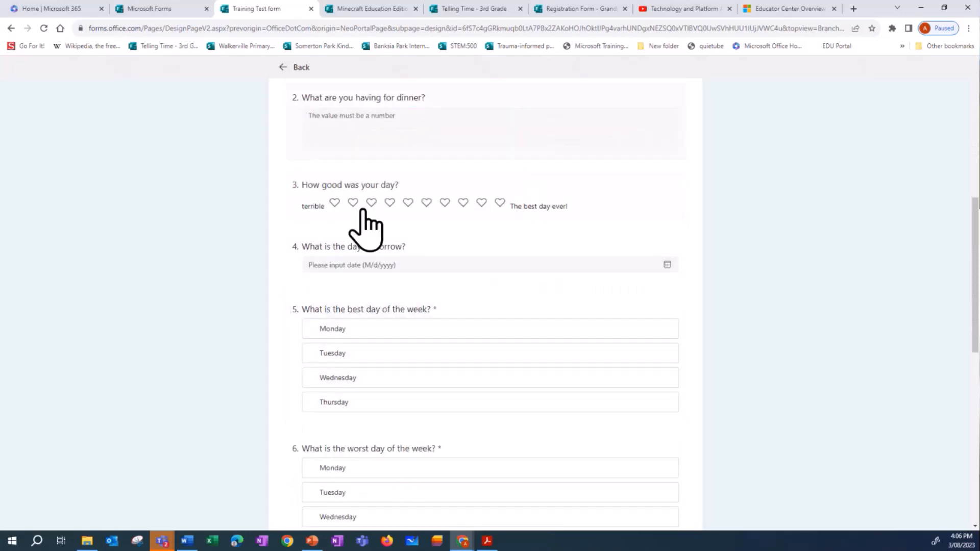
click(551, 369)
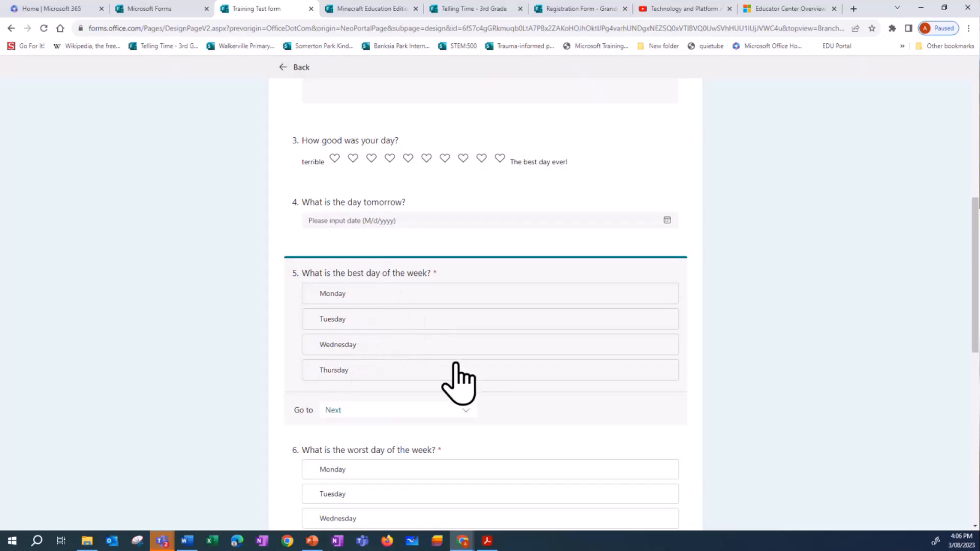
click(464, 411)
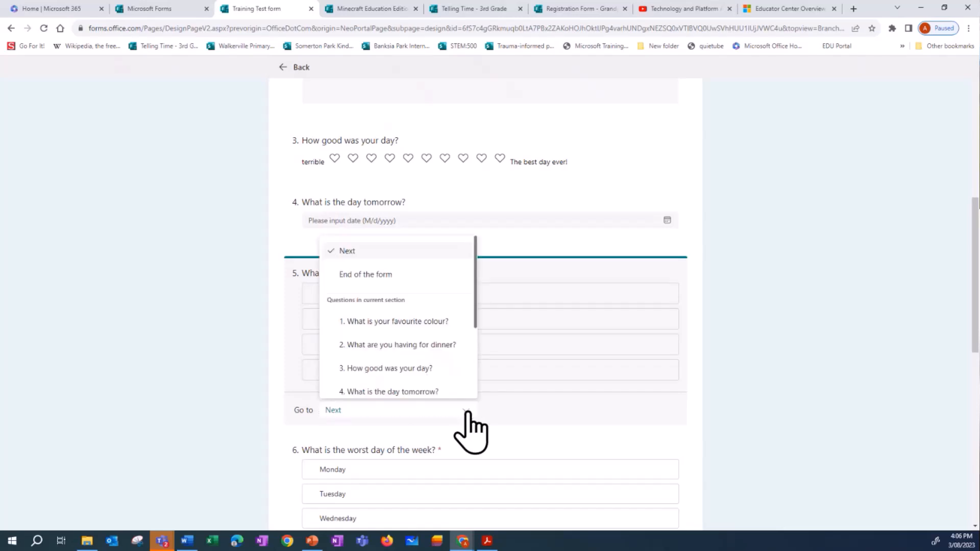
click(361, 321)
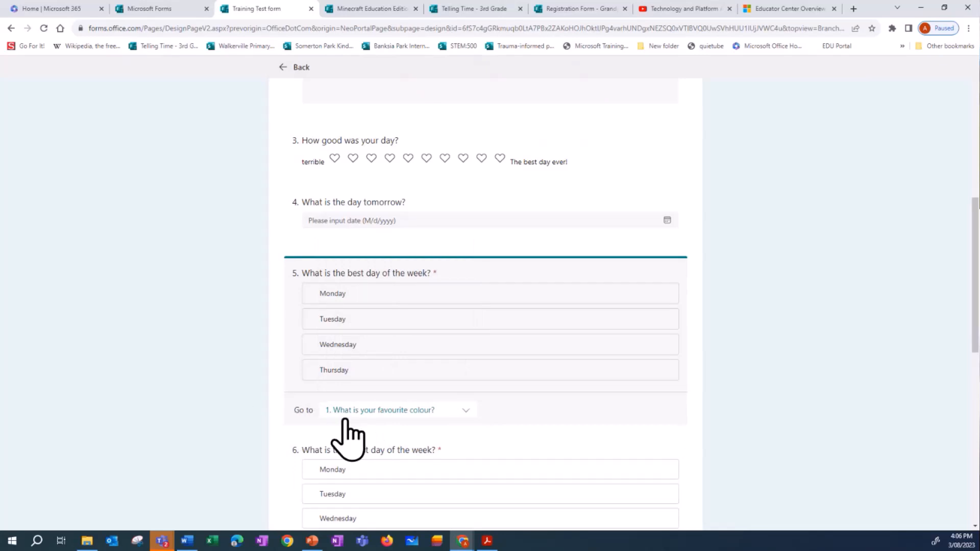
Review the branching destinations assigned across the form's questions
scroll(459, 452, down, 3)
scroll(505, 422, down, 3)
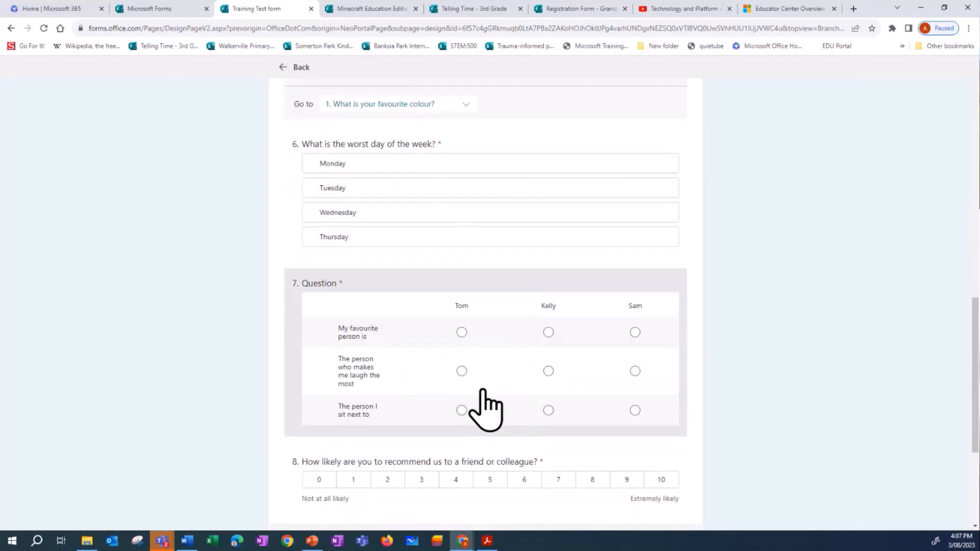
scroll(472, 398, up, 7)
scroll(485, 401, up, 7)
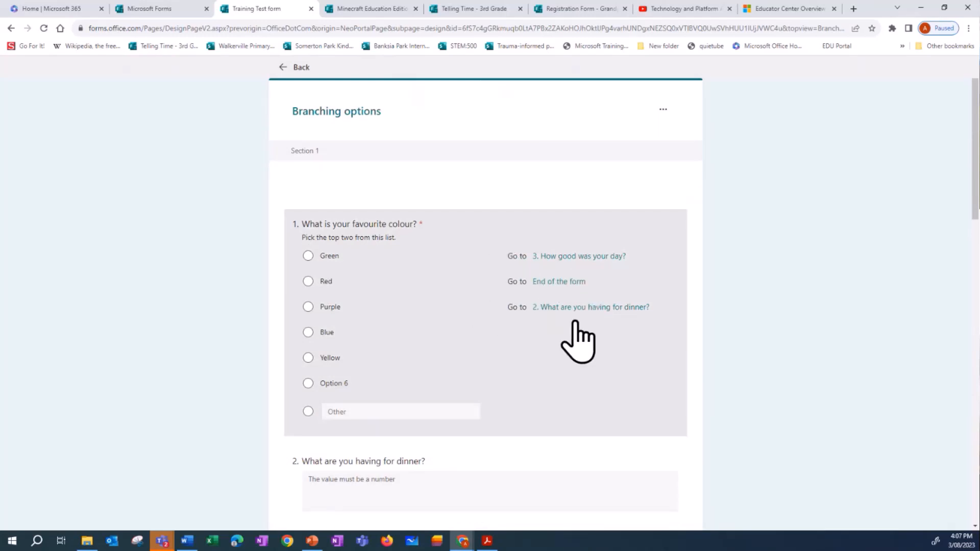
Set the "What are you having for dinner?" question to branch to the end of the form
scroll(547, 365, down, 3)
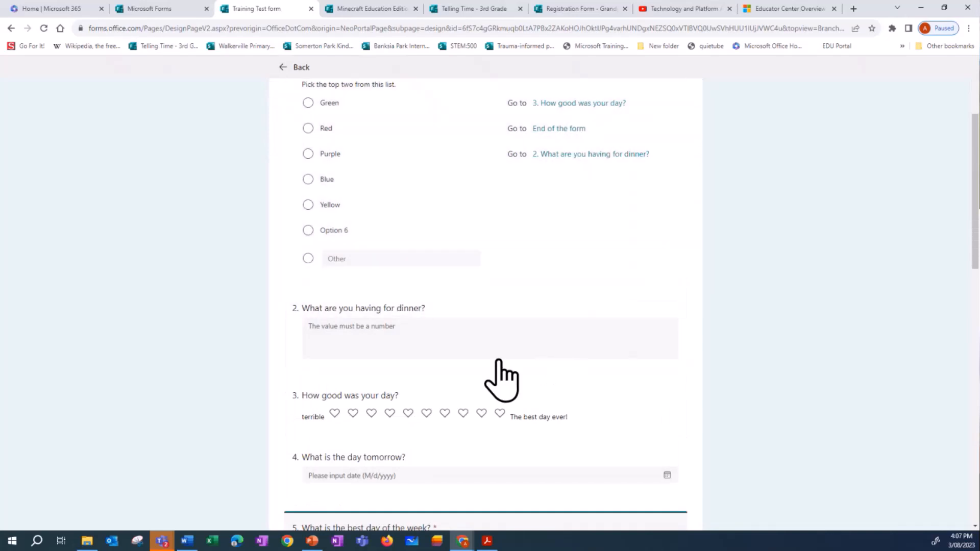
click(418, 341)
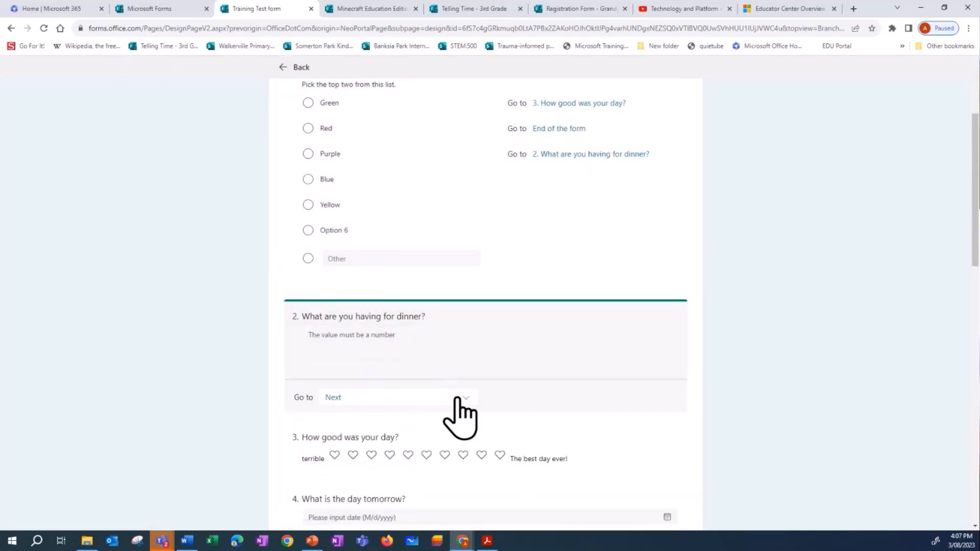
click(465, 398)
scroll(414, 368, down, 3)
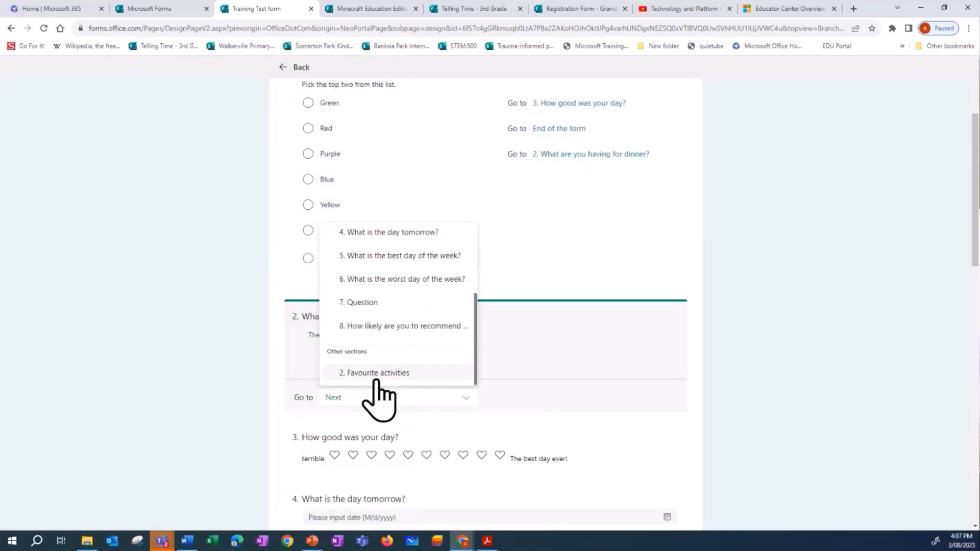
scroll(378, 372, up, 5)
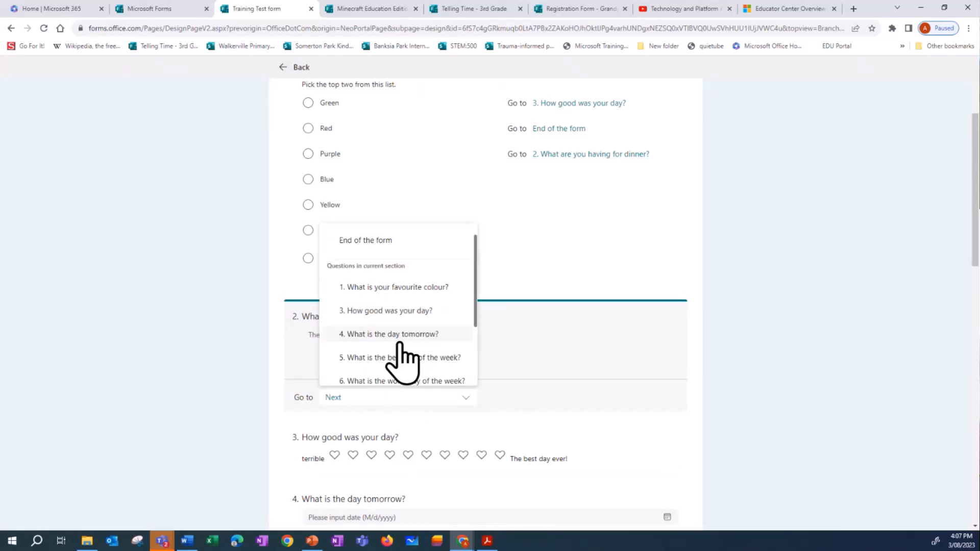
click(383, 263)
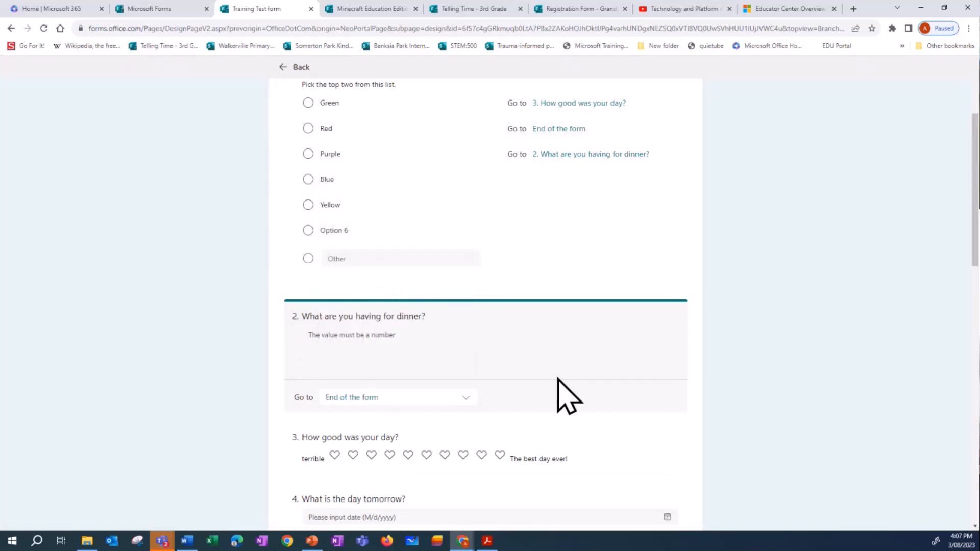
Review the branching across the form's questions and check which destinations question 7, the grid question, can branch to
scroll(559, 390, up, 3)
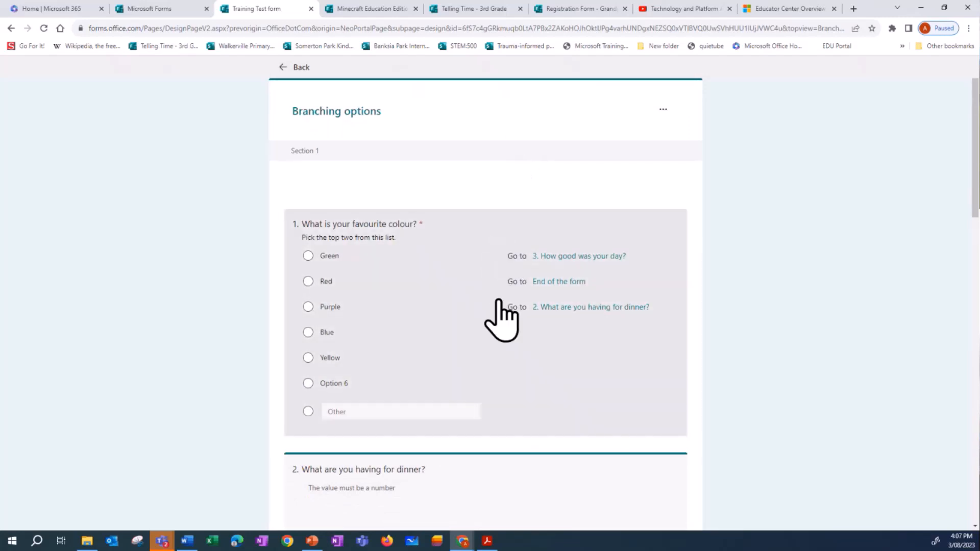
scroll(564, 352, down, 2)
scroll(567, 347, down, 2)
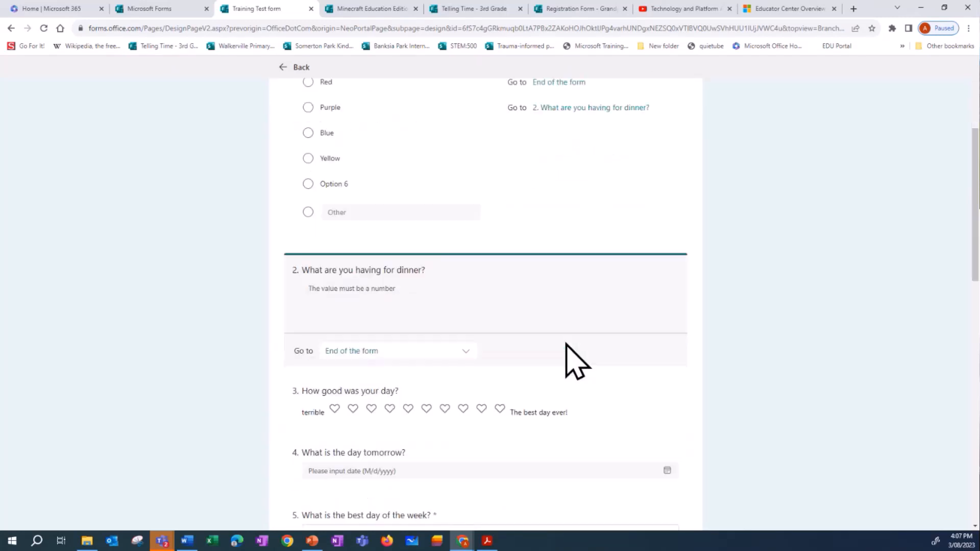
scroll(567, 349, down, 5)
scroll(567, 357, down, 1)
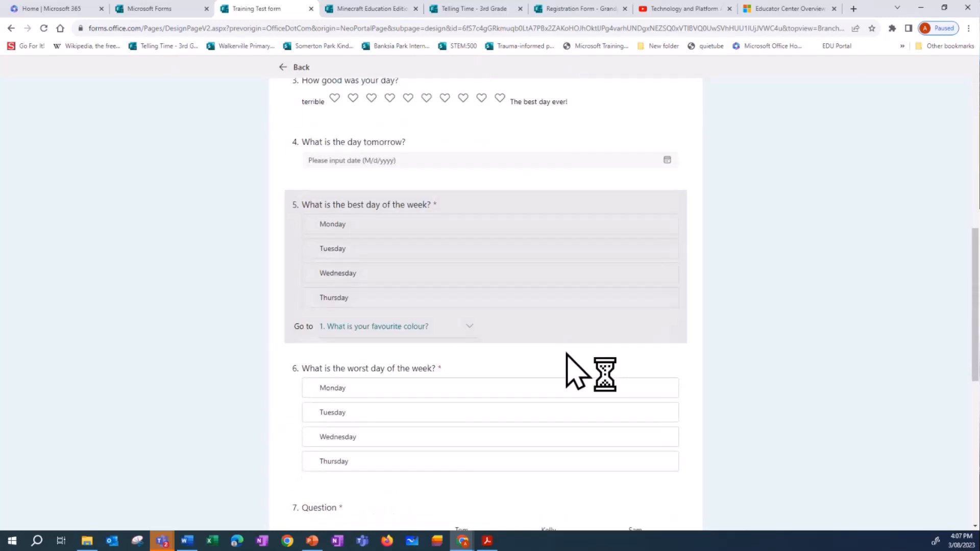
scroll(532, 378, down, 3)
scroll(531, 372, down, 3)
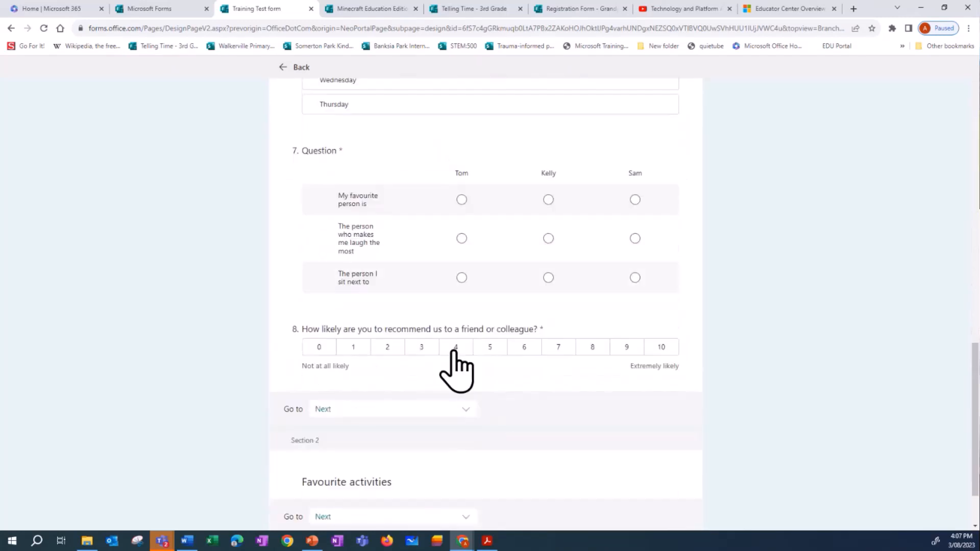
click(442, 306)
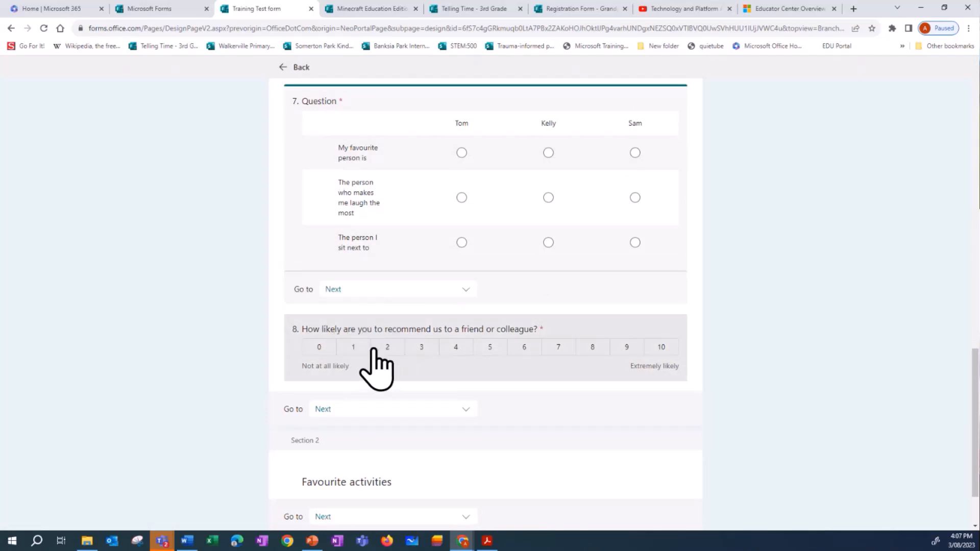
click(466, 294)
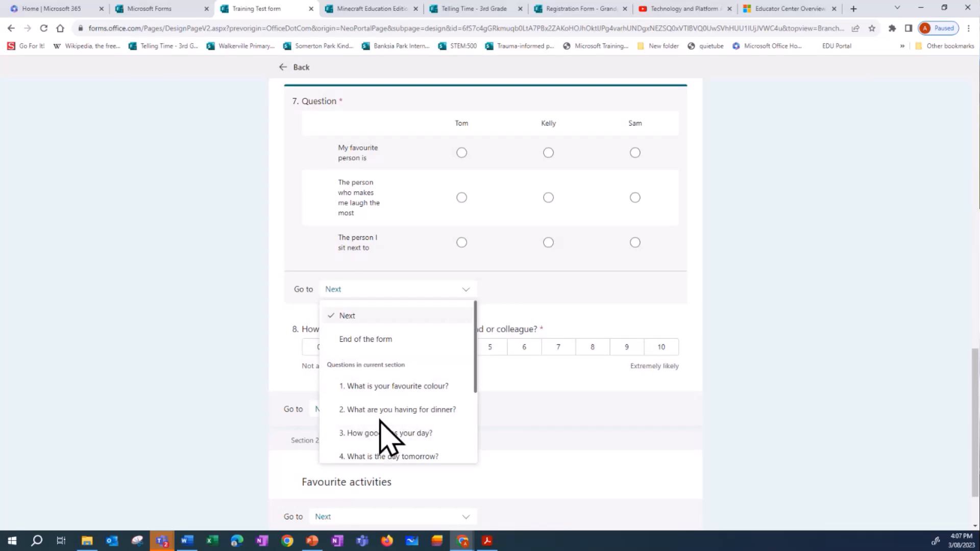
click(712, 325)
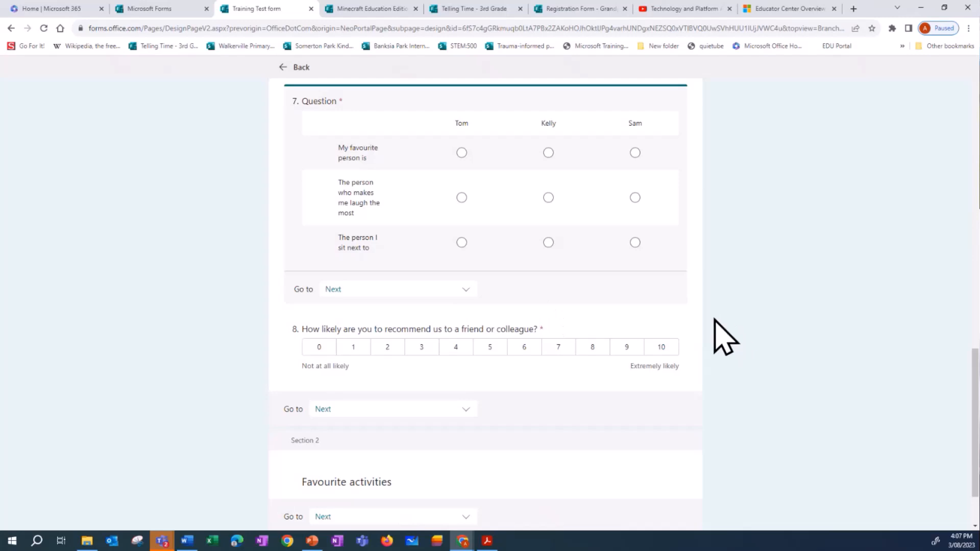
scroll(735, 343, up, 8)
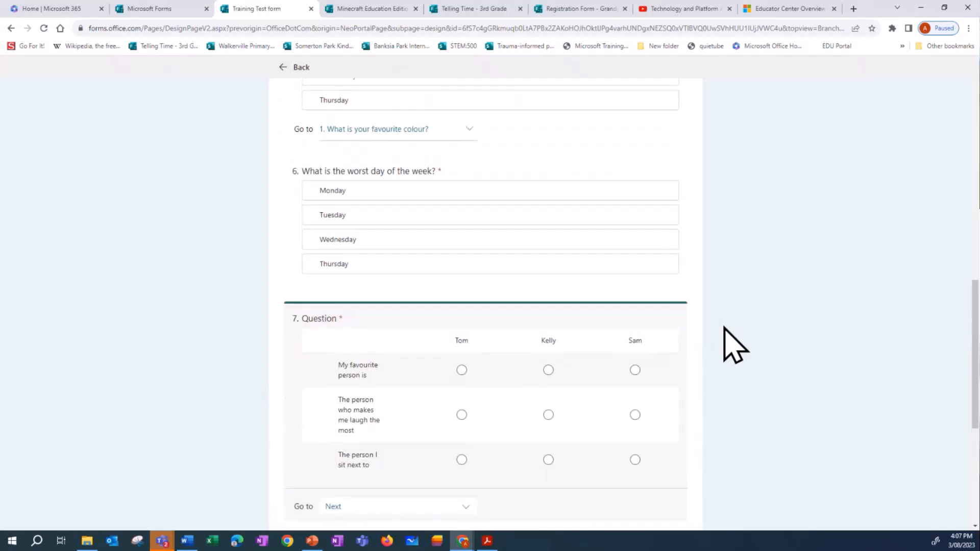
scroll(726, 327, up, 8)
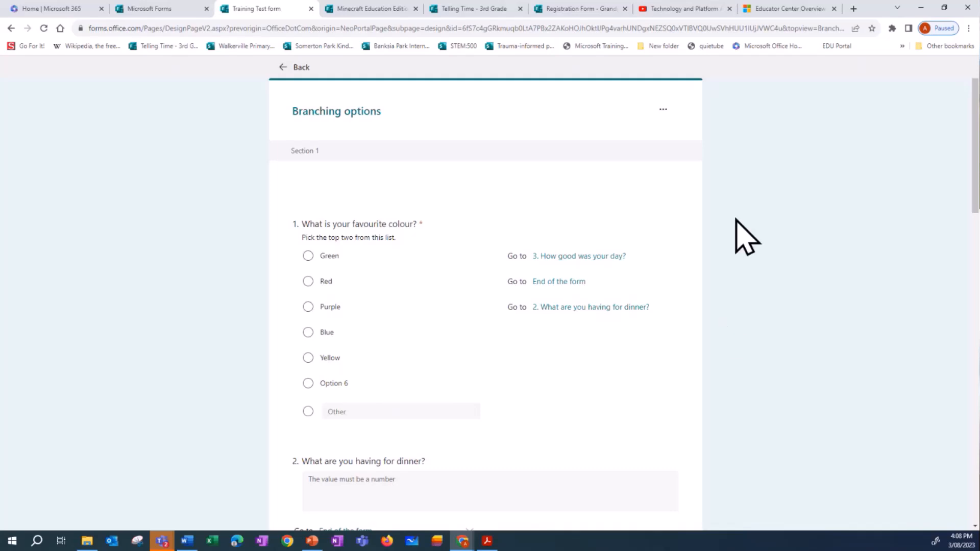
Leave the branching options for the question editor and dismiss the suggestion about enabling edit response
click(280, 72)
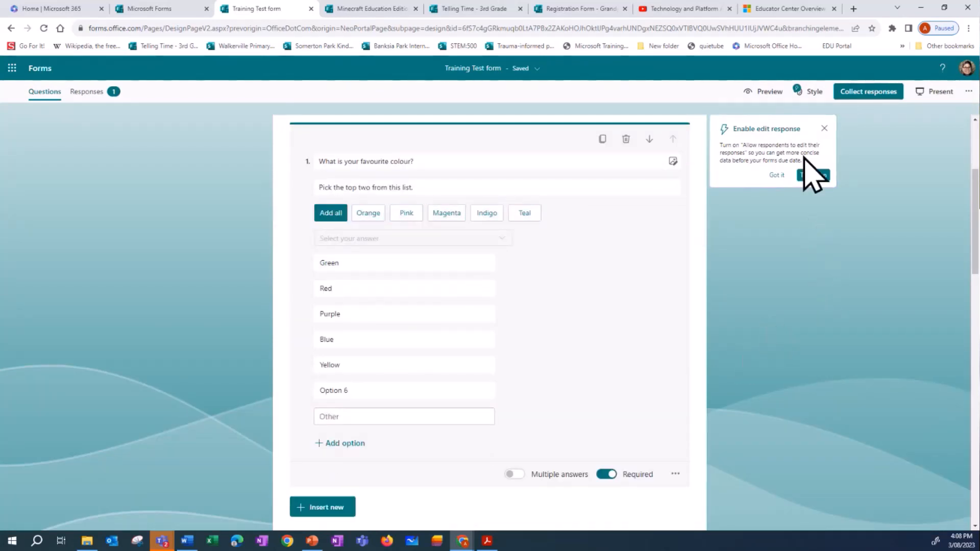
click(823, 128)
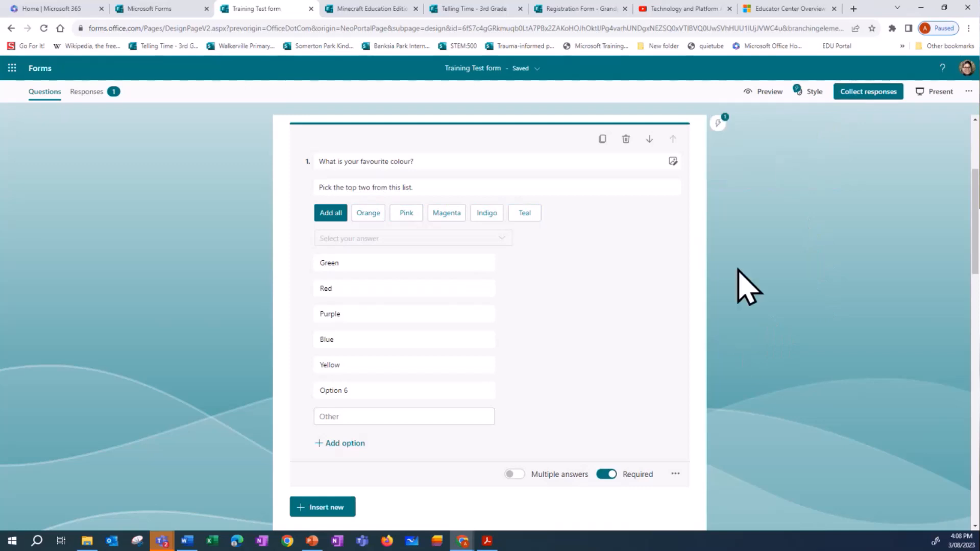
scroll(743, 285, up, 3)
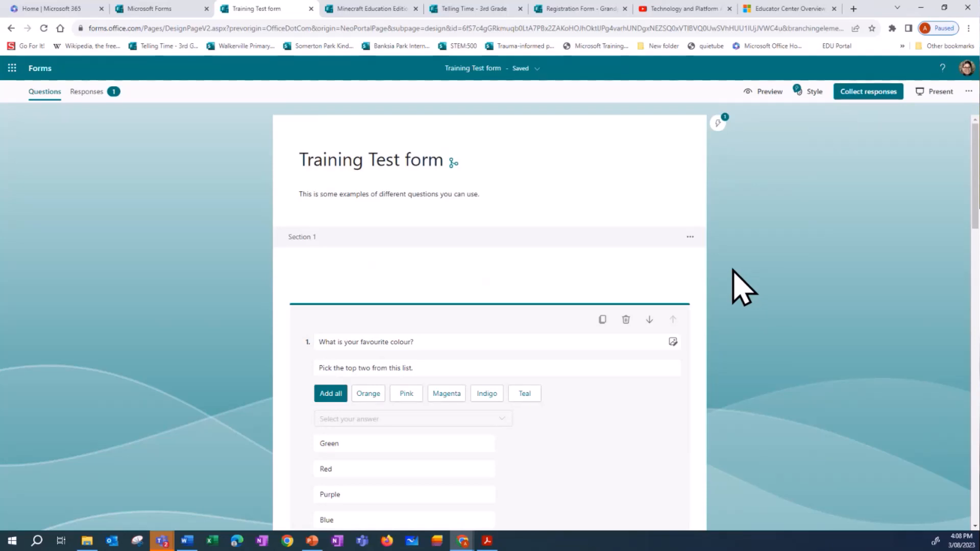
Apply the suggested style with the painted hands card, and change the theme to the coloured pencils background
click(806, 95)
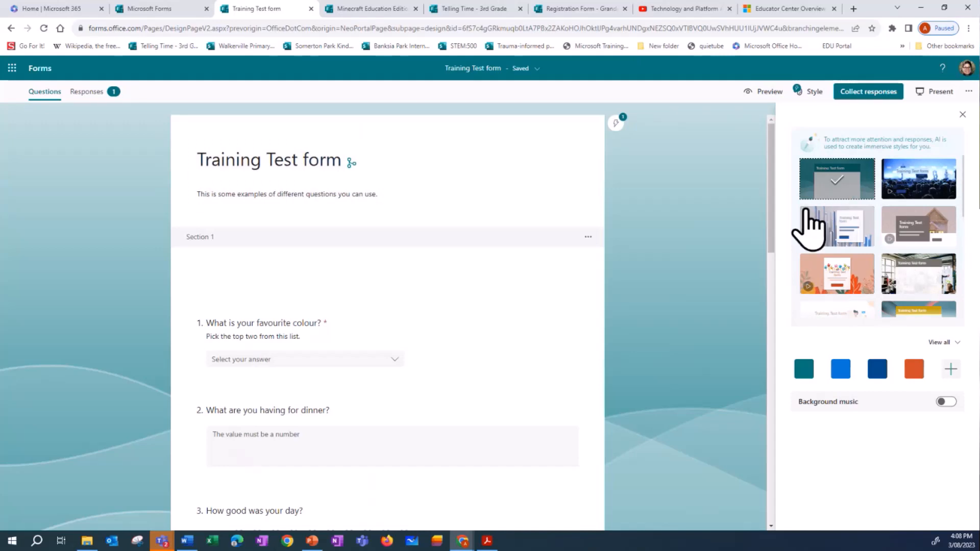
click(857, 277)
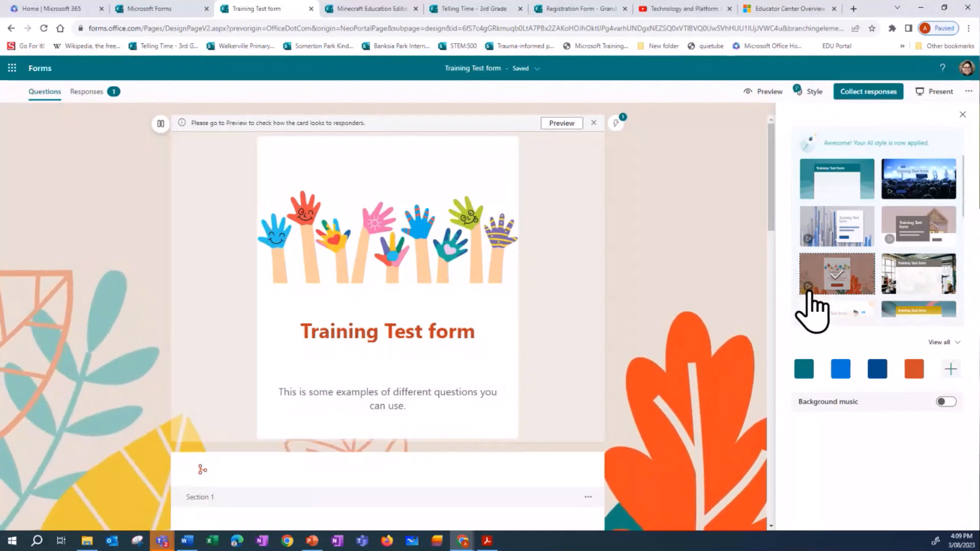
click(941, 343)
scroll(908, 412, down, 5)
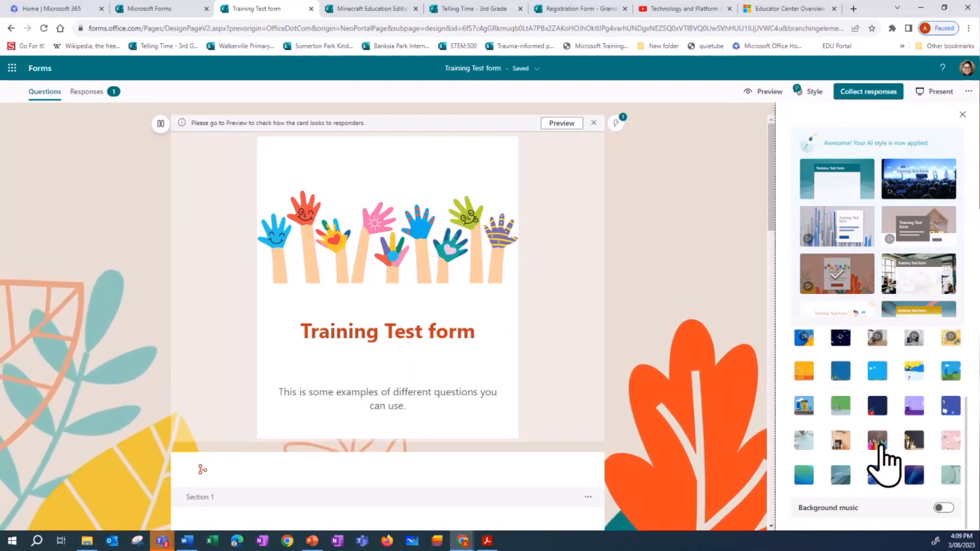
click(878, 442)
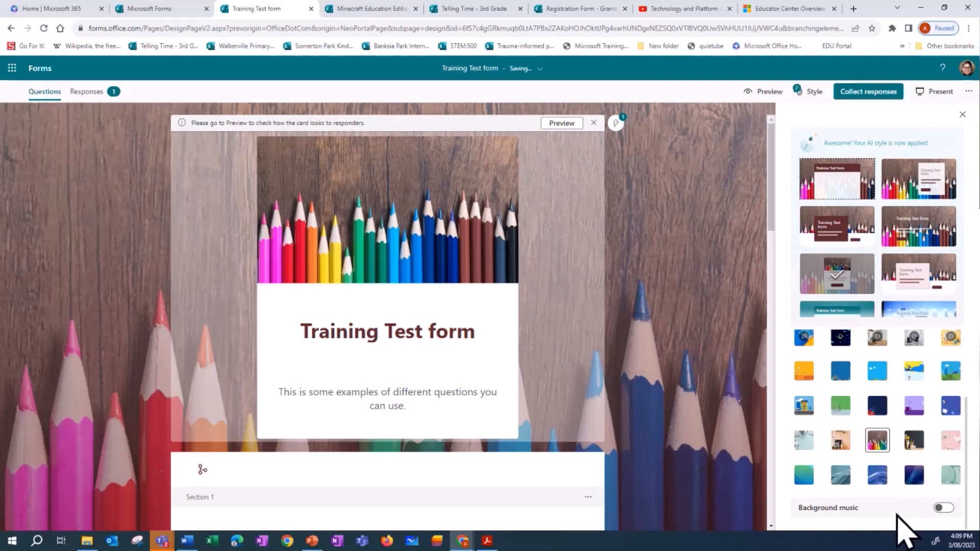
Turn on background music for the form and view the available tracks without choosing one
click(943, 508)
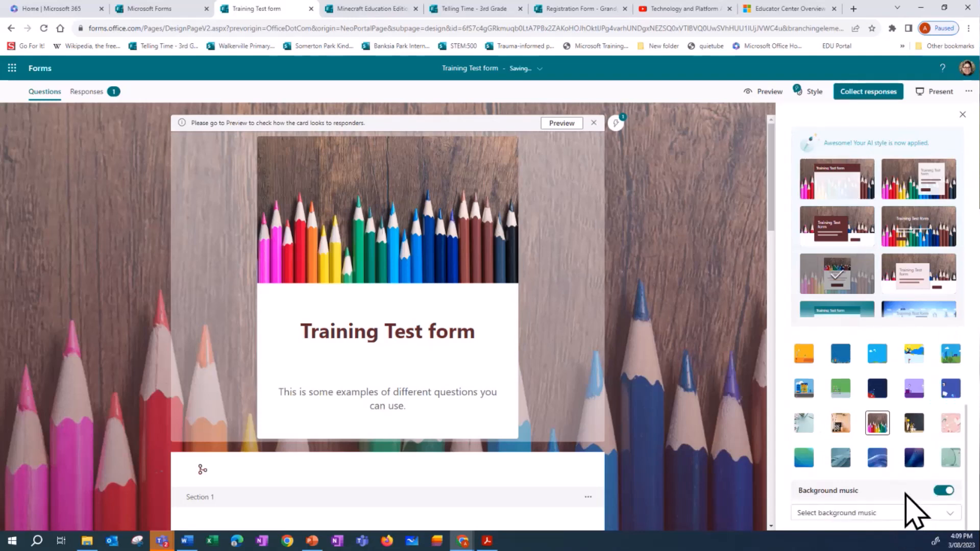
click(953, 515)
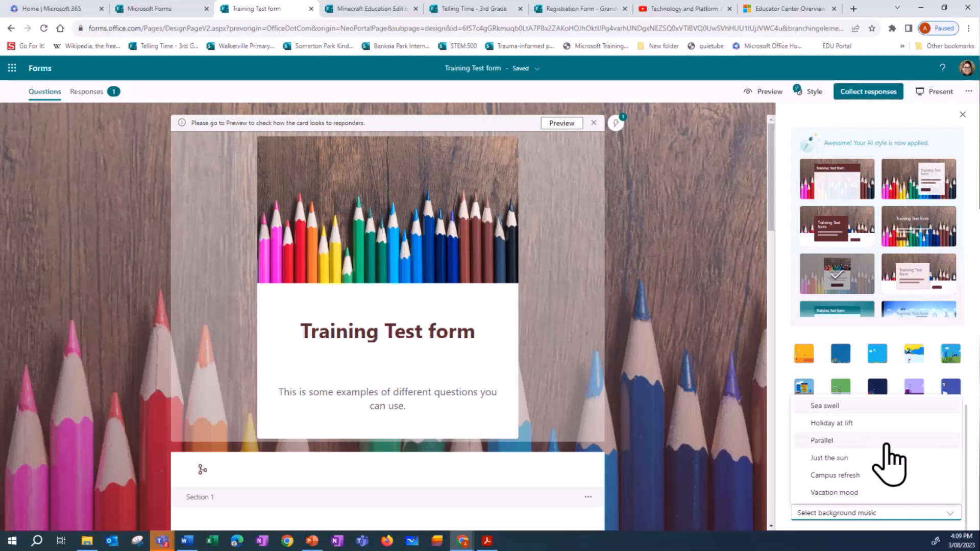
click(786, 293)
Open the custom theme settings and check the image sources offered for a custom background
scroll(935, 411, up, 1)
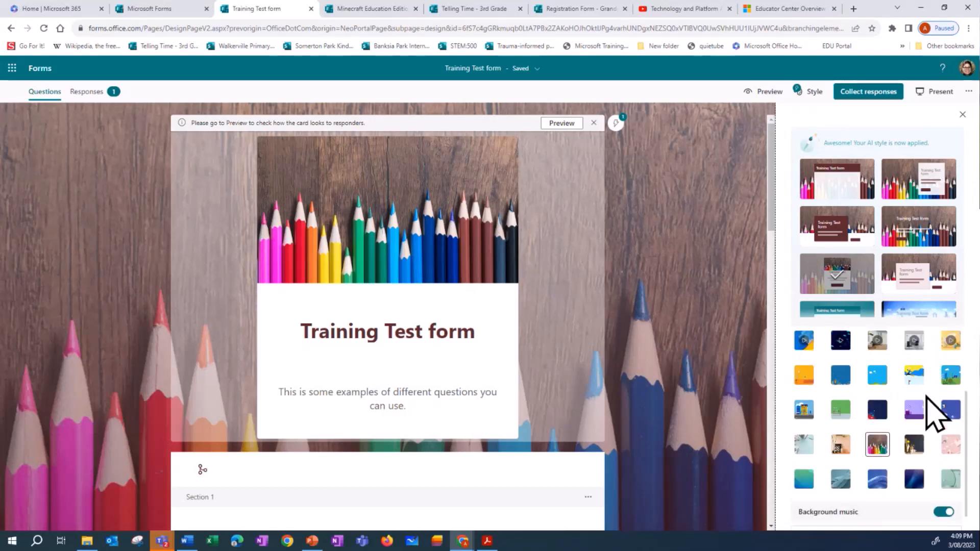
scroll(927, 398, up, 3)
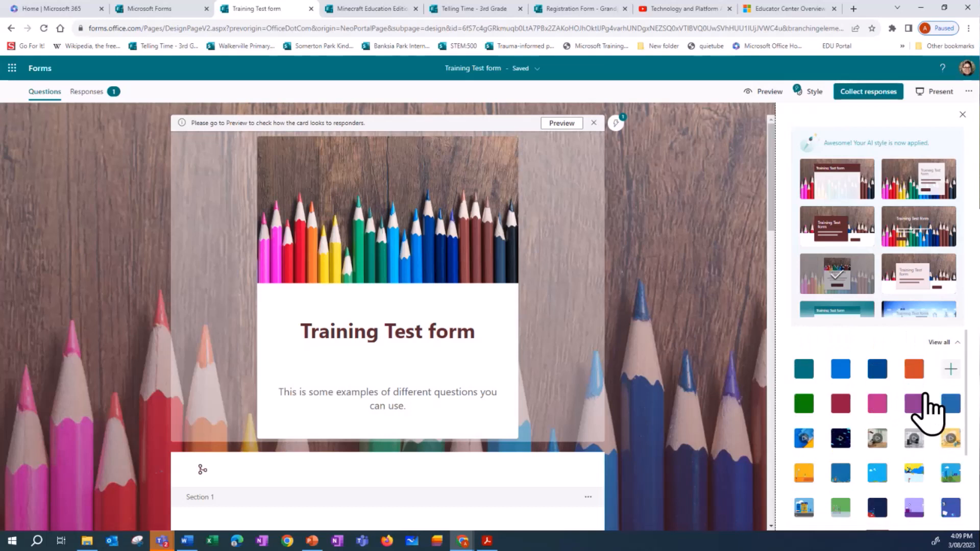
click(950, 368)
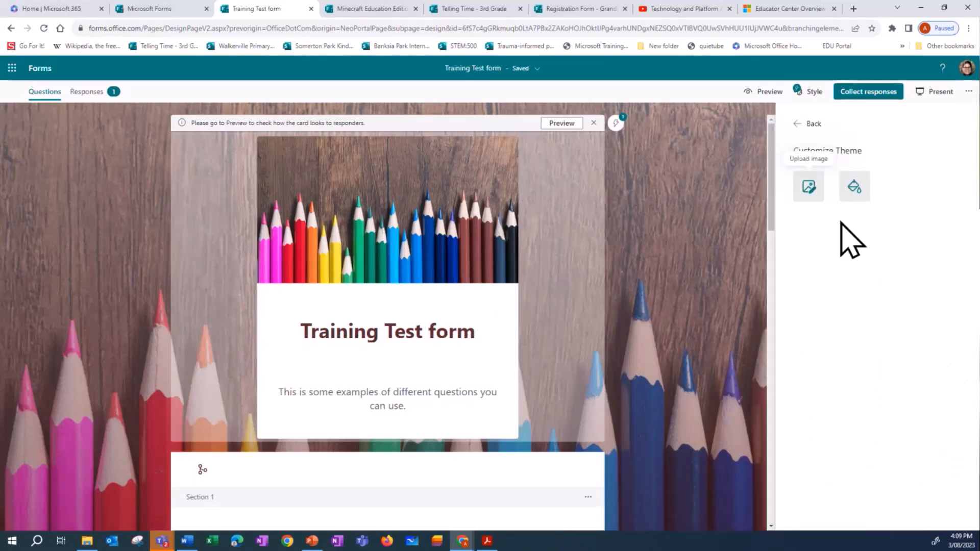
click(808, 189)
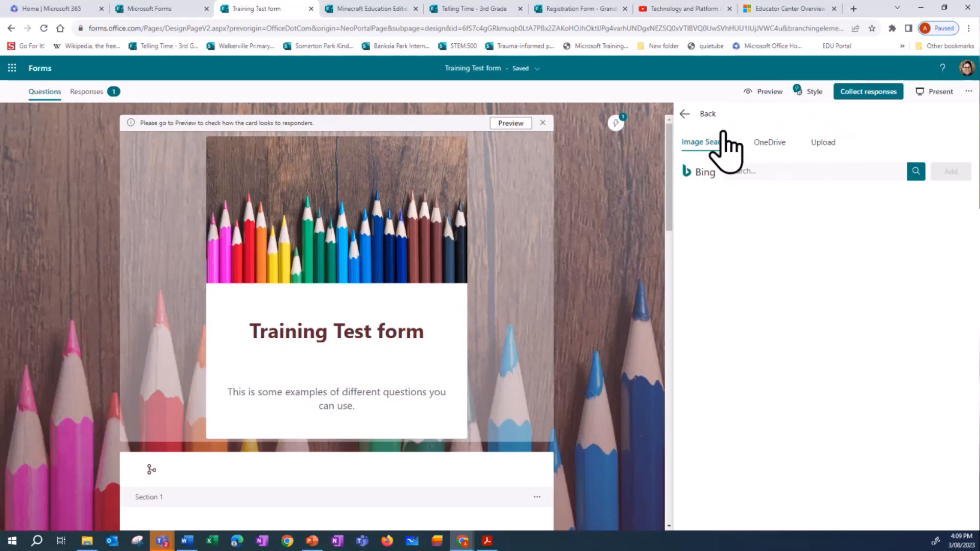
click(686, 115)
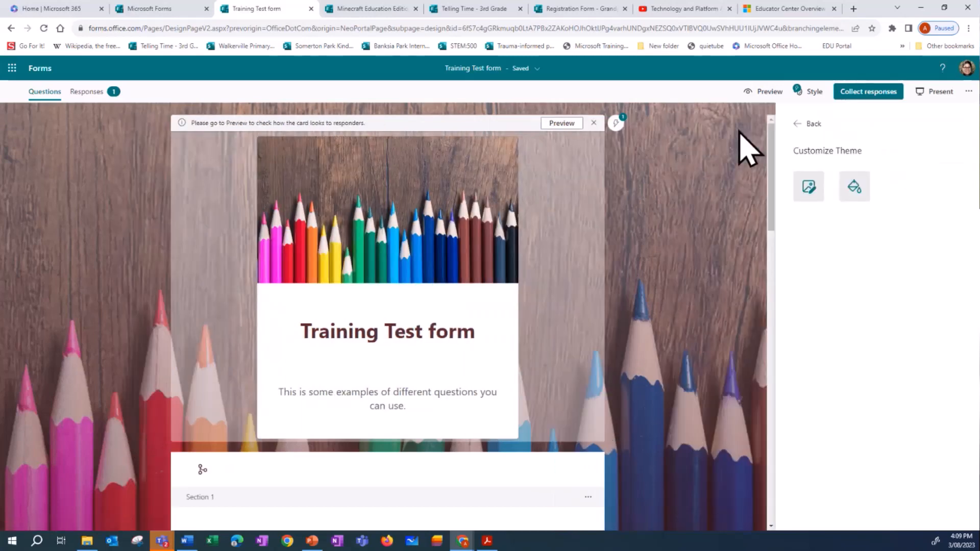
Create a custom theme colour with hex code 0A7982 and apply it to the form
click(854, 187)
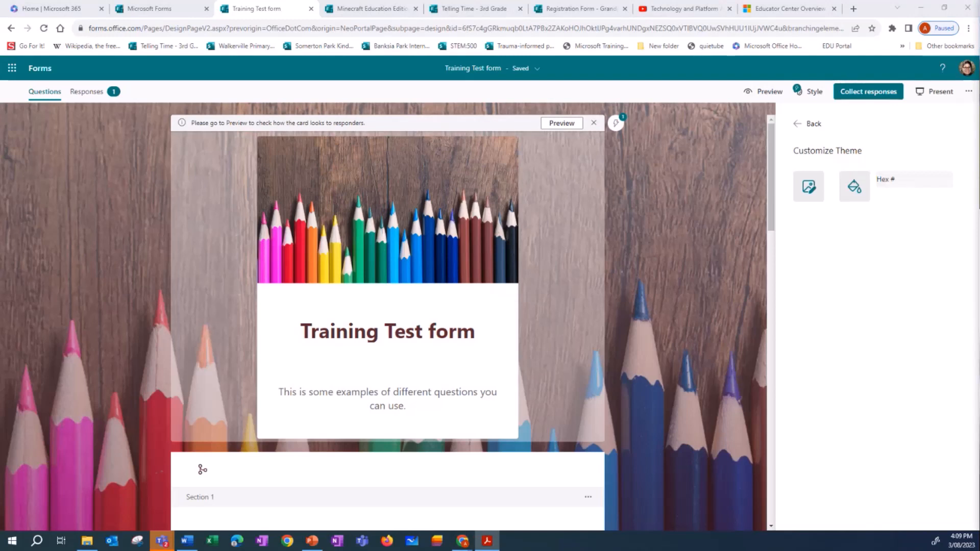
click(908, 180)
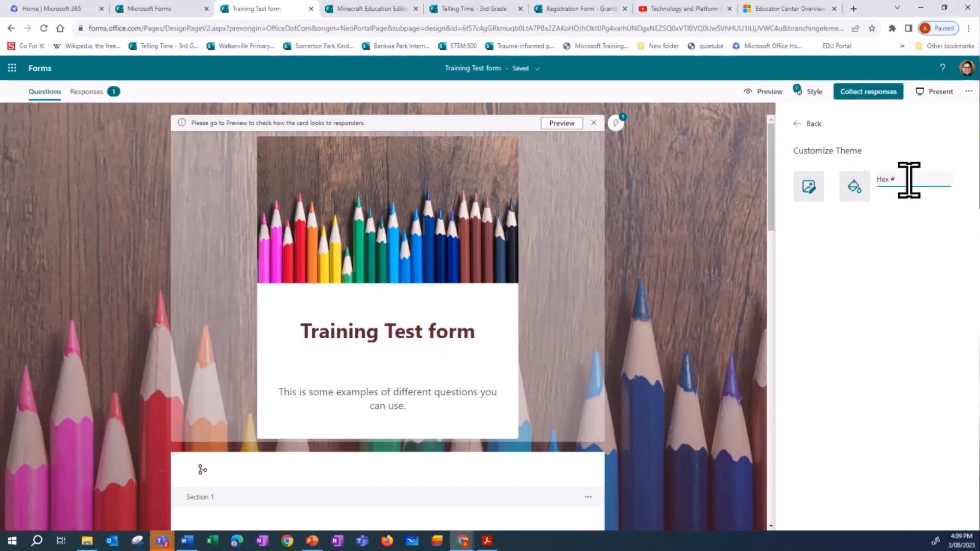
text(0A7982)
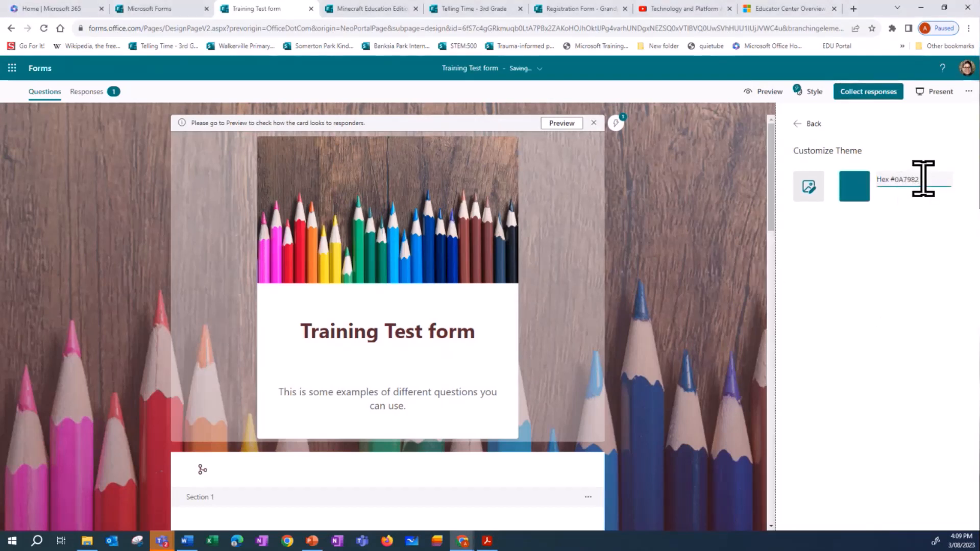
drag(923, 178, 893, 180)
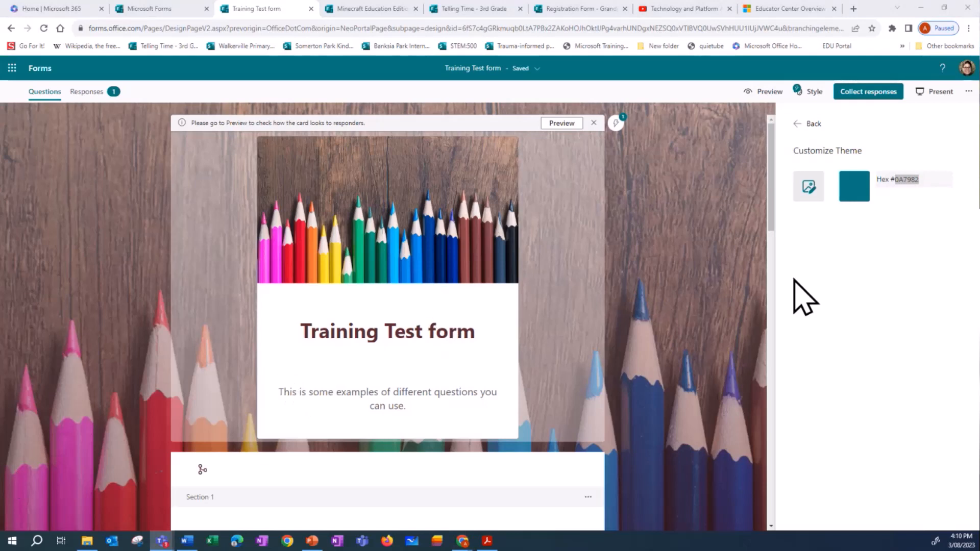
click(930, 262)
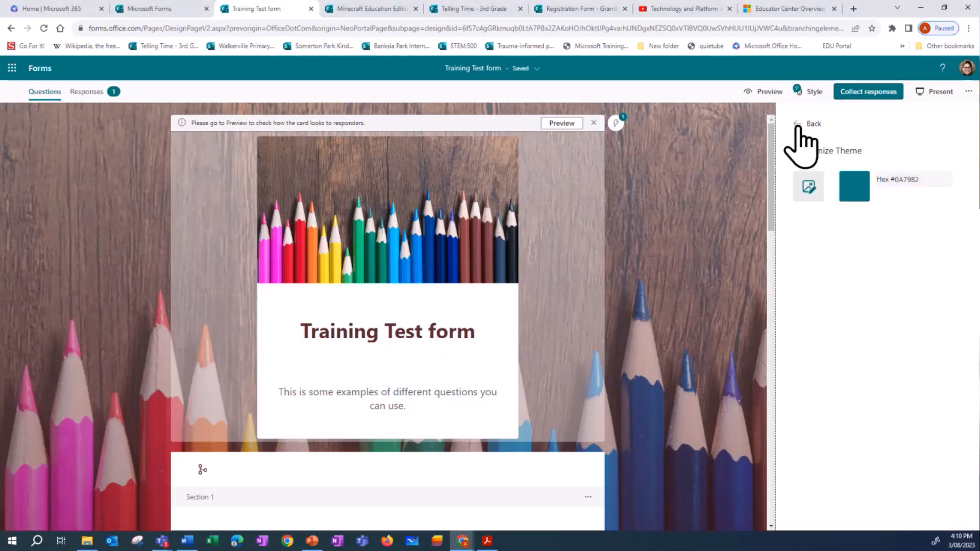
click(798, 128)
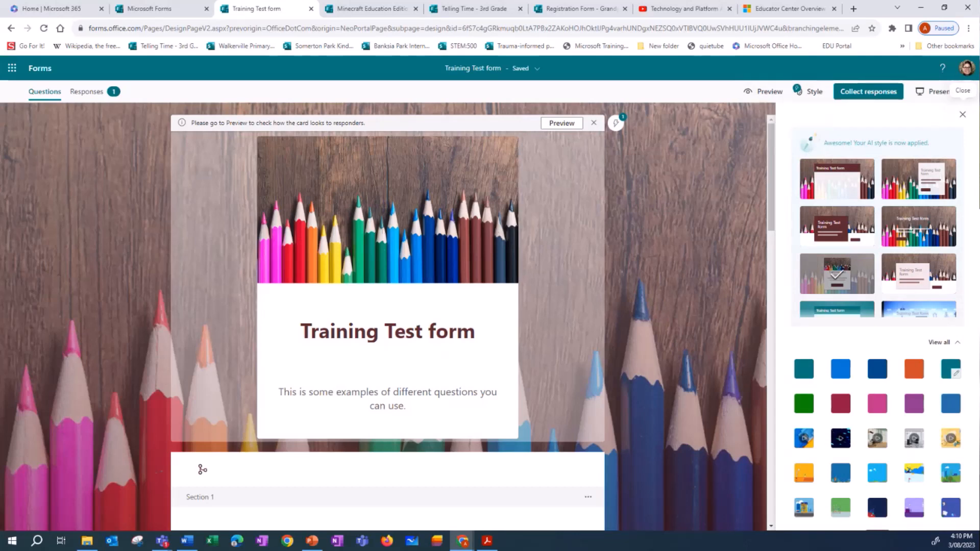
click(949, 369)
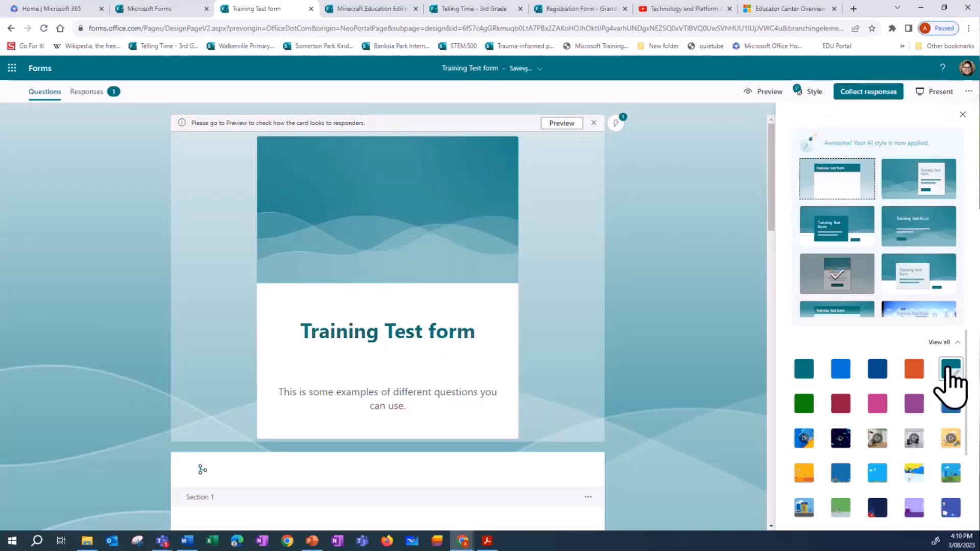
Change the form's theme to orange, and apply the suggested style with the photo of a hand writing with a pen
click(913, 369)
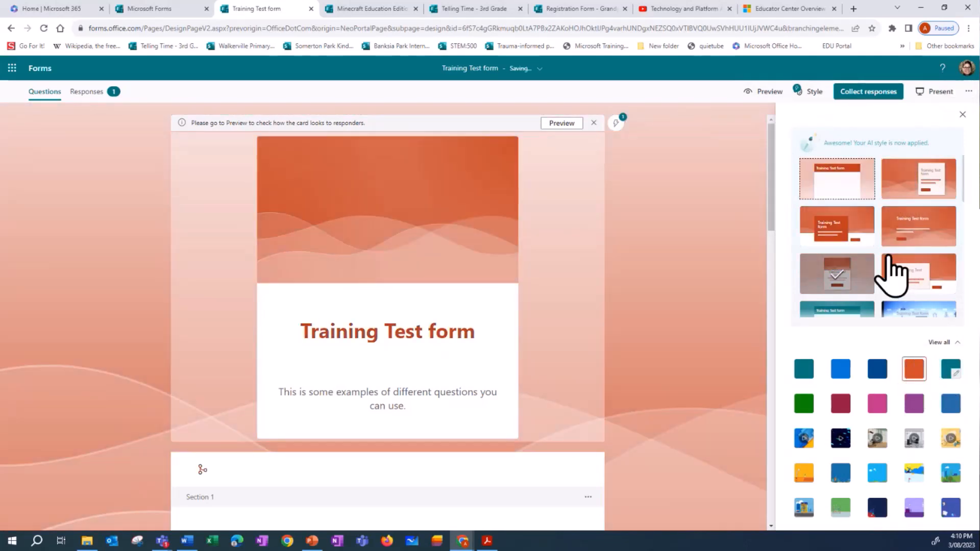
scroll(893, 324, down, 3)
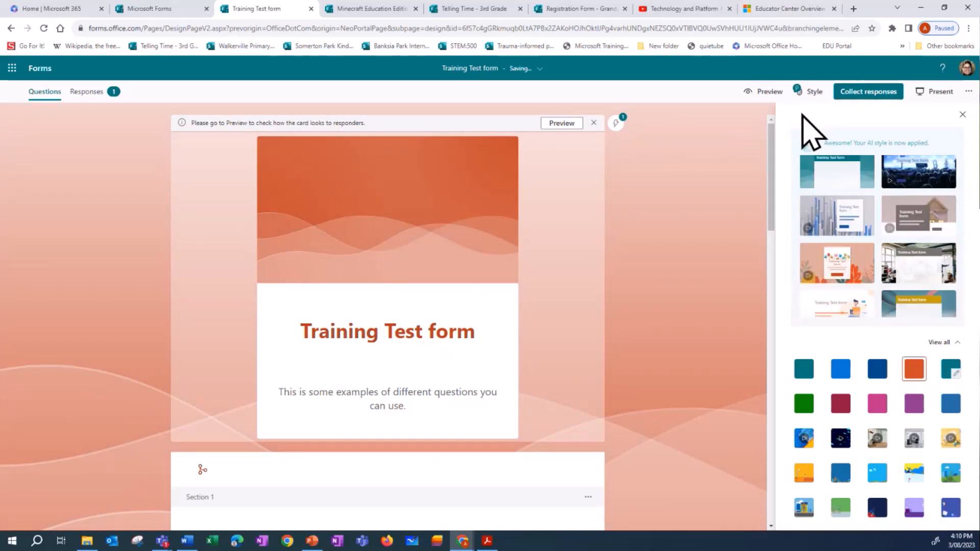
scroll(862, 303, down, 1)
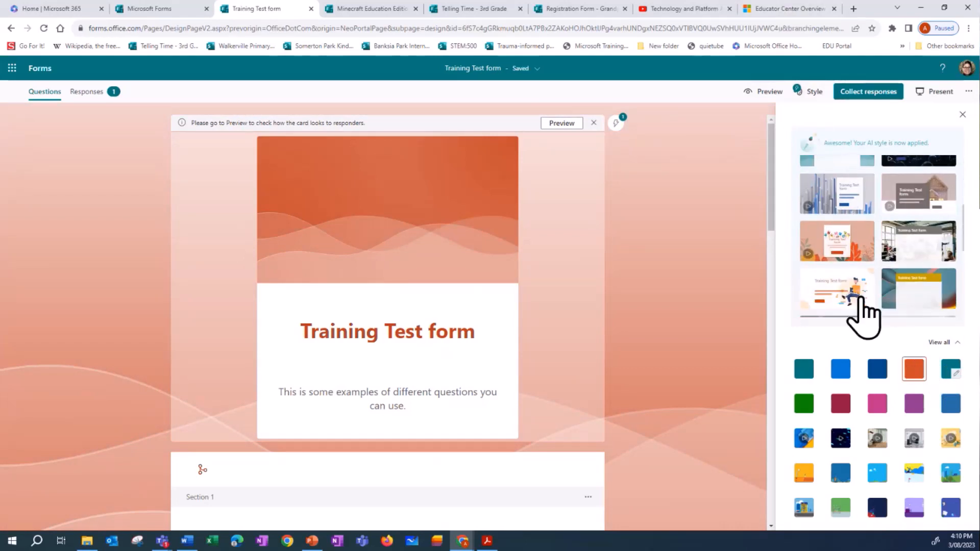
scroll(862, 302, down, 3)
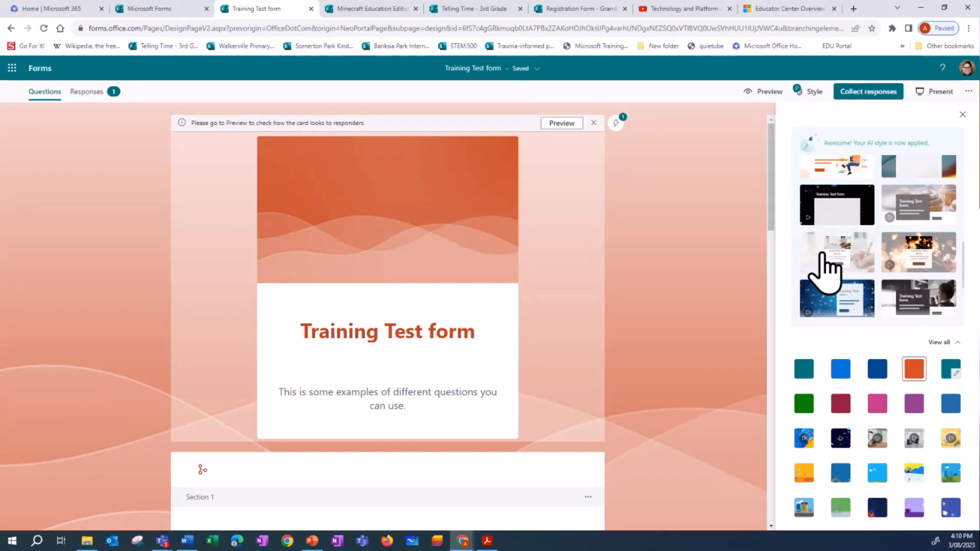
click(822, 253)
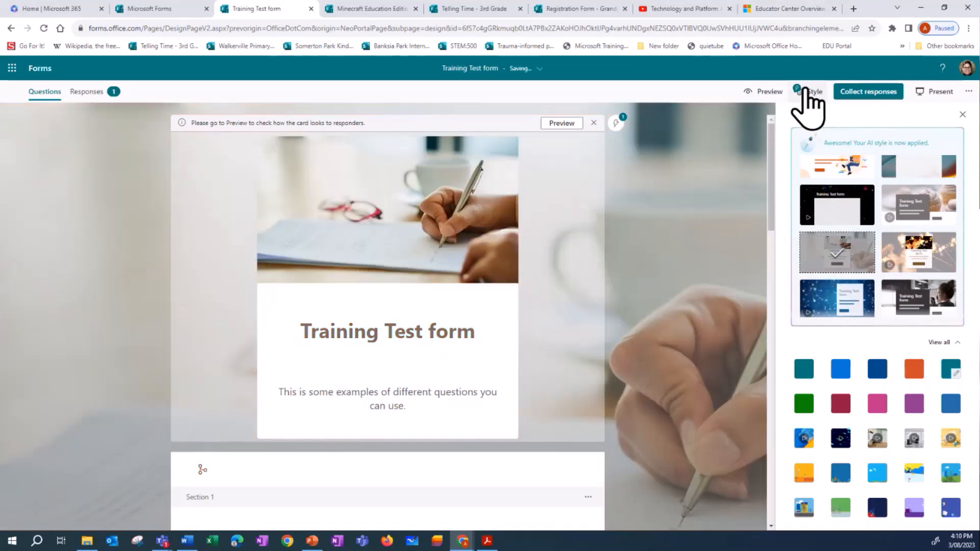
Preview the form as a respondent, start it, and try to continue without answering the required favourite colour question
click(771, 94)
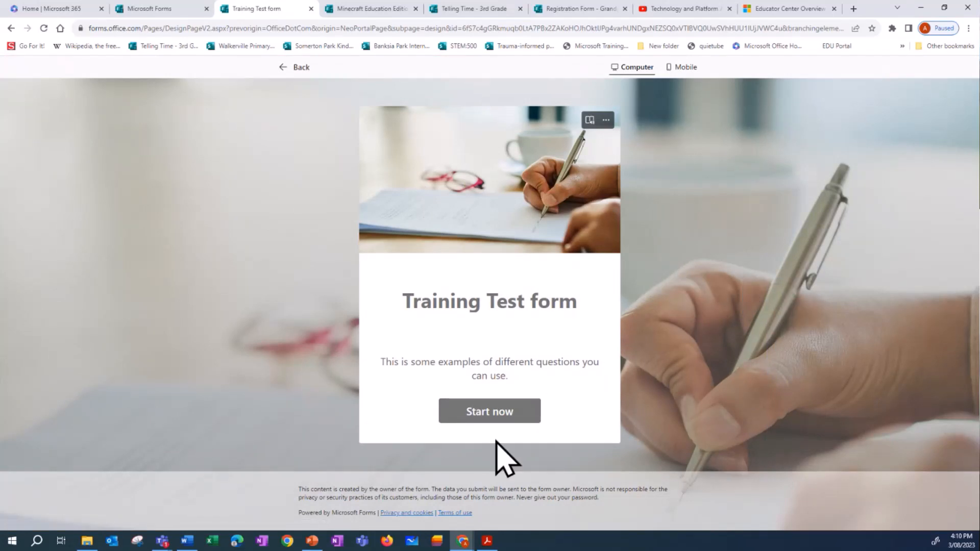
click(511, 412)
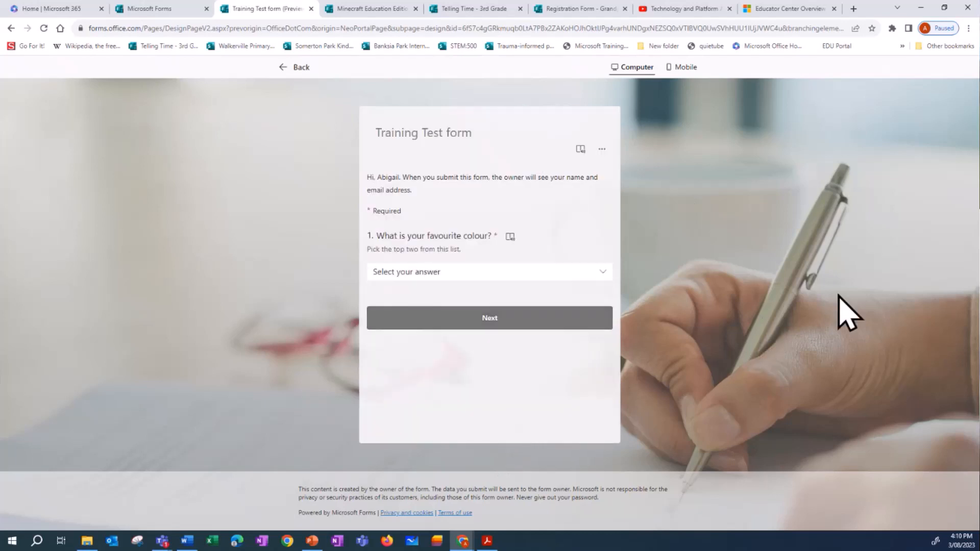
click(494, 321)
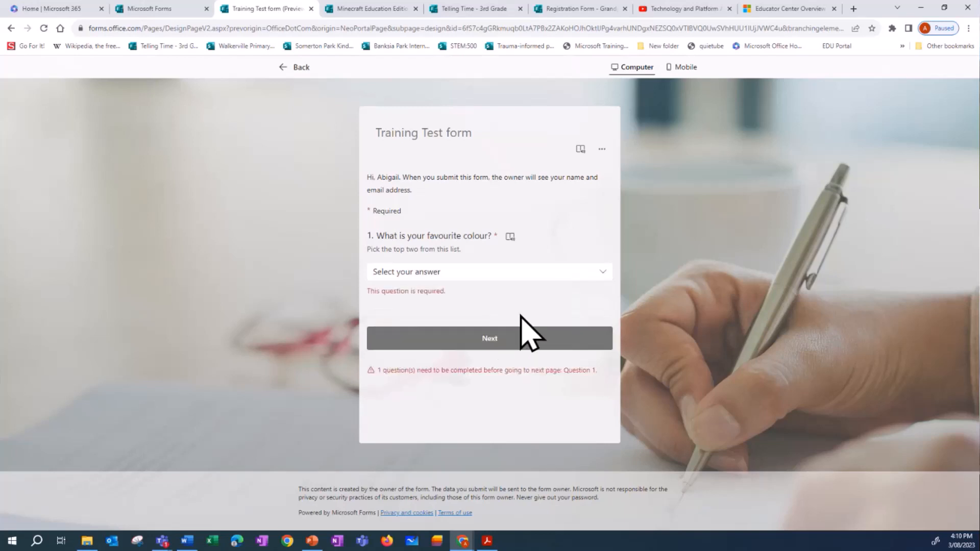
Test the favourite colour question in the preview with the answers Blue and Purple, and return to the form editor
click(508, 274)
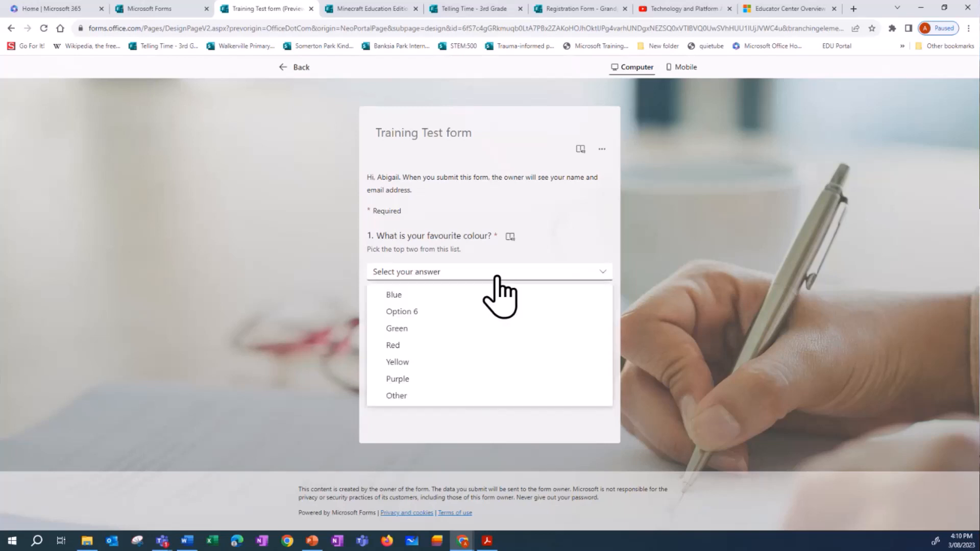
click(403, 296)
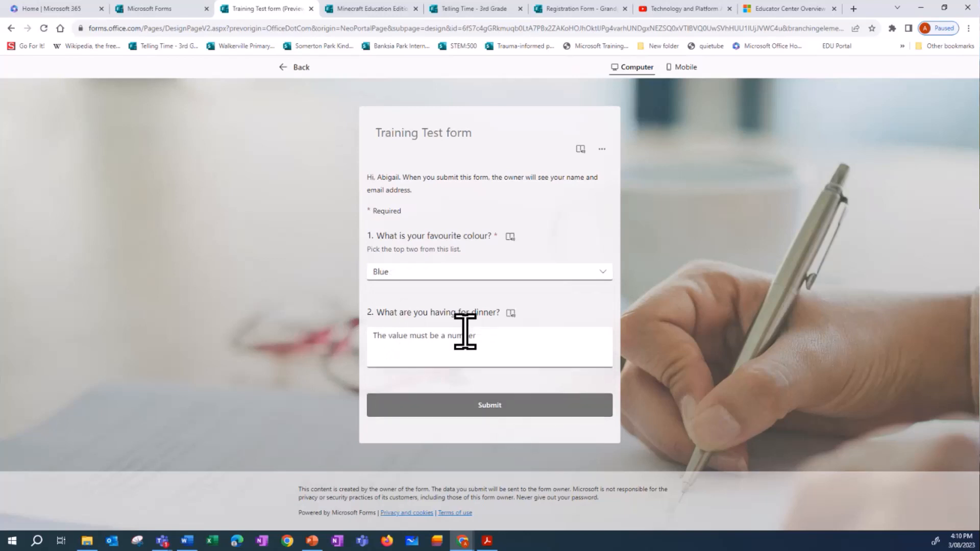
click(604, 273)
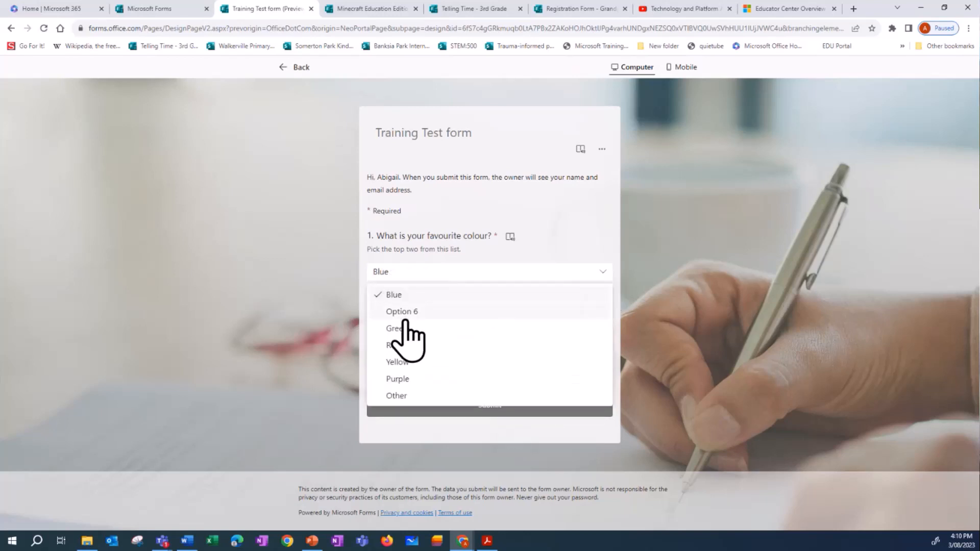
click(399, 379)
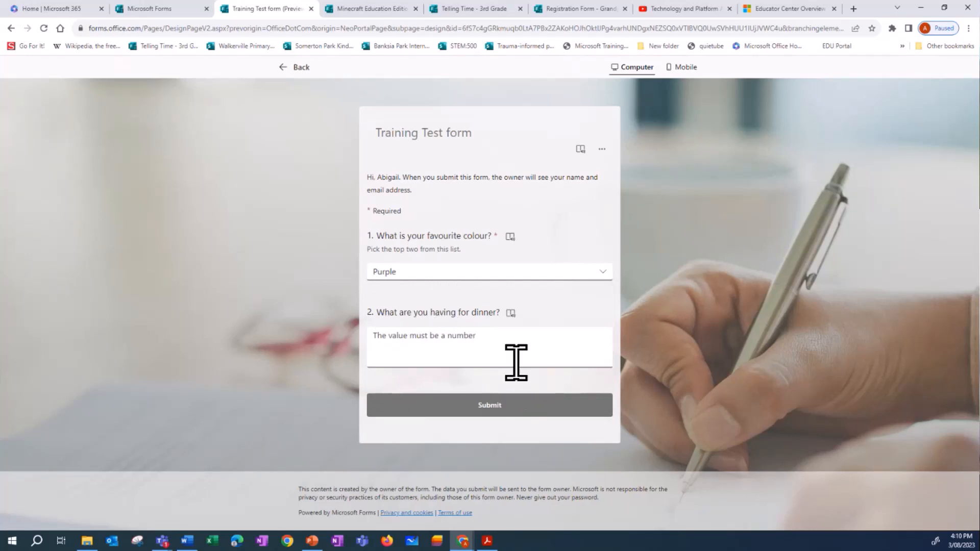
click(298, 75)
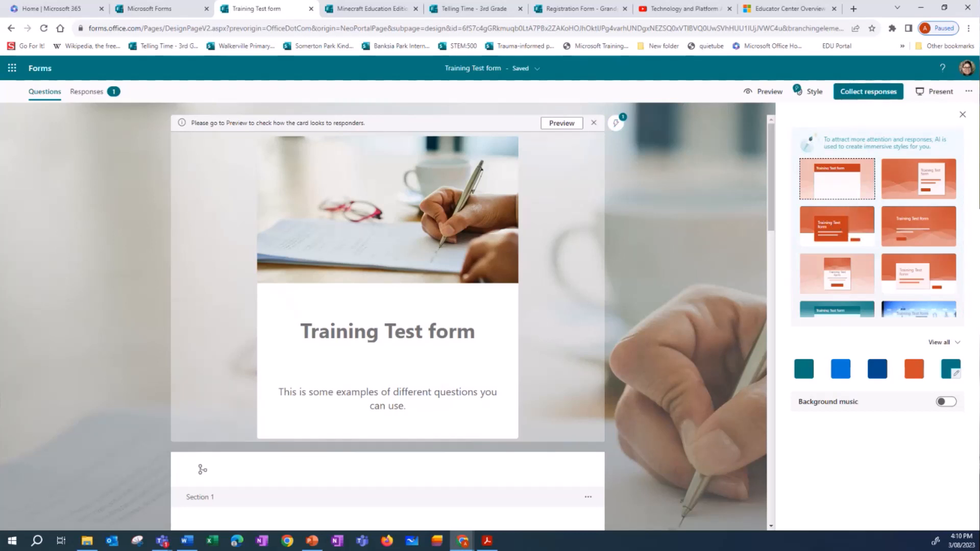
Close the style options, and create a collaboration link and a link for duplicating the form as a template
click(962, 115)
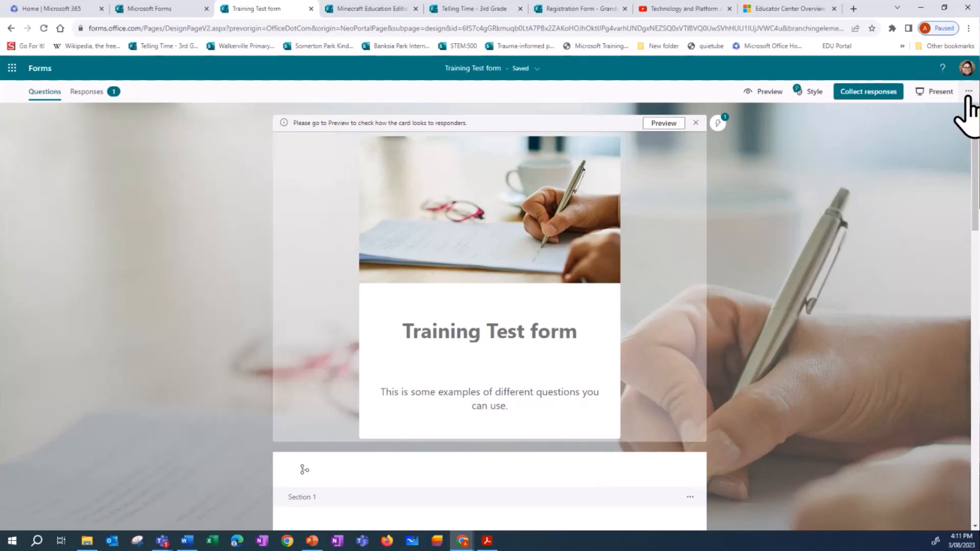
click(967, 94)
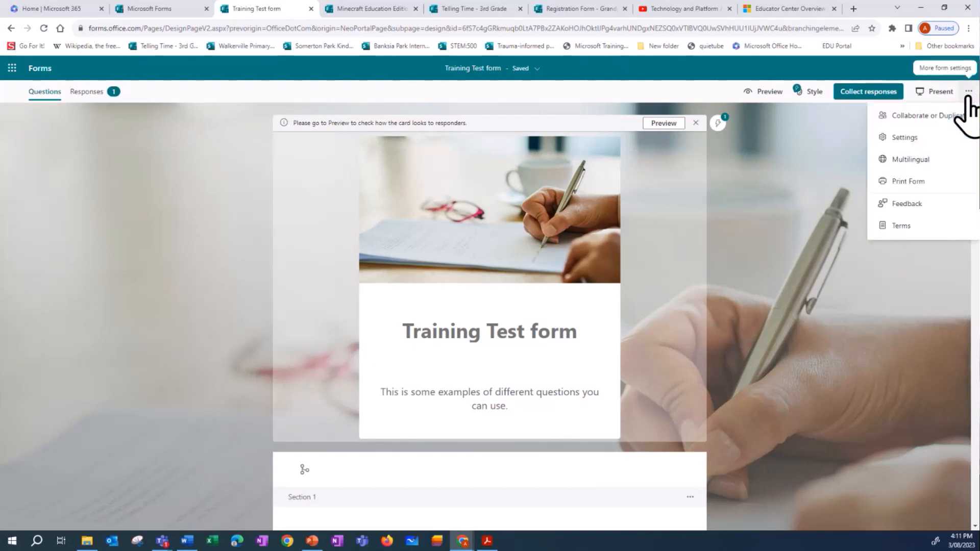
click(918, 122)
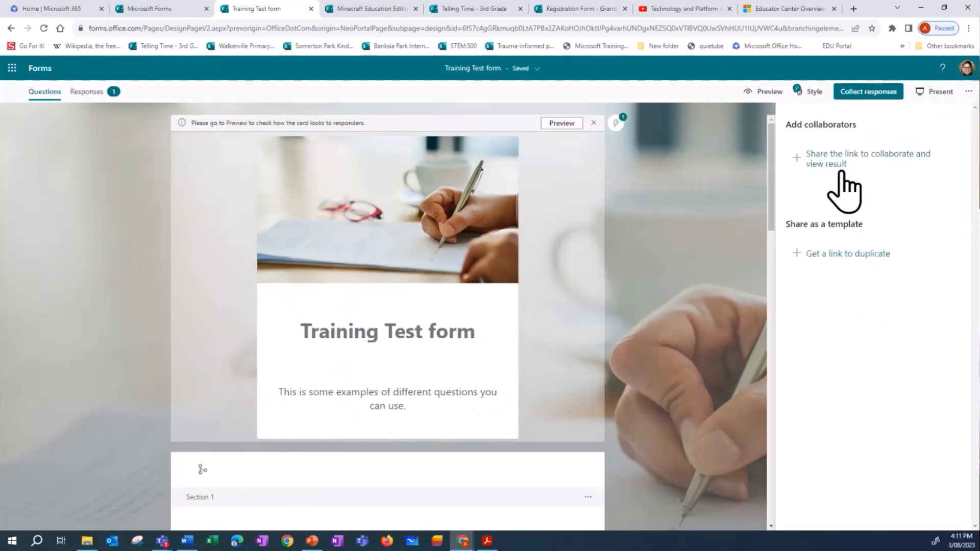
click(823, 164)
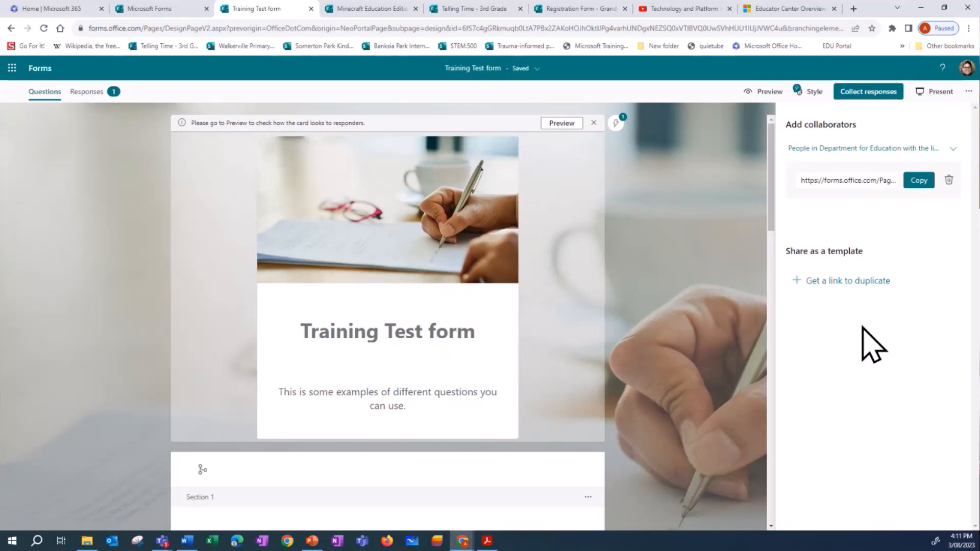
click(869, 282)
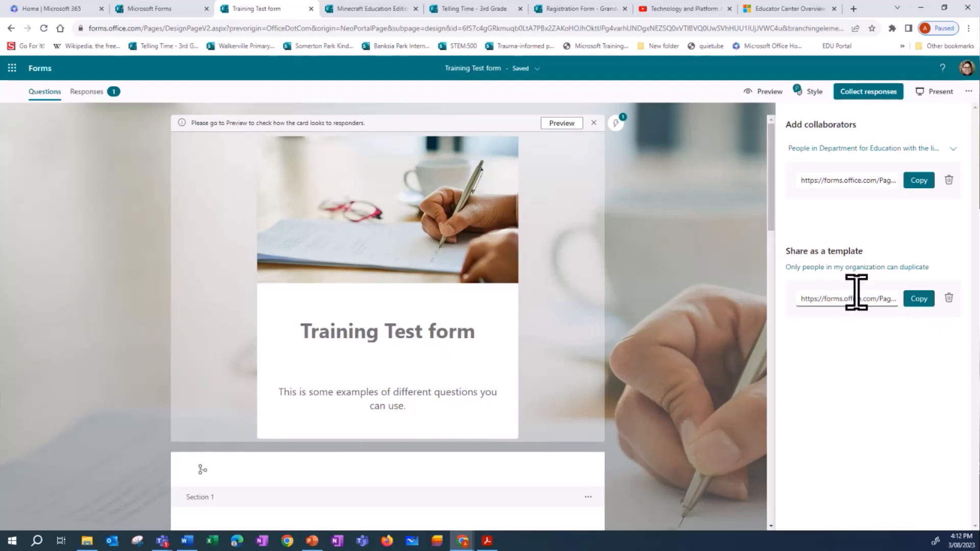
Open the form's settings and allow anyone to respond
click(967, 92)
click(907, 138)
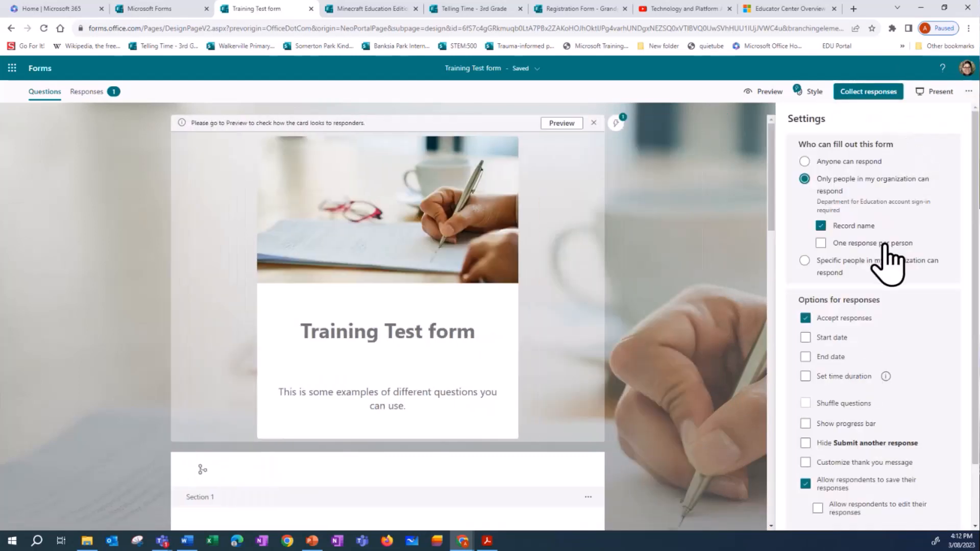
click(829, 162)
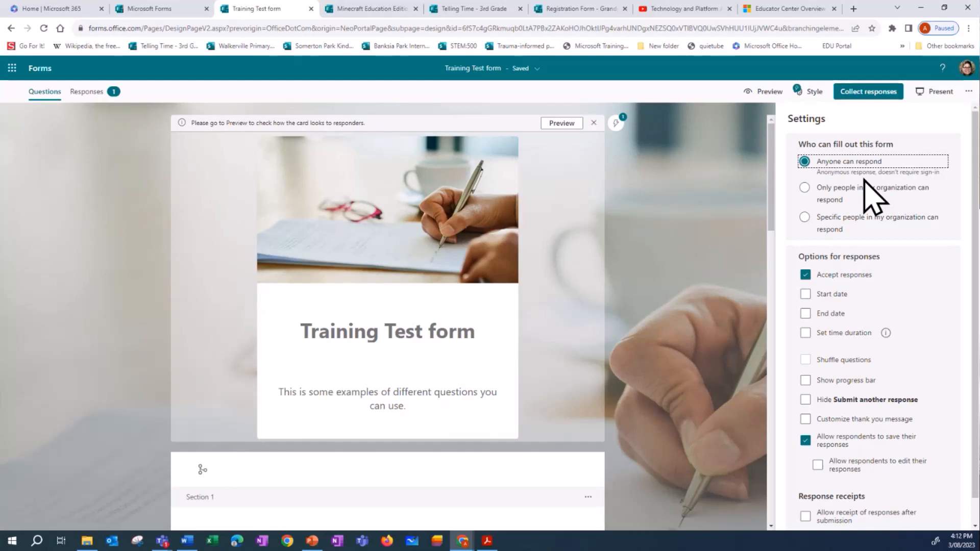
scroll(535, 366, down, 4)
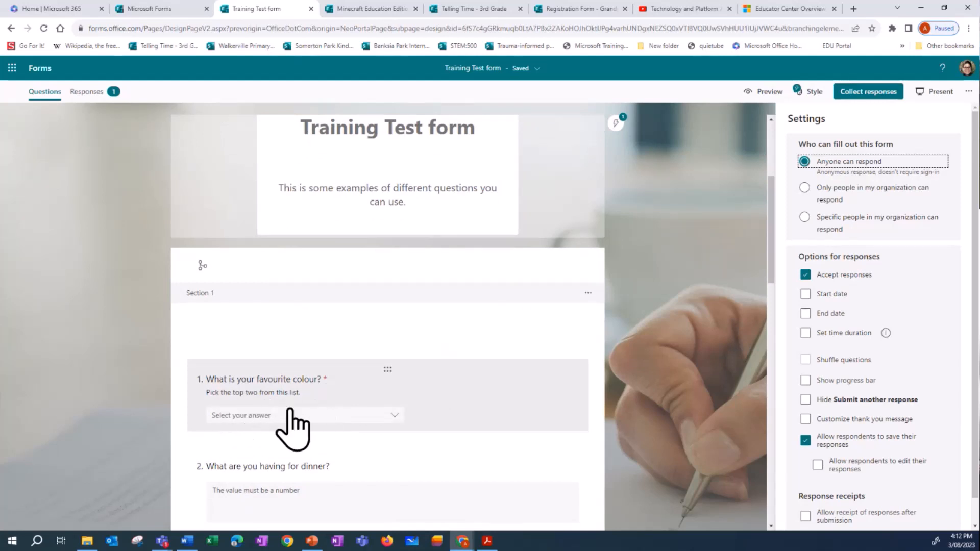
Restrict responses to people in the organization, keeping Record name on and enabling One response per person
click(812, 194)
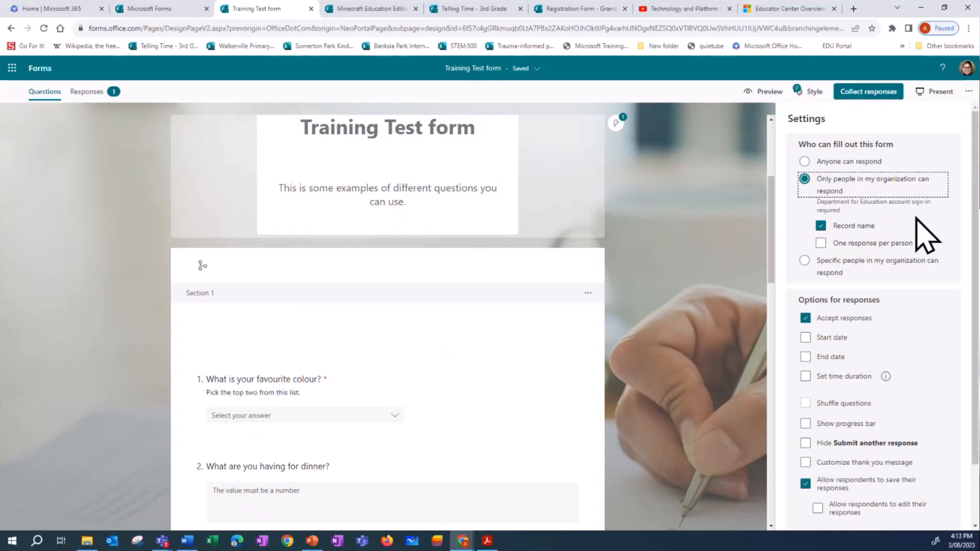
click(820, 228)
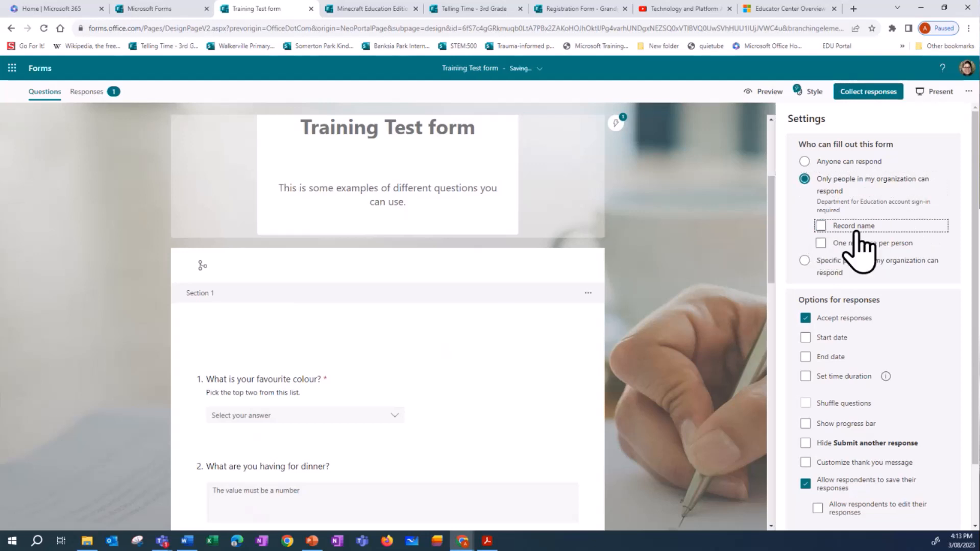
click(820, 225)
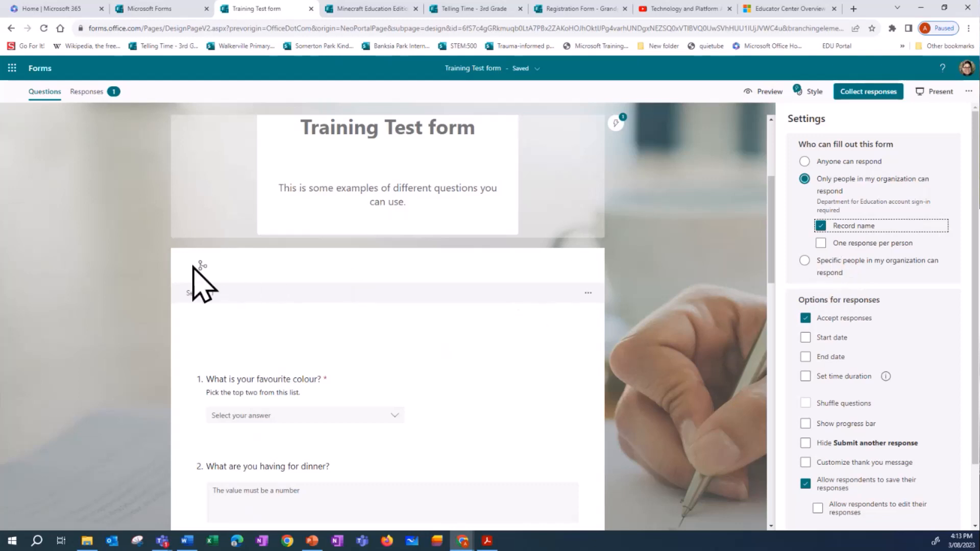
click(820, 244)
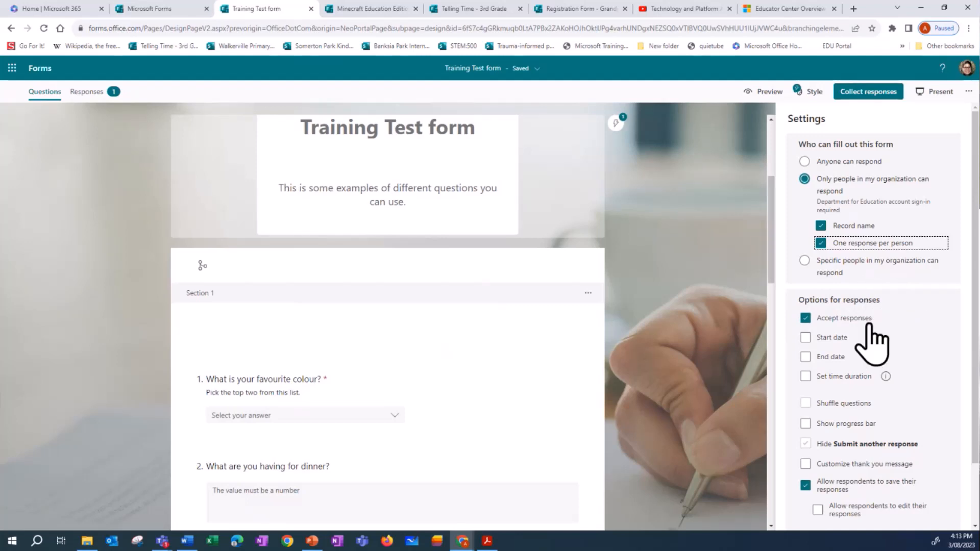
Try limiting responses to specific people in the organization, and switch back to everyone in the organization
click(812, 268)
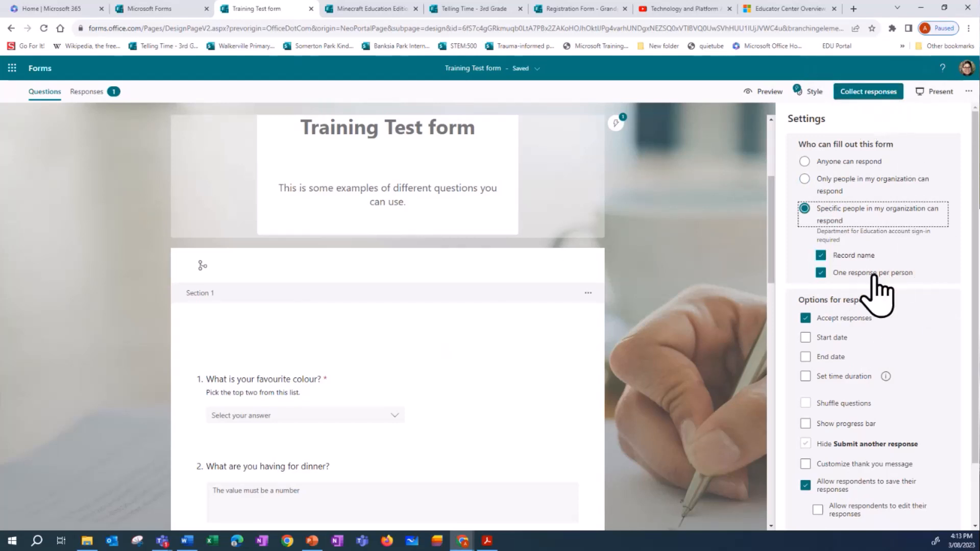
click(805, 180)
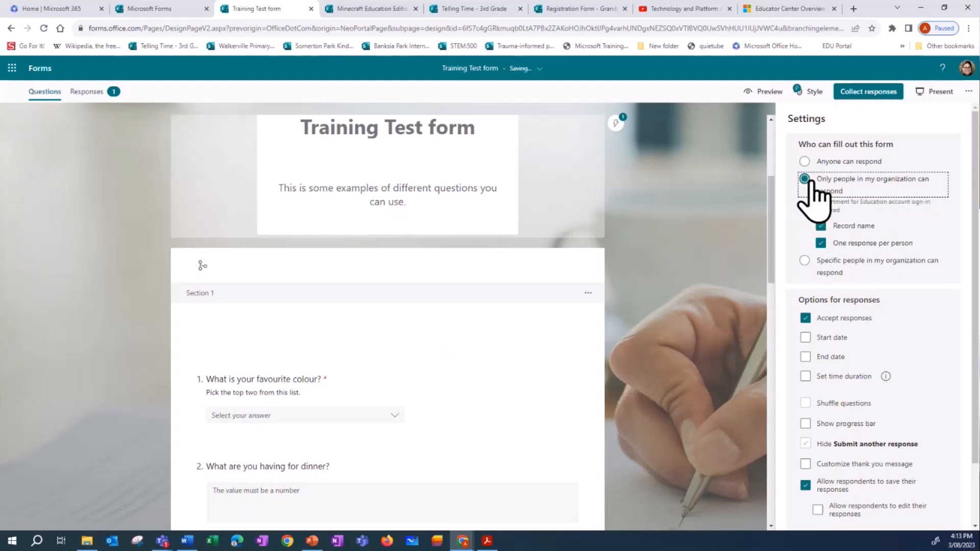
Turn off accepting responses, enter the recipient message "This form opens on the 4th - please come back later!", and turn accepting responses back on
scroll(916, 352, down, 2)
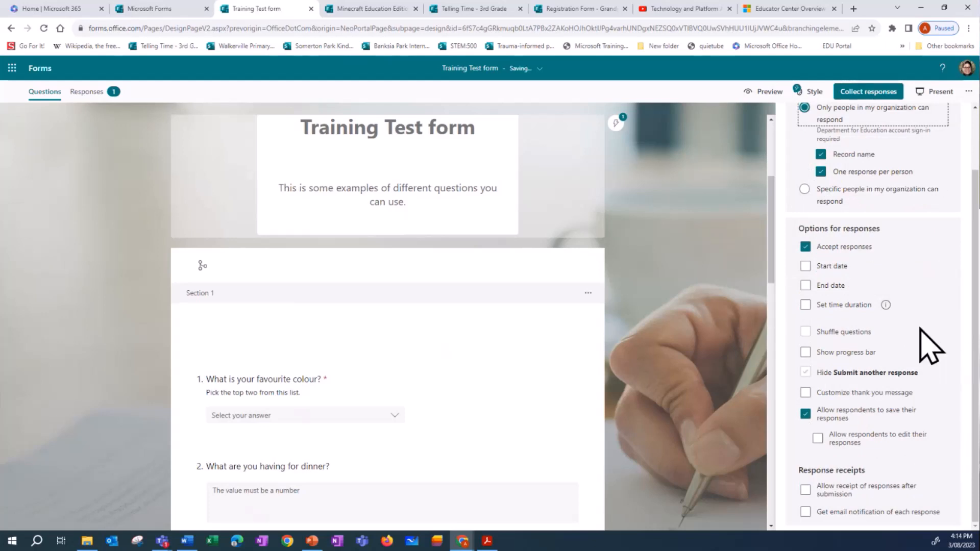
click(806, 248)
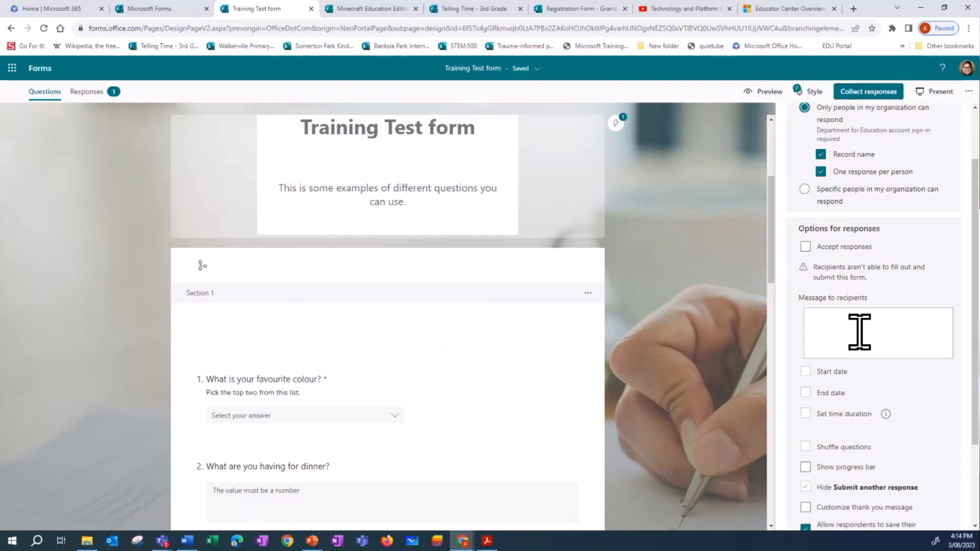
click(806, 247)
click(805, 247)
click(835, 324)
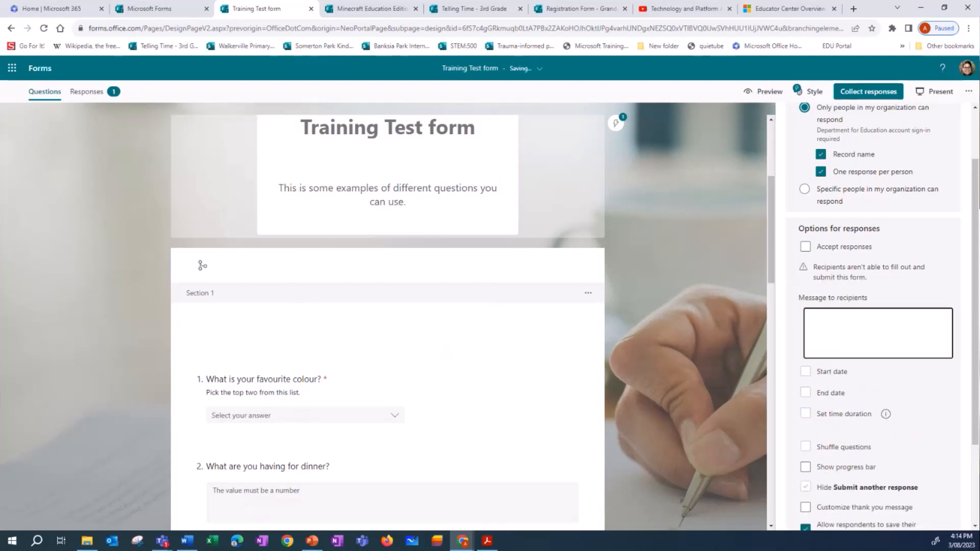
text(This form opens on the 4th - please come back later!)
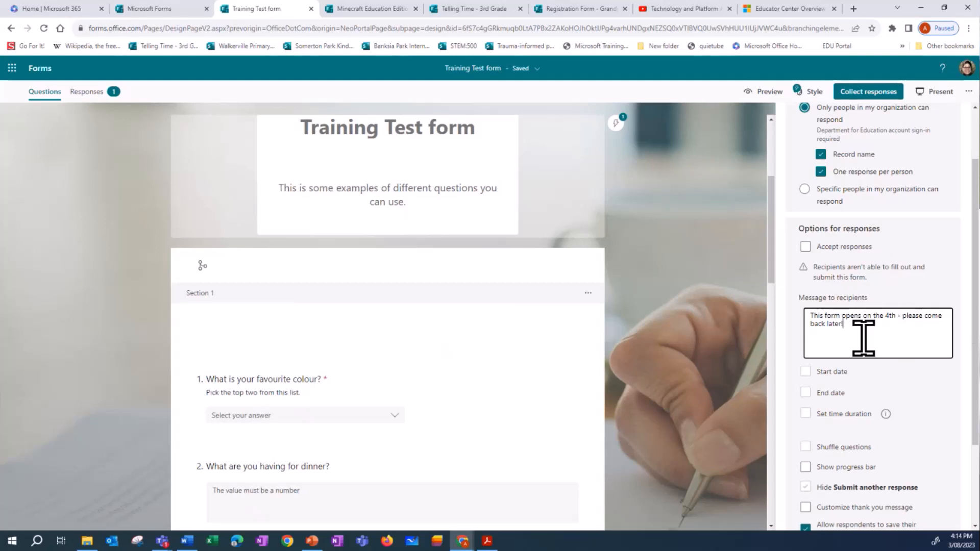
click(807, 248)
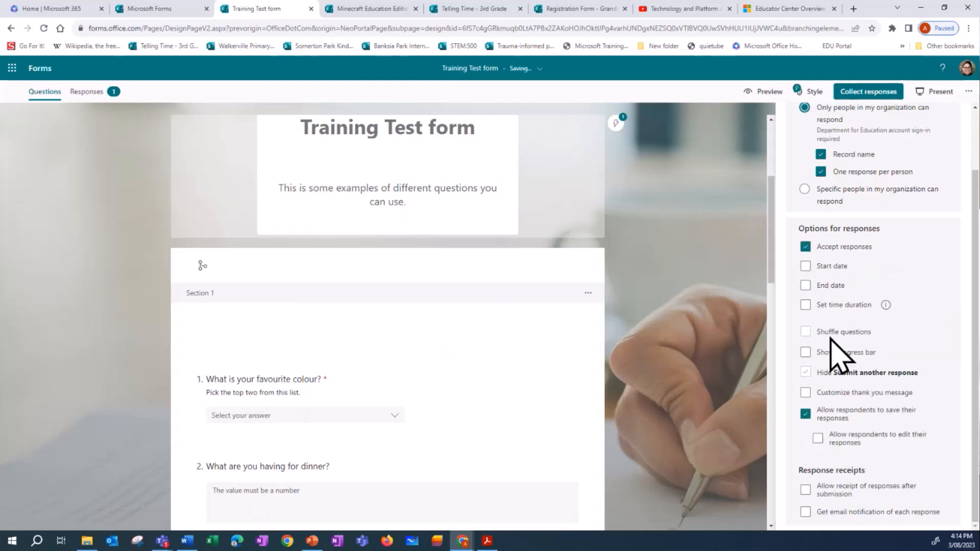
Try out the start date and end date options for responses, and turn both off again
click(806, 267)
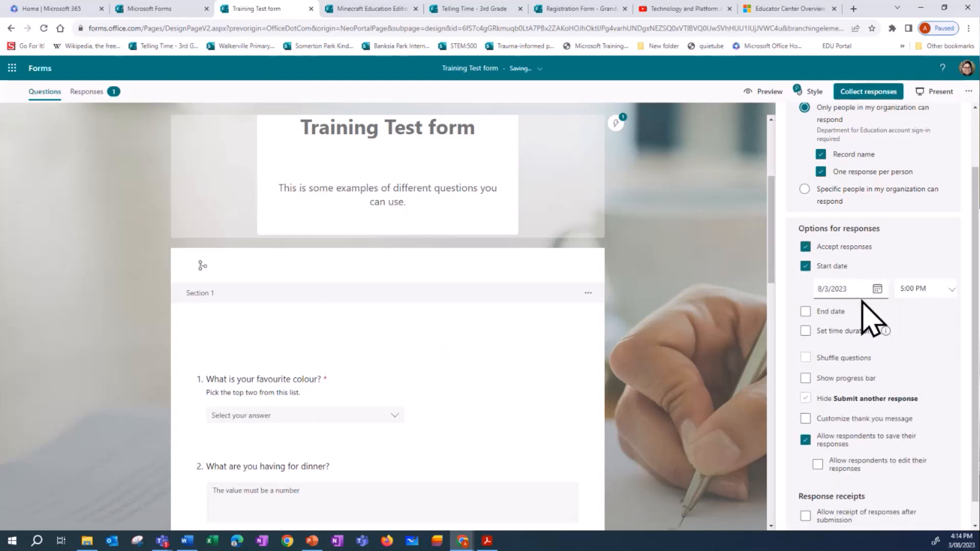
click(805, 311)
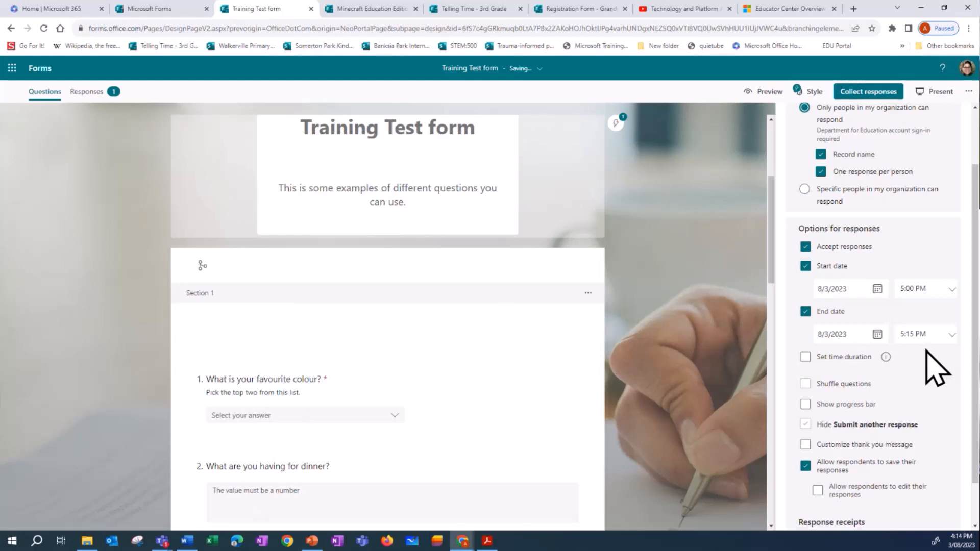
click(806, 311)
click(805, 266)
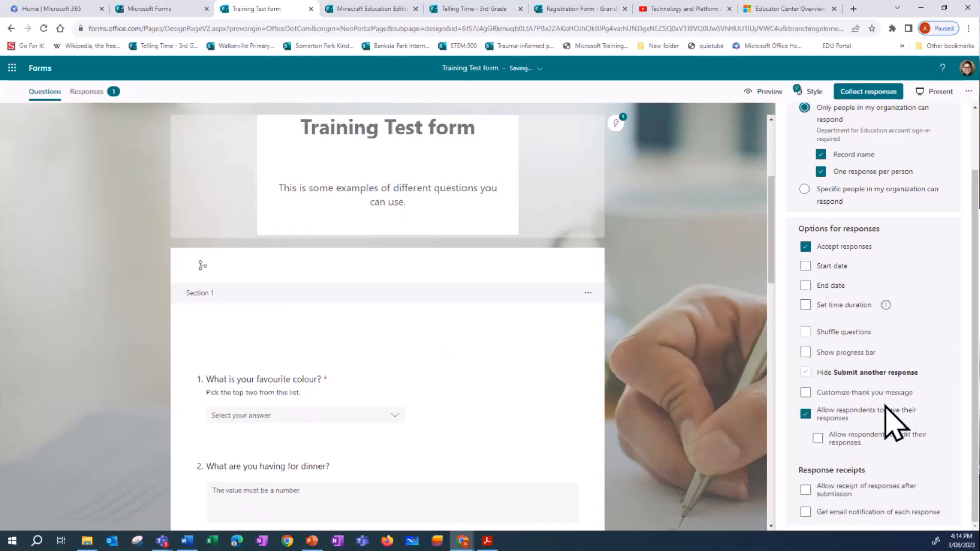
Try out the time duration and progress bar options for responses, and turn both off again
click(805, 305)
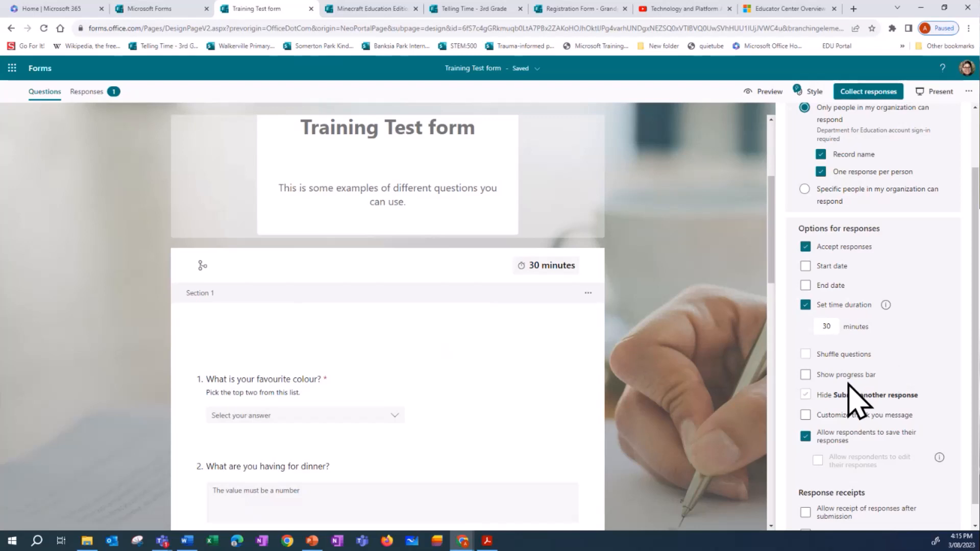
click(806, 305)
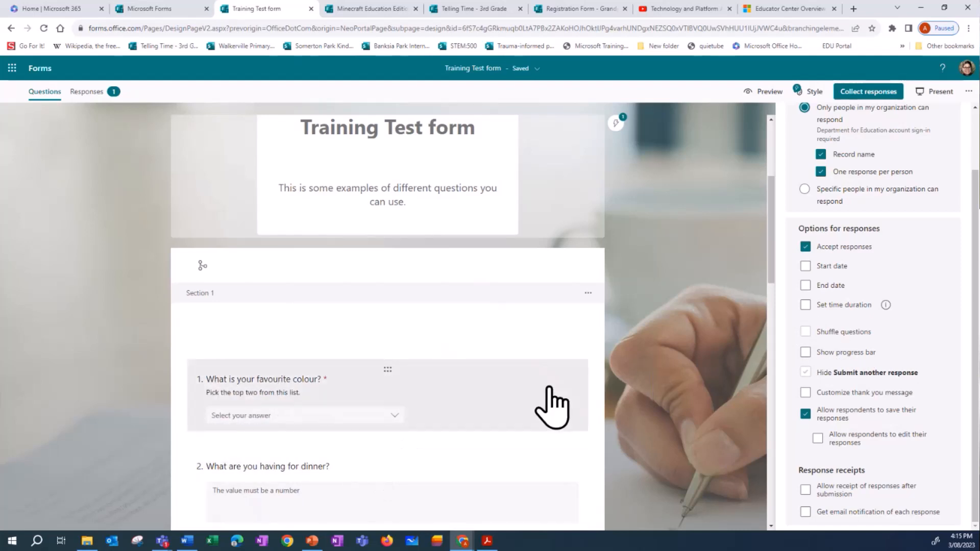
scroll(547, 402, down, 2)
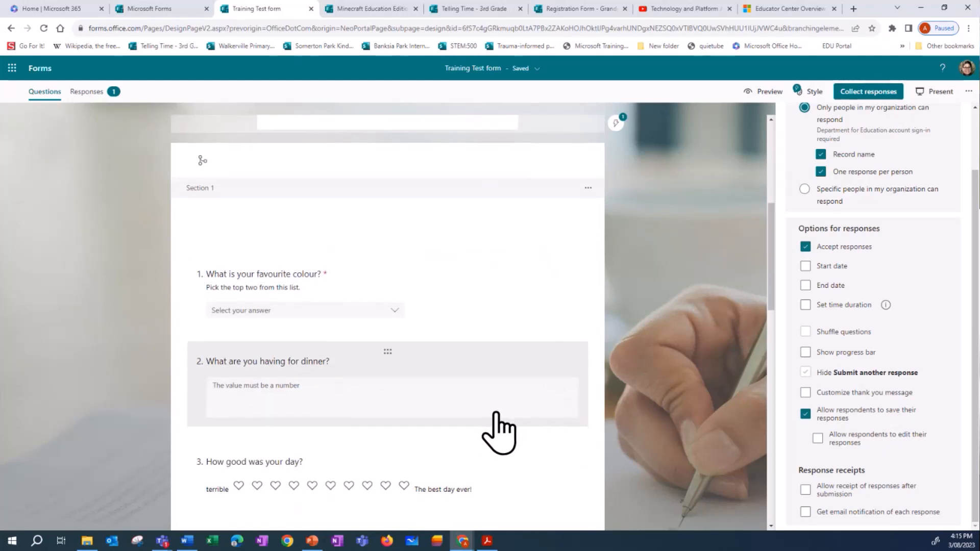
scroll(499, 427, down, 5)
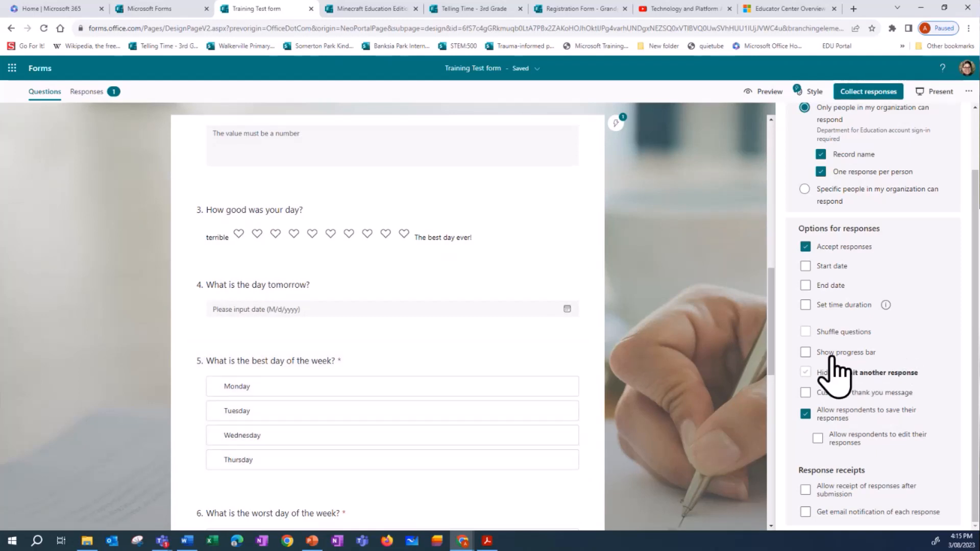
click(811, 353)
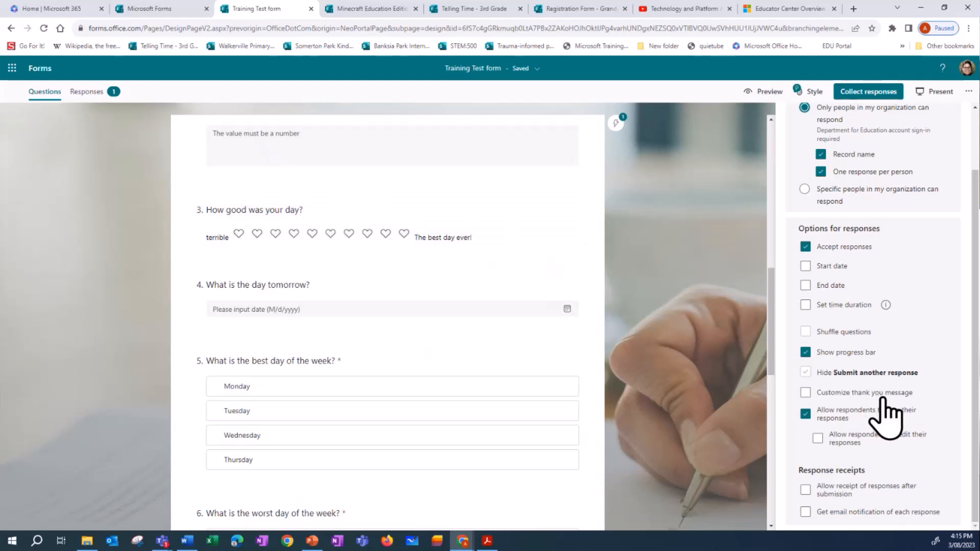
click(806, 352)
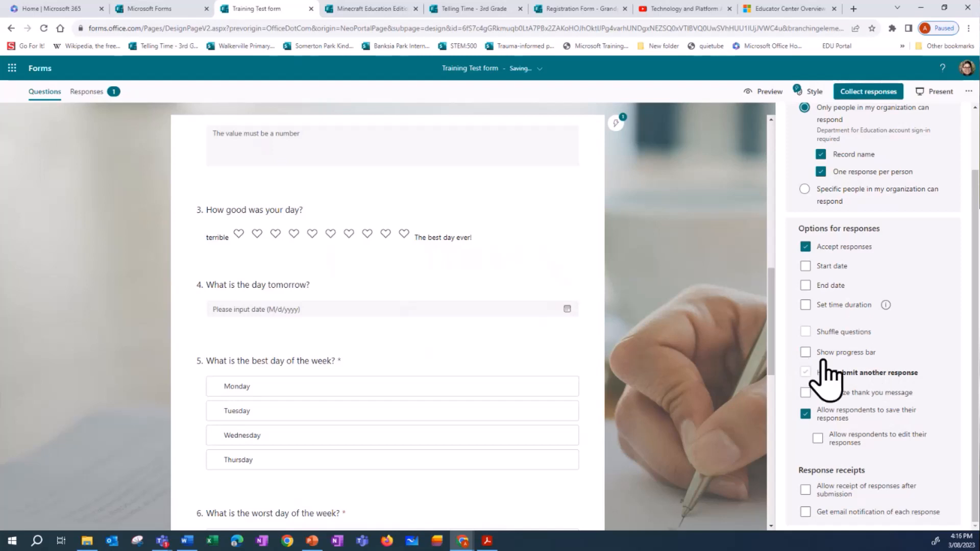
Turn off One response per person and stop hiding the Submit another response option
click(821, 173)
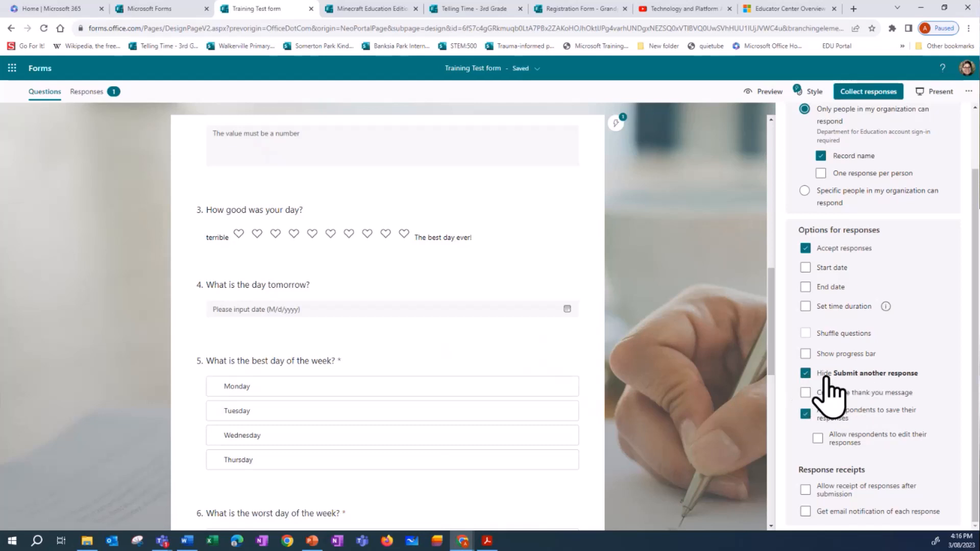
click(806, 373)
Try out the customized thank you message option without changing its text, and turn it off again
click(806, 393)
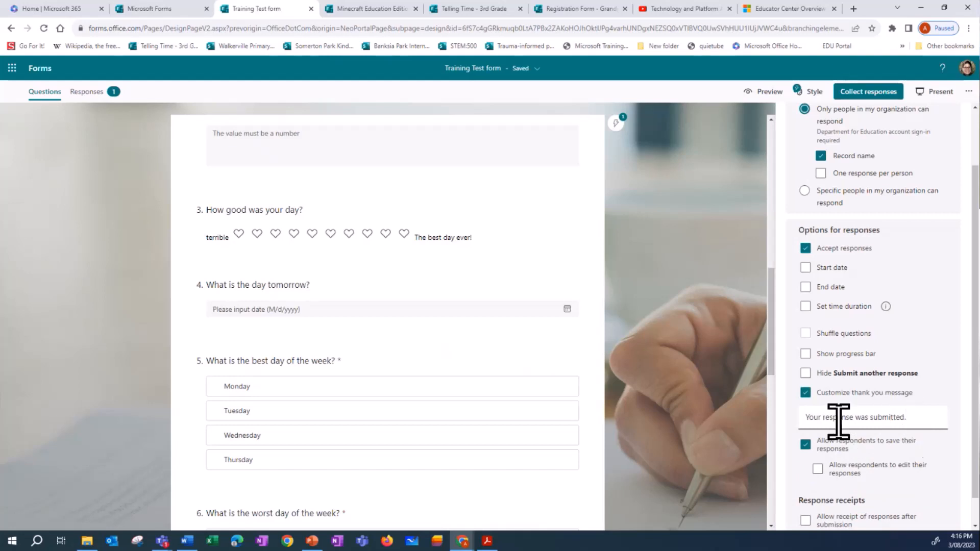
click(918, 416)
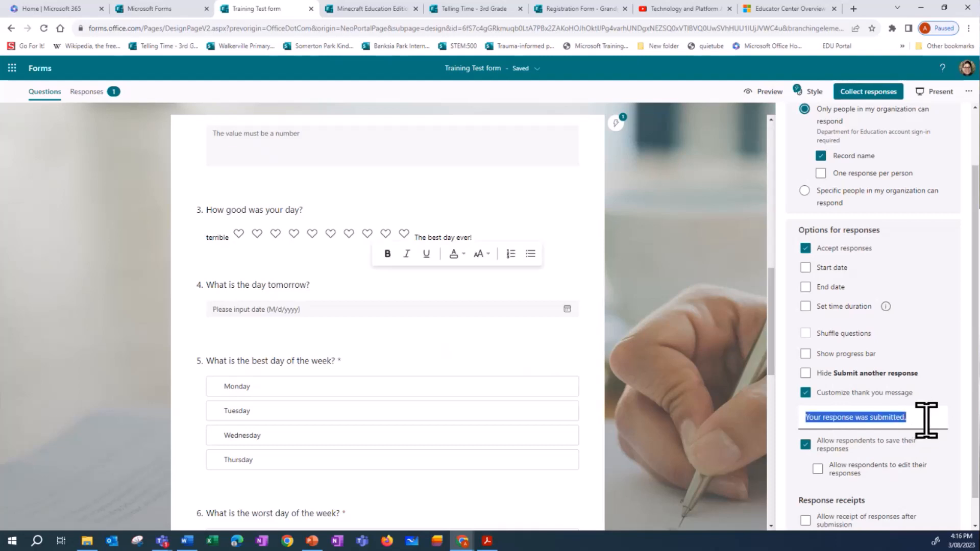
click(890, 418)
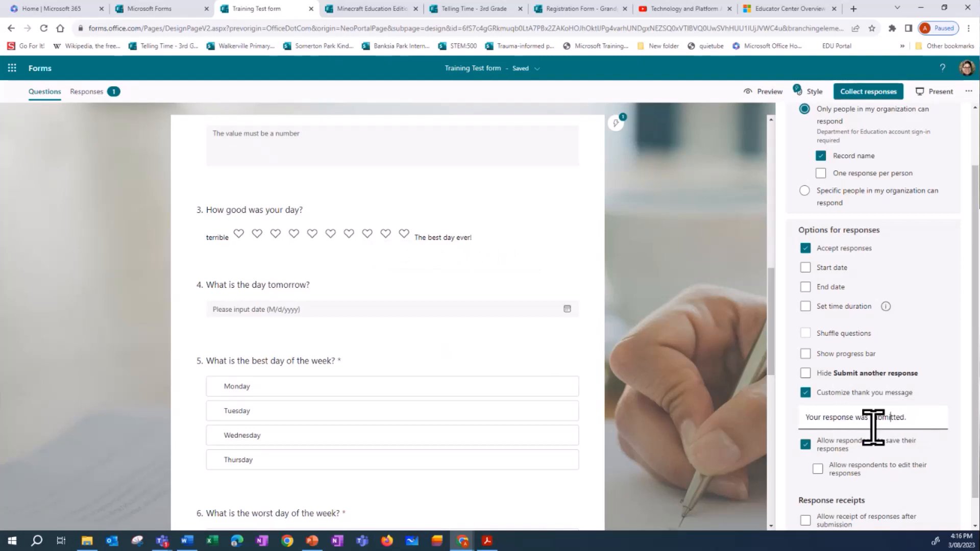
click(808, 396)
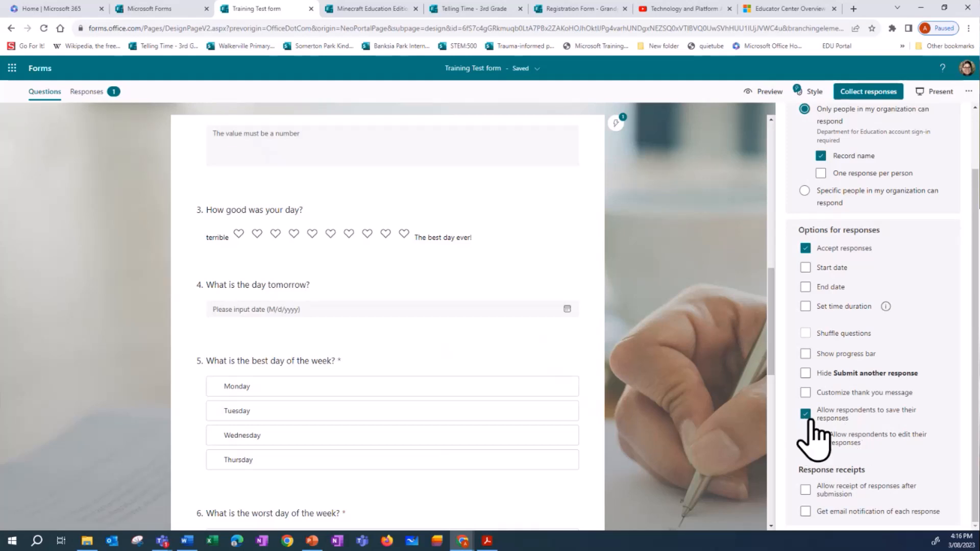
Allow respondents to edit their saved responses and review the form's response settings
click(818, 438)
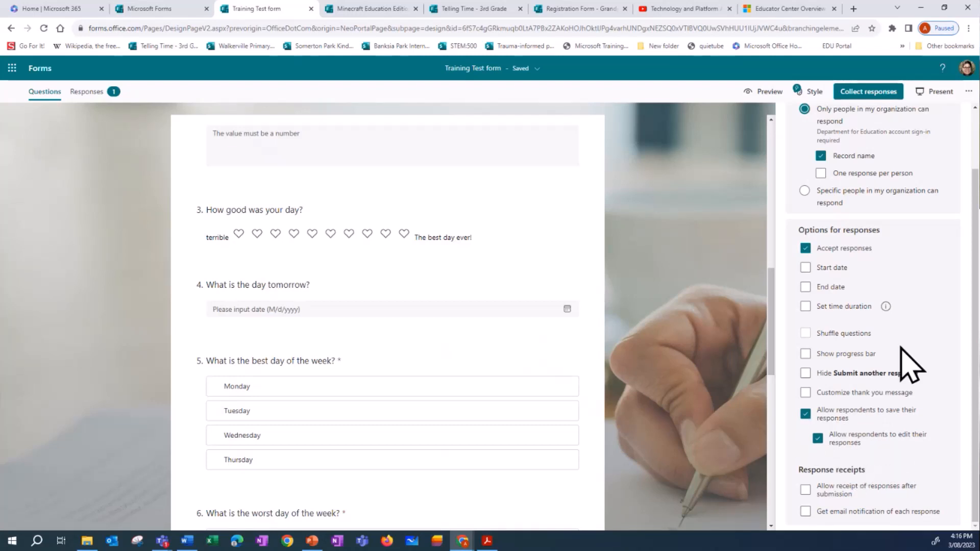
click(967, 93)
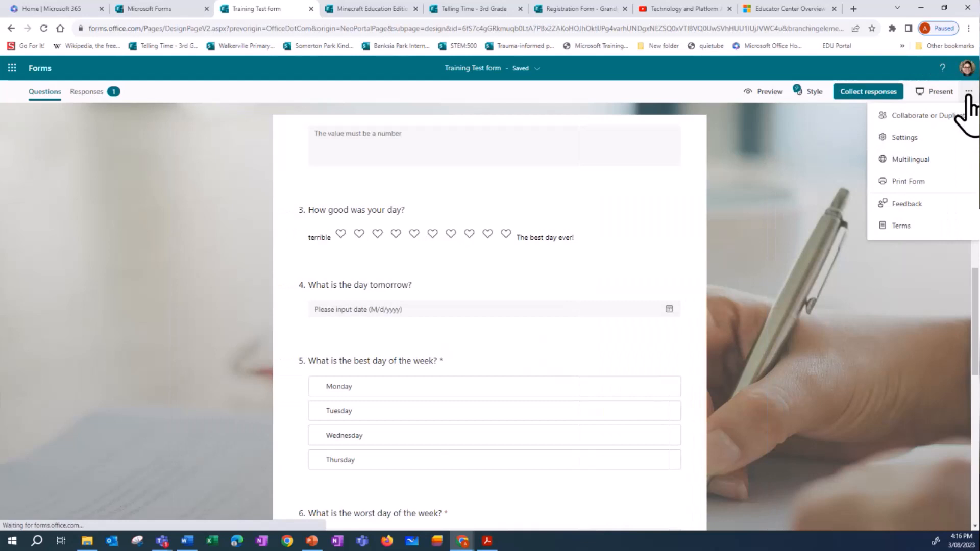
click(894, 137)
scroll(877, 437, down, 2)
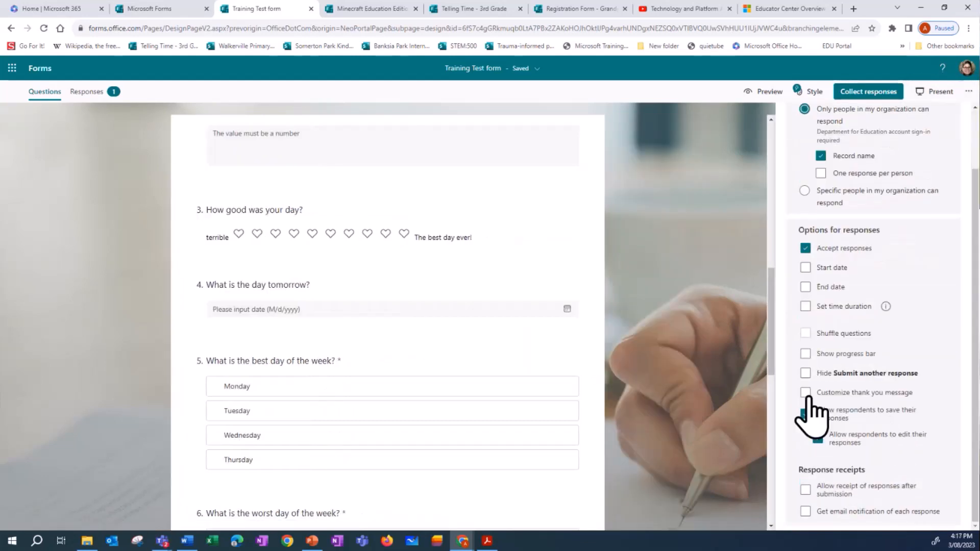
click(818, 437)
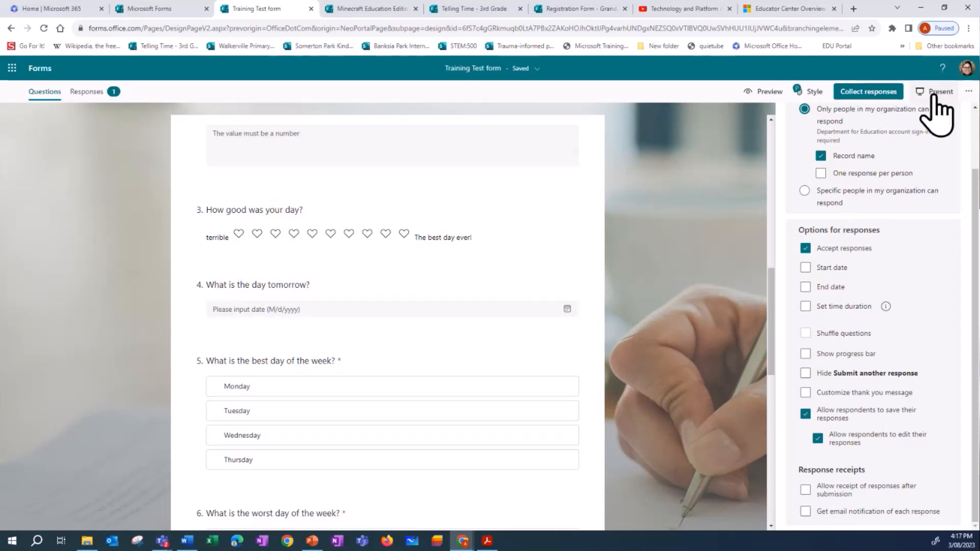
Present the Training Test form, view the results slides for questions 1 and 2, and exit the presentation
click(968, 91)
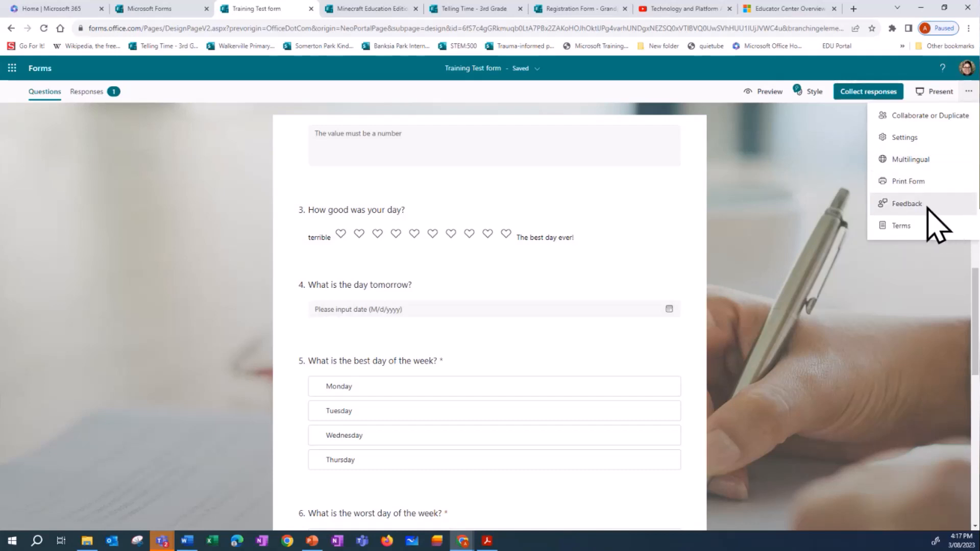
scroll(755, 248, up, 5)
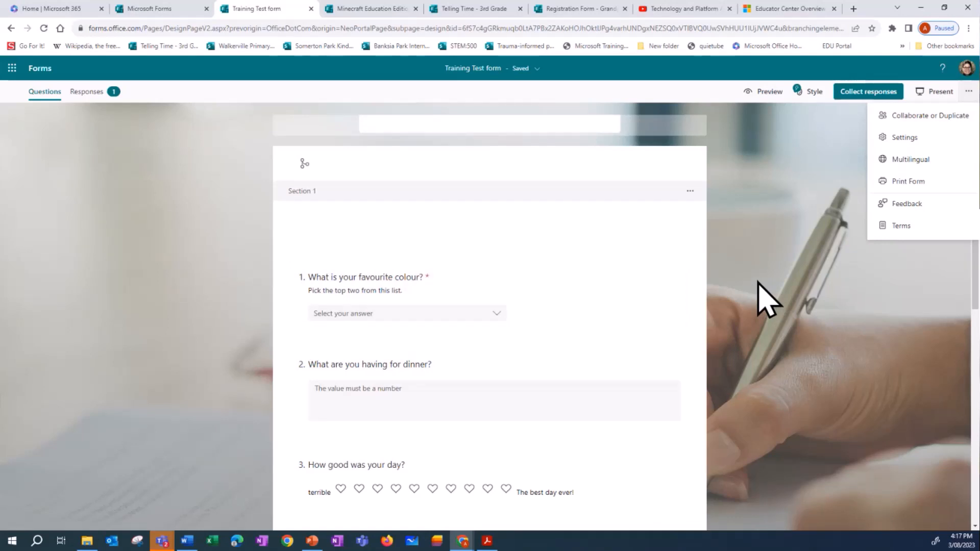
click(930, 96)
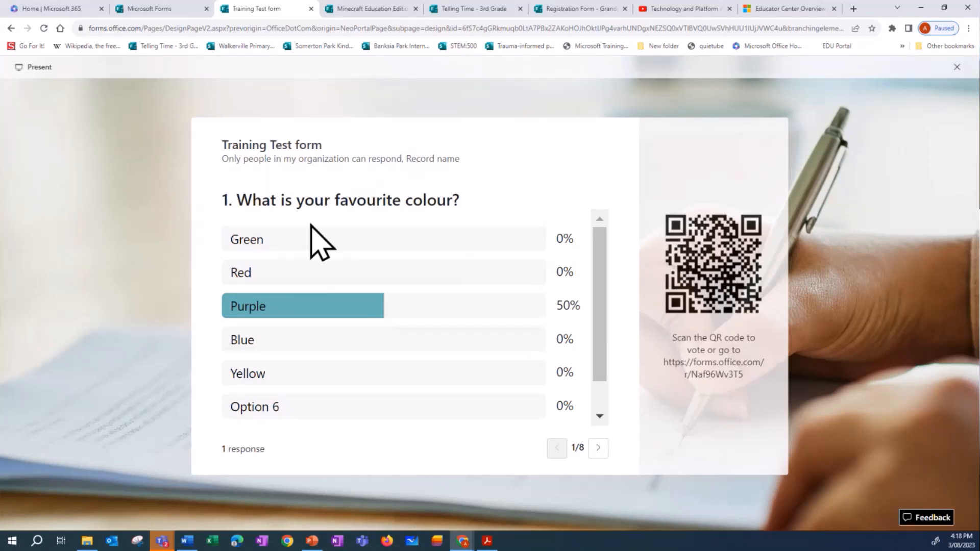
click(597, 448)
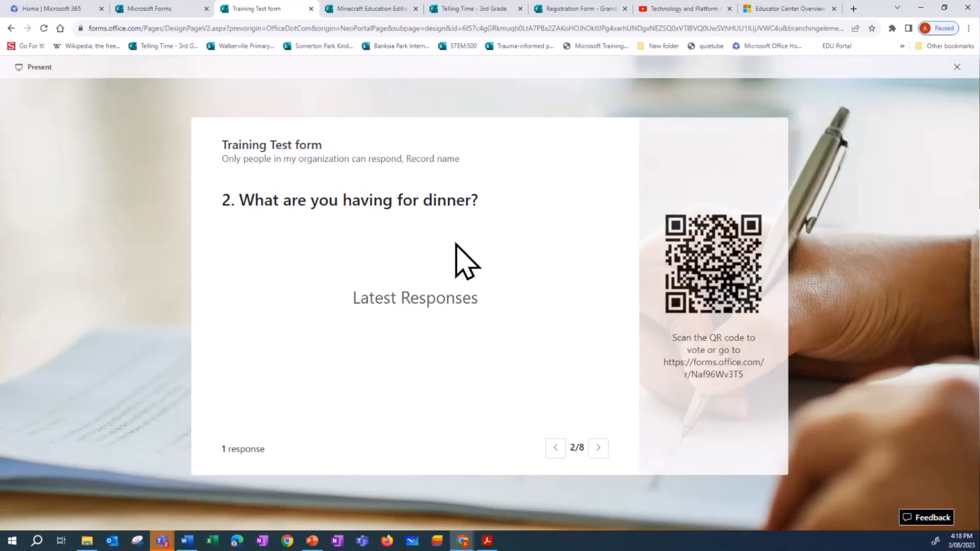
click(957, 67)
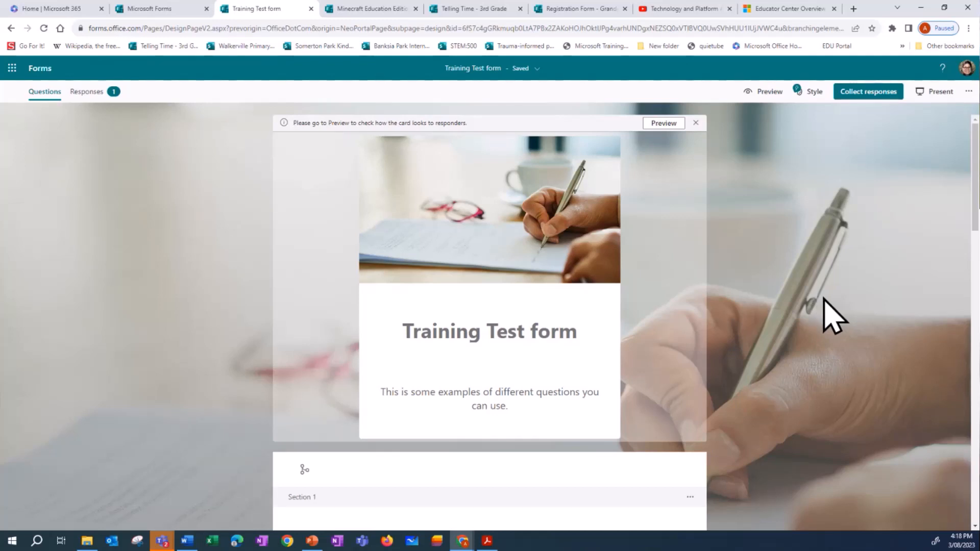
Try letting anyone respond, switch back to only people in the organization, and copy the shortened form link
click(862, 93)
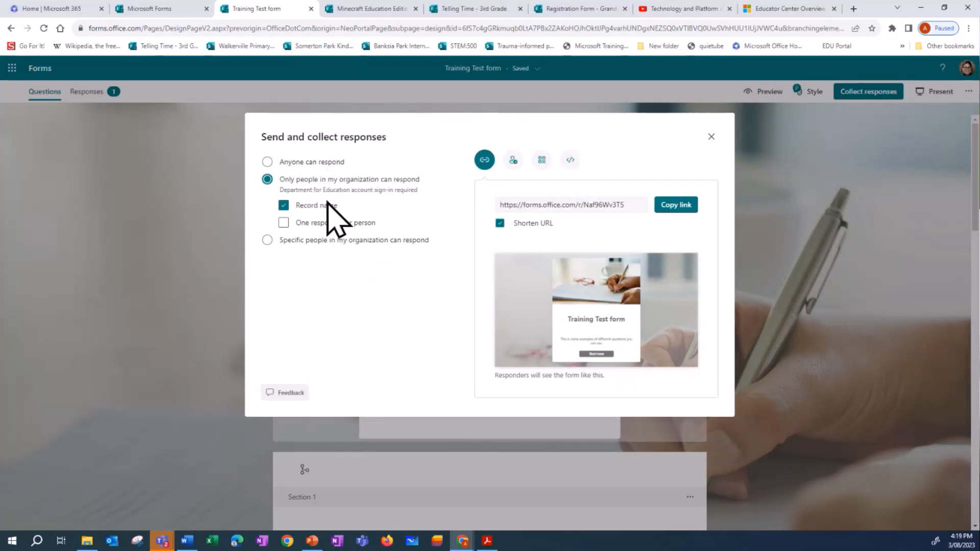
click(266, 164)
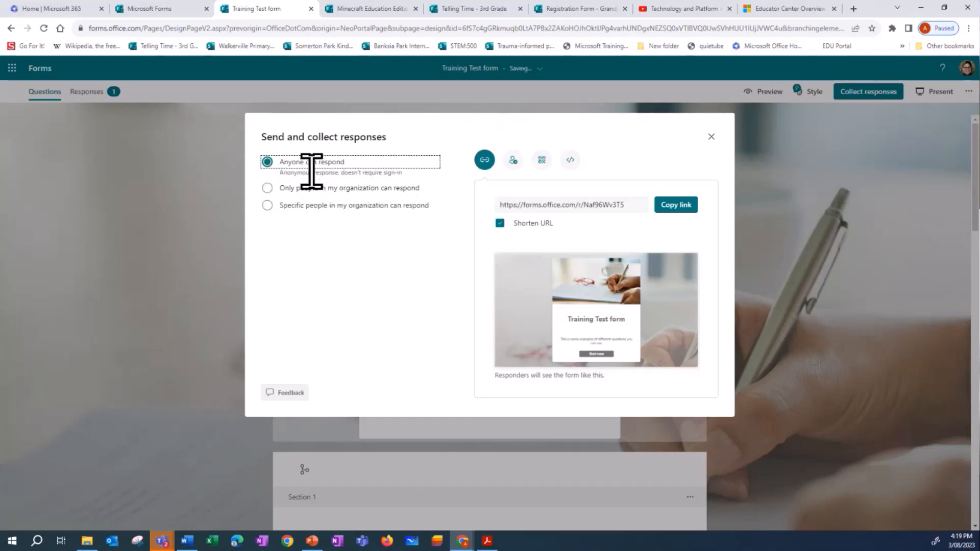
click(271, 188)
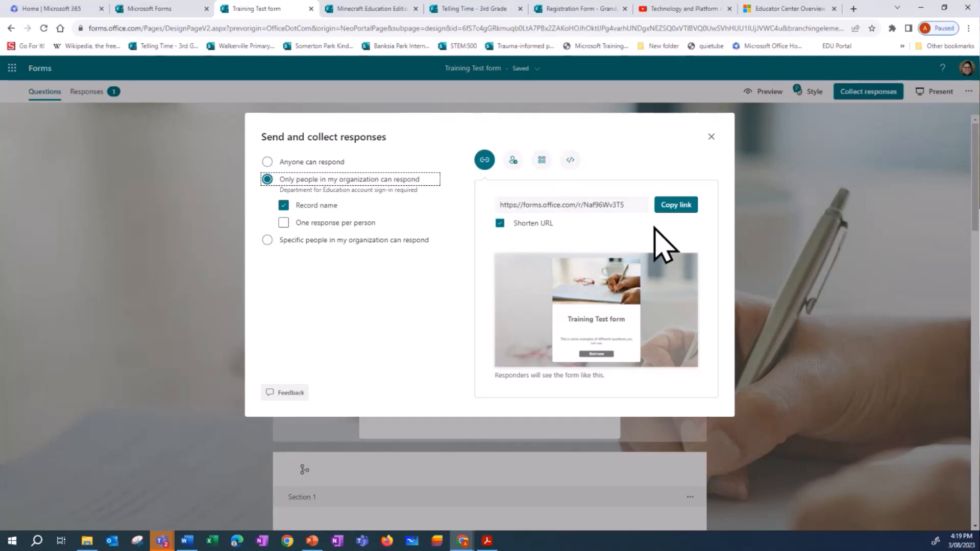
click(675, 207)
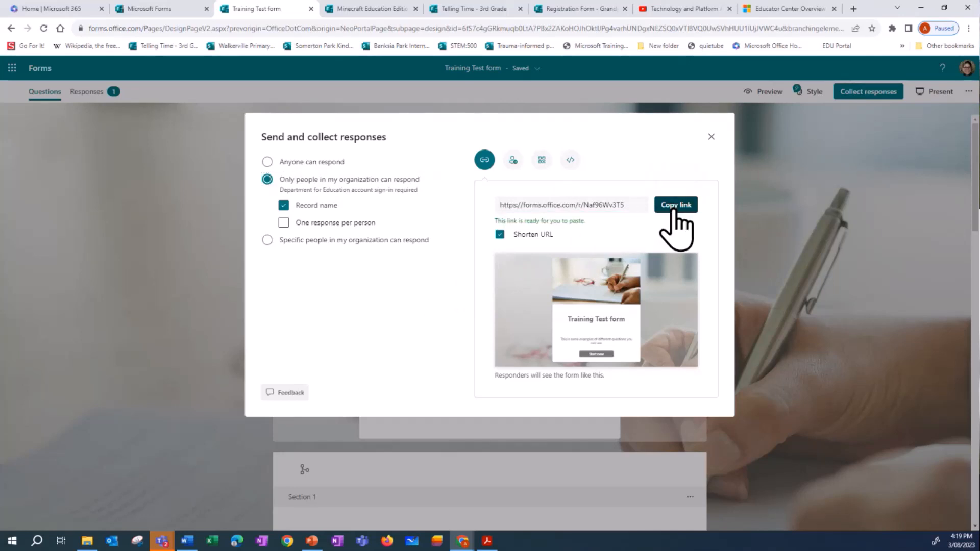
Look through the invitation and QR code sharing options, copy the form's embed code, and close the response collection dialog
click(512, 163)
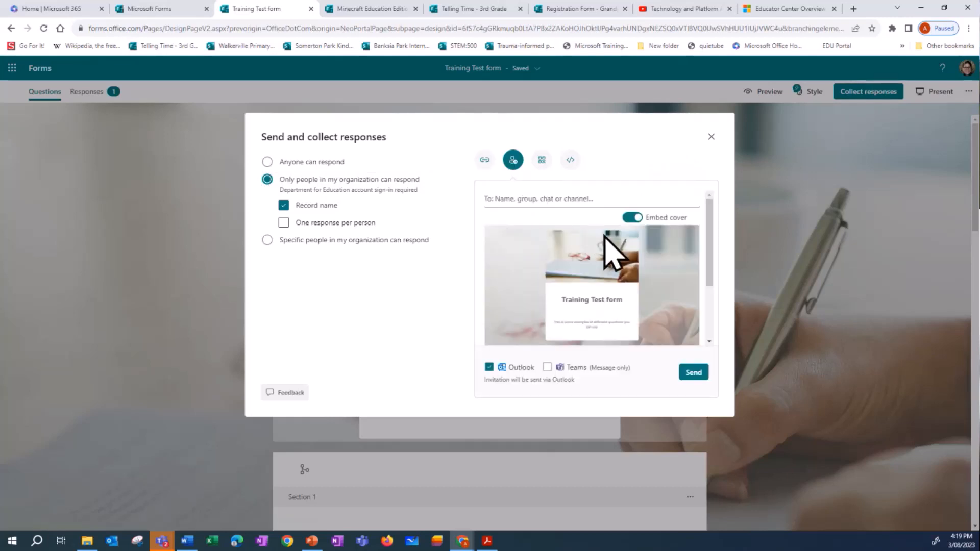
click(542, 161)
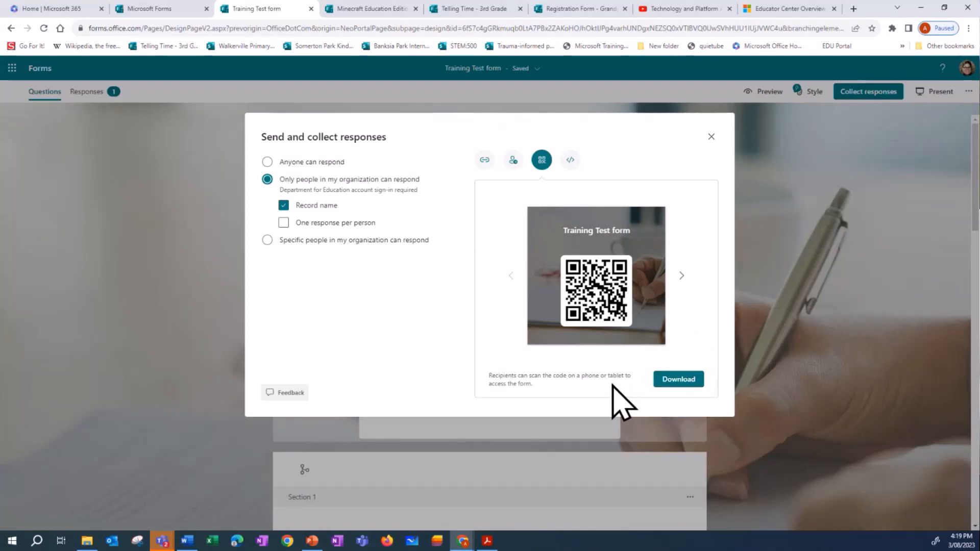
click(570, 160)
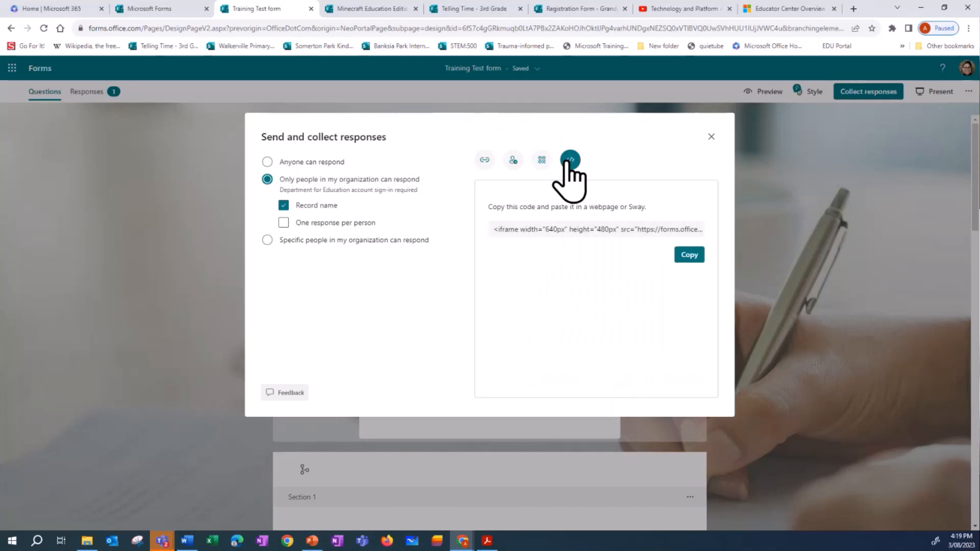
click(690, 255)
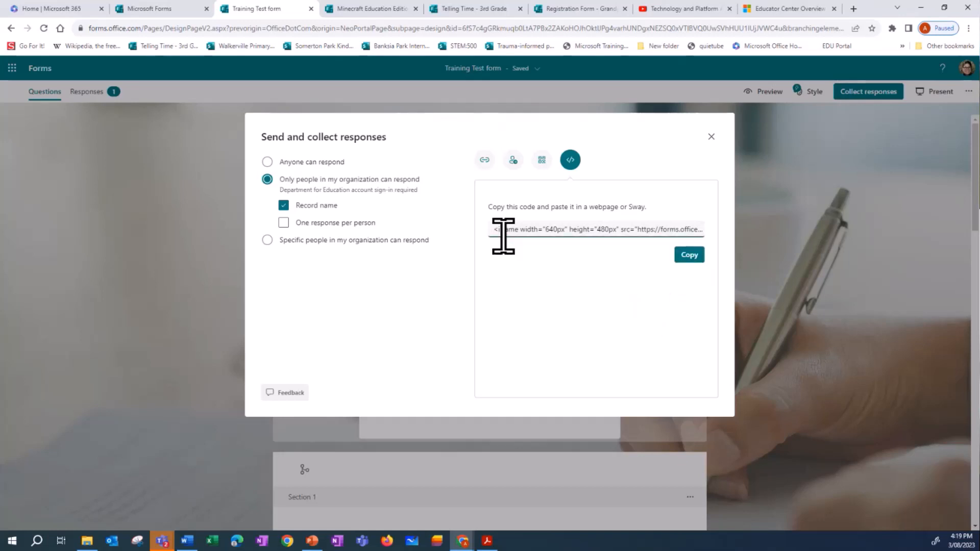
click(685, 256)
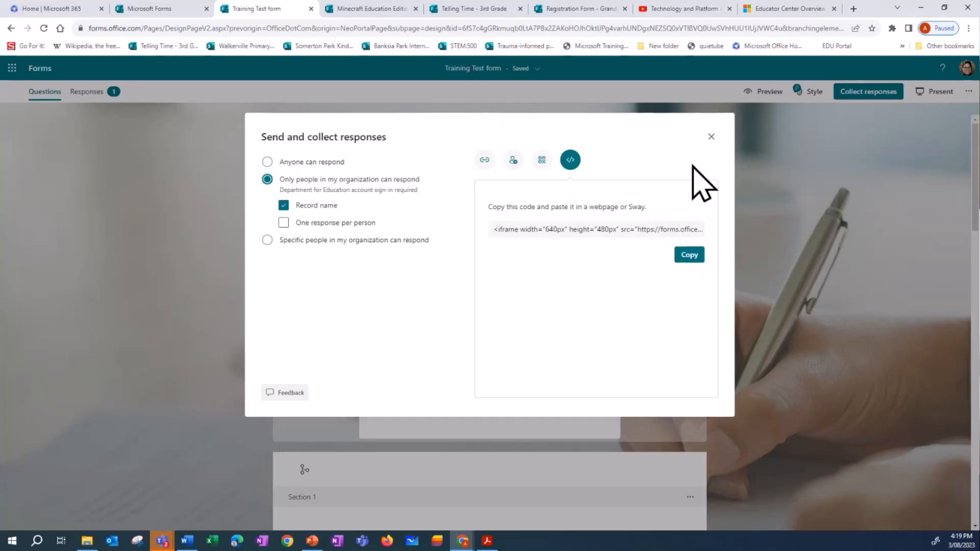
click(711, 137)
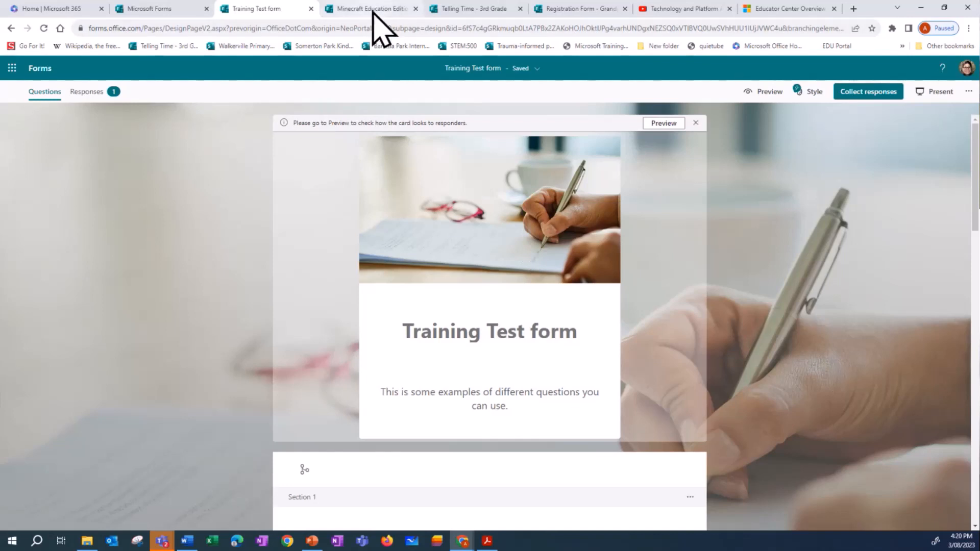
View individual results of the Minecraft Education Edition: Teachers Academy Term 2, 2021 form, advance to respondent 4, and show that response's additional options
mouse_move(372, 11)
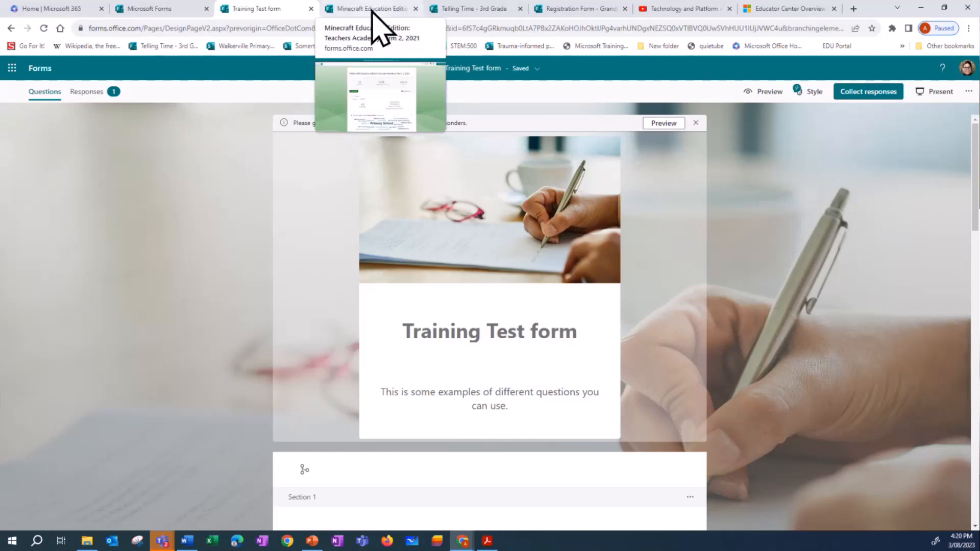
click(372, 11)
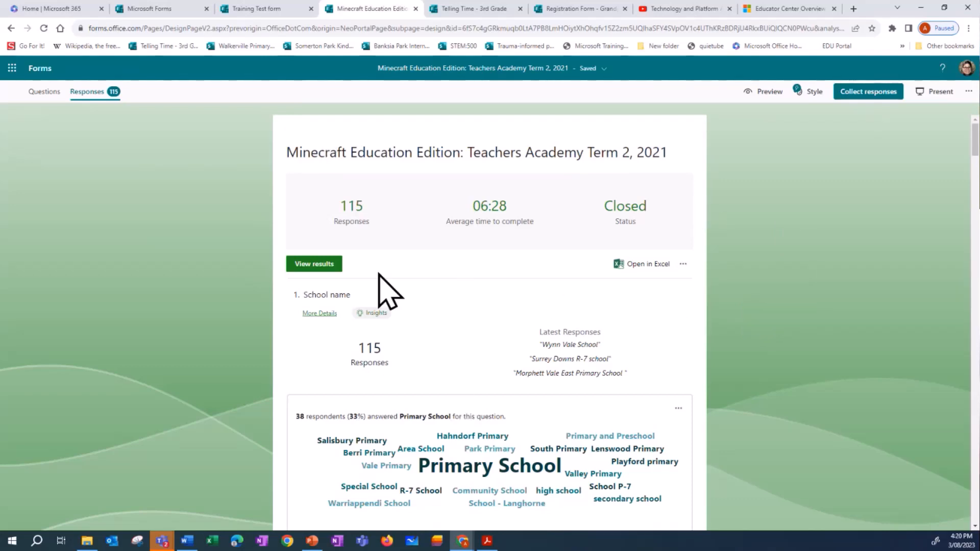
click(327, 264)
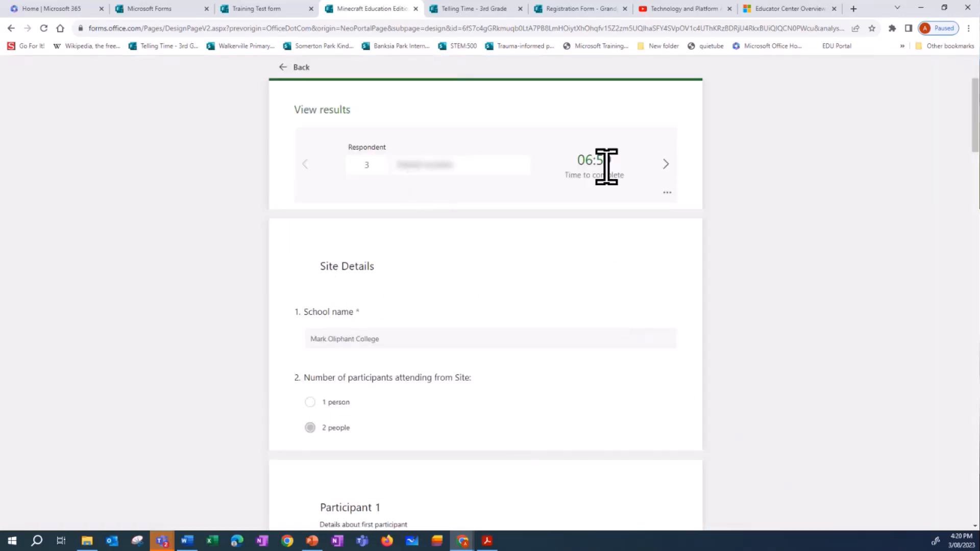
click(664, 163)
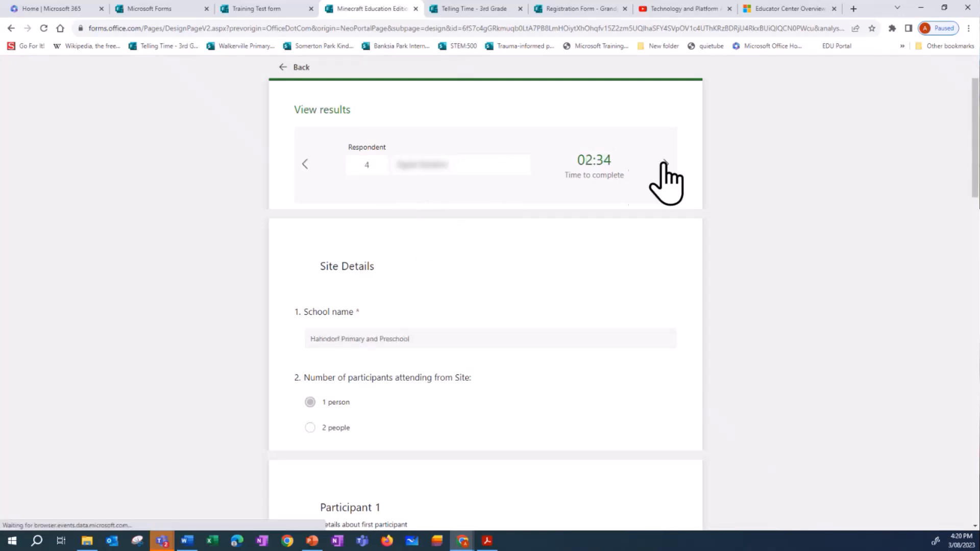
click(667, 193)
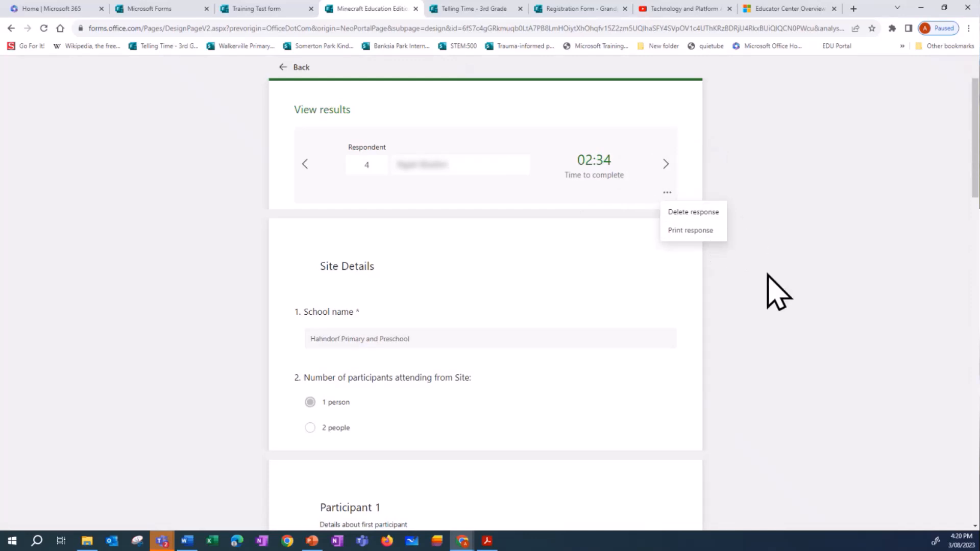
Return to the response overview, create and copy a summary link for the responses, and check the option for syncing responses to a workbook
click(286, 70)
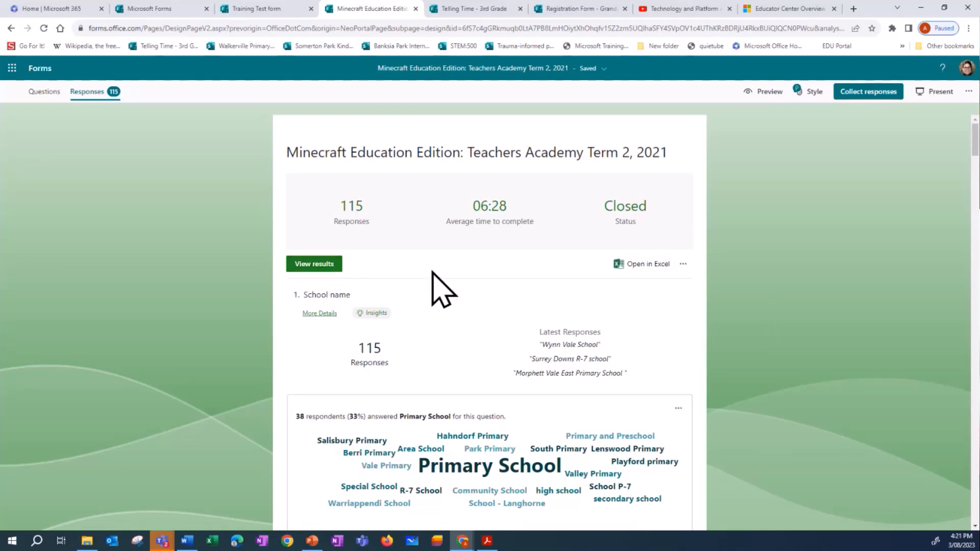
click(684, 265)
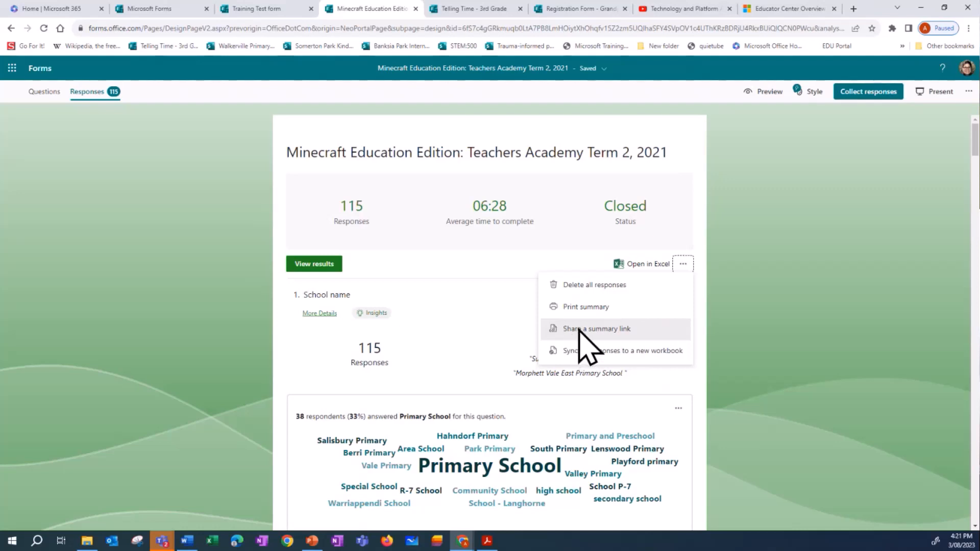
click(576, 329)
click(622, 221)
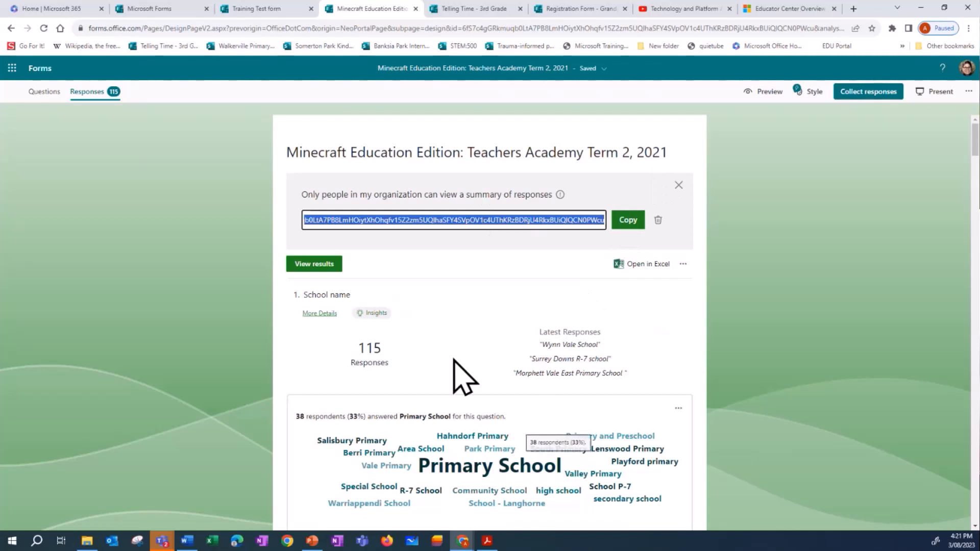
click(683, 265)
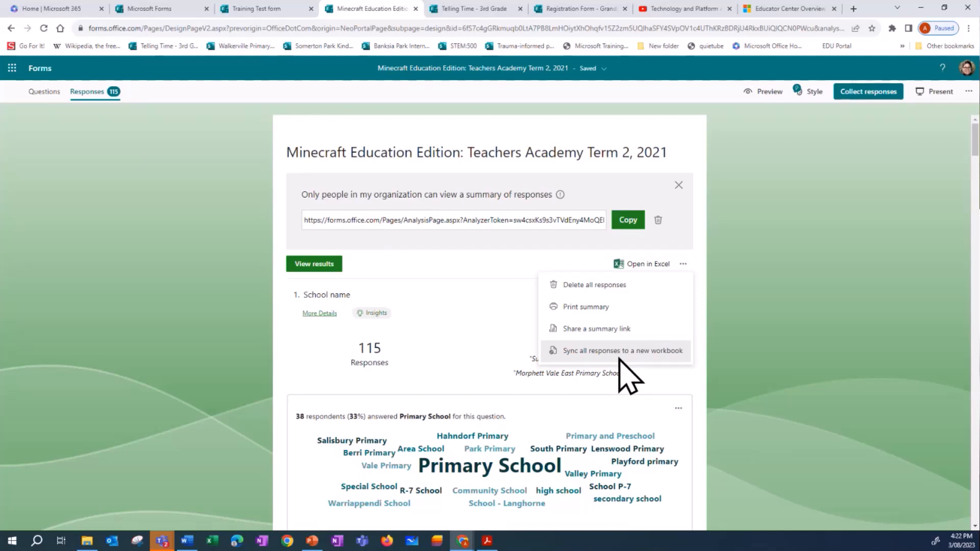
click(757, 252)
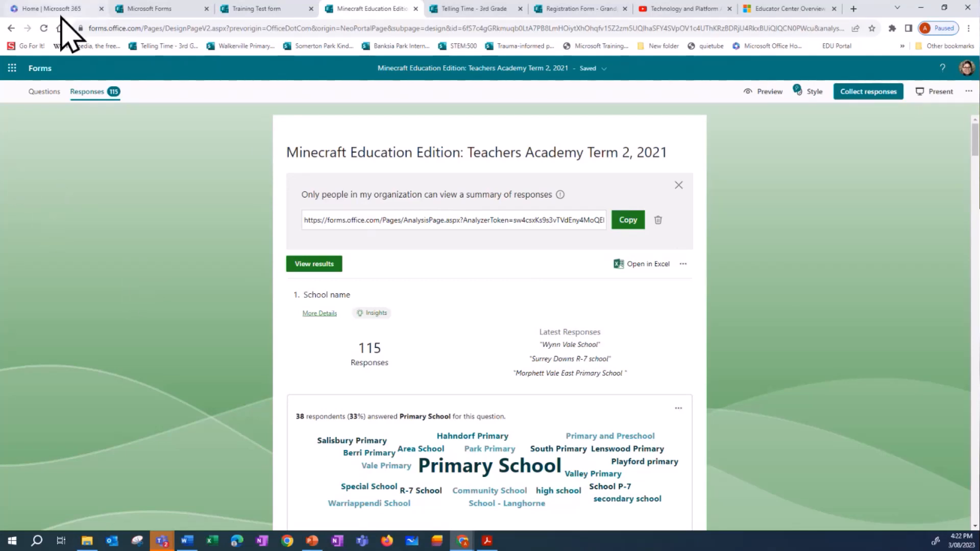
Browse the expanded recent forms and group lists on the Forms home page, and view the Technology Adoption Team - Business Engagement group's forms
click(44, 73)
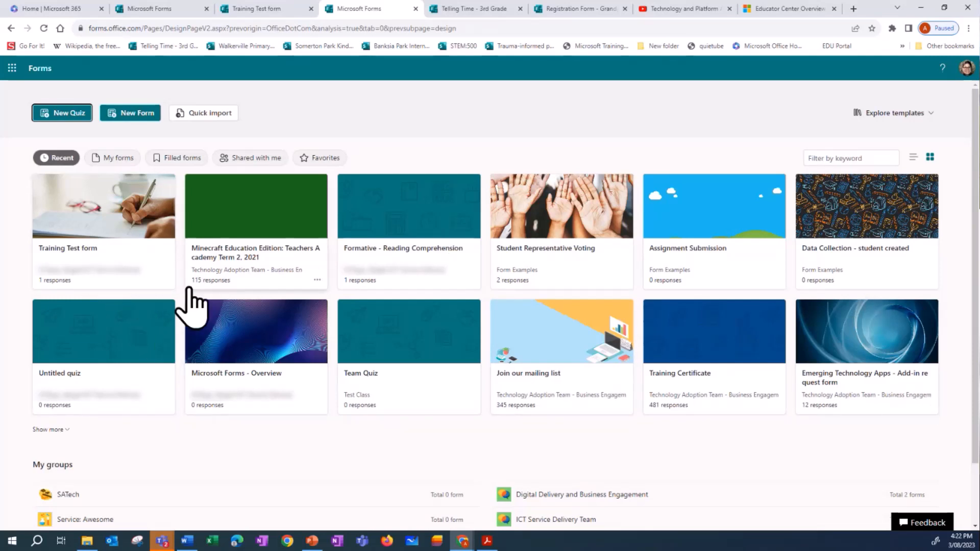
click(49, 429)
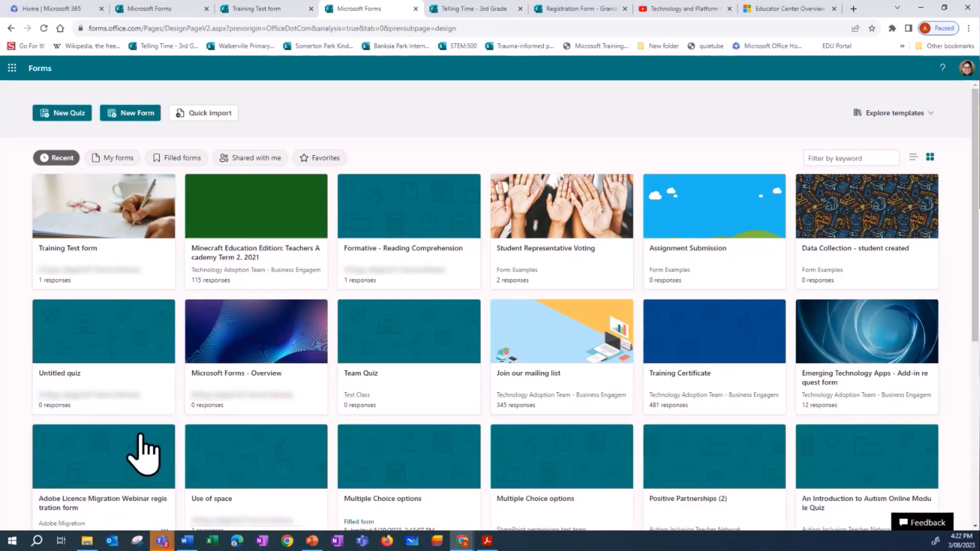
scroll(312, 418, down, 5)
scroll(315, 401, down, 1)
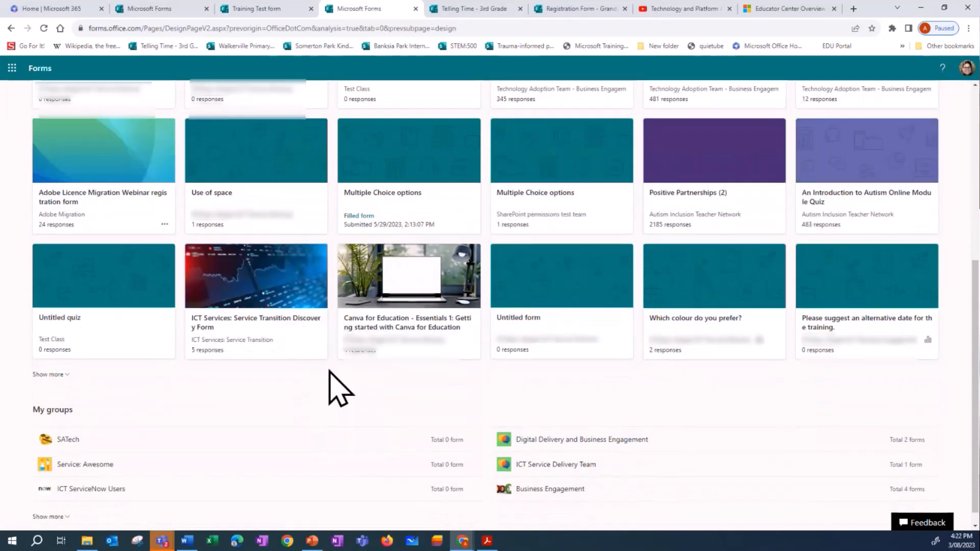
click(48, 376)
scroll(197, 408, down, 5)
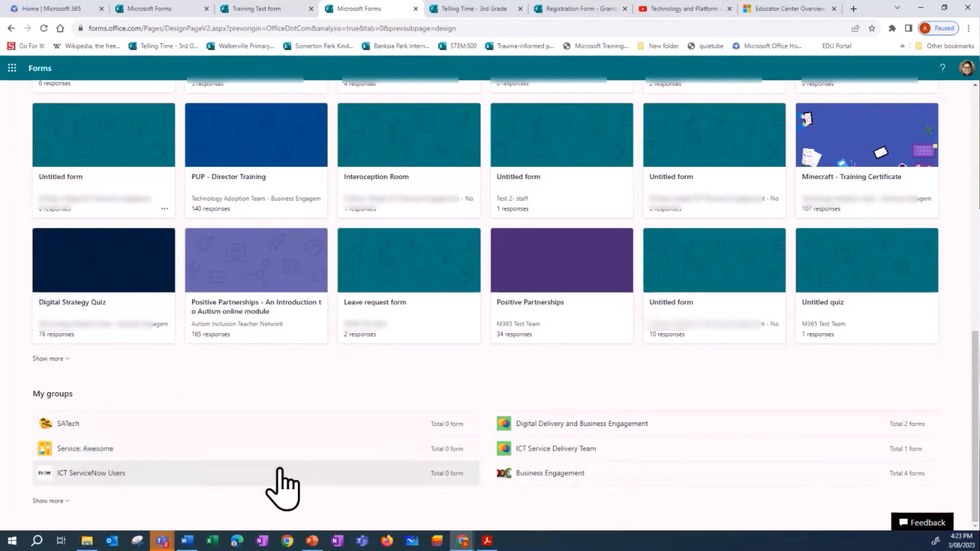
scroll(284, 480, down, 1)
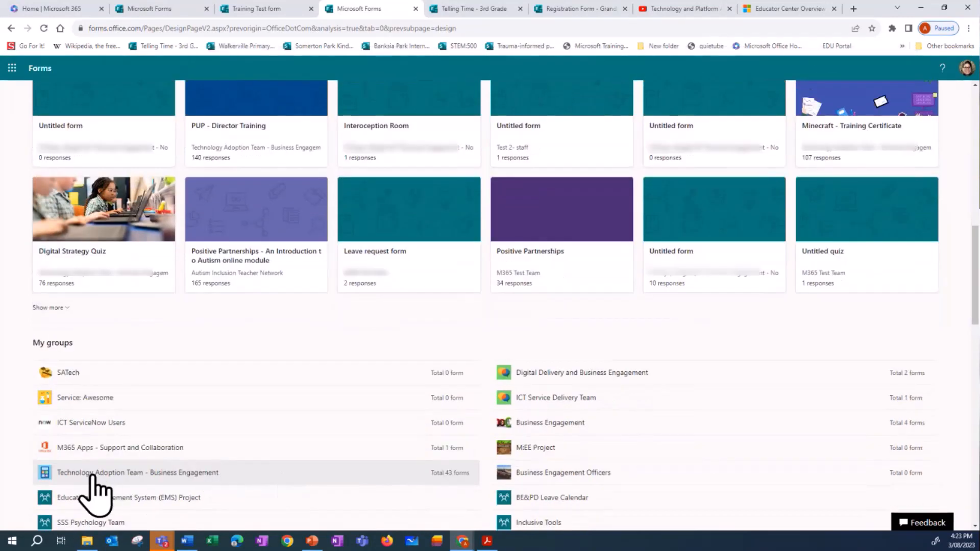
click(94, 475)
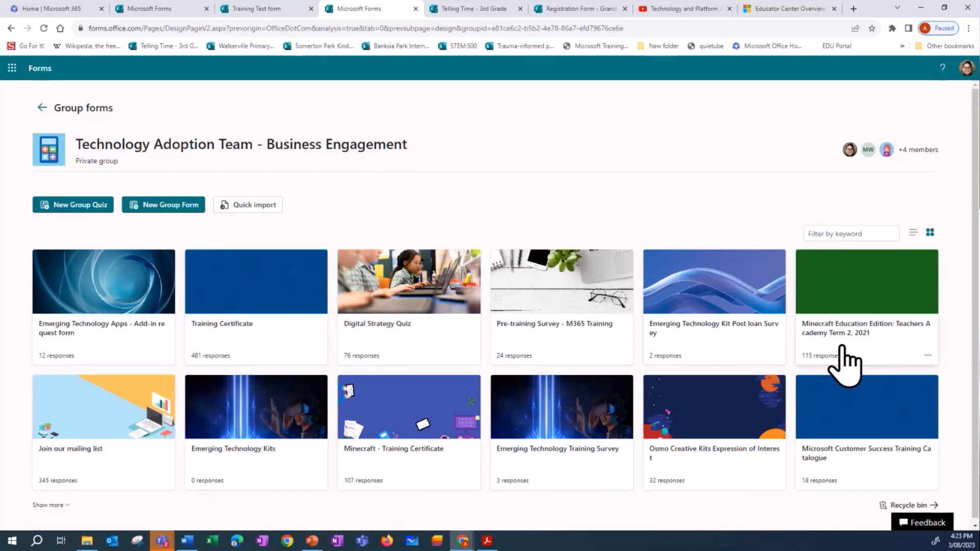
click(42, 108)
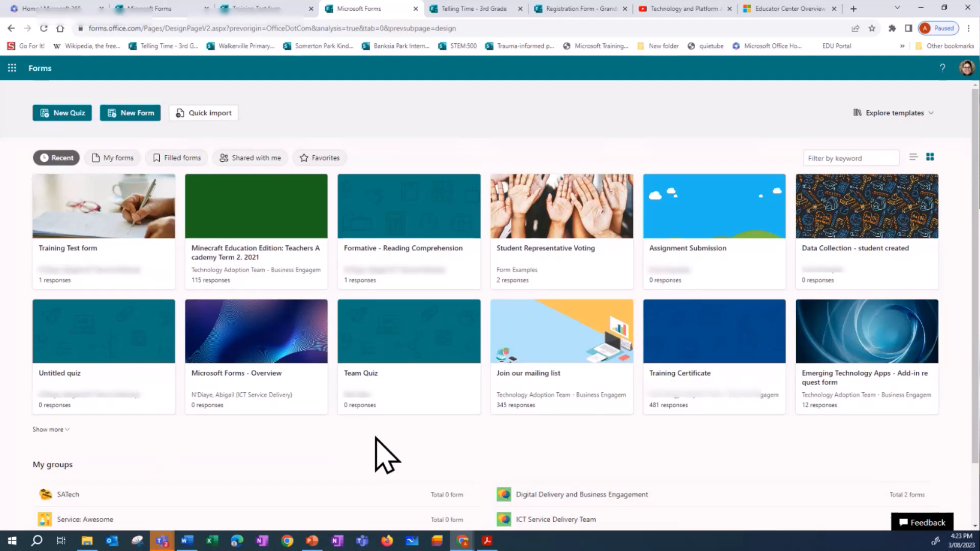
Move the Training Test form to the Technology Adoption Team - Business Engagement group and look at the moved form's options
click(154, 278)
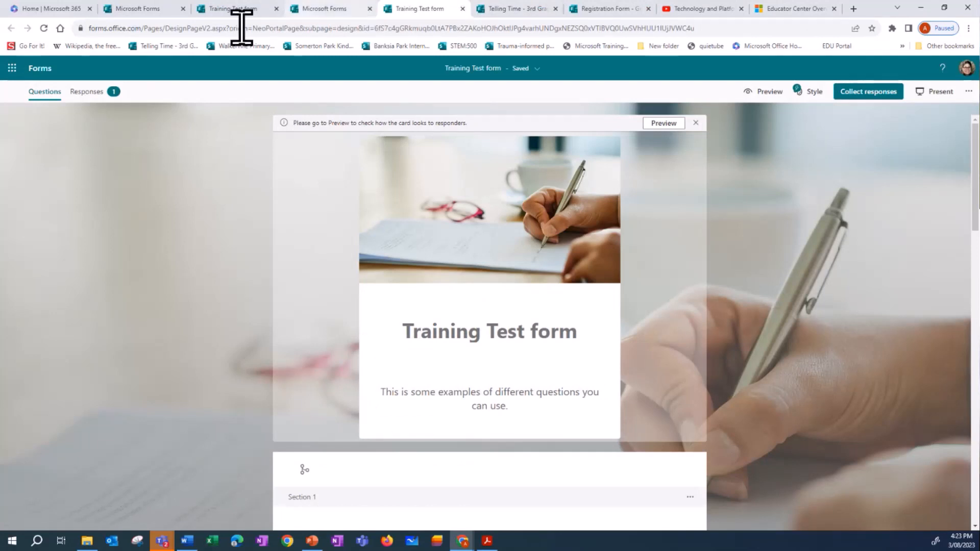
click(50, 74)
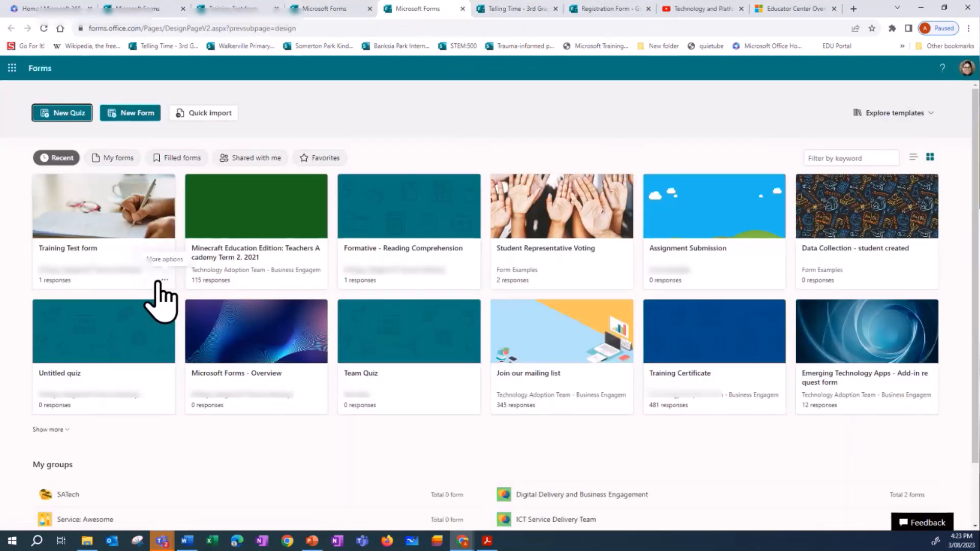
click(165, 279)
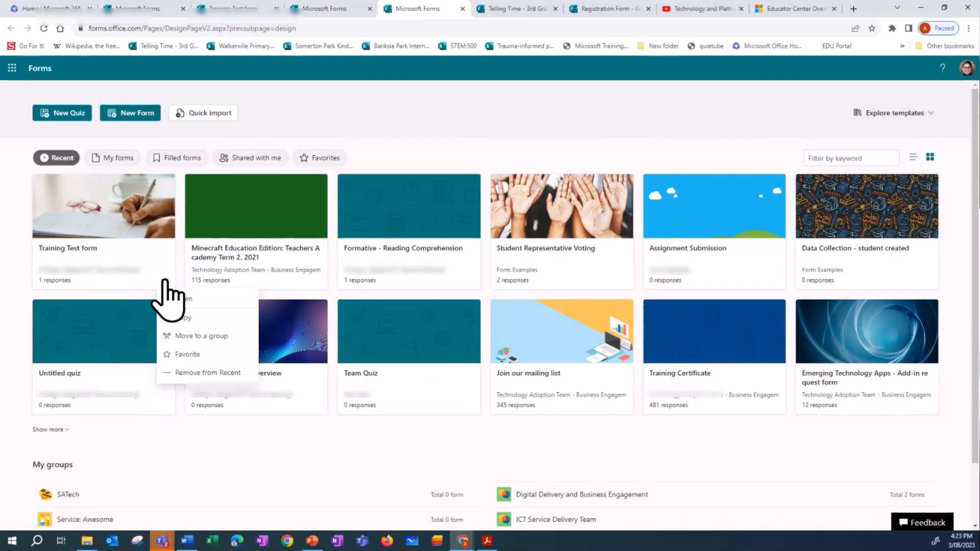
click(218, 336)
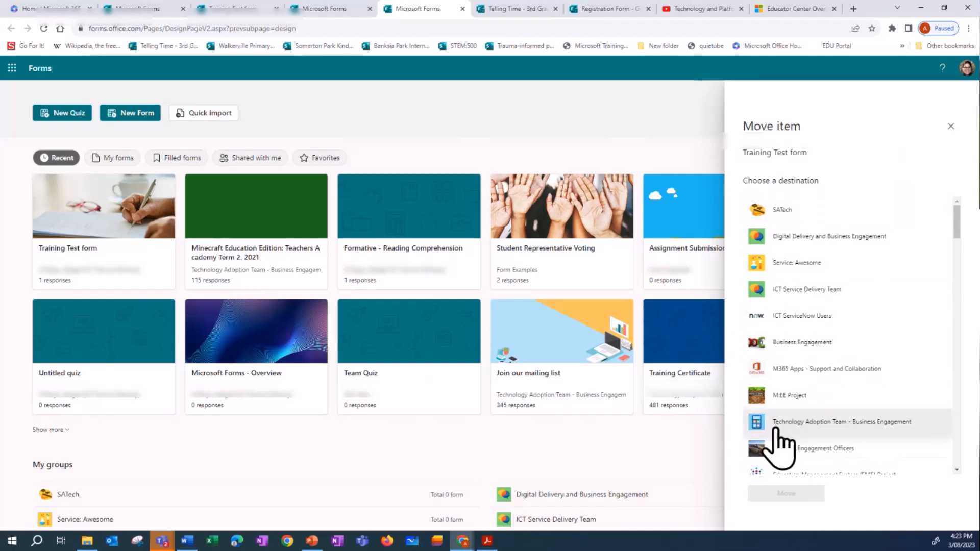
click(777, 431)
click(779, 494)
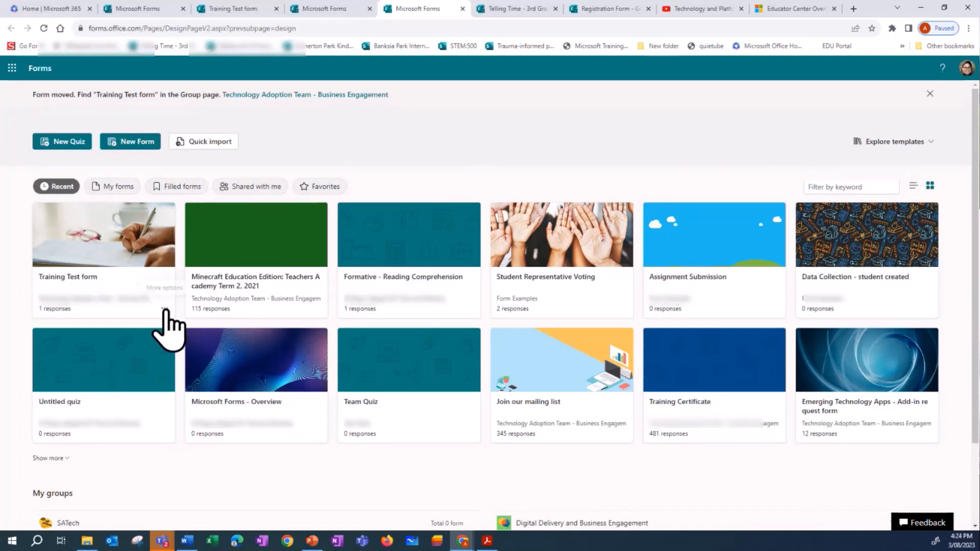
click(164, 309)
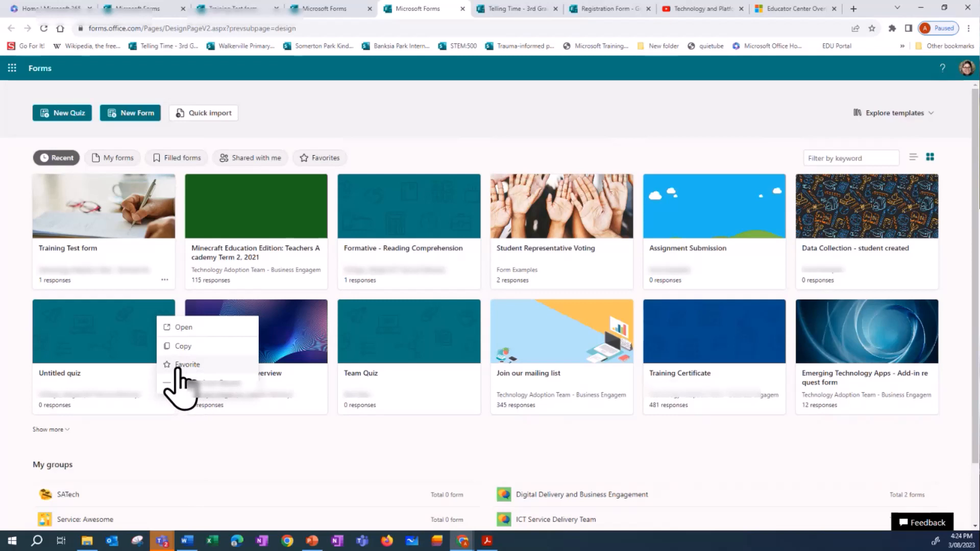
click(388, 149)
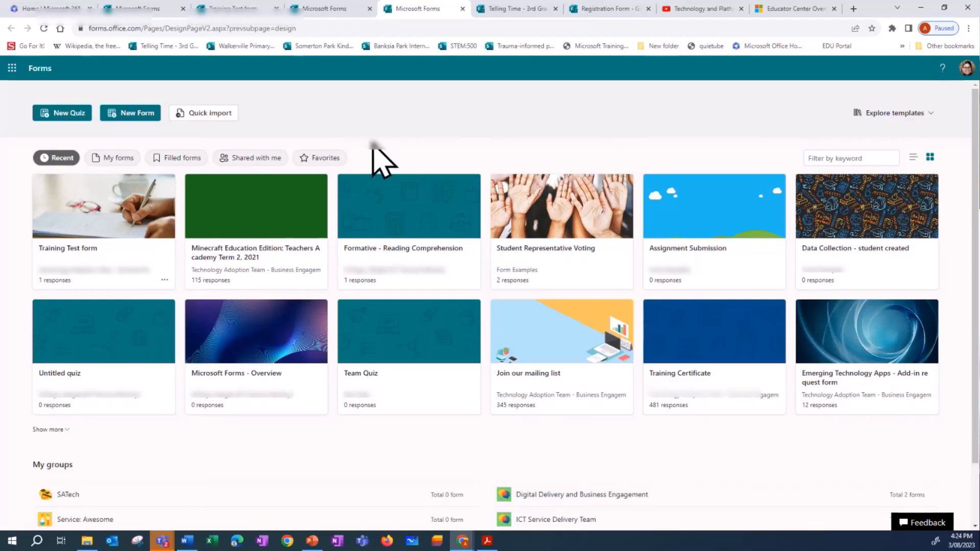
Create a new quiz and title it "Example quiz"
click(57, 118)
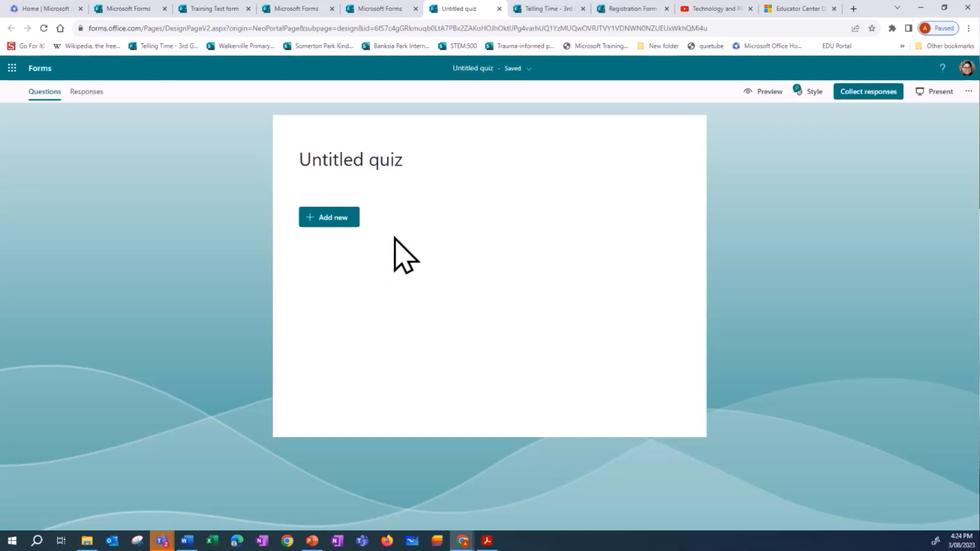
click(405, 169)
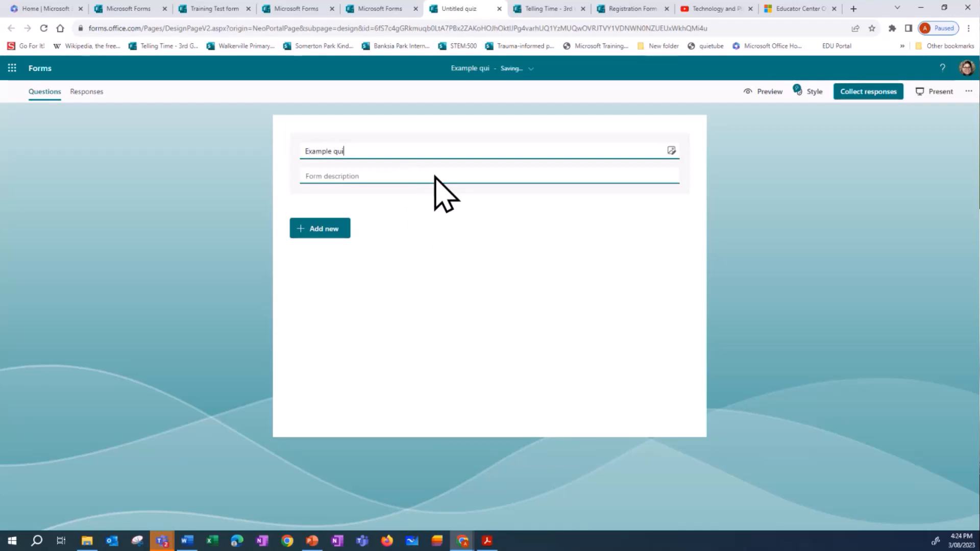
click(370, 255)
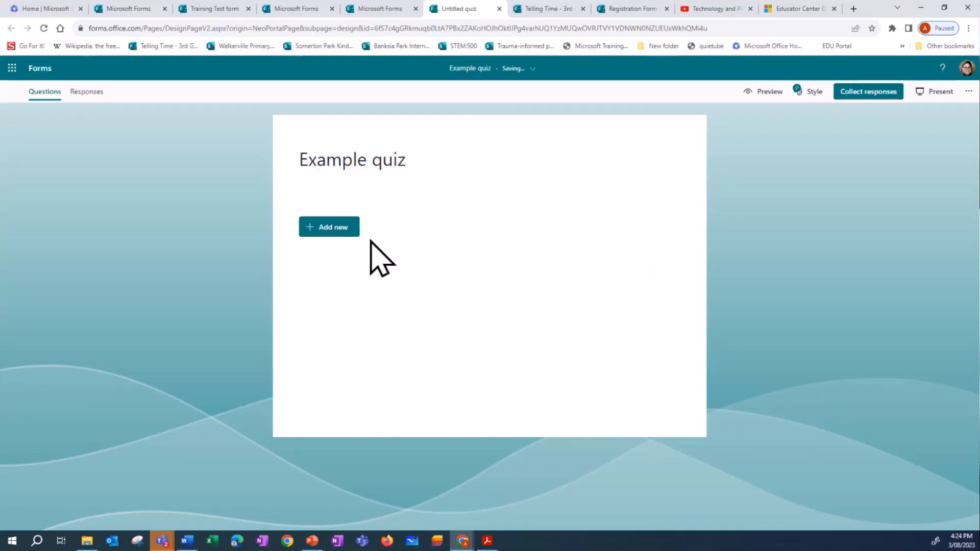
Look through the additional question types, add a Choice question to the quiz, and enable Math for it
click(344, 219)
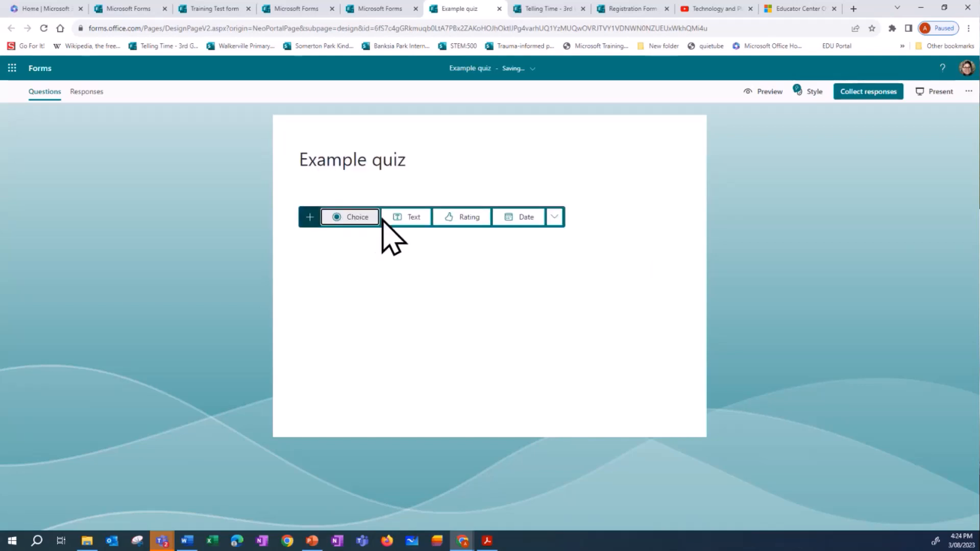
click(556, 218)
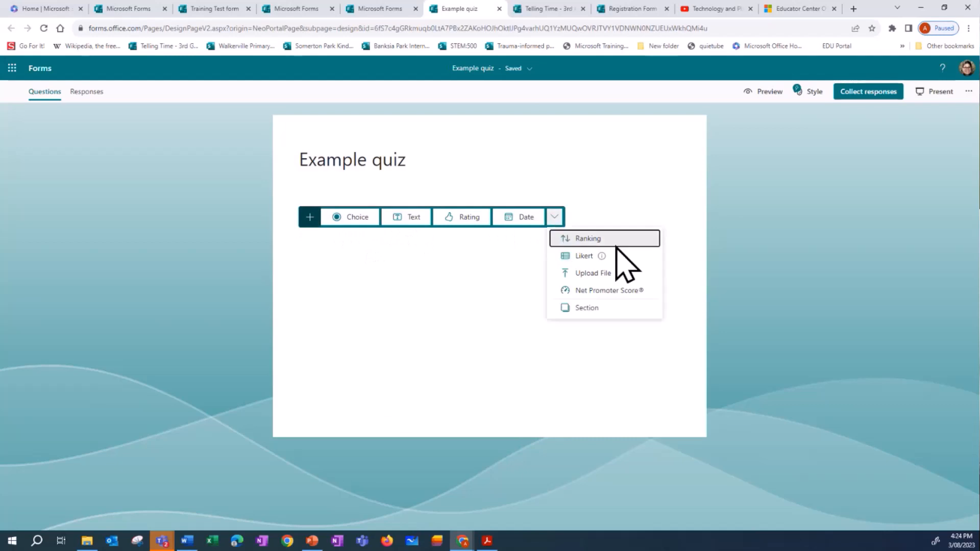
click(359, 219)
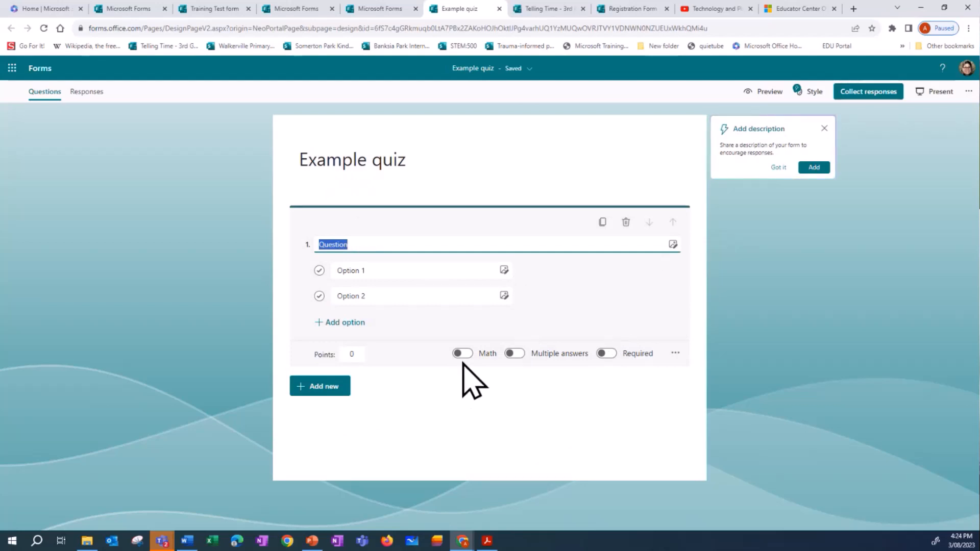
click(467, 359)
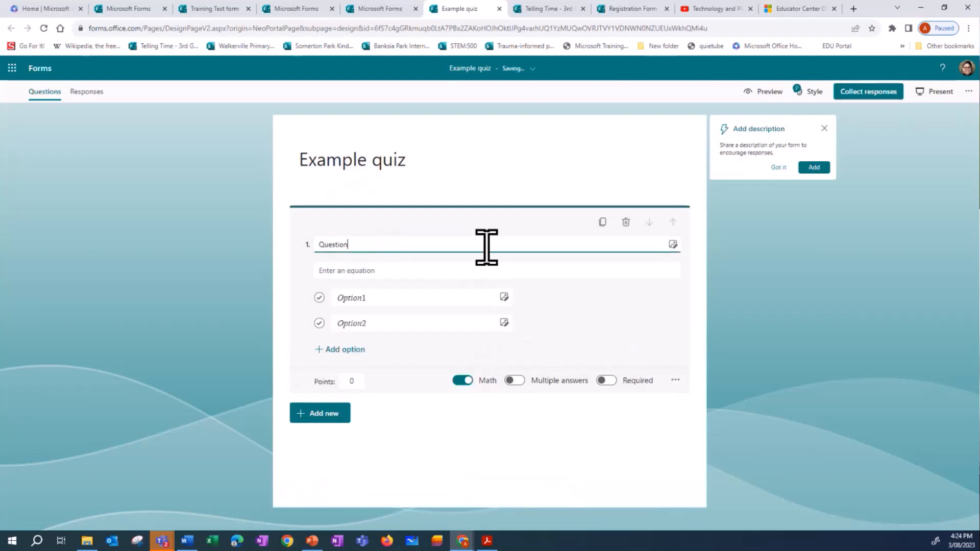
Enter the equation y4 × 5 = for question 1, add all suggested answers as options, and select the question text
double_click(327, 244)
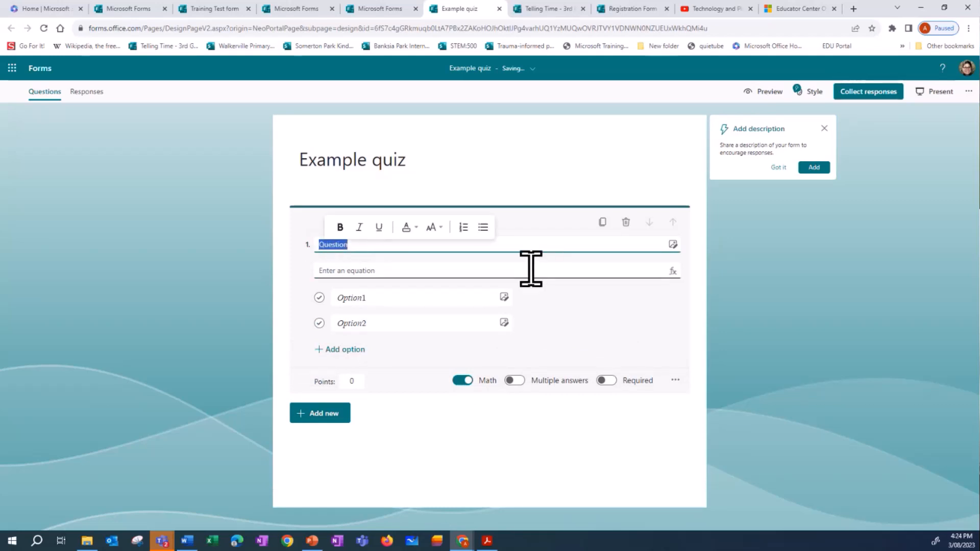
click(390, 272)
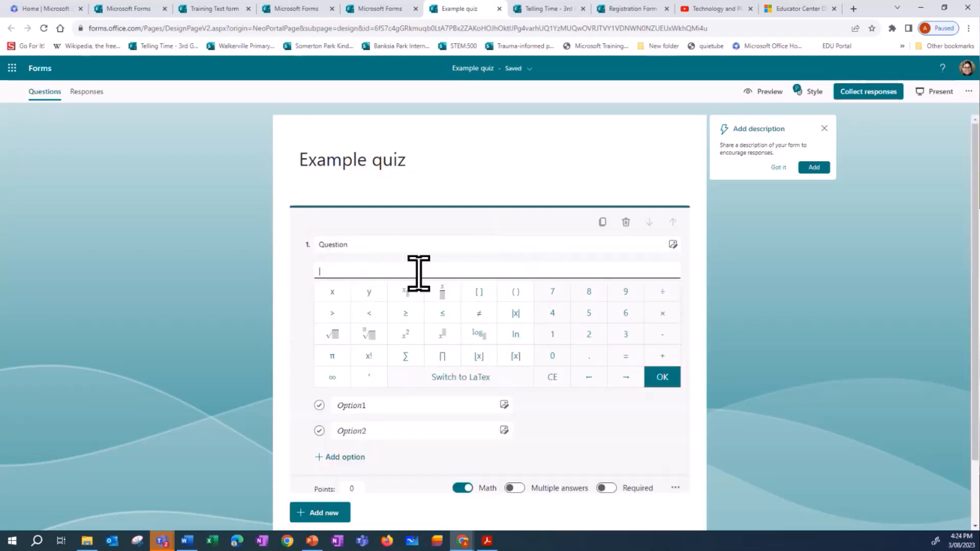
click(369, 292)
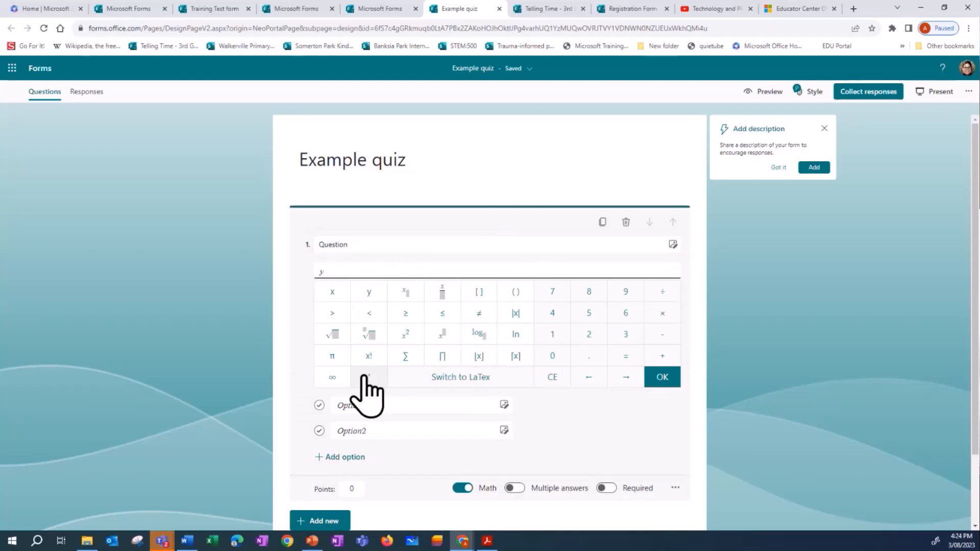
click(551, 313)
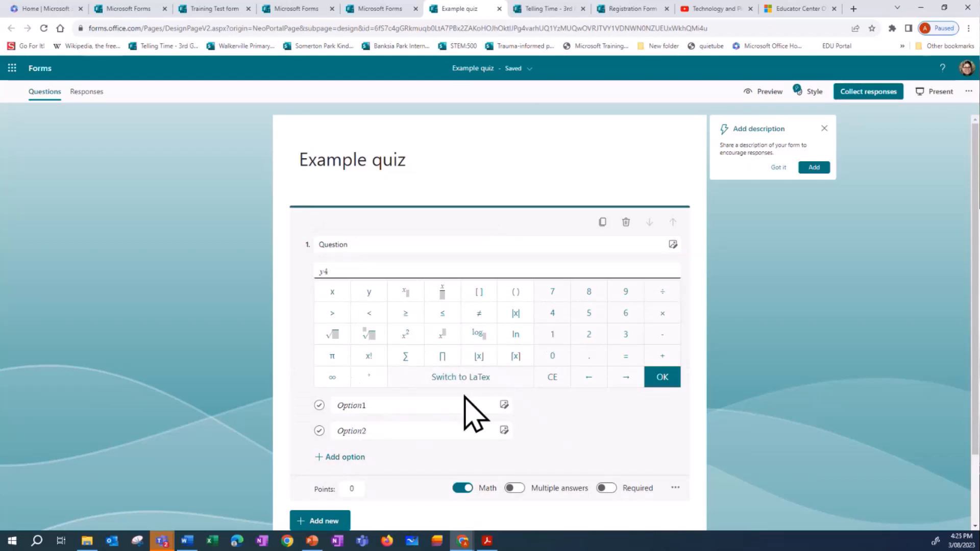
click(662, 313)
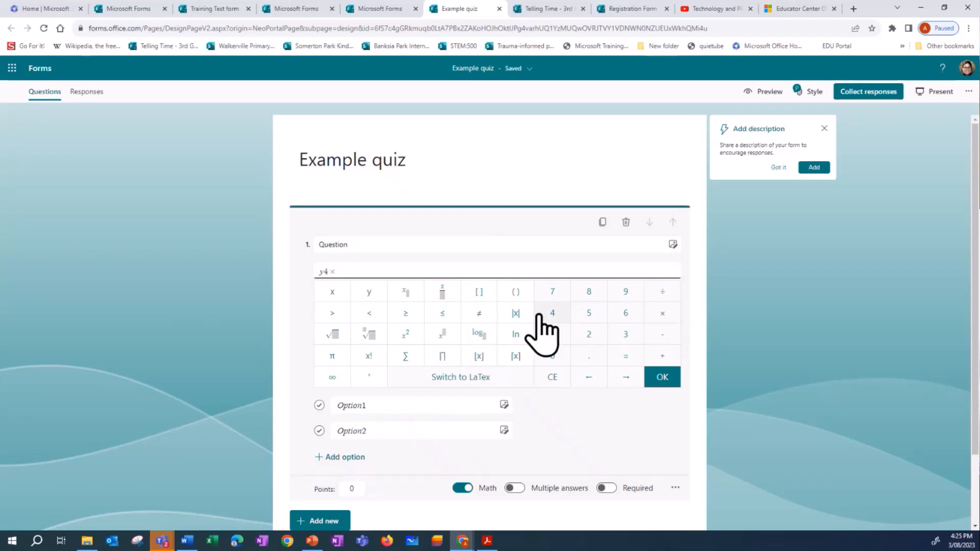
click(588, 313)
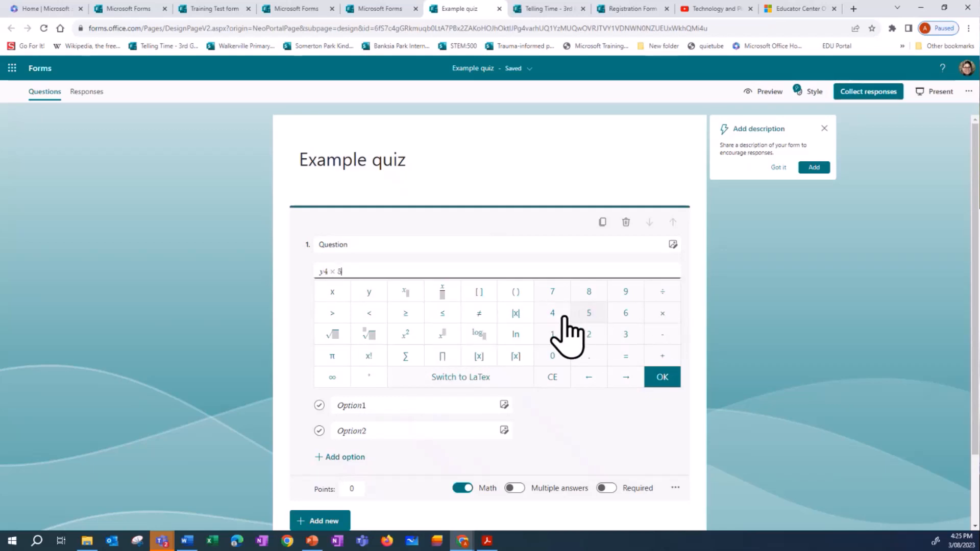
click(626, 357)
click(662, 377)
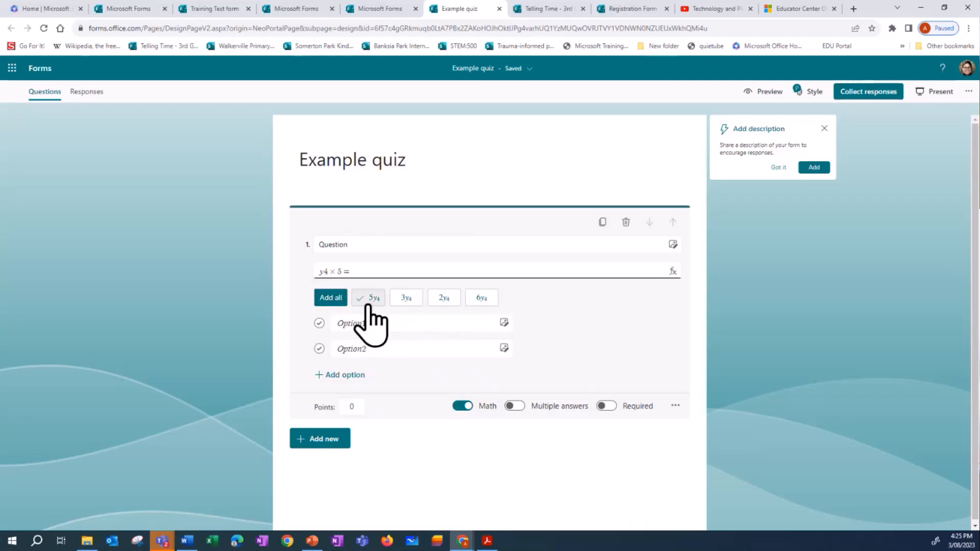
click(330, 300)
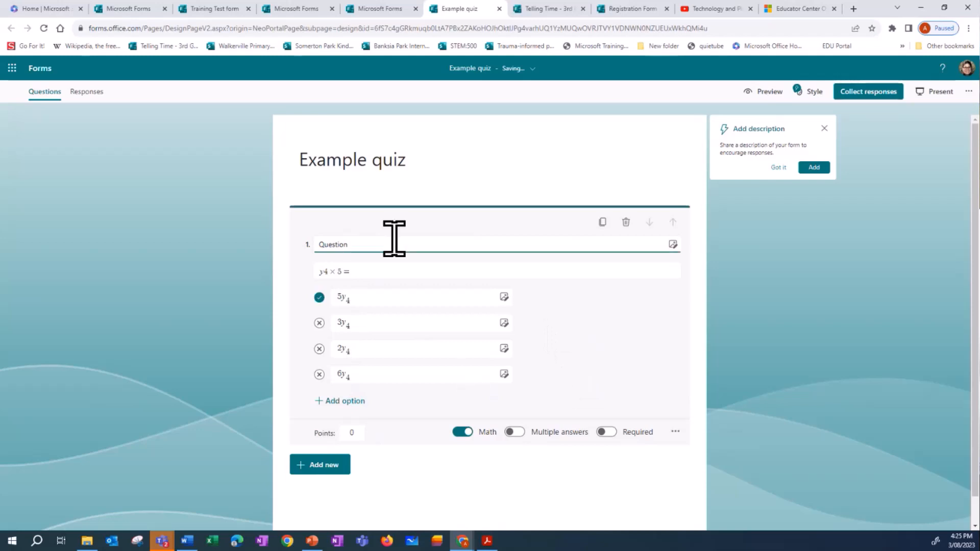
click(379, 245)
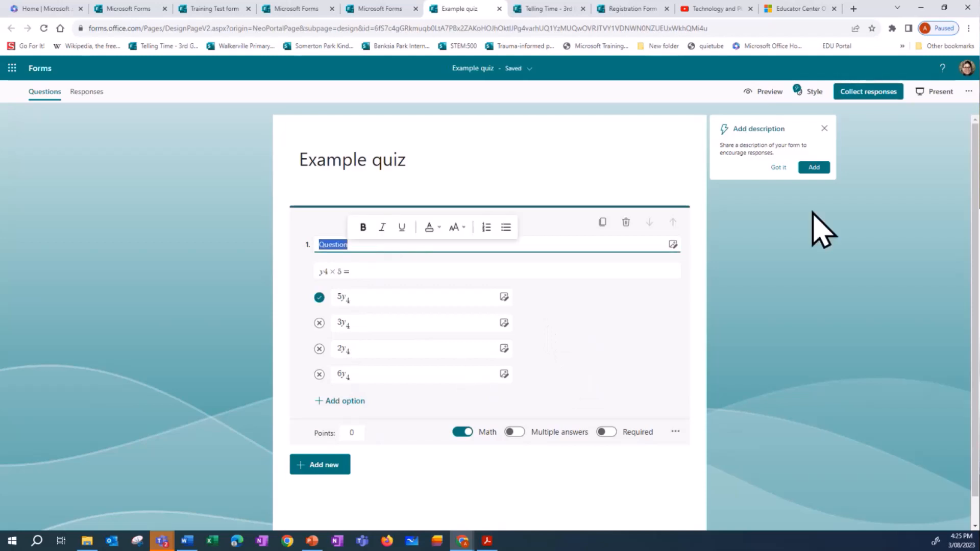
Set the text of question 1 to "Solve the equation below:"
text(Solve the equa)
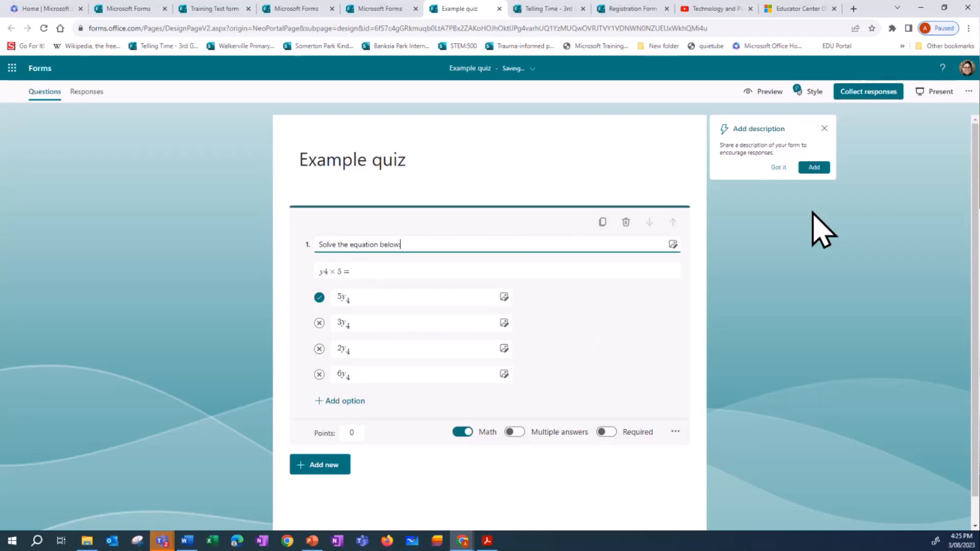
click(655, 340)
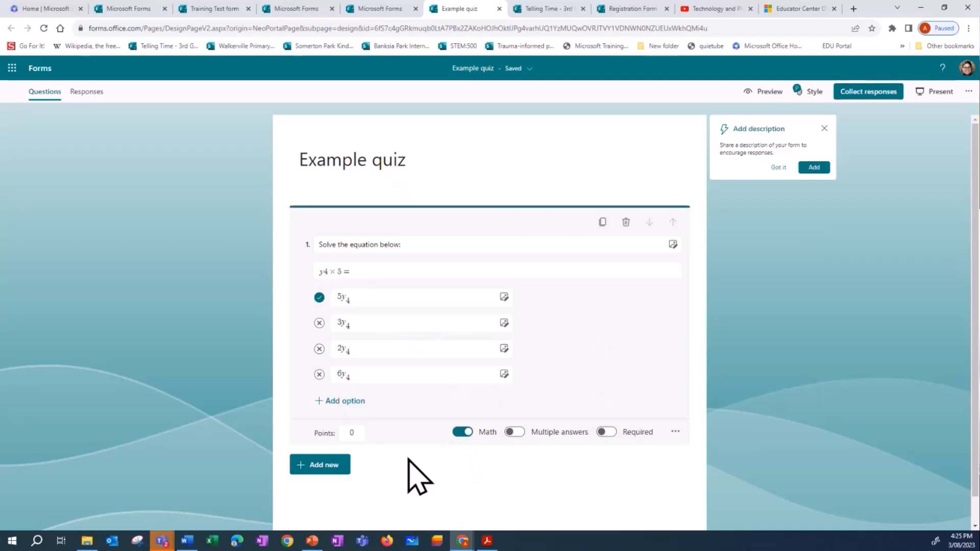
Open the feedback message for answer 5y₄ and add a second Choice question titled "done"
click(336, 468)
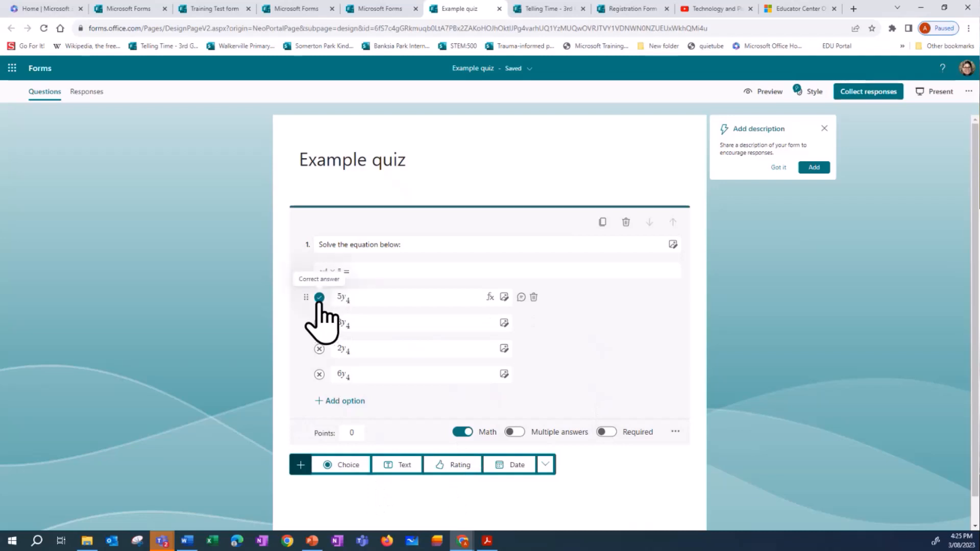
click(520, 298)
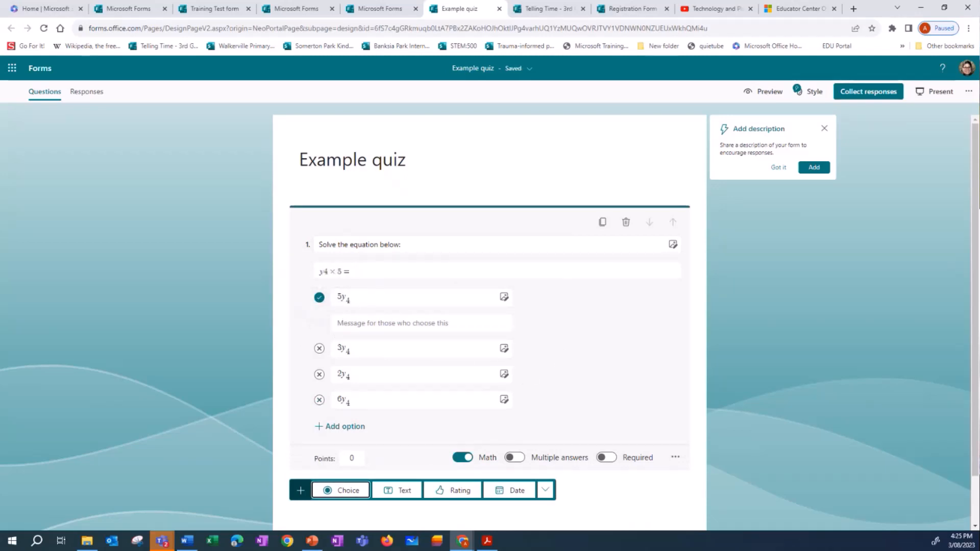
click(341, 490)
text(done)
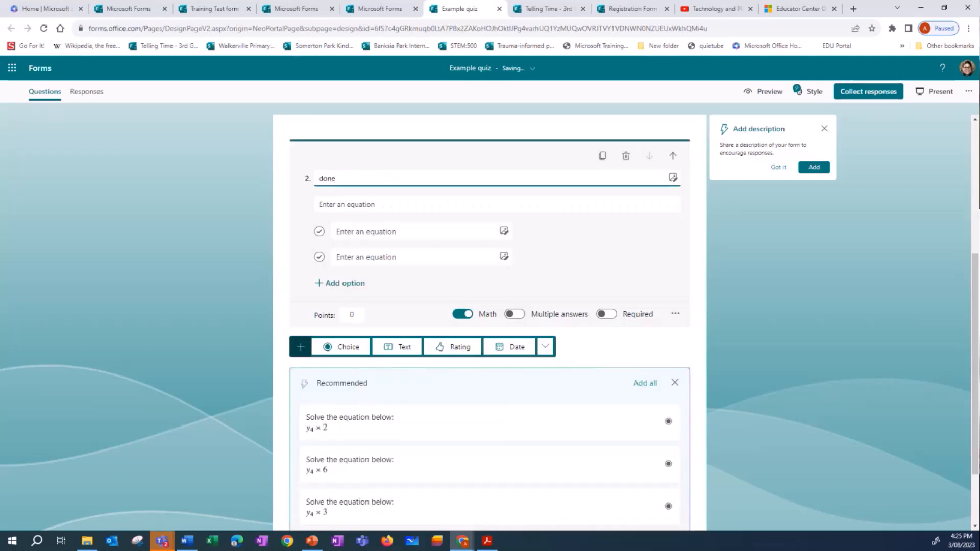
click(776, 350)
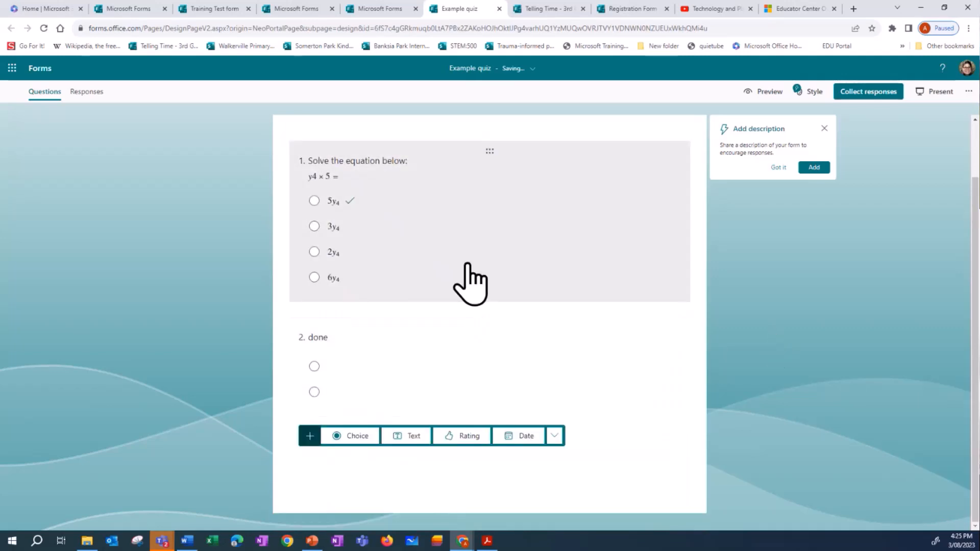
Add the message "Well done!!" to answer 5y₄ and "Remember to do the inverse operation on the other side of the equals symbol." to 3y₄
click(468, 264)
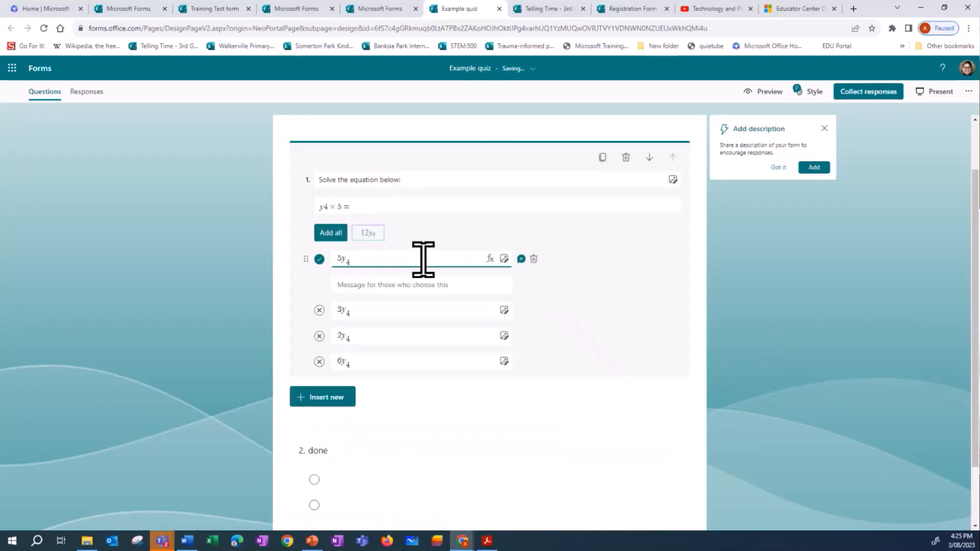
click(521, 258)
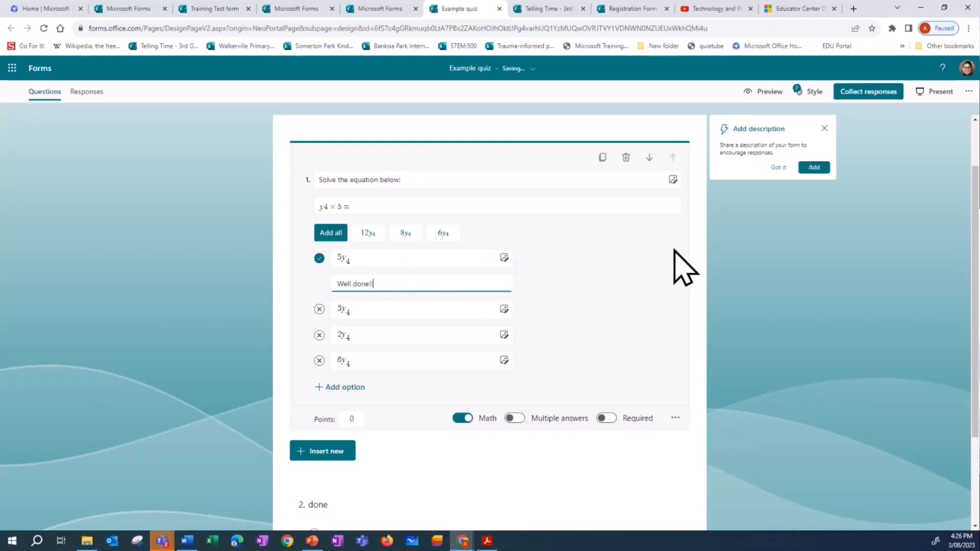
click(521, 309)
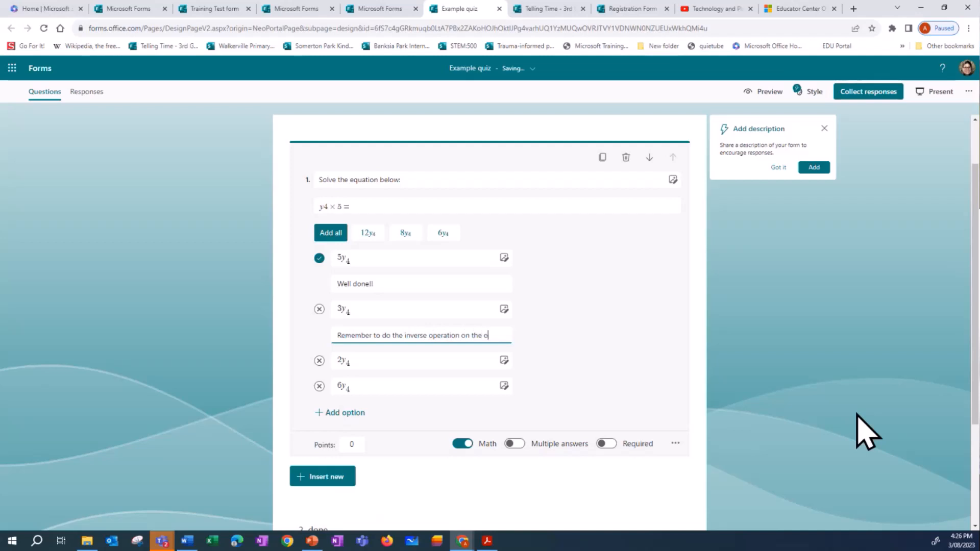
text(side of the equals symbol.)
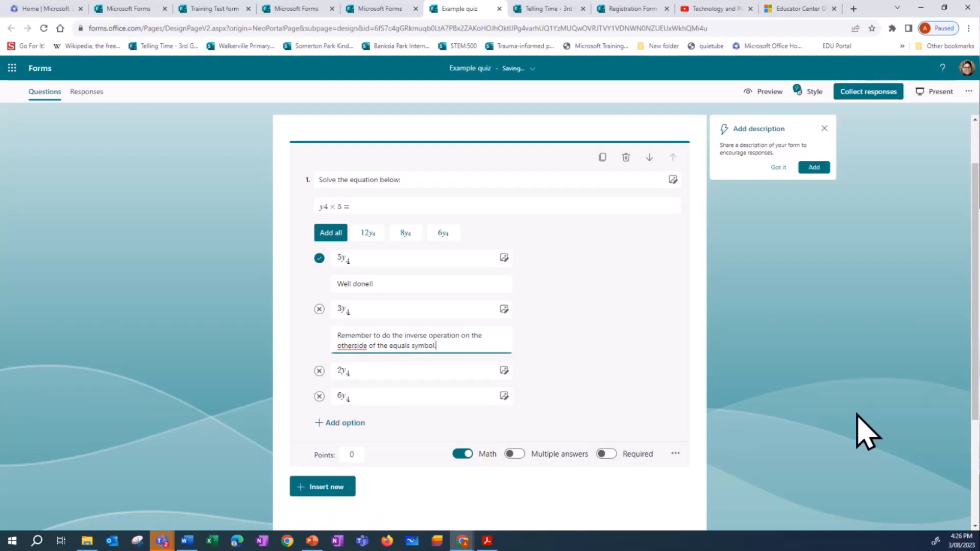
right_click(353, 345)
click(383, 352)
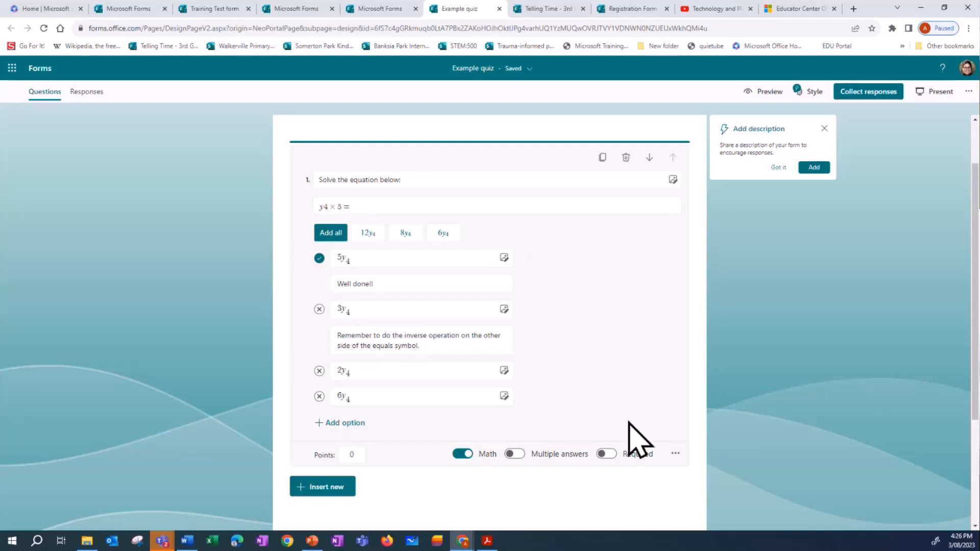
Look through the quiz settings and response options, switching automatic showing of results off and back on
click(968, 94)
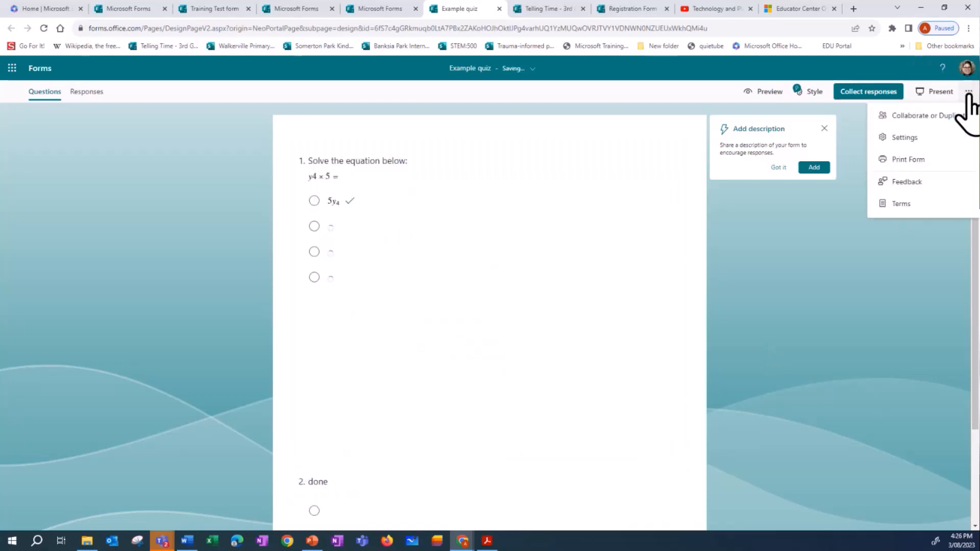
click(901, 138)
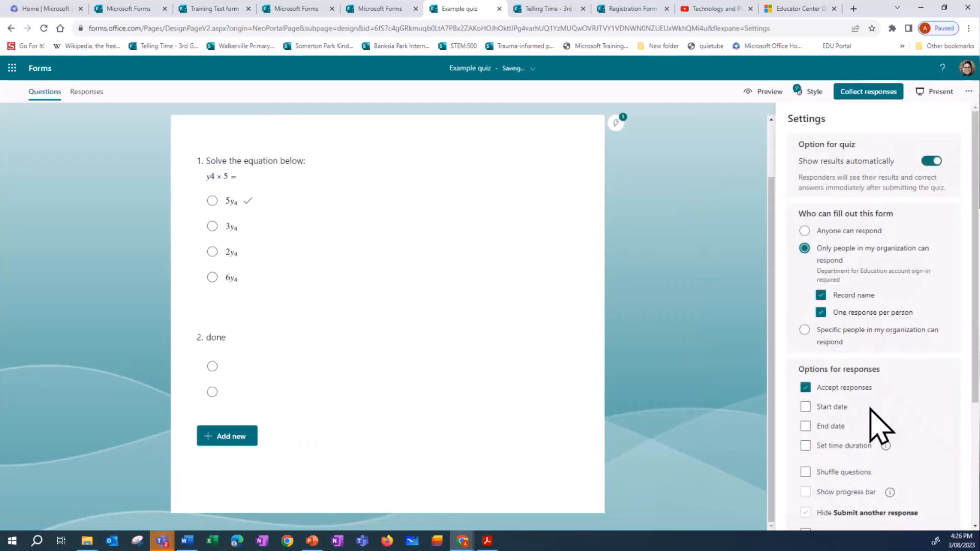
scroll(903, 401, down, 3)
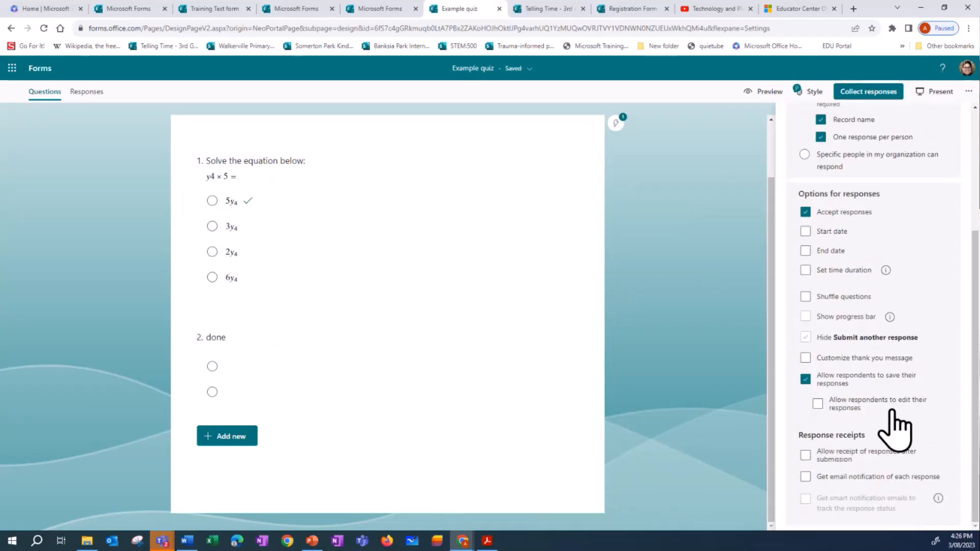
scroll(937, 437, up, 3)
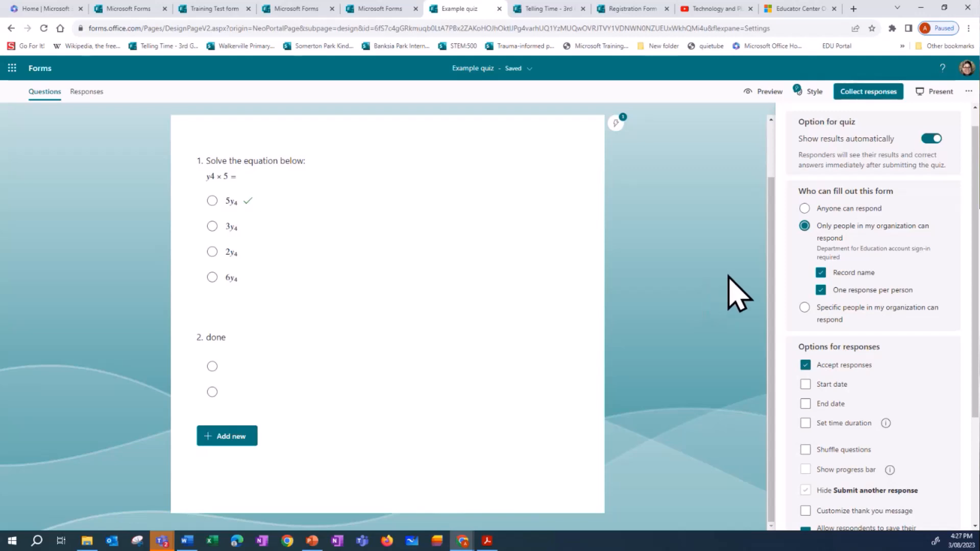
click(927, 138)
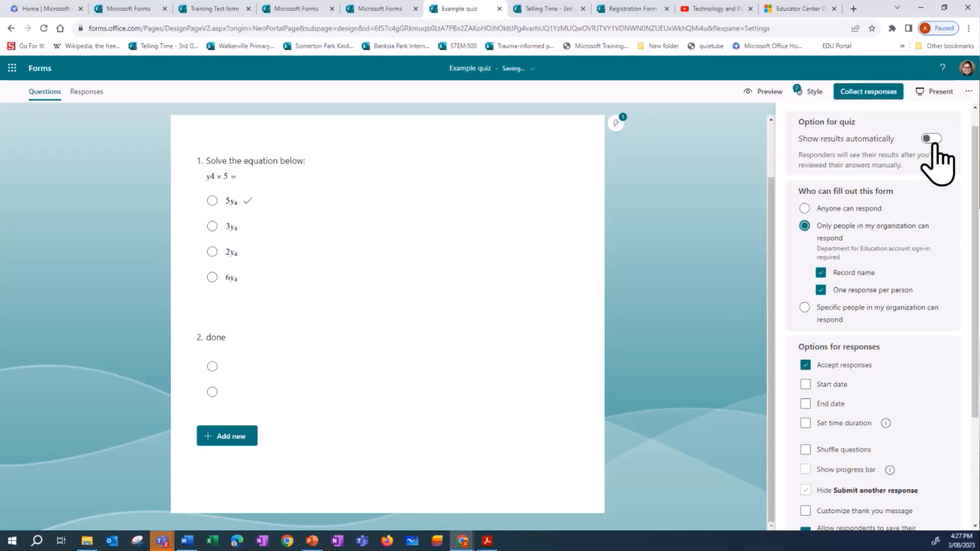
click(933, 140)
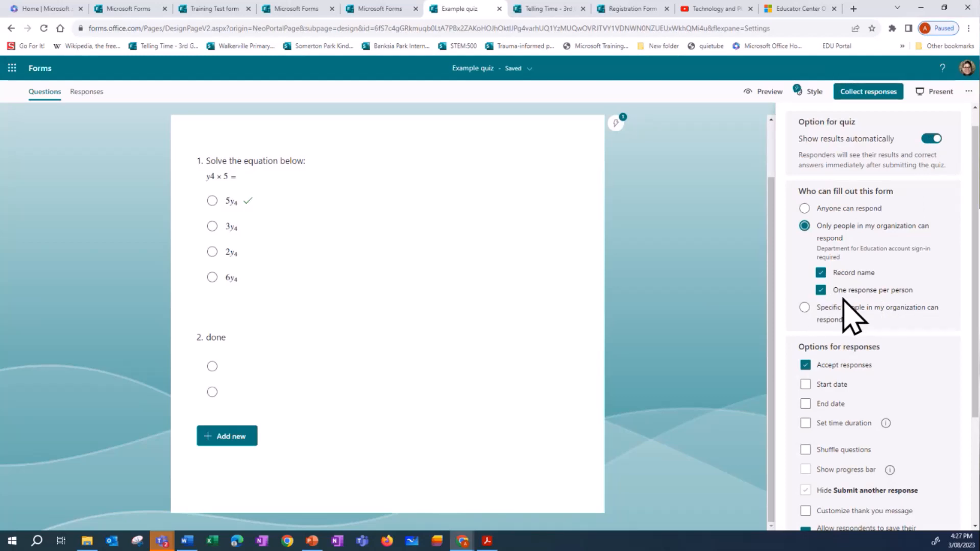
scroll(886, 368, down, 3)
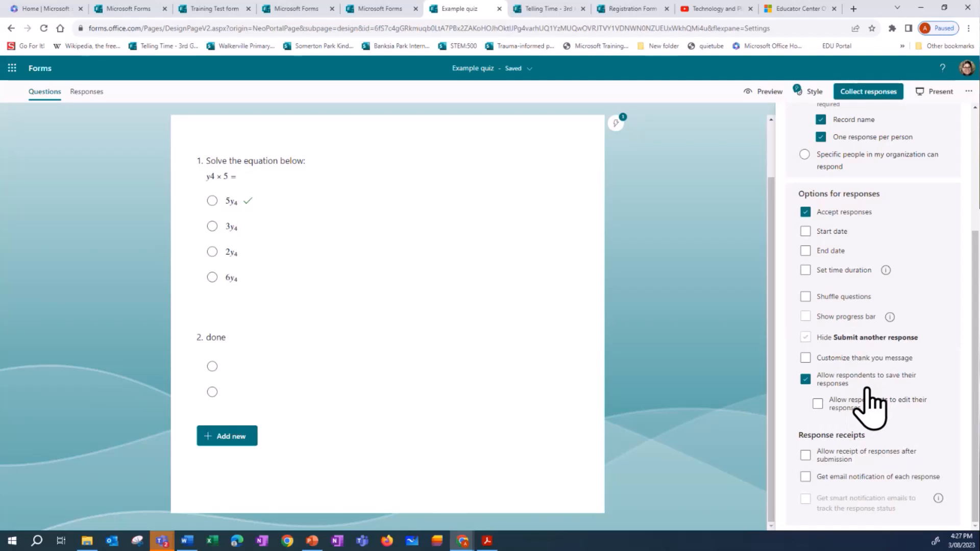
click(730, 365)
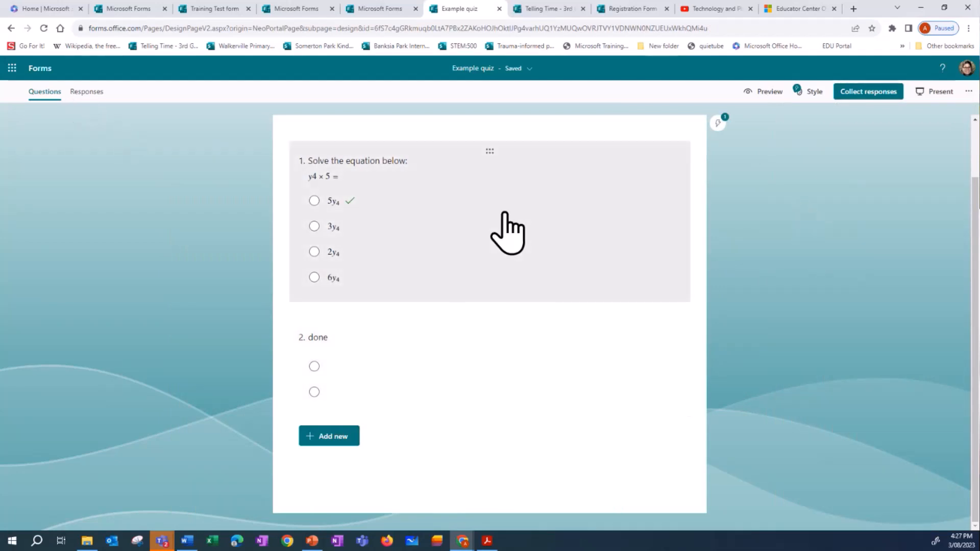
Insert a Text question directly after question 1 and view its correct-answer entry
click(506, 240)
scroll(721, 295, up, 1)
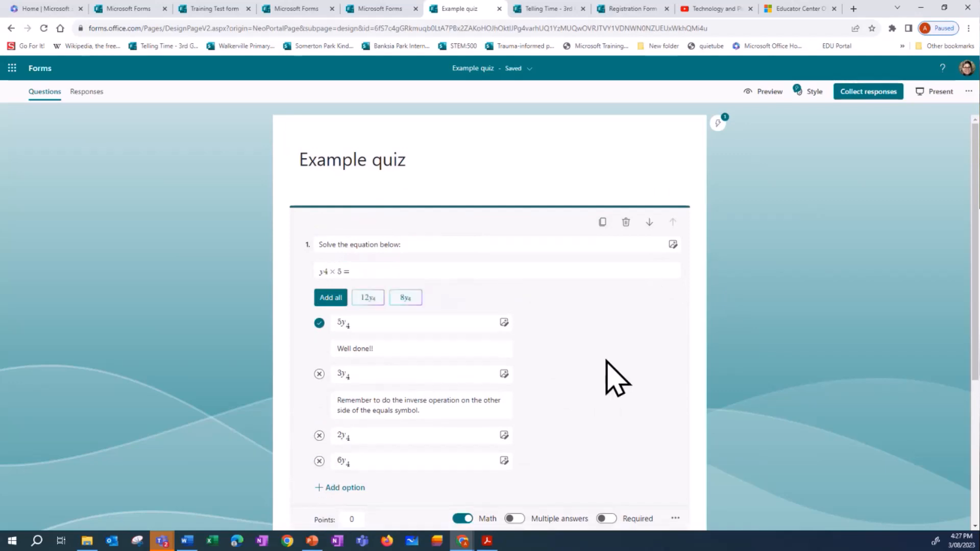
scroll(608, 378, down, 4)
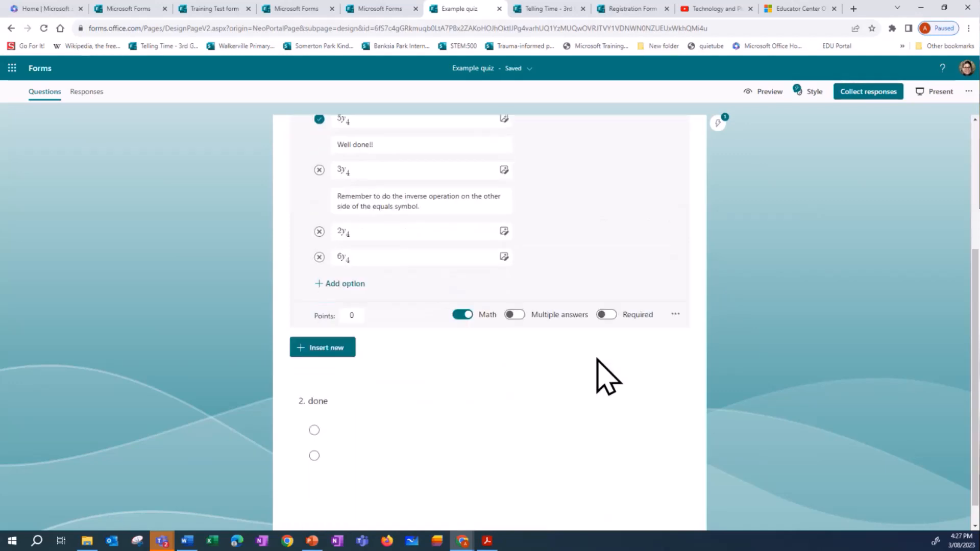
click(341, 352)
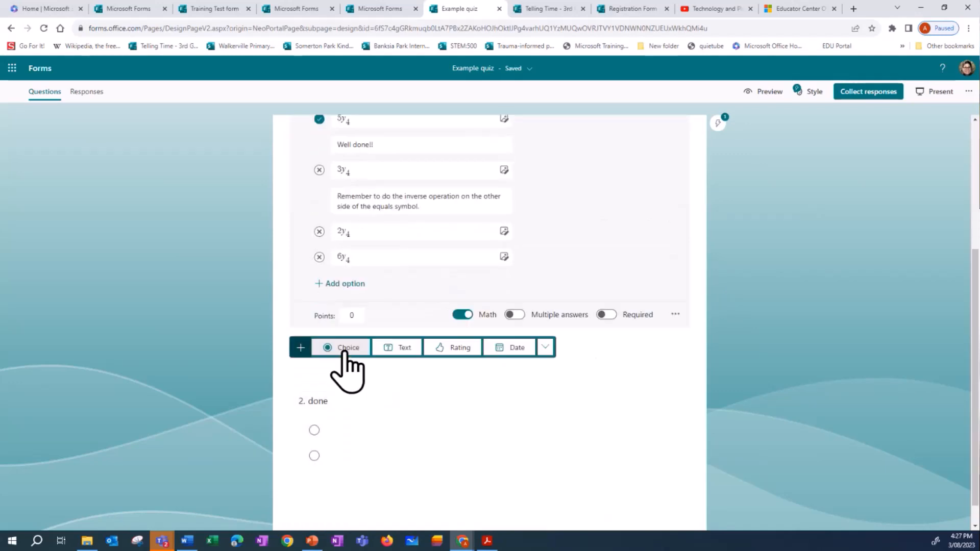
click(411, 351)
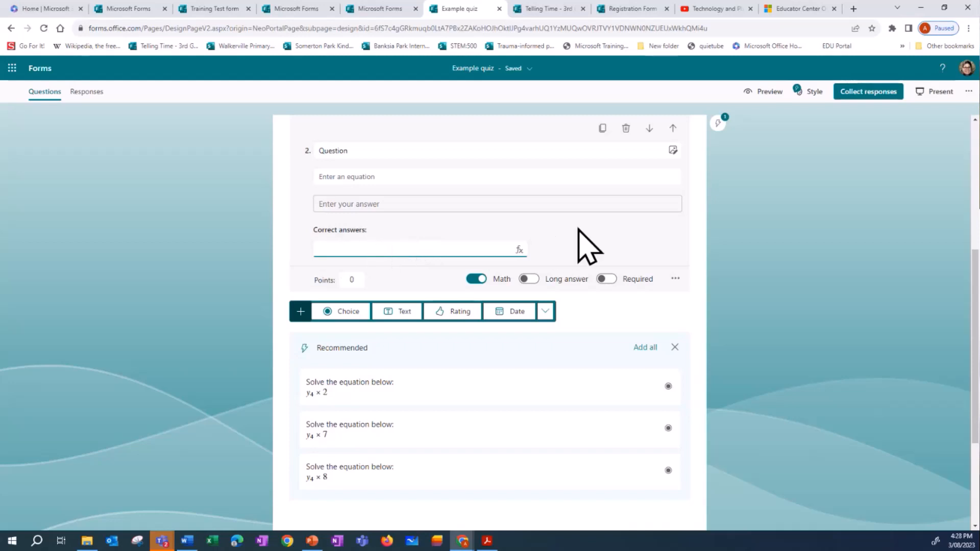
click(584, 246)
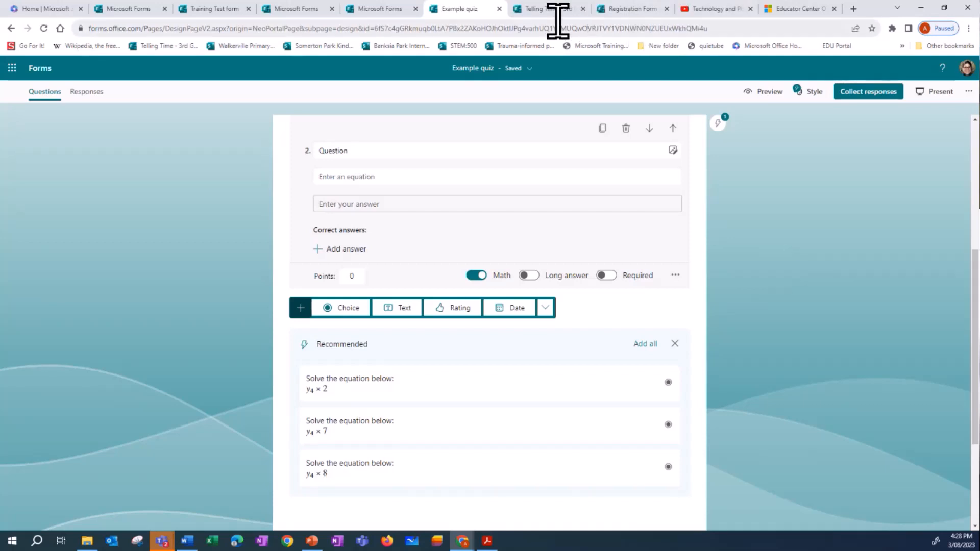
Switch to the Technology and Platform Adoption channel on YouTube and select its web address
click(715, 9)
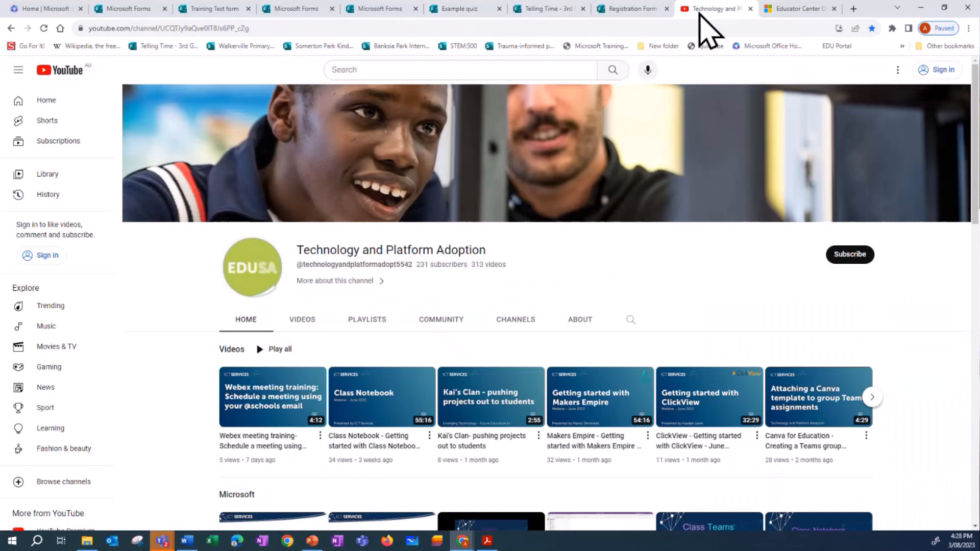
click(280, 32)
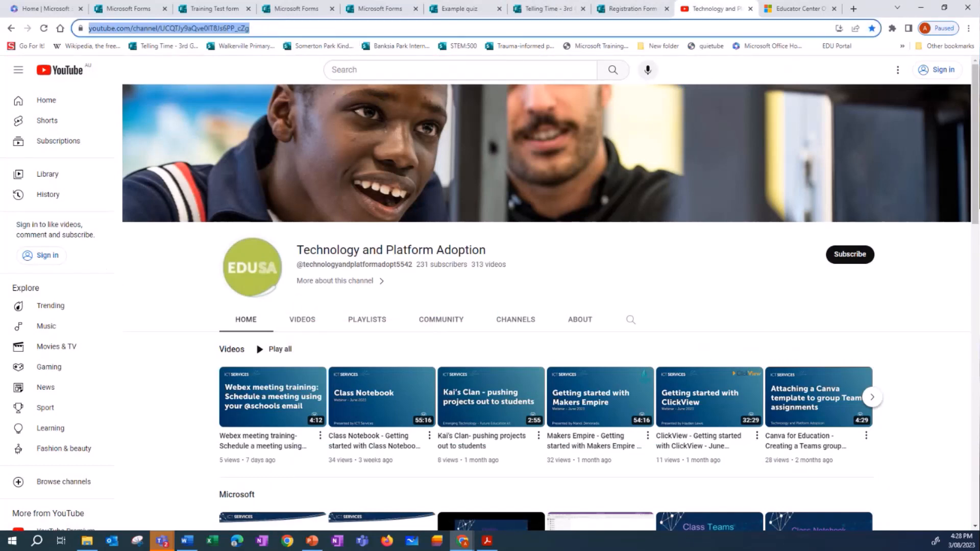
key(alt+Tab)
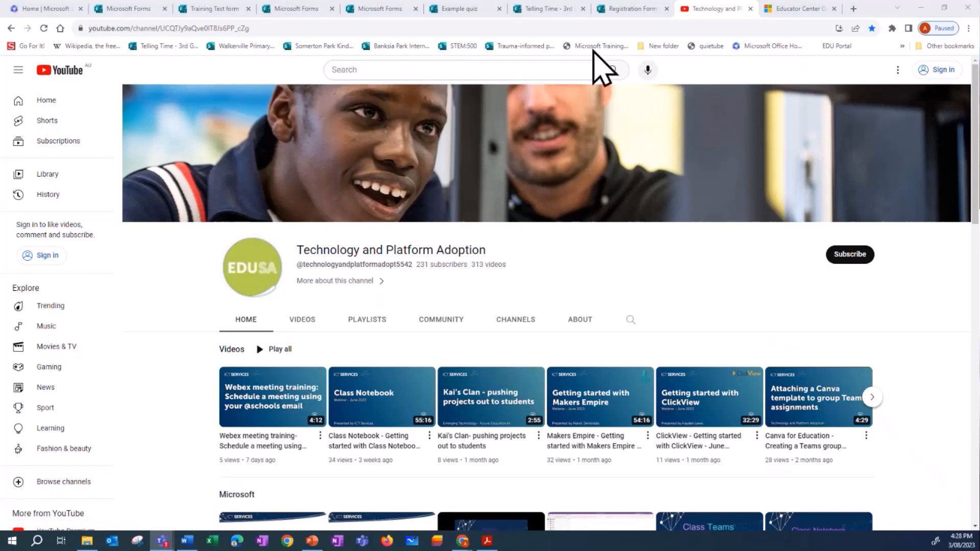
Browse the channel's created and Microsoft playlists, then return to the channel's home page
click(363, 327)
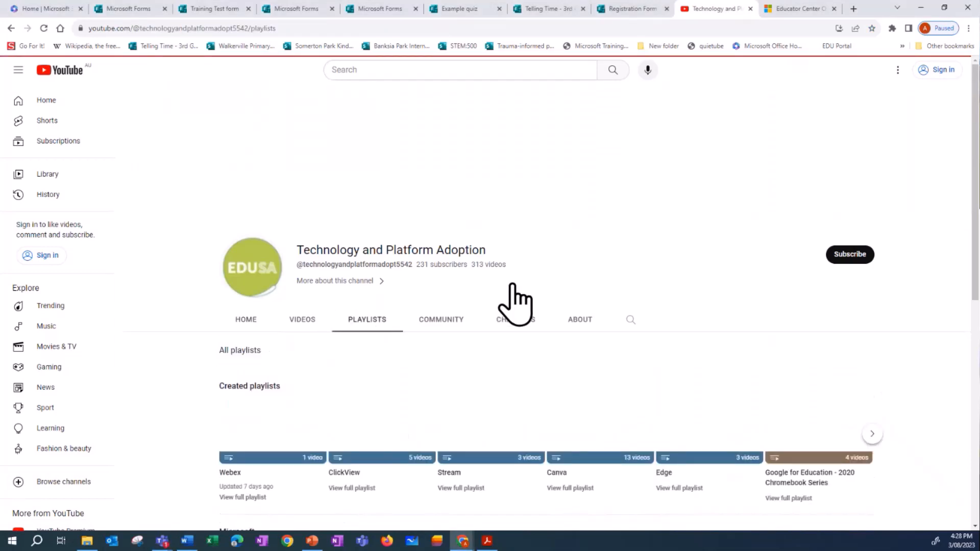
scroll(538, 295, down, 3)
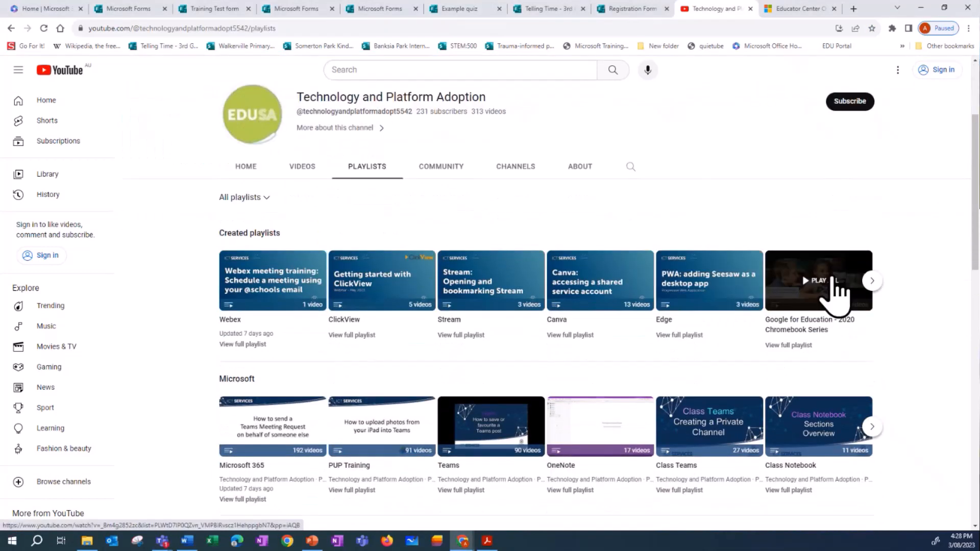
click(872, 281)
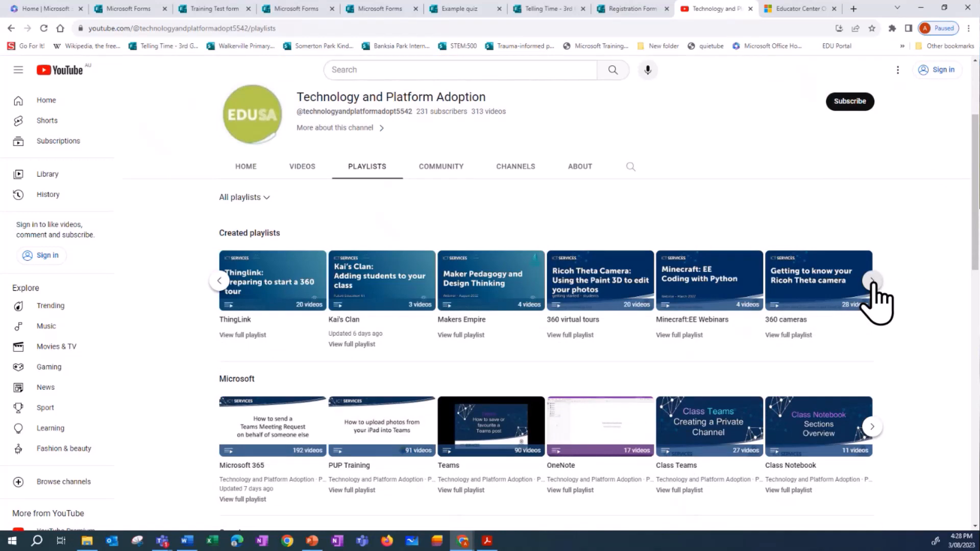
scroll(893, 357, down, 2)
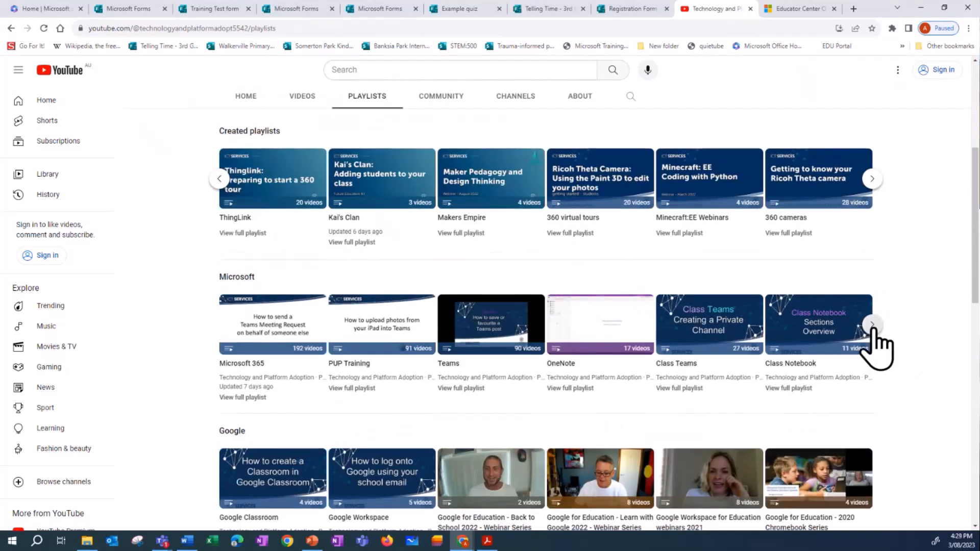
click(872, 325)
key(alt+Left)
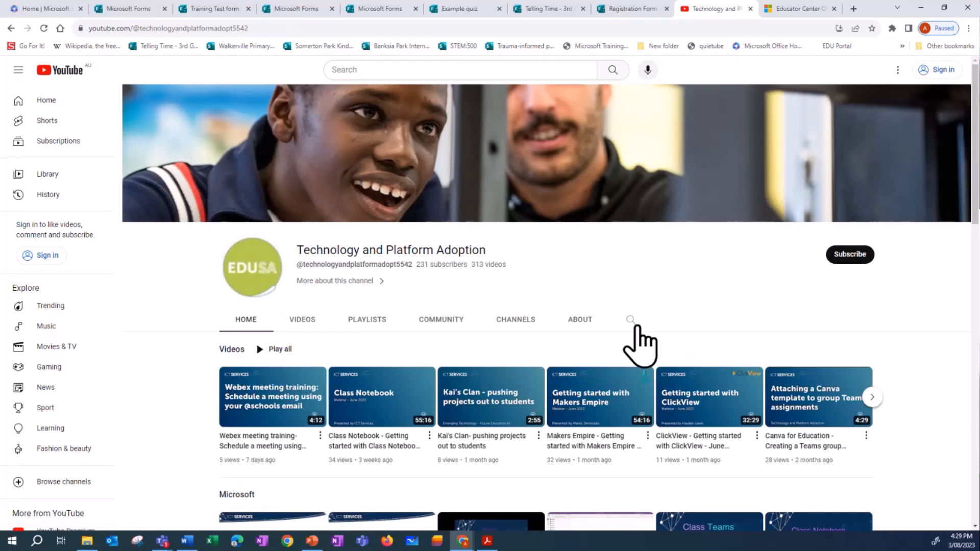
Open the full Forms playlist from the channel's Microsoft section and look through its videos
scroll(639, 343, down, 5)
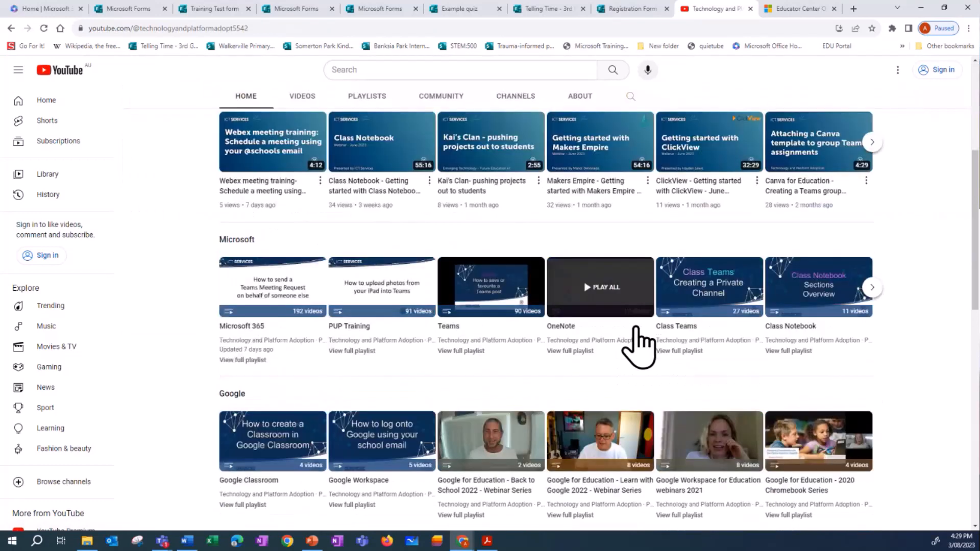
click(872, 287)
click(461, 351)
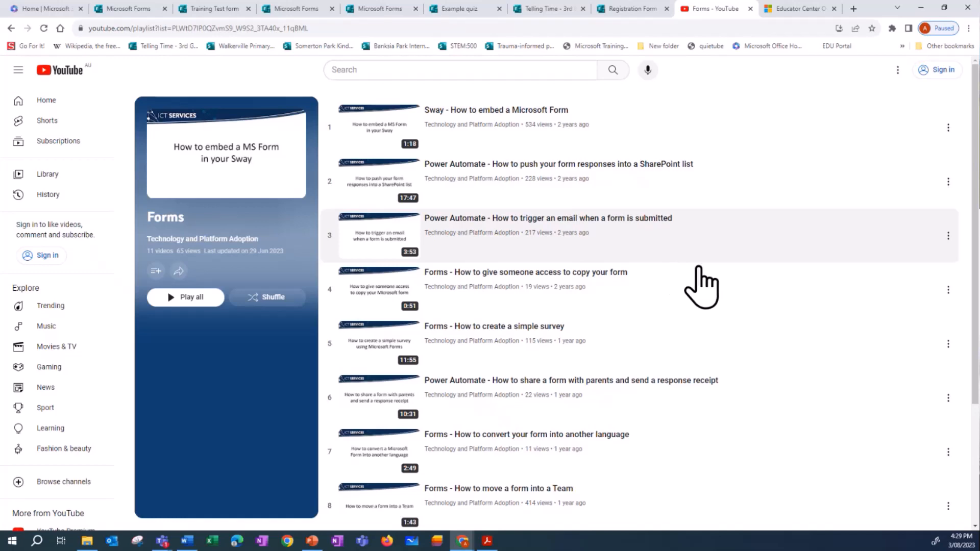
scroll(530, 434, down, 2)
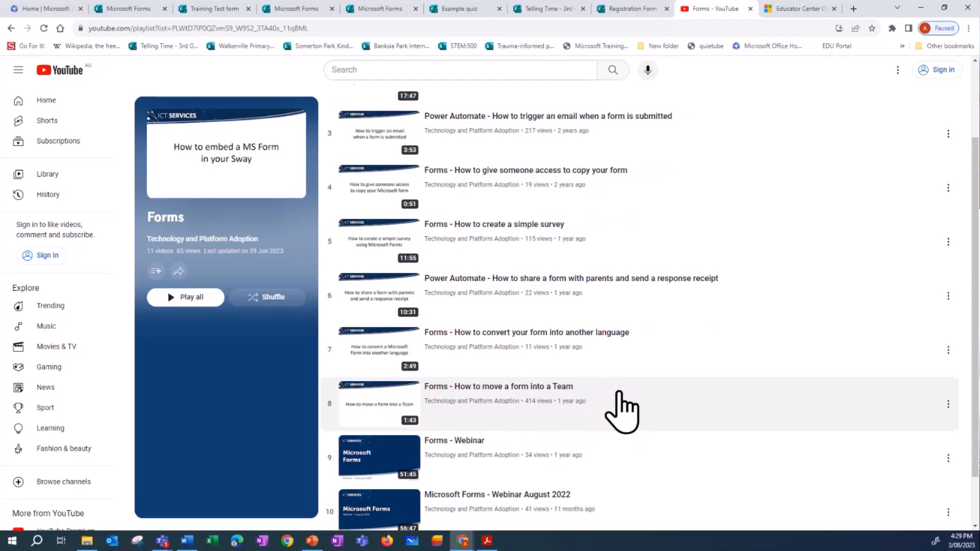
Switch to the Microsoft Learn Educator Center and open the page for browsing all learning paths and modules
scroll(651, 395, up, 2)
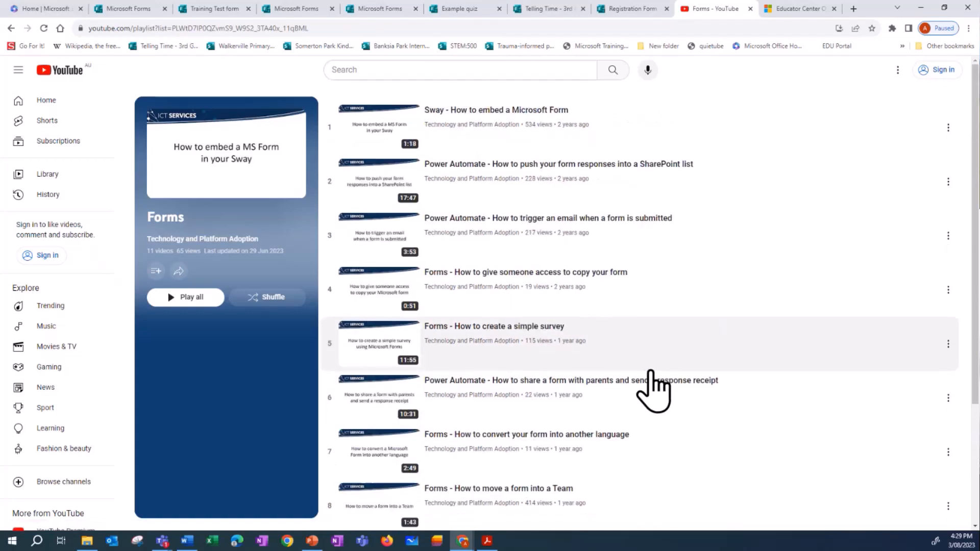
click(800, 11)
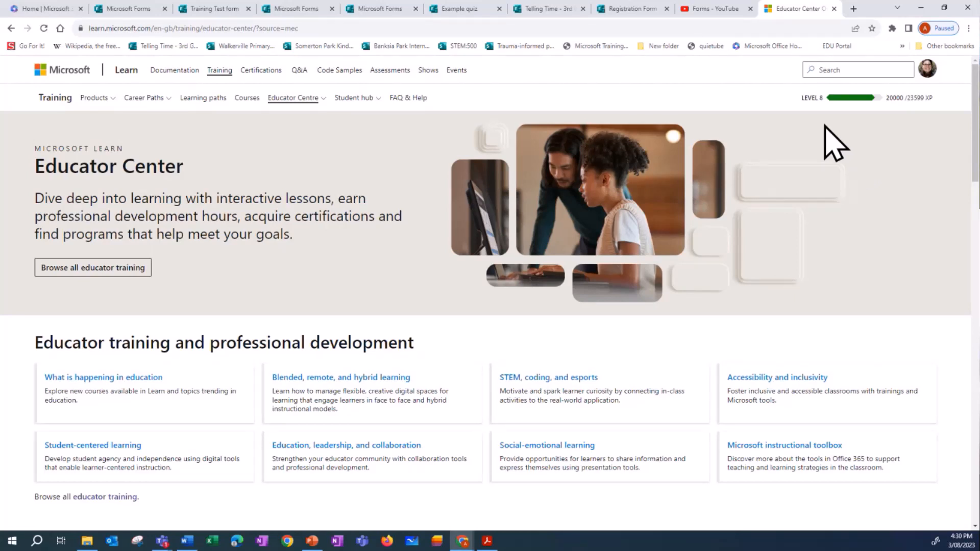
click(200, 103)
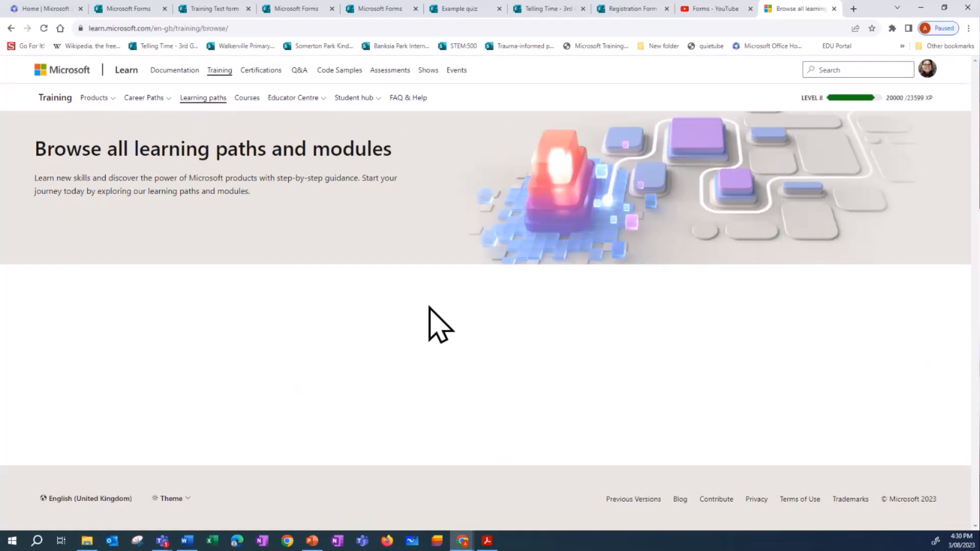
Search the learning paths and modules for "Forms" and look through the matching training
click(416, 284)
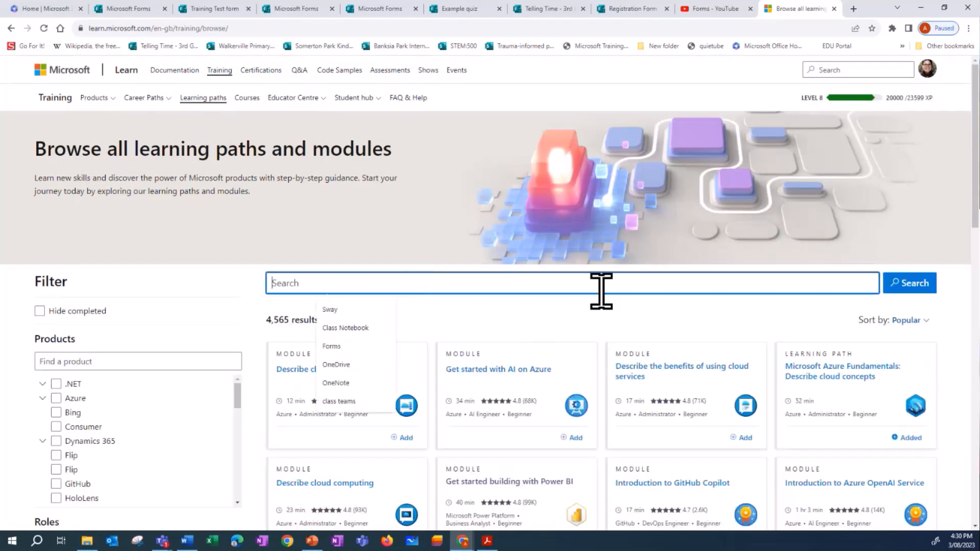
text(Forms)
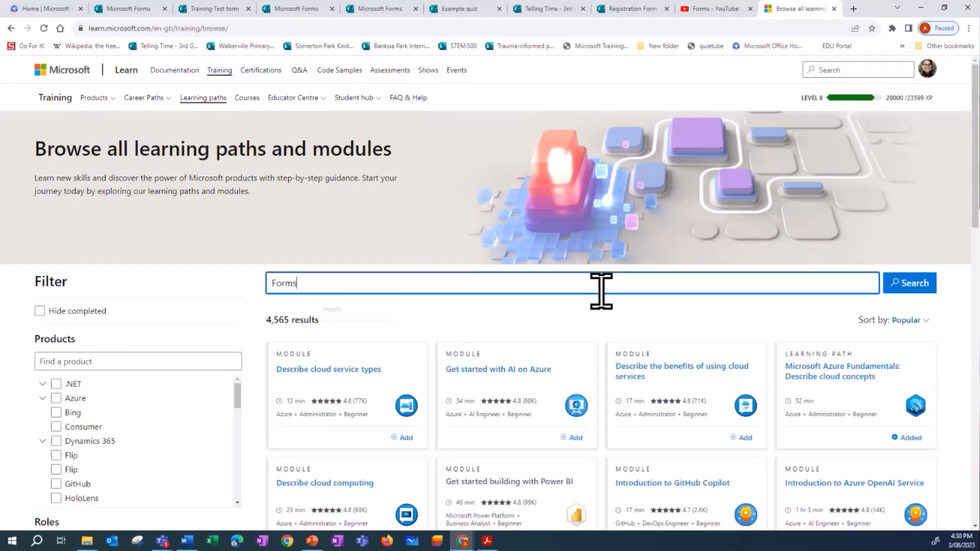
key(Return)
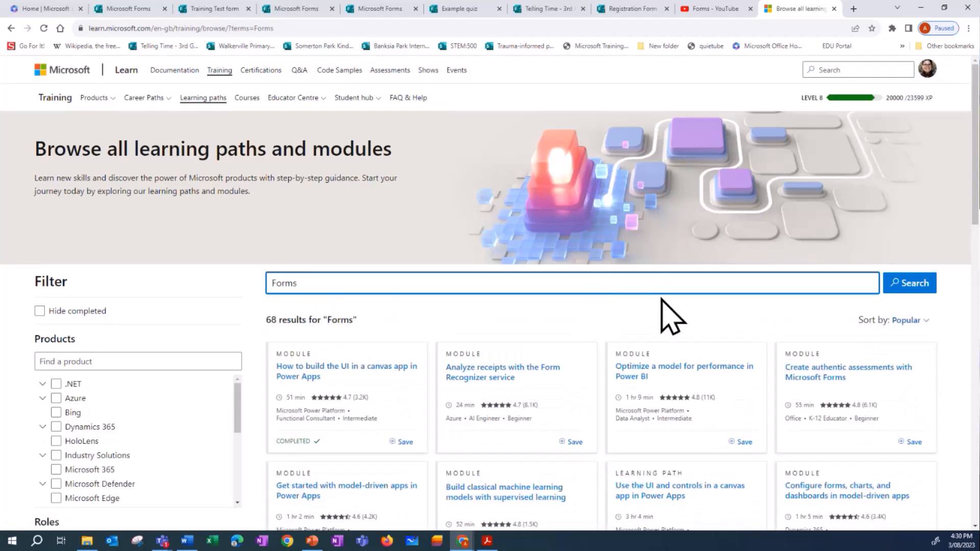
scroll(672, 307, down, 4)
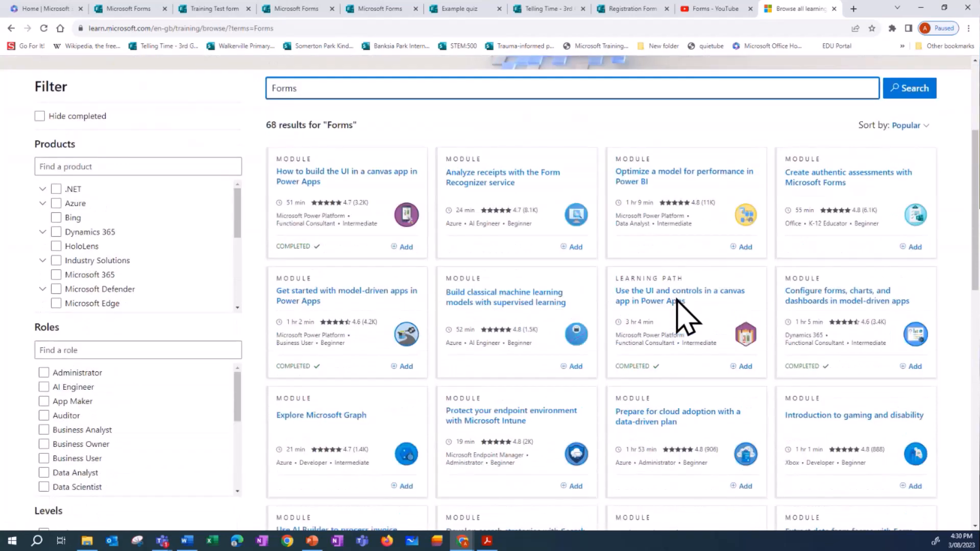
scroll(676, 302, down, 2)
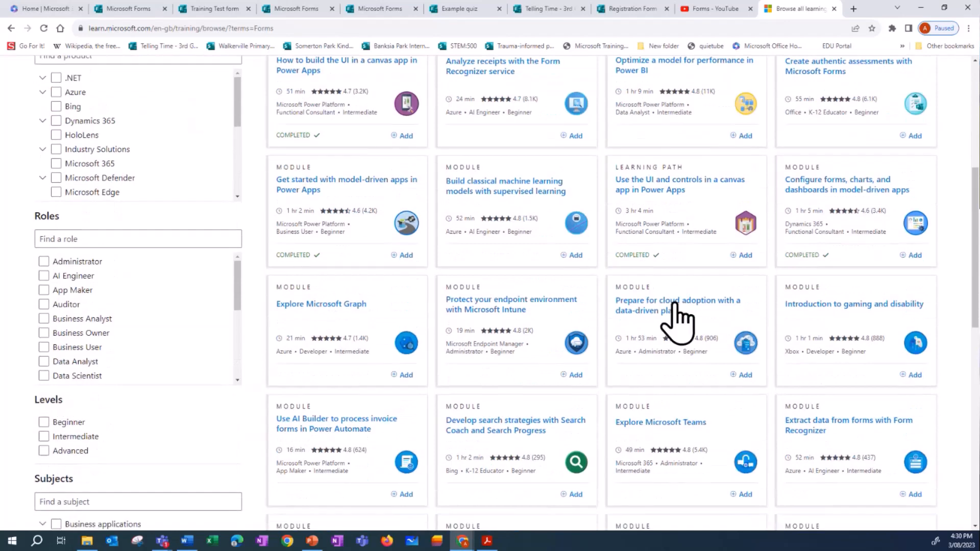
Filter the Forms training by the K-12 Educator role and review the remaining modules
scroll(179, 227, up, 1)
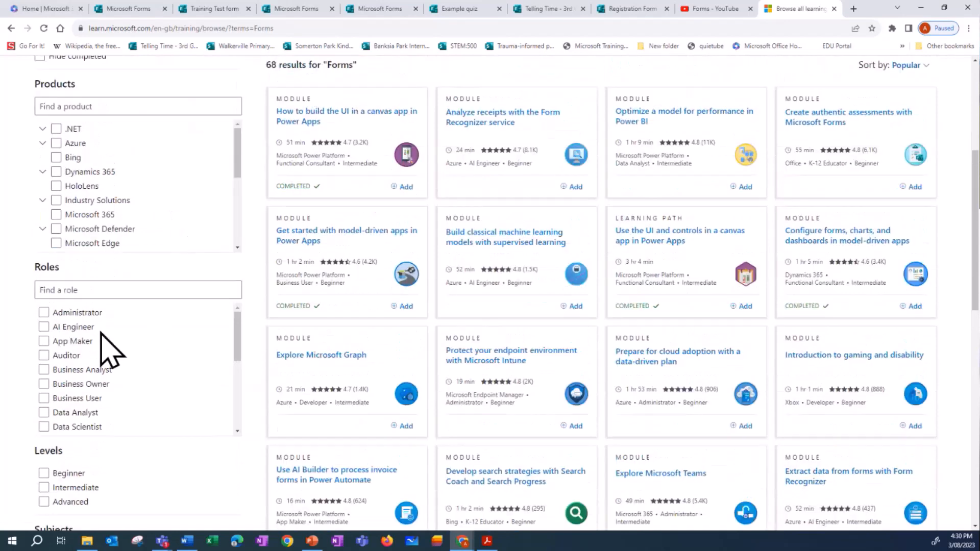
scroll(117, 347, down, 4)
click(88, 346)
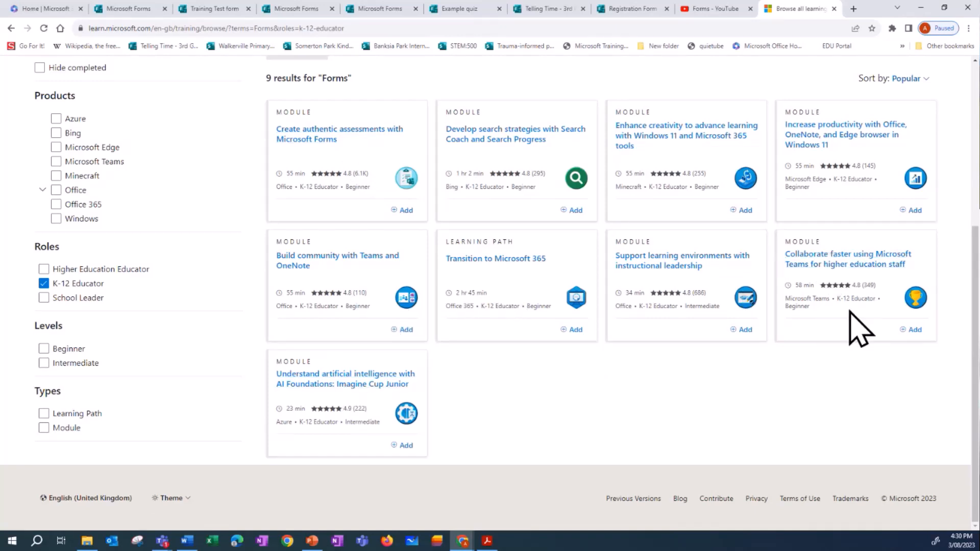
scroll(689, 372, up, 3)
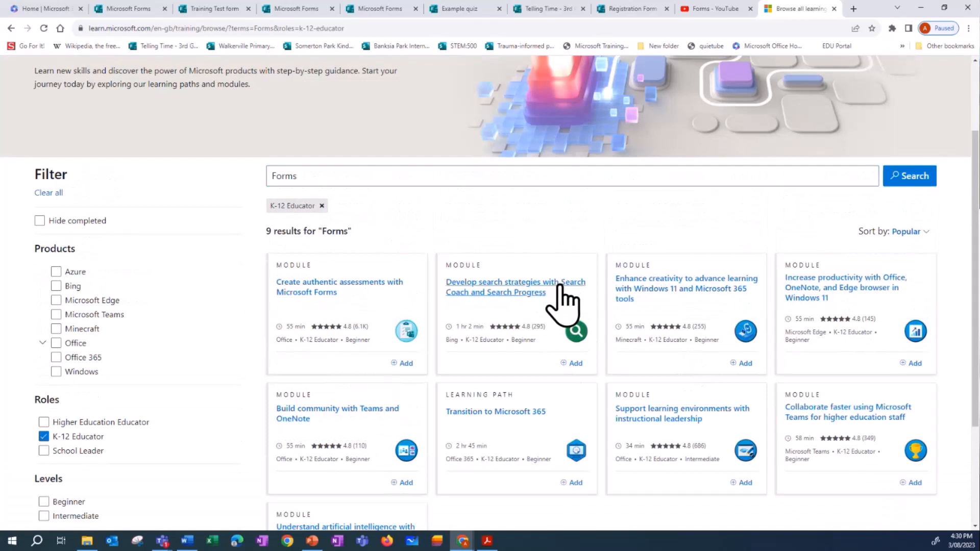